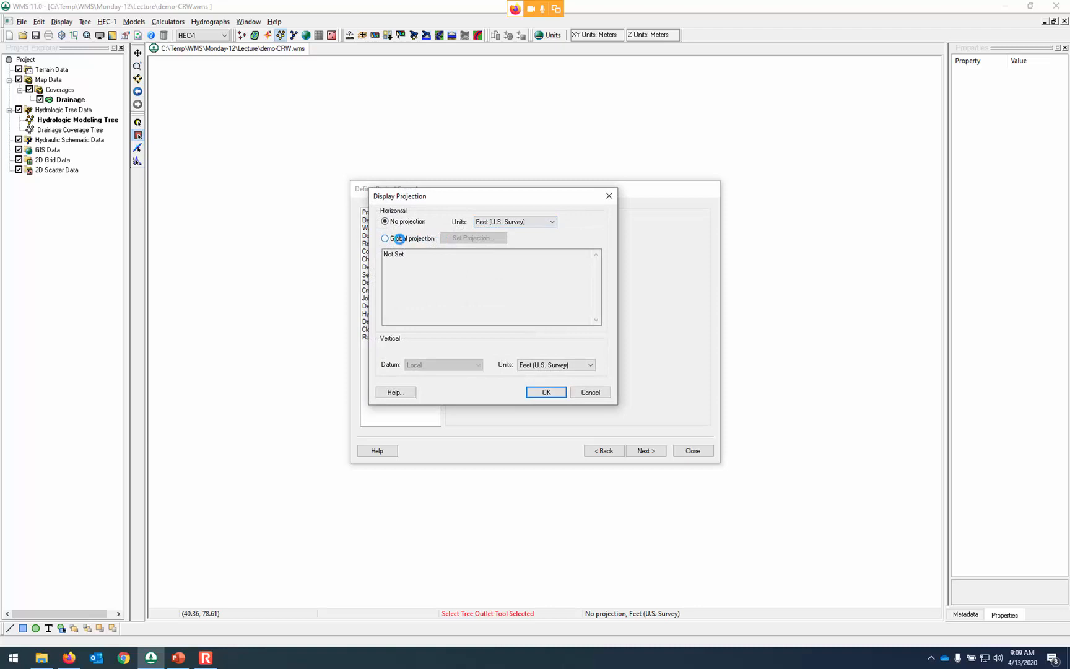
Set the project projection to global NAD 1983 UTM Zone 17N with the NAVD 88(US) vertical datum and vertical units in meters.
left_click(396, 239)
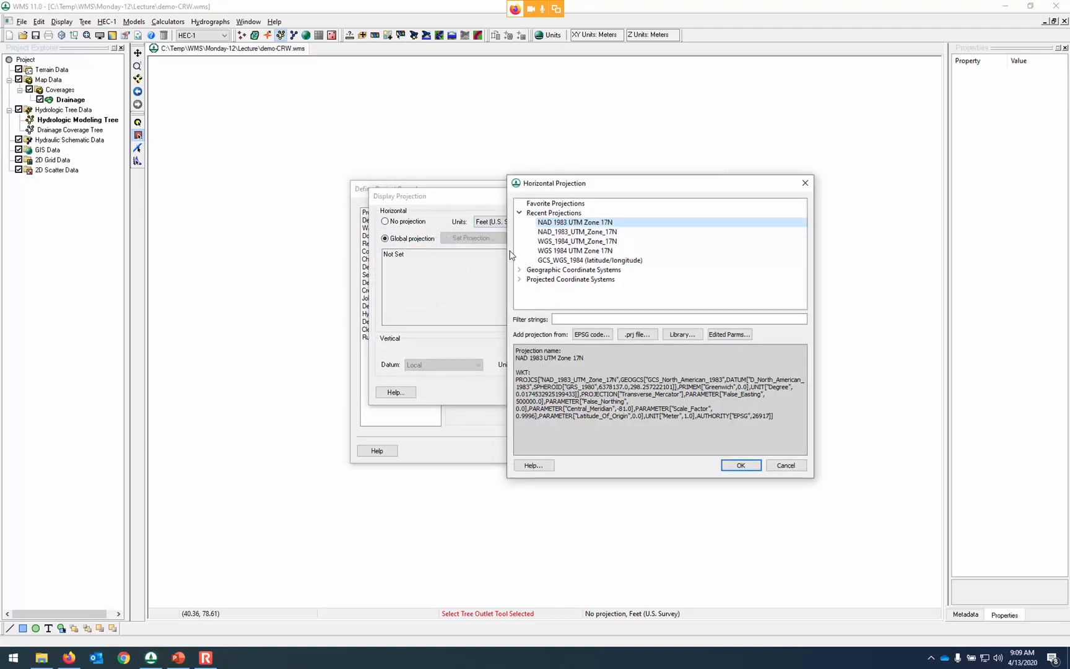
left_click(729, 466)
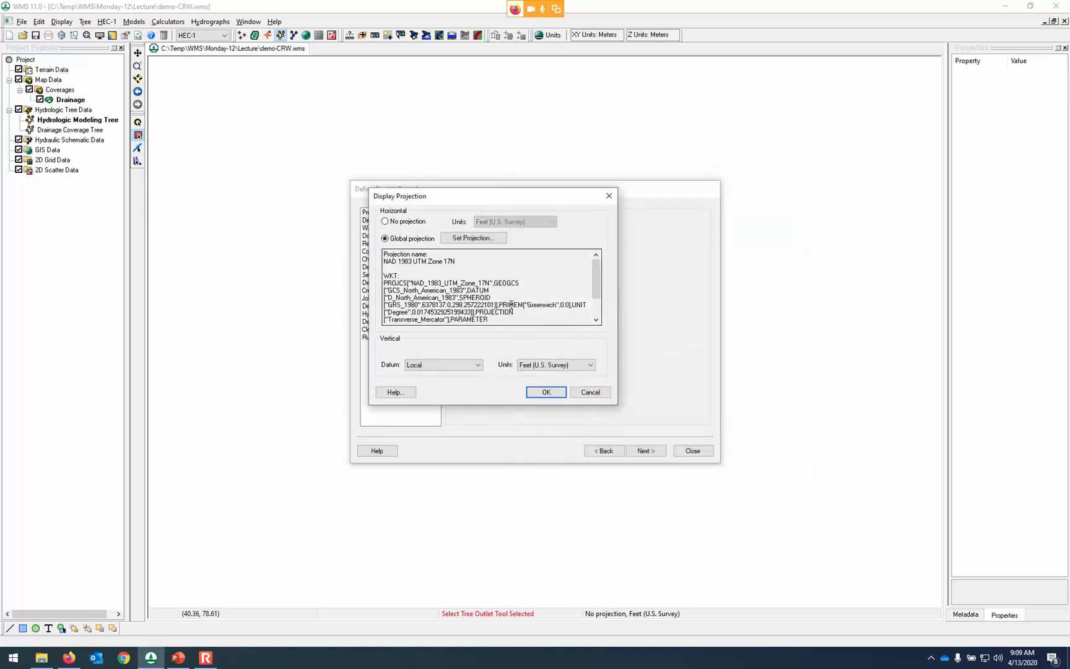
left_click(424, 367)
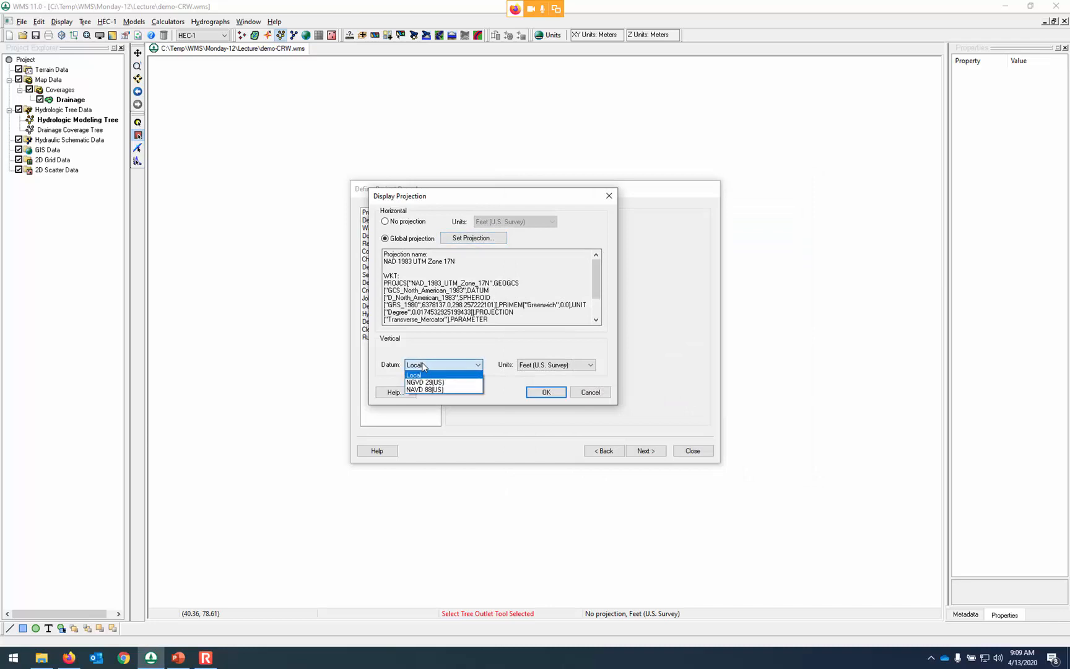
left_click(425, 390)
left_click(537, 369)
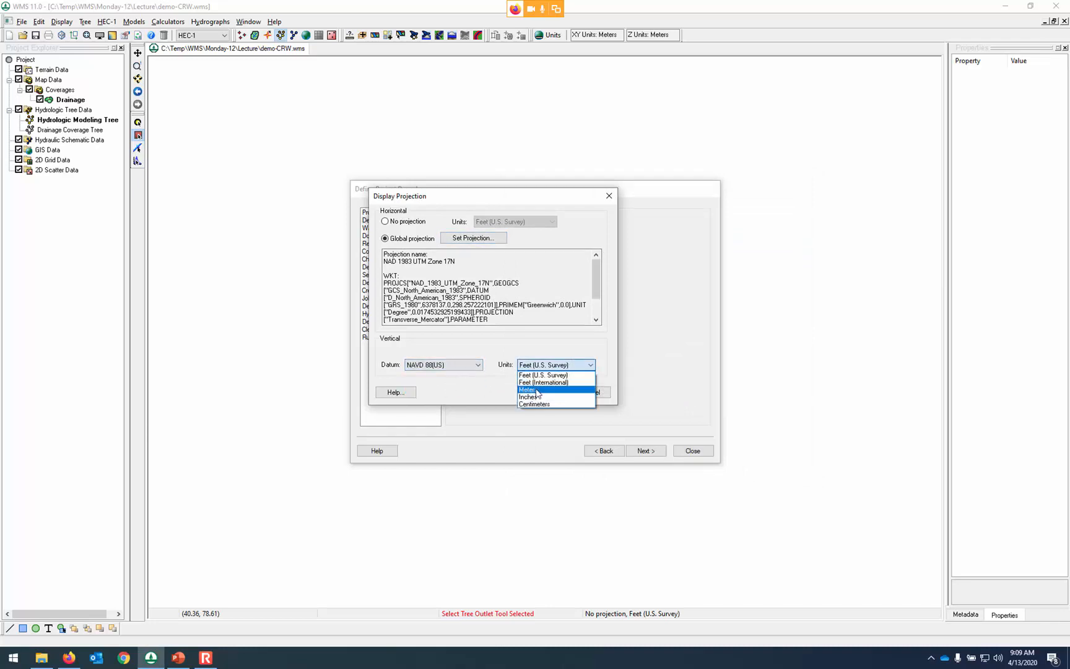
left_click(536, 389)
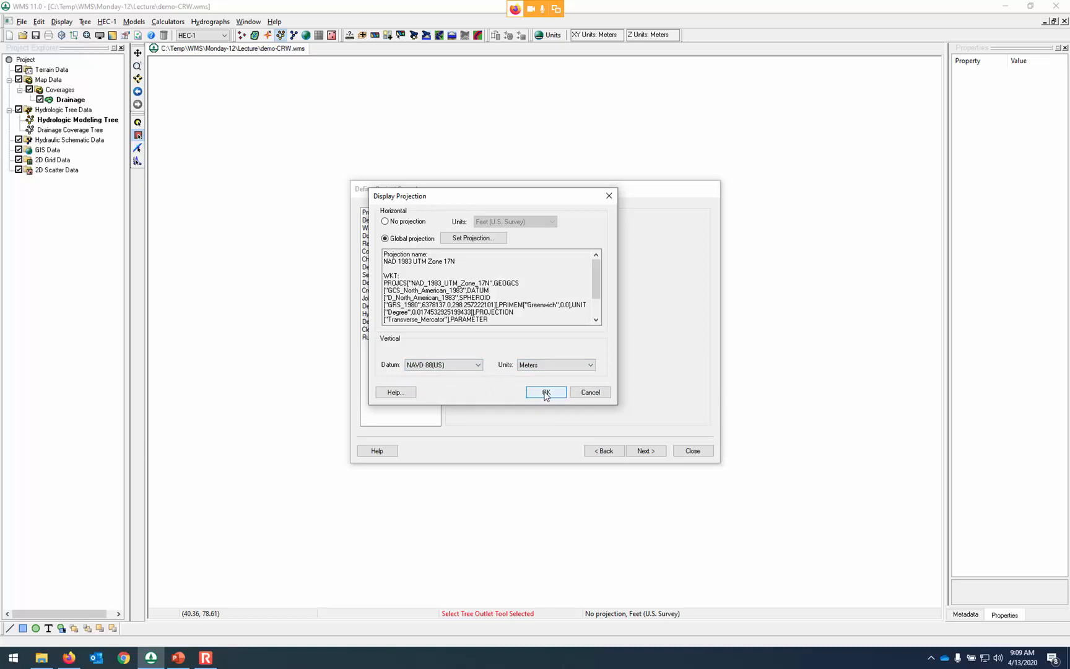
left_click(545, 393)
Start defining the project boundary on the map and jump to the search location "charleston, WV".
left_click(483, 272)
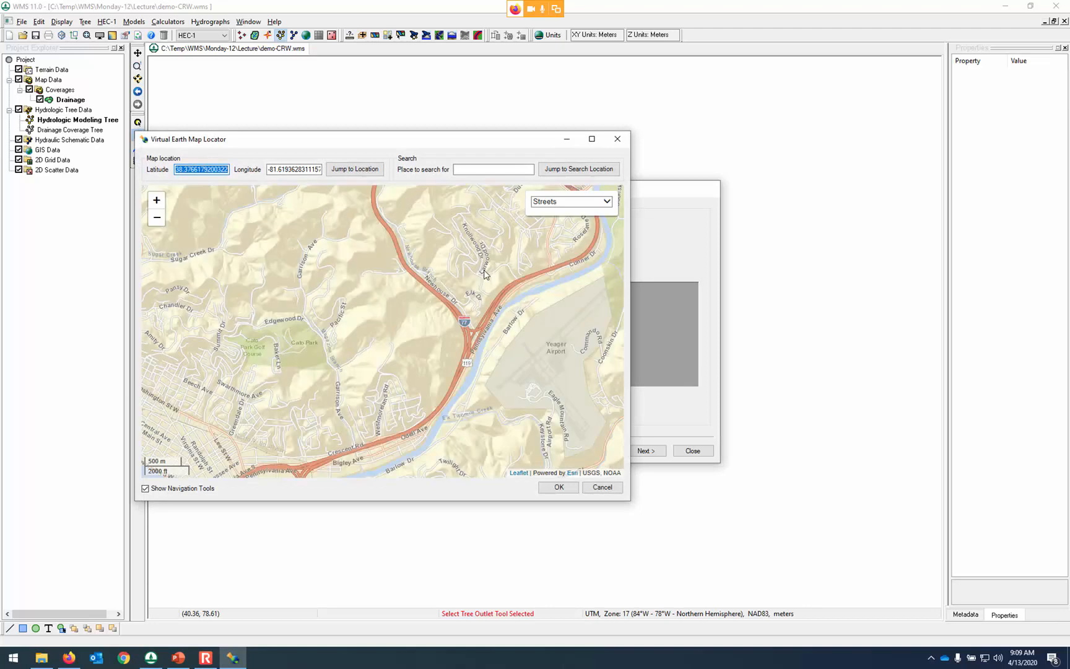
left_click(479, 170)
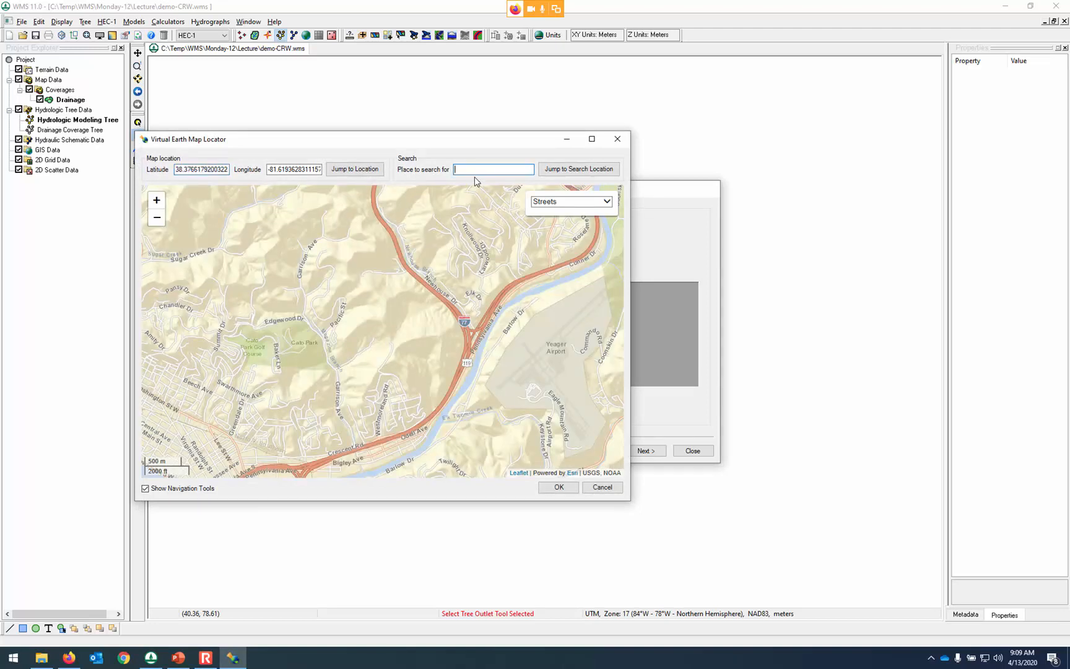
type("charleston, WV")
left_click(592, 170)
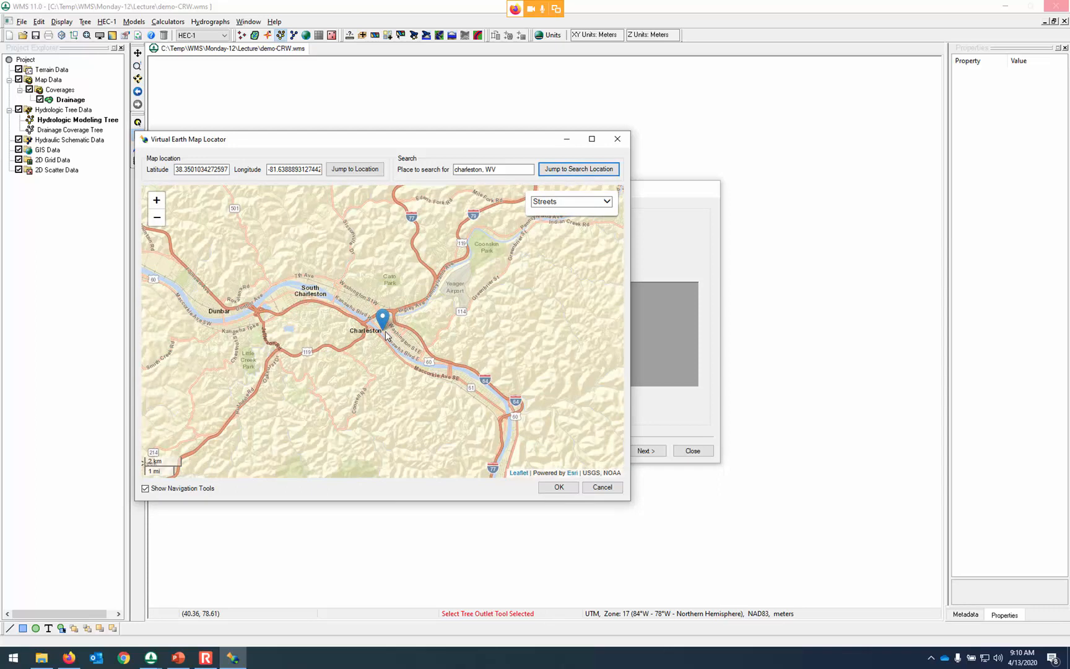
Frame the map on the hills north of Charleston, between Sugar Creek Dr and Yeager Airport, and accept that view as the project boundary.
mouse_move(405, 285)
left_mouse_down()
mouse_move(402, 369)
mouse_move(427, 369)
mouse_move(370, 370)
left_mouse_up()
scroll(402, 369, "up", 1)
scroll(402, 369, "up", 1)
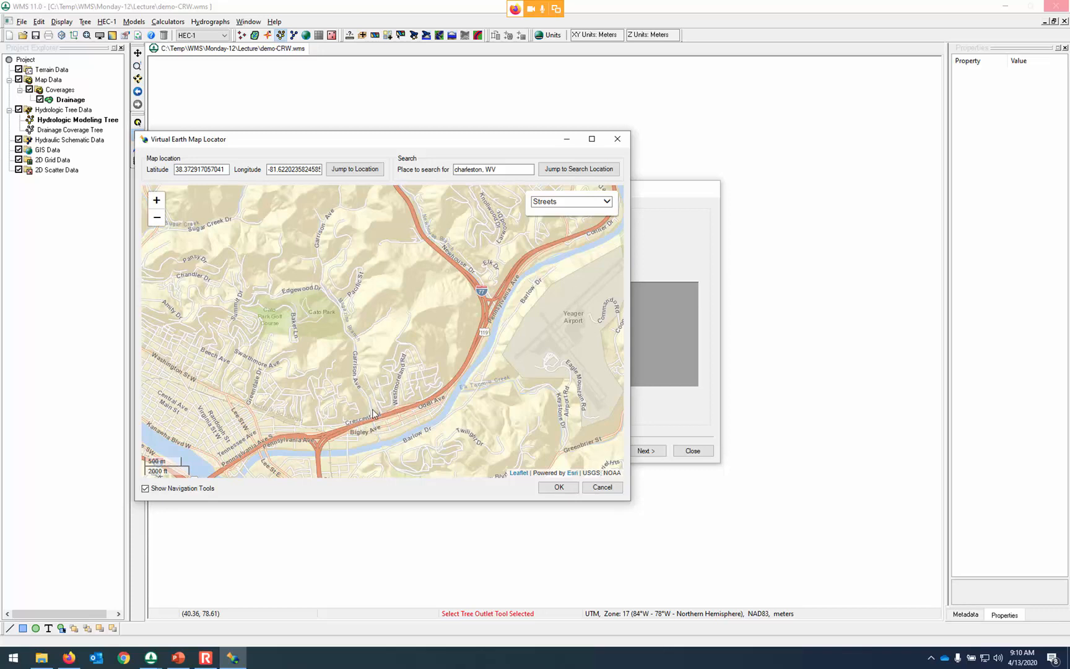
scroll(376, 420, "up", 1)
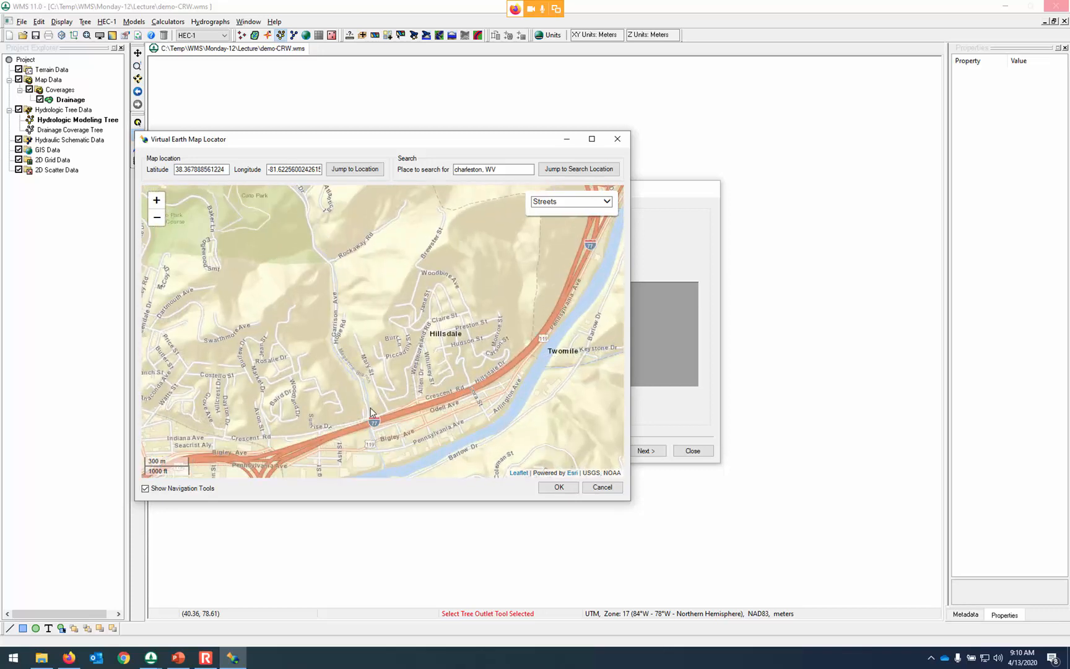
scroll(373, 412, "up", 1)
scroll(339, 326, "down", 1)
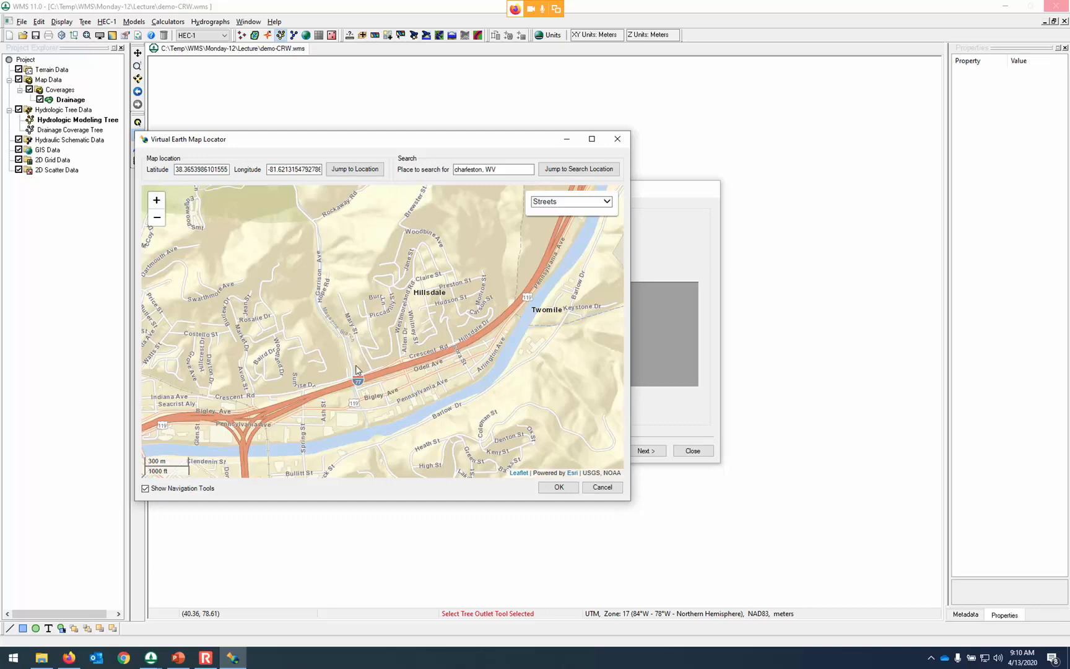
scroll(344, 380, "up", 1)
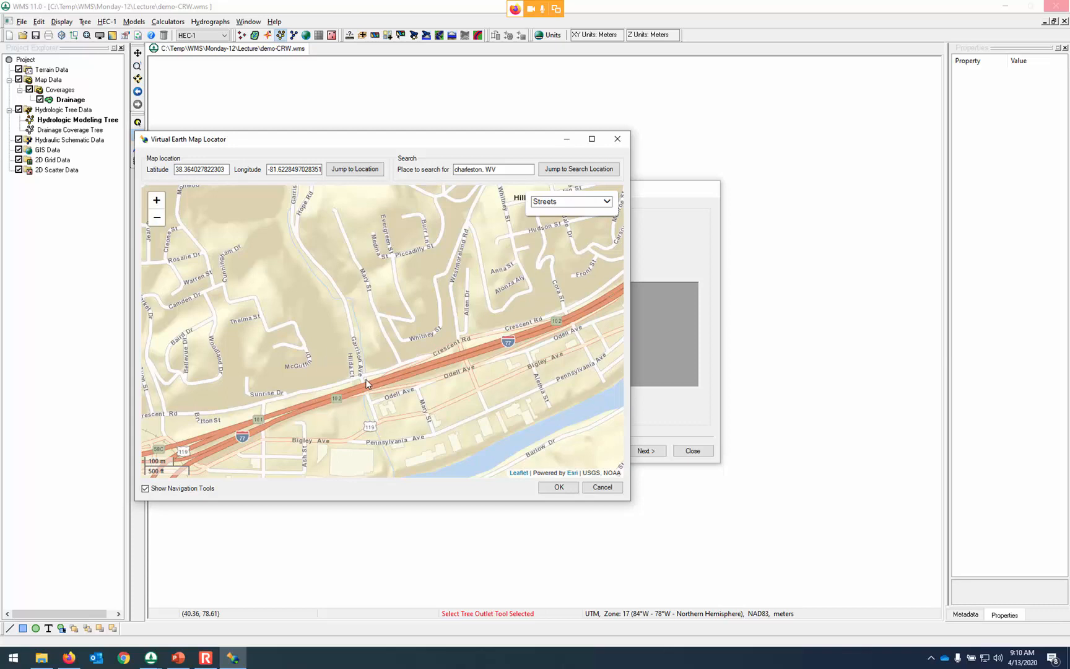
scroll(366, 382, "down", 2)
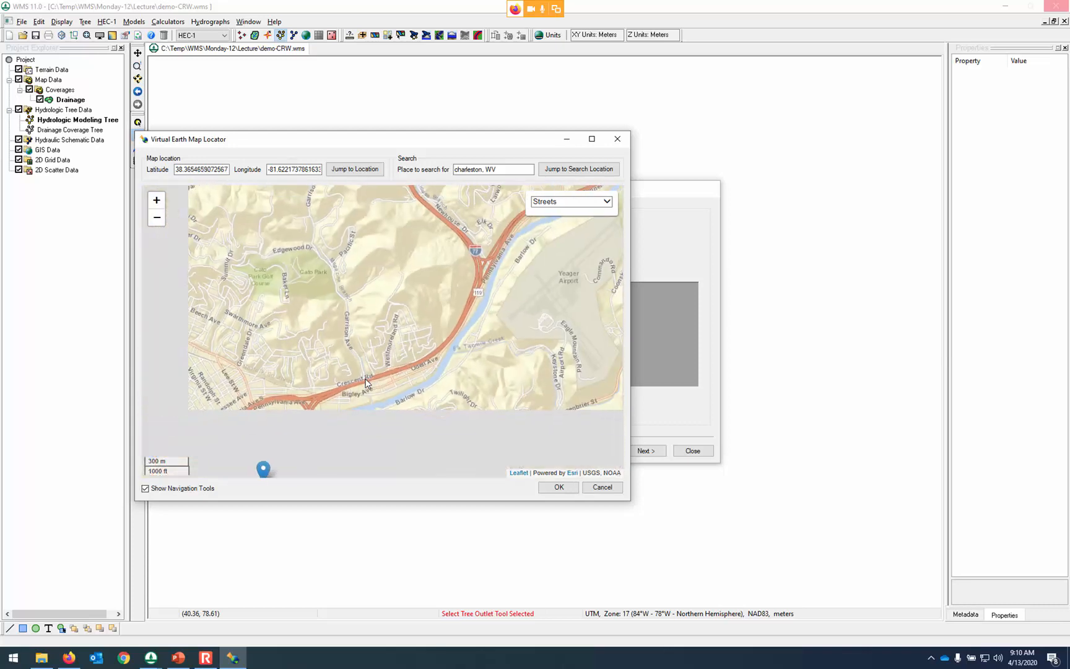
scroll(367, 382, "down", 1)
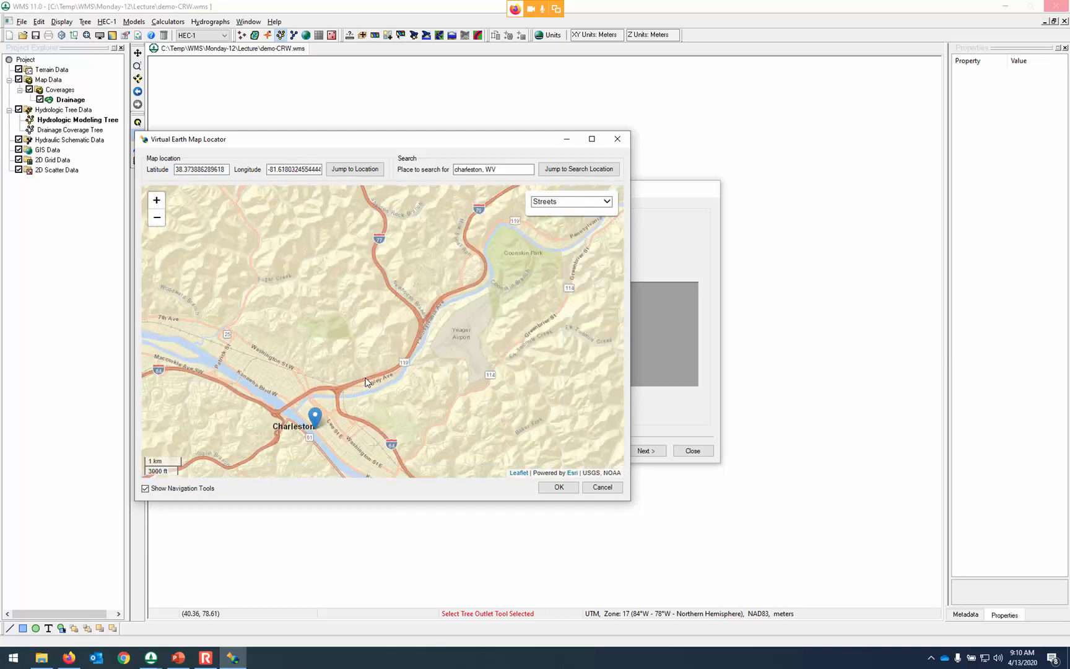
left_click_drag(370, 364, 397, 394)
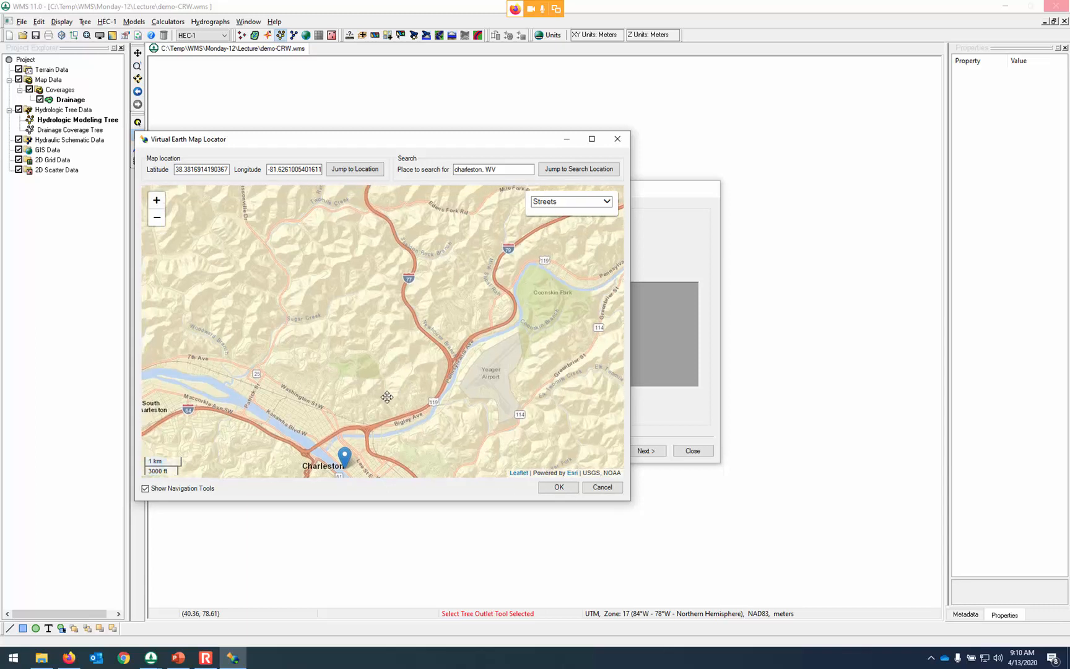
scroll(386, 410, "up", 1)
mouse_move(388, 402)
left_mouse_down()
mouse_move(383, 441)
mouse_move(389, 420)
left_mouse_up()
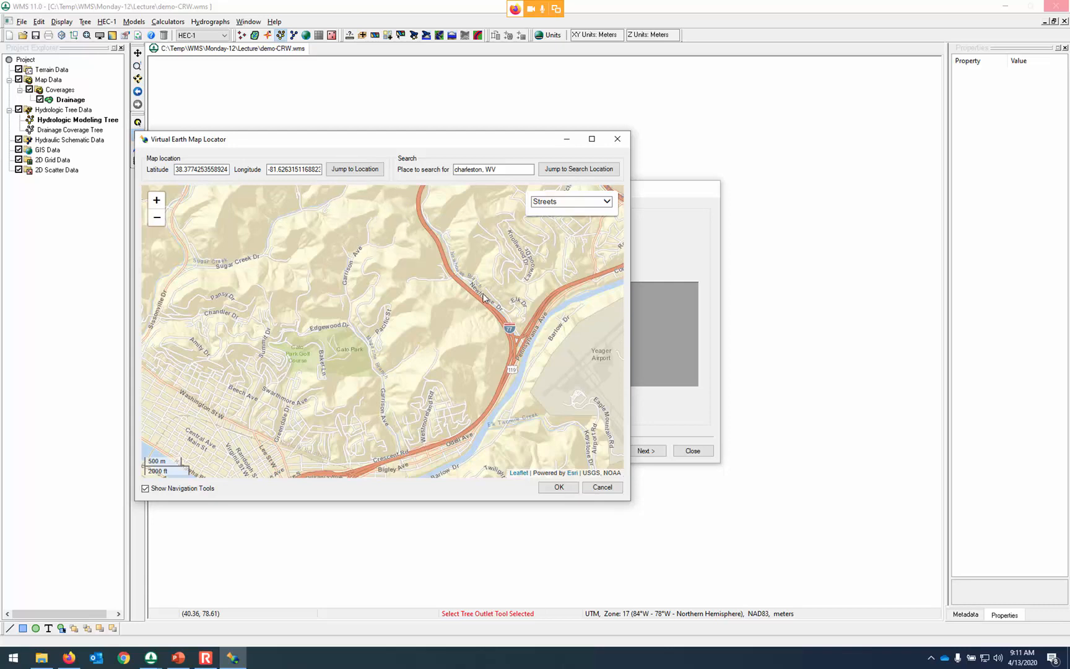
left_click(559, 488)
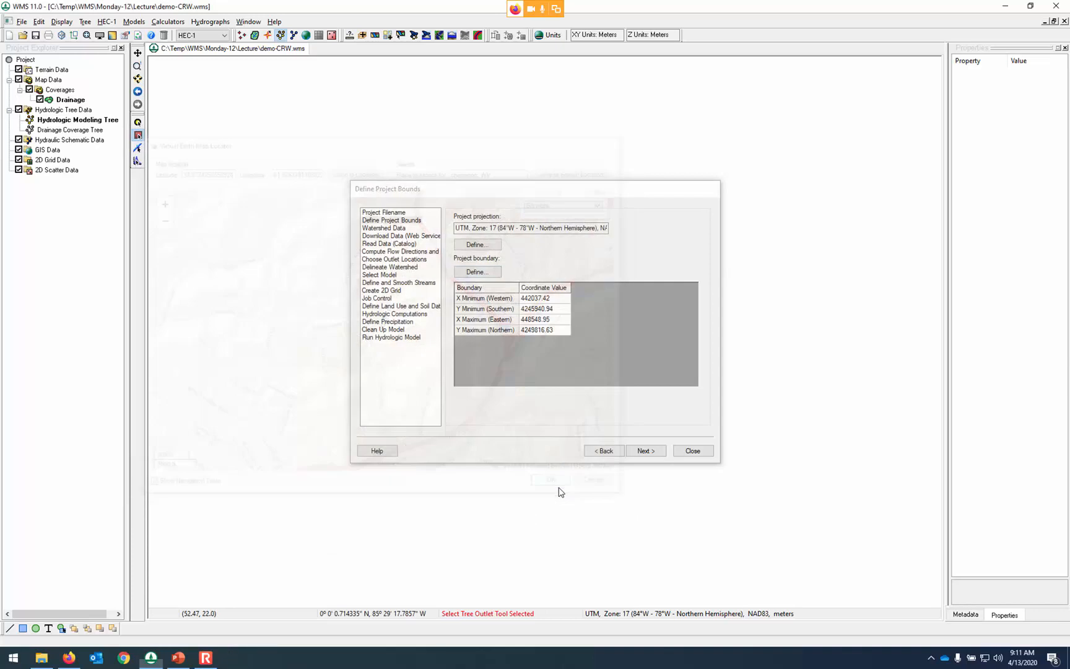
Keep web services as the watershed data source and examine the data types offered for download.
left_click(651, 457)
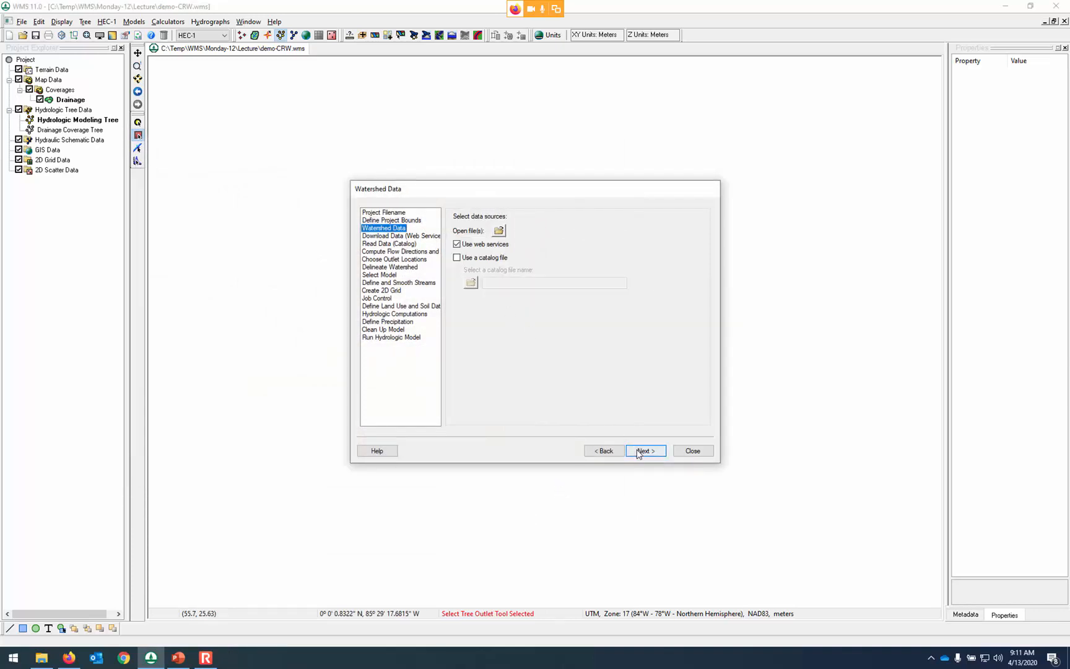
left_click(641, 452)
left_click_drag(506, 237, 537, 240)
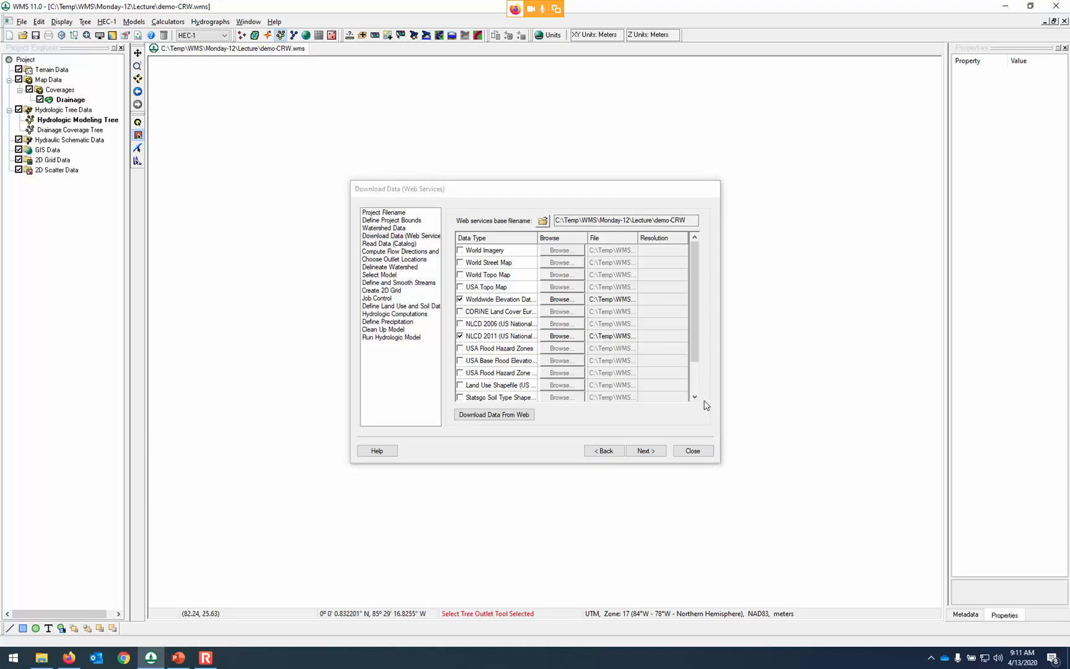
left_click_drag(691, 344, 688, 368)
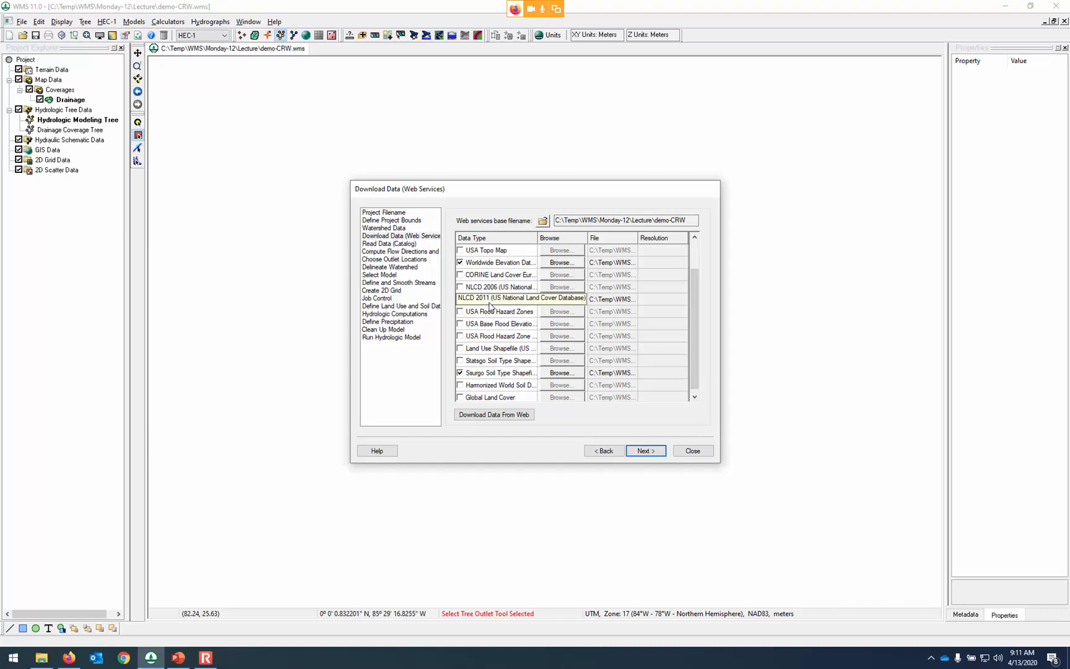
left_click_drag(696, 311, 696, 285)
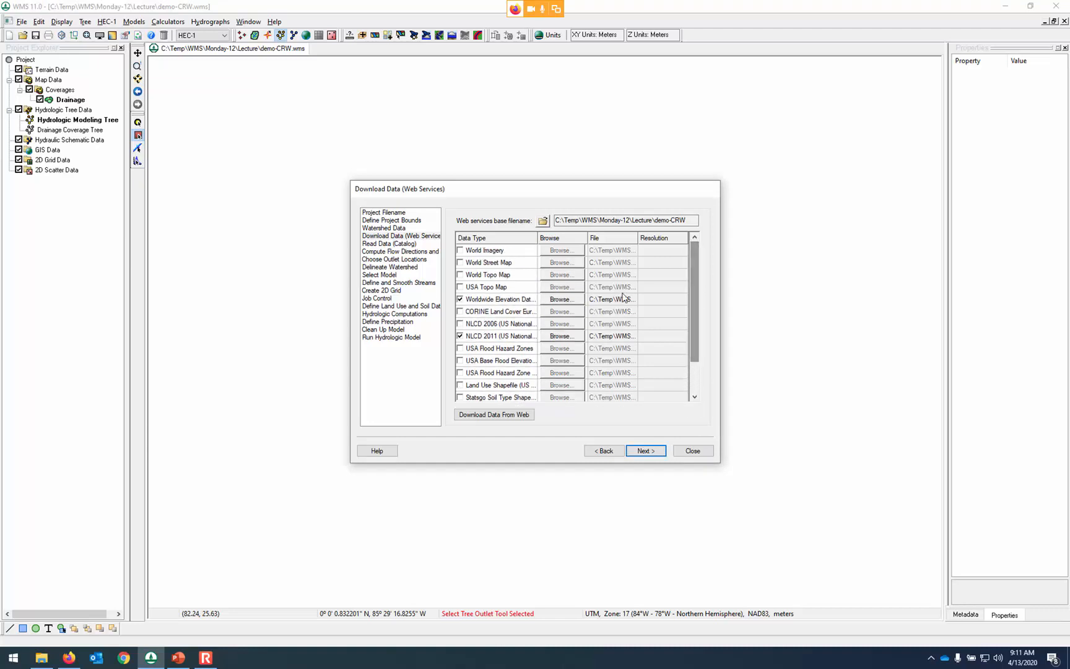
left_click(525, 299)
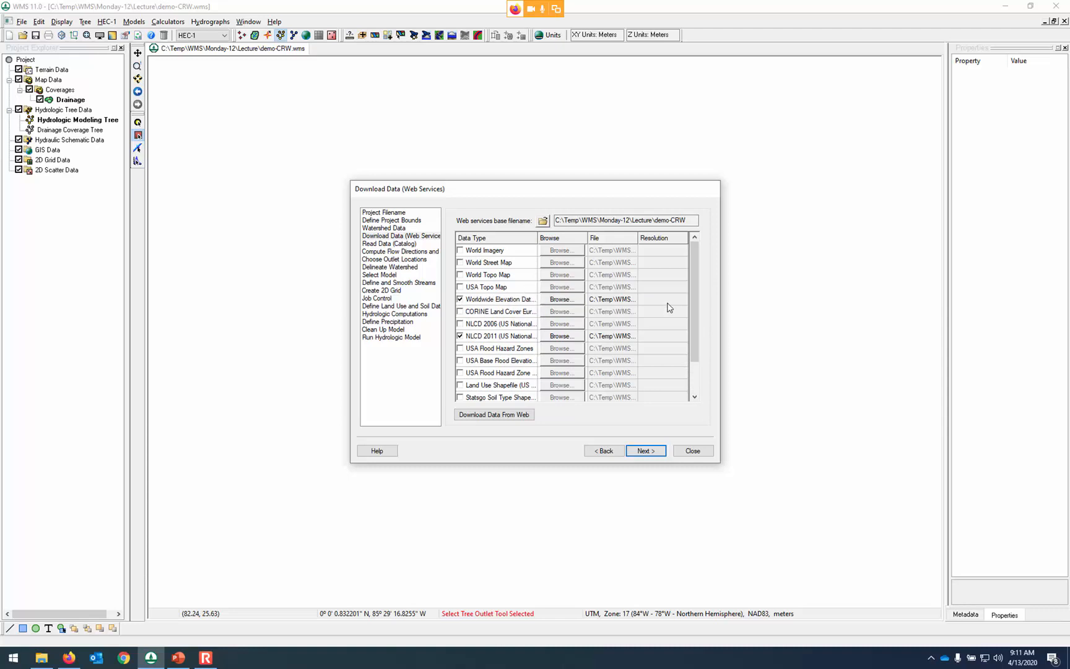
left_click_drag(694, 300, 692, 321)
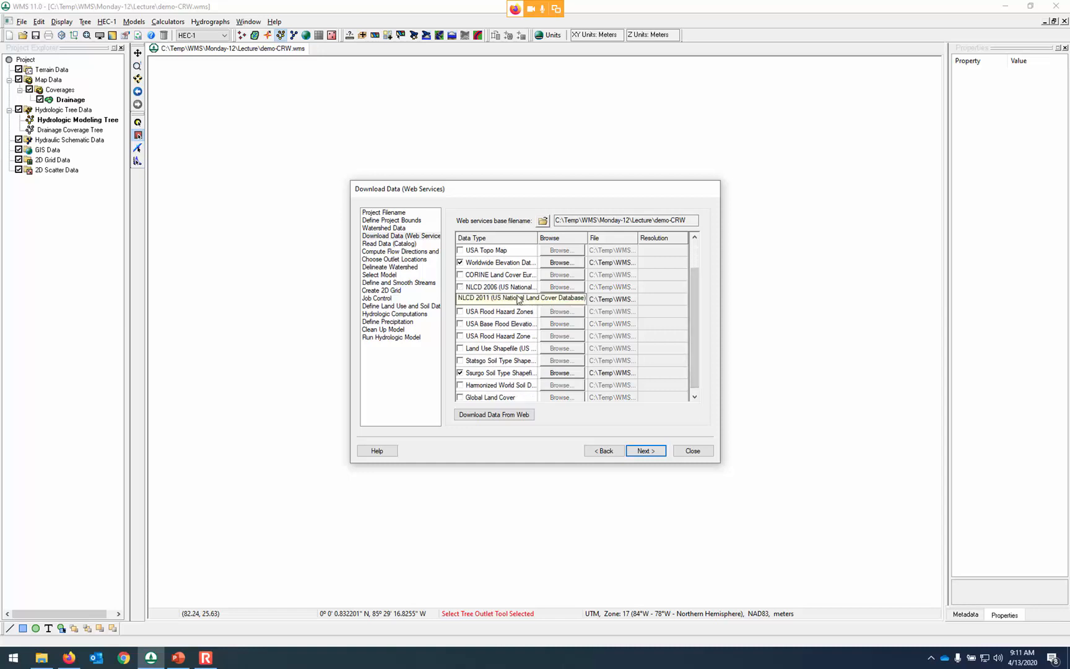
left_click(511, 379)
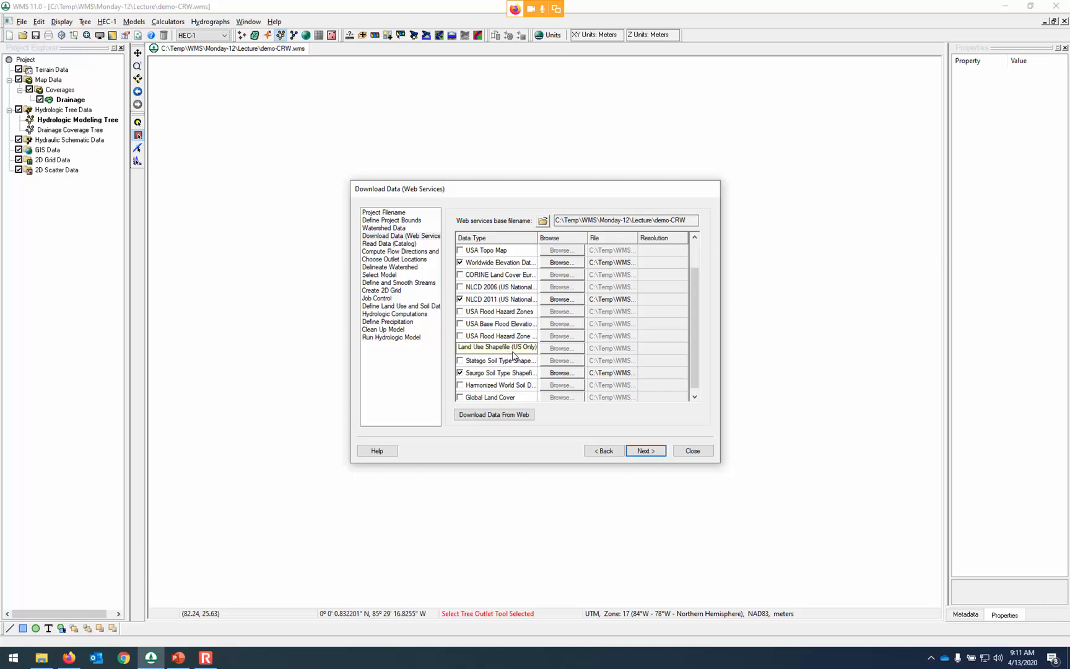
Exclude the Ssurgo soil and NLCD 2011 land cover data, and download the worldwide elevation data at zoom level 13 (15.0 meters resolution).
left_click(460, 373)
left_click(460, 299)
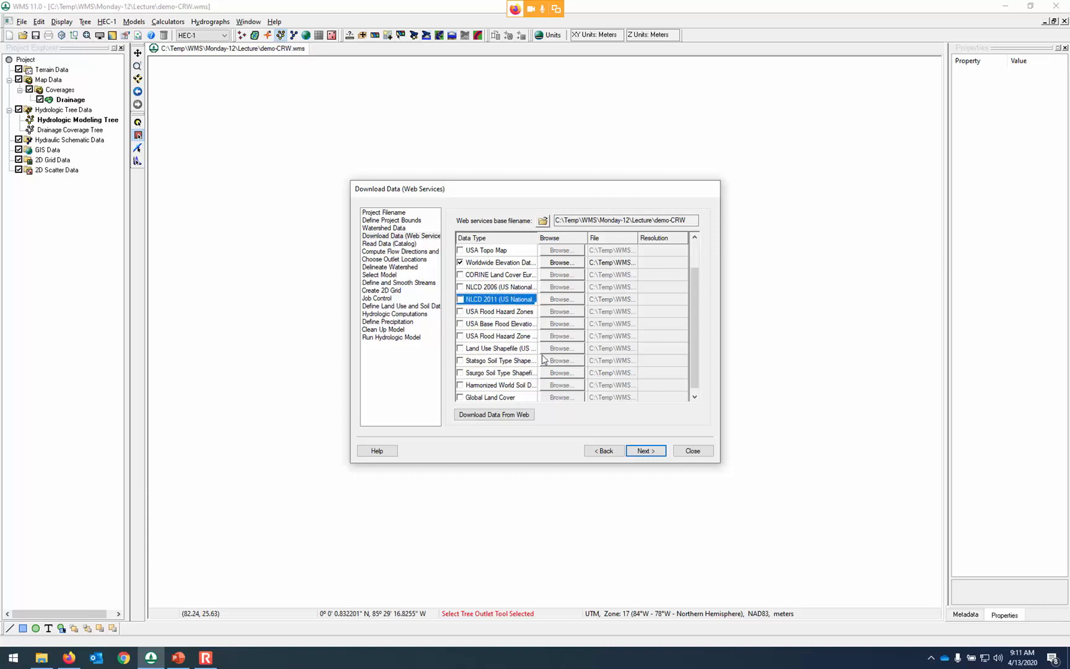
left_click(512, 415)
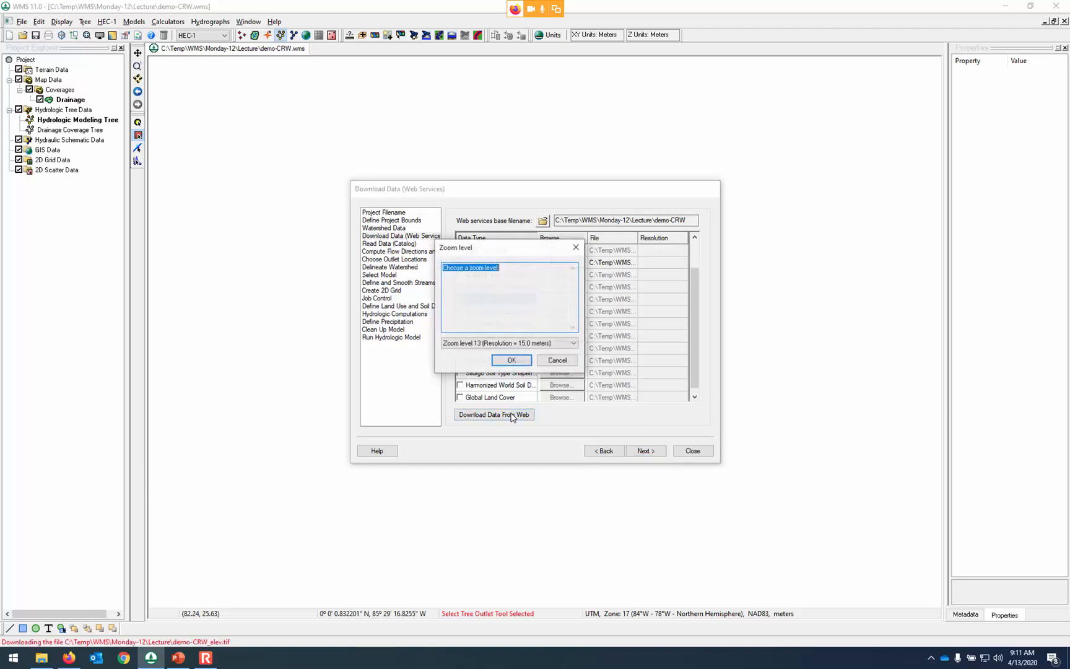
left_click(525, 360)
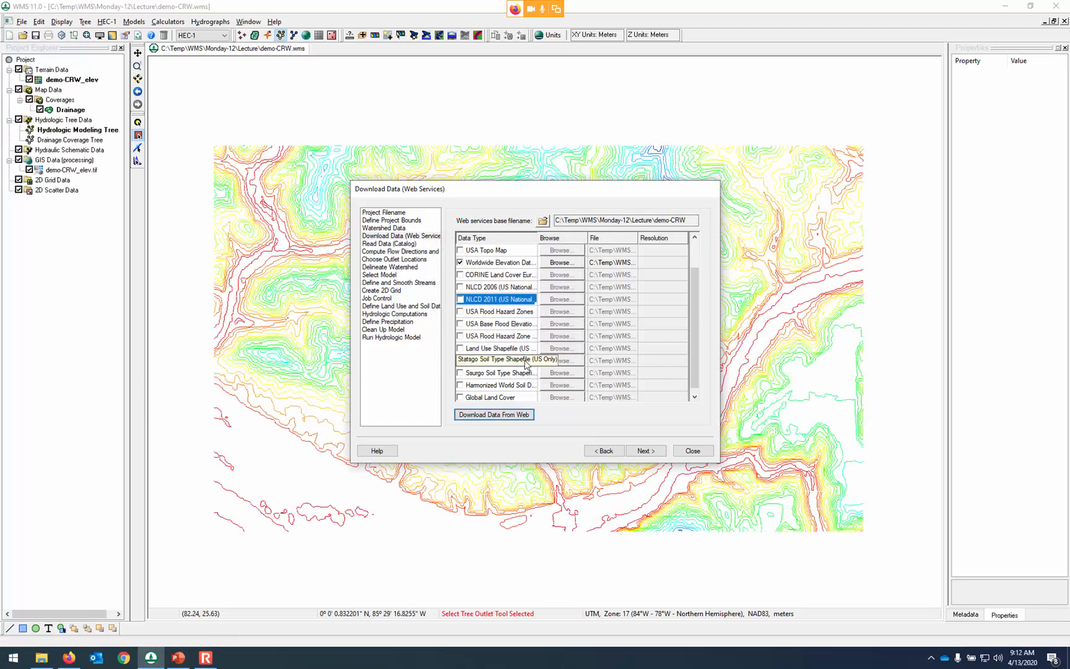
Compute the TOPAZ flow directions and accumulations with areas in acres and distances in meters, and proceed to choosing outlet locations.
left_click(646, 451)
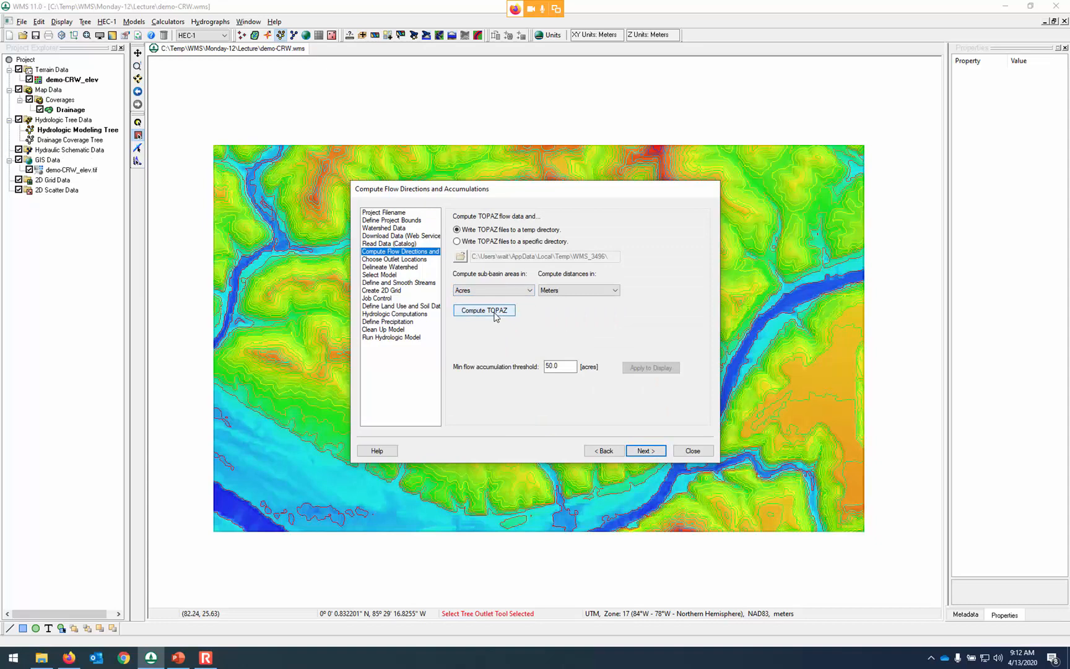
left_click(494, 315)
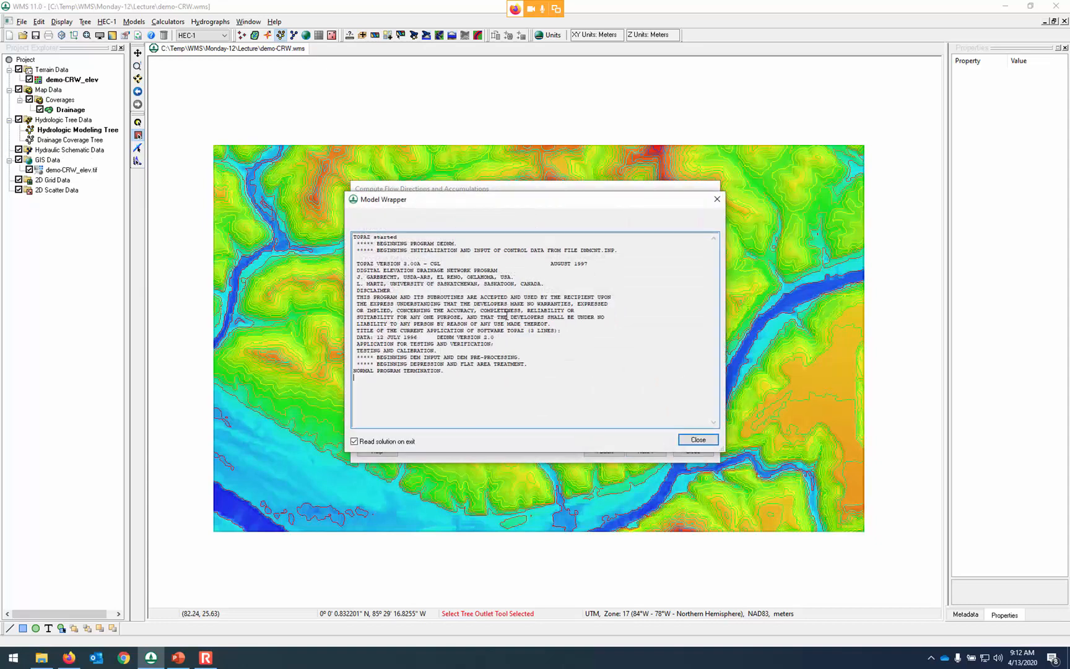
left_click(698, 440)
left_click(644, 450)
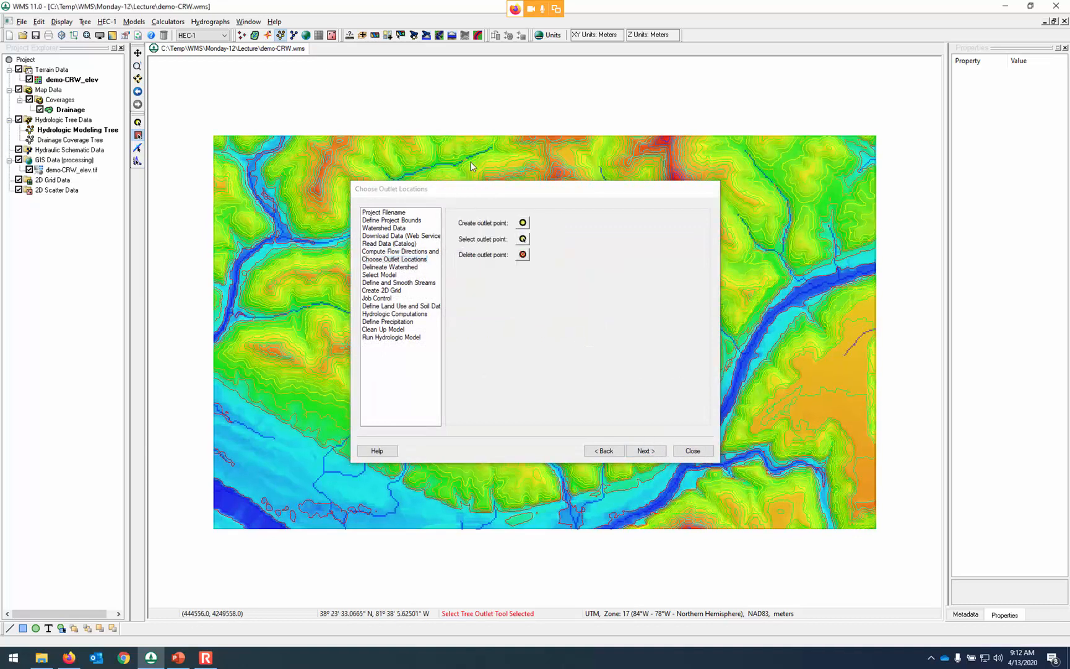
Close the hydrologic modeling wizard and hide the demo-CRW_elev.tif raster in the GIS data.
left_click_drag(490, 191, 808, 200)
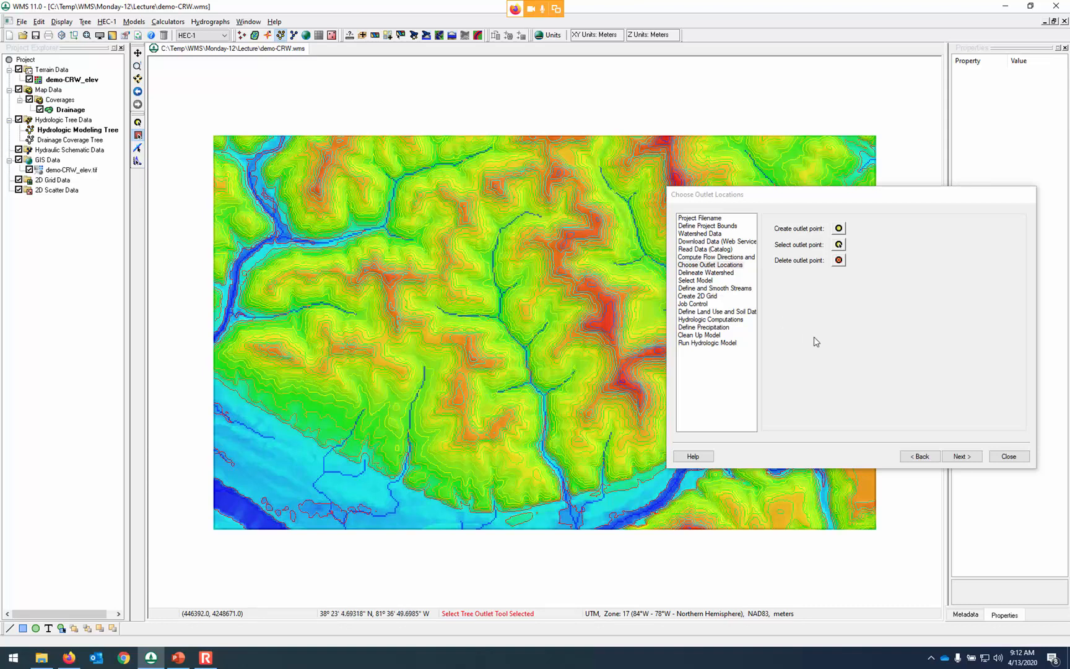
left_click(1009, 456)
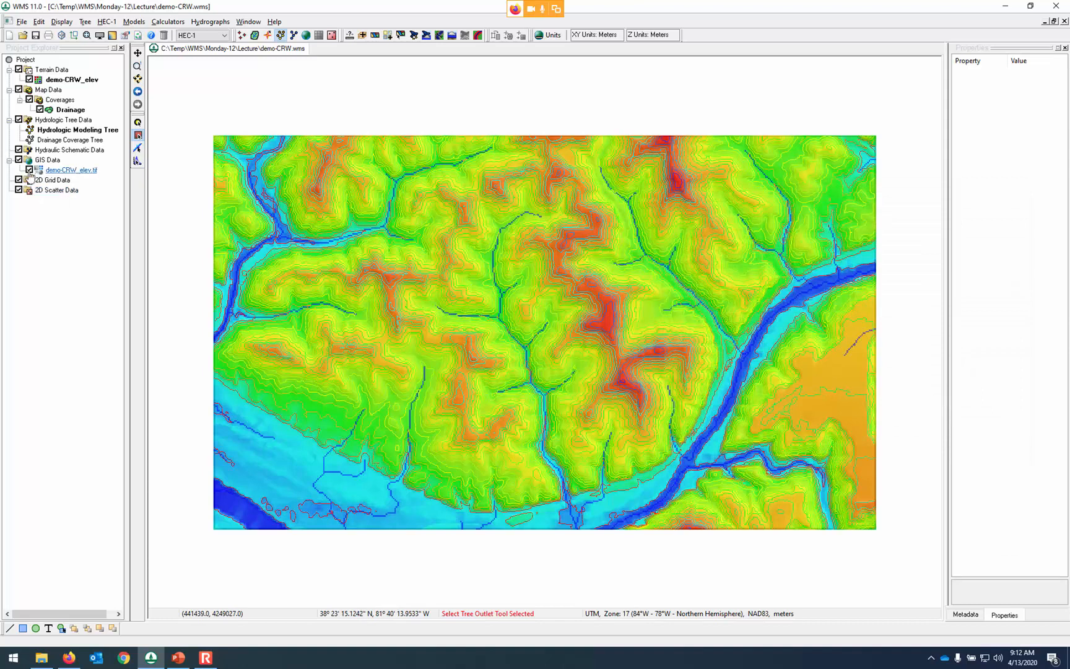
left_click(29, 171)
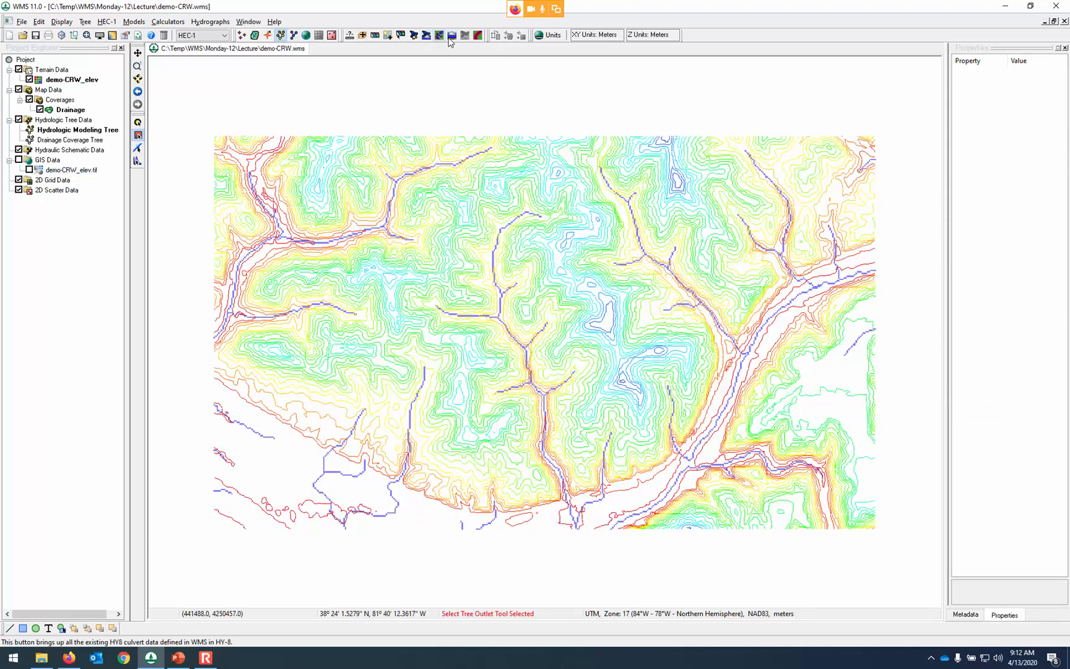
Add the World Street Map online map as a background layer.
left_click(388, 35)
left_click(555, 239)
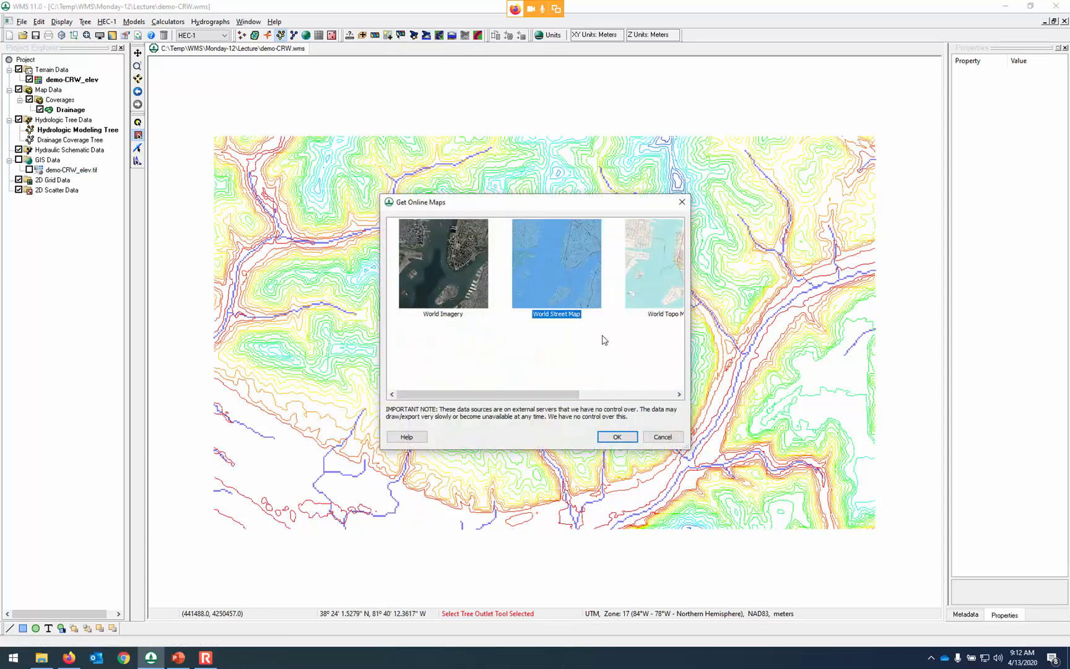
left_click(624, 436)
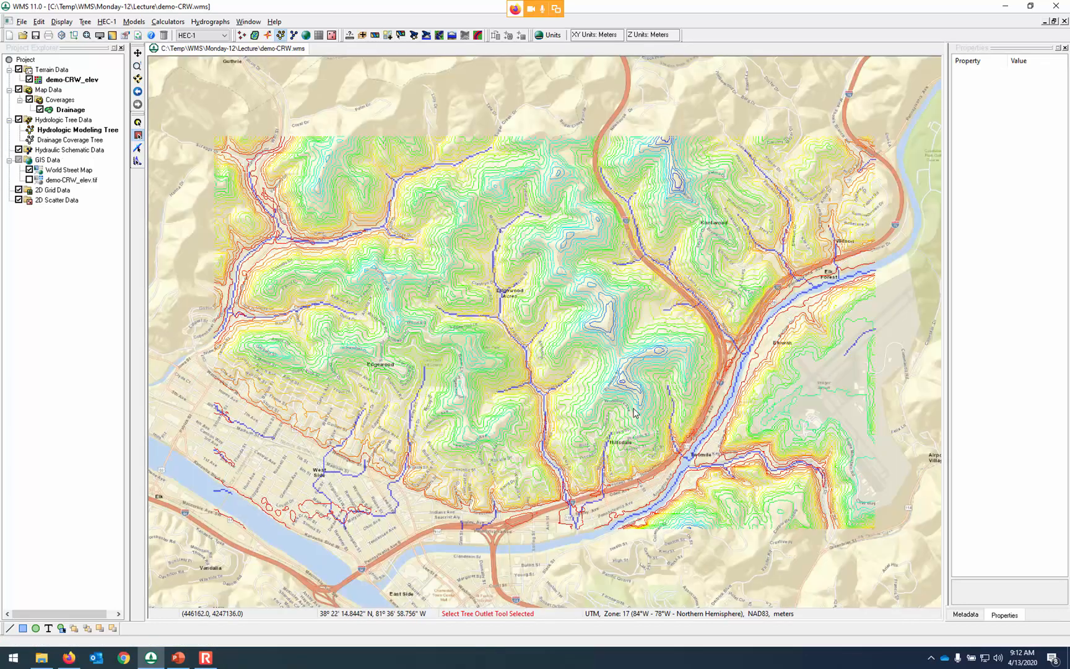
Create an outlet point on the main stream just where it reaches the interstate, using the wizard's outlet location stage.
scroll(563, 506, "up", 3)
scroll(562, 506, "up", 2)
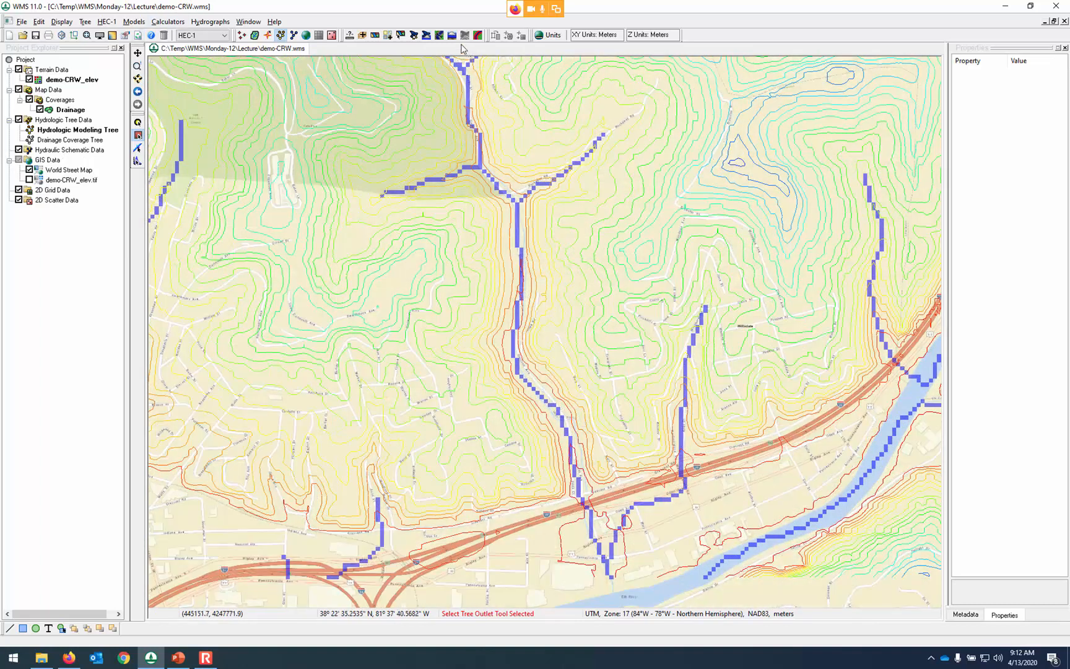
left_click(414, 35)
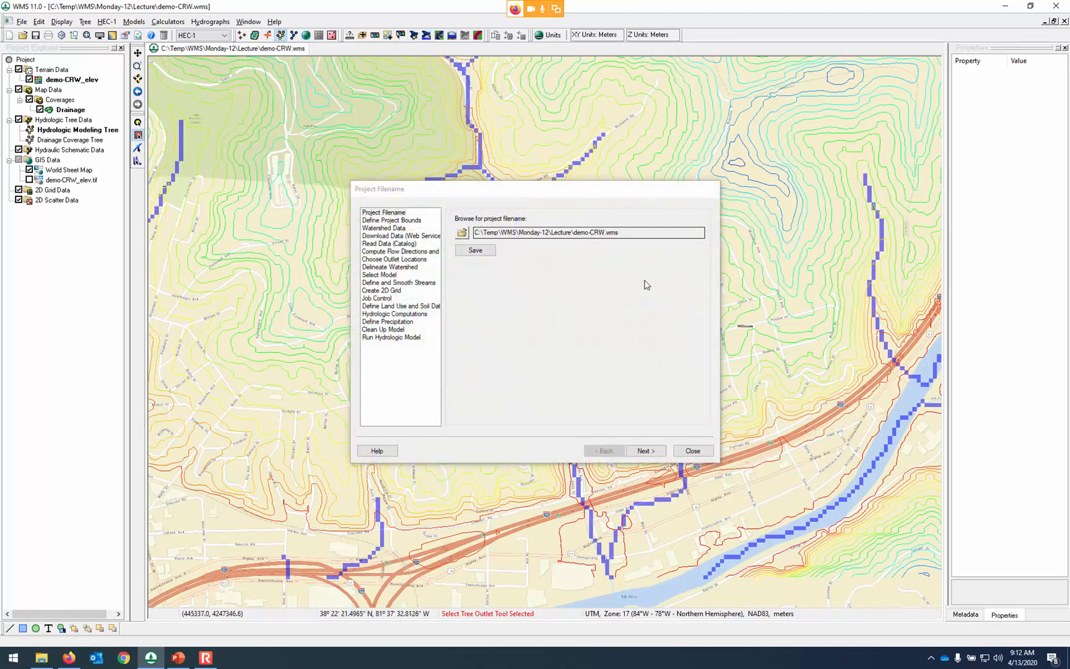
left_click(403, 259)
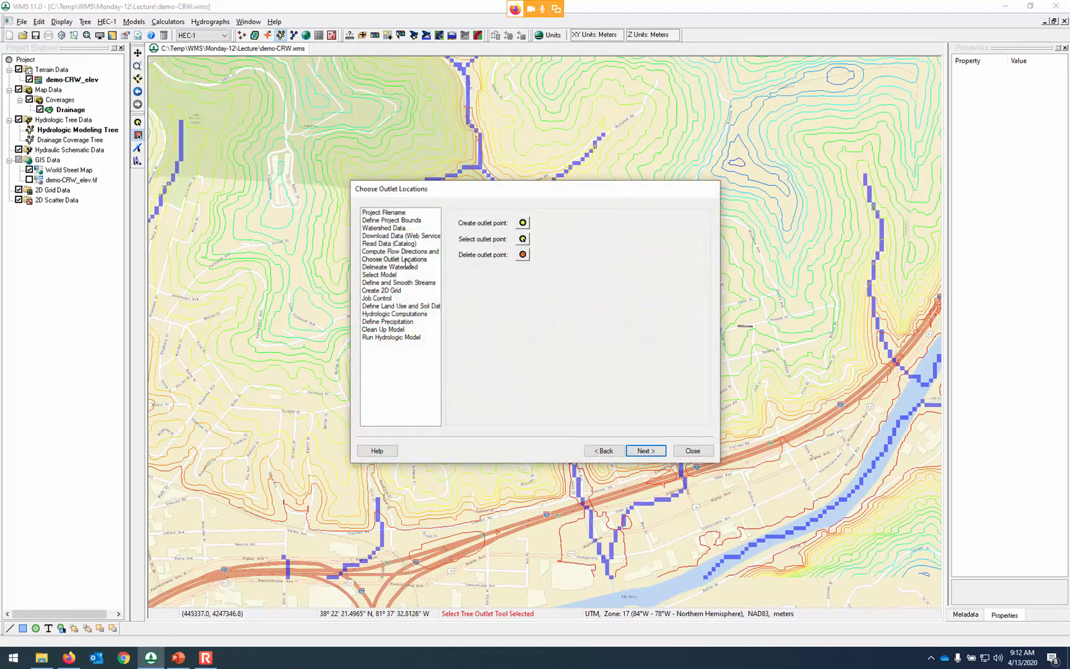
left_click_drag(546, 198, 700, 113)
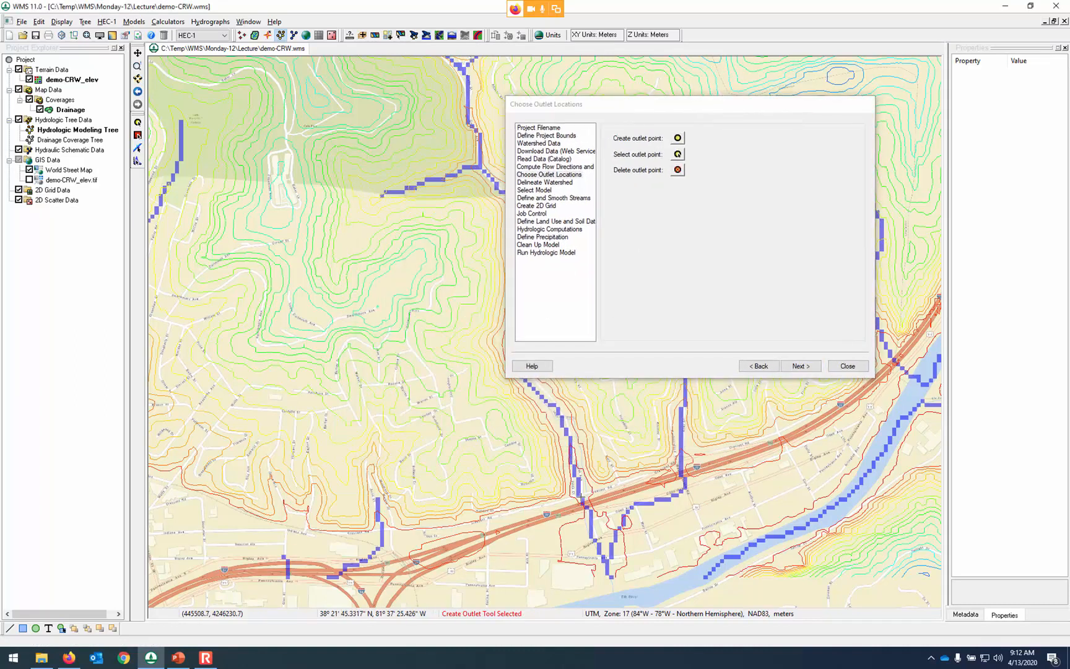
left_click(583, 499)
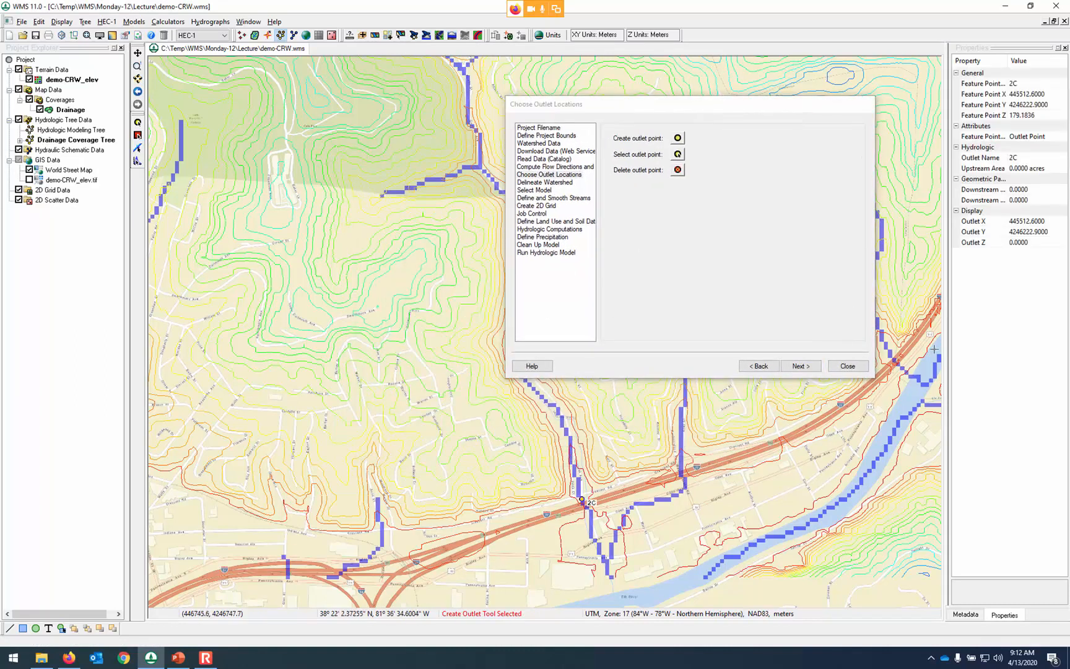
Delineate the watershed upstream of the outlet with a 50.0-acre stream threshold and close the wizard.
left_click(814, 369)
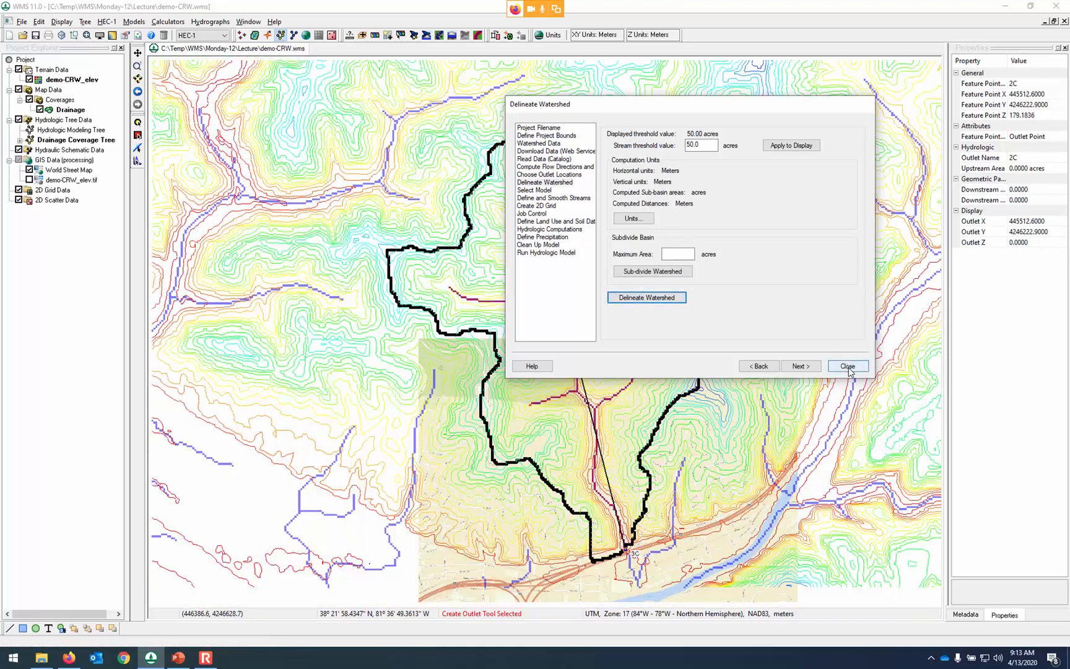
left_click(848, 366)
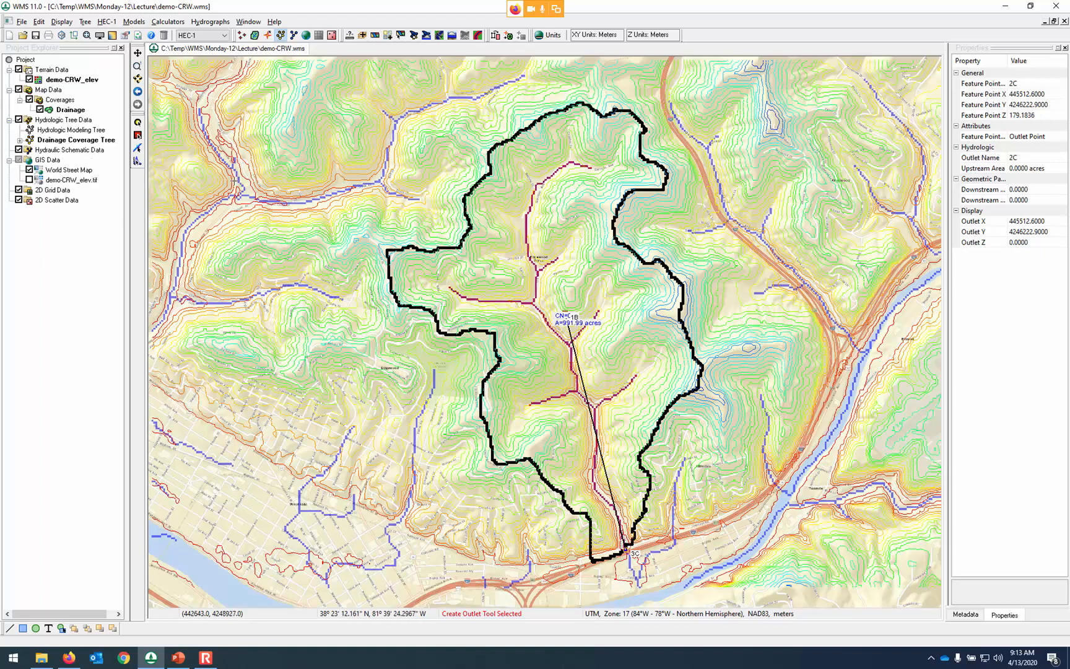
Select the delineated basin and shift its icon slightly west, away from its area label.
left_click(137, 135)
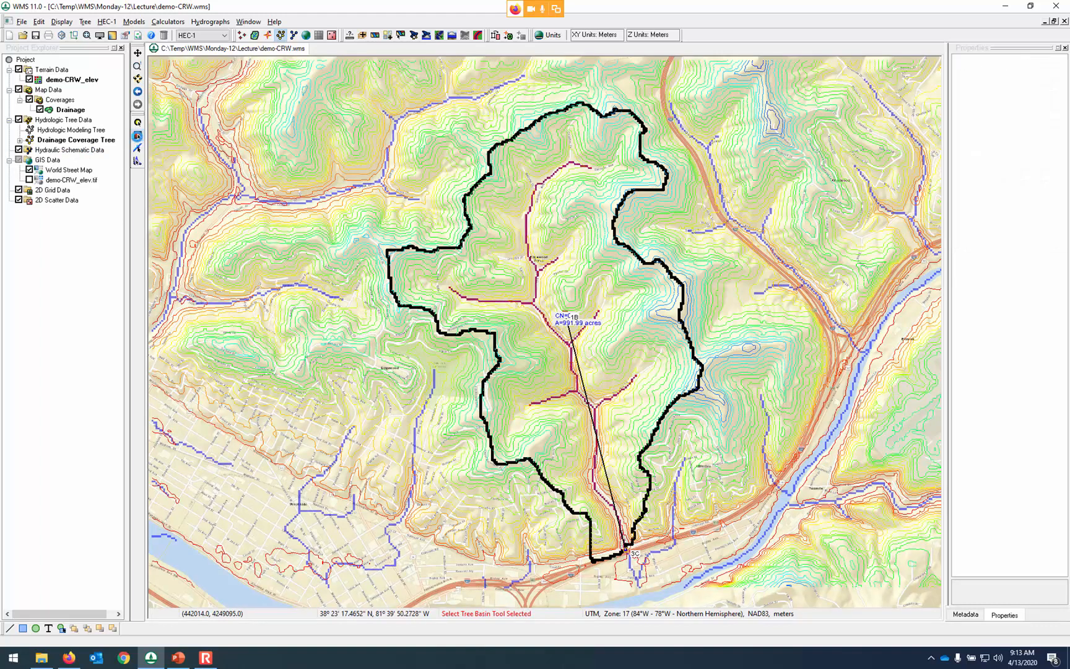
left_click_drag(573, 317, 541, 317)
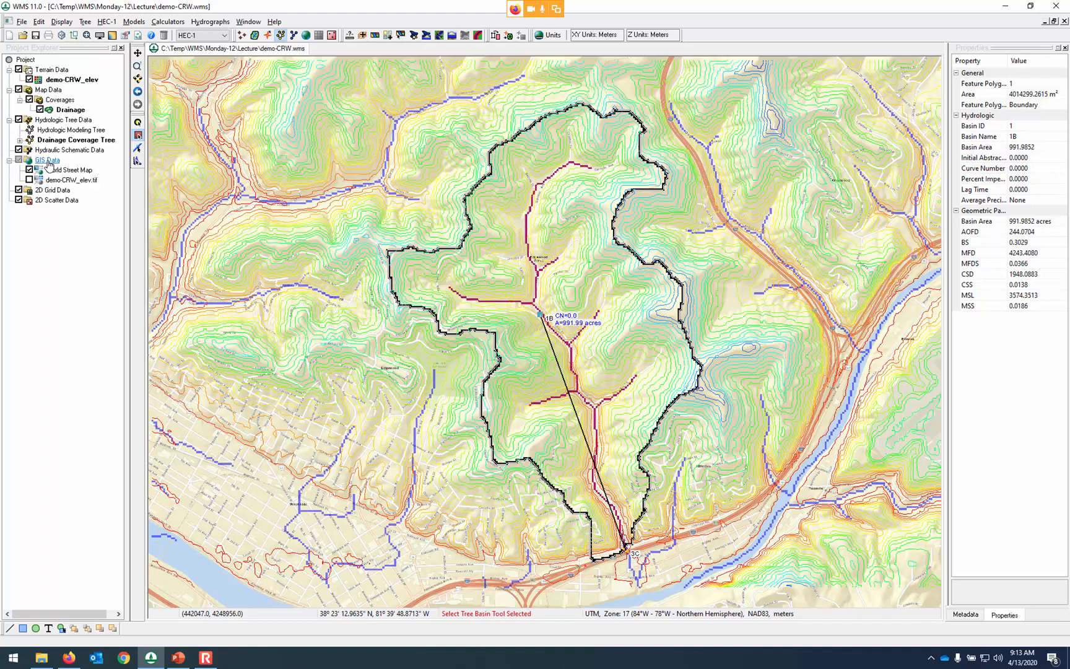
left_click(58, 111)
Download only the NLCD 2011 land cover and Ssurgo soil data through the wizard's web services, accepting the suggested raster cell size.
left_click(416, 36)
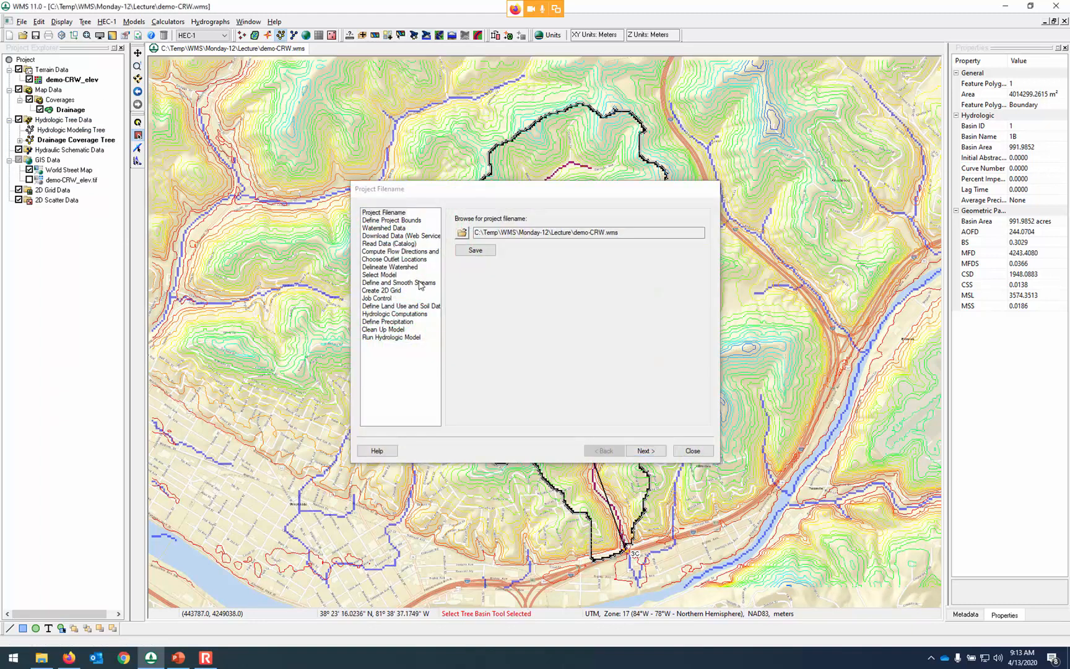
left_click(403, 245)
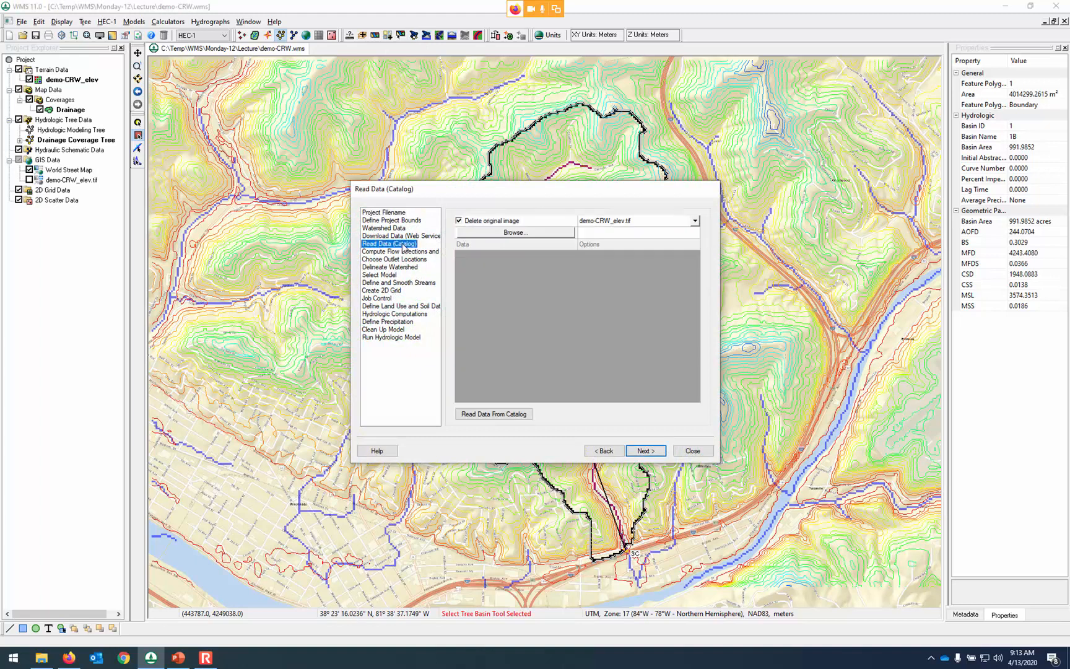
left_click(408, 236)
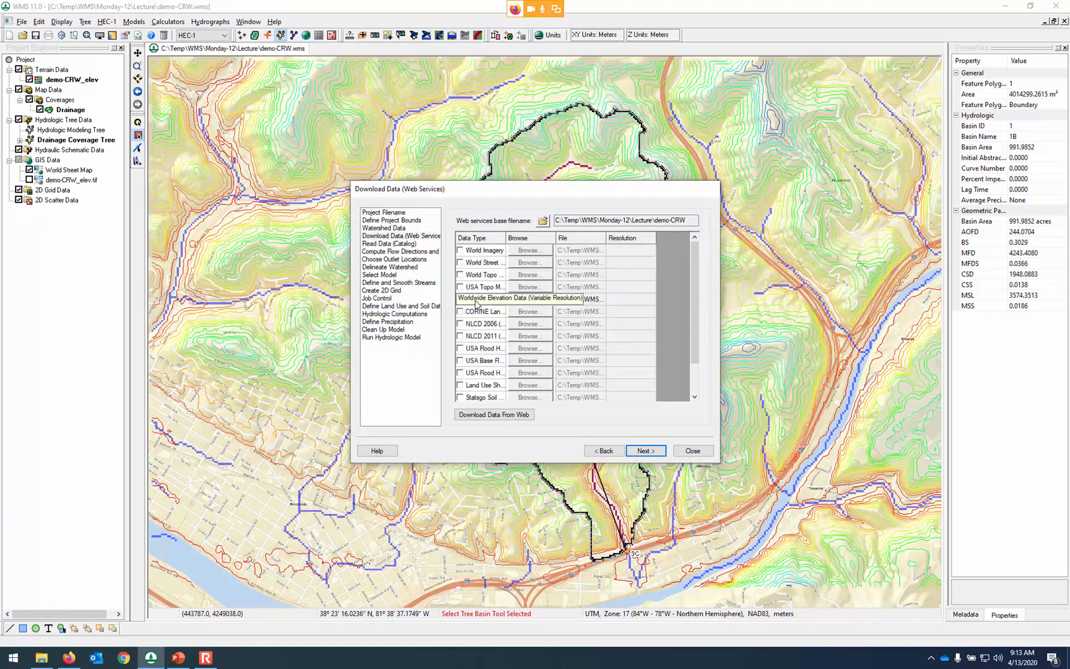
left_click(460, 299)
left_click_drag(514, 197, 692, 196)
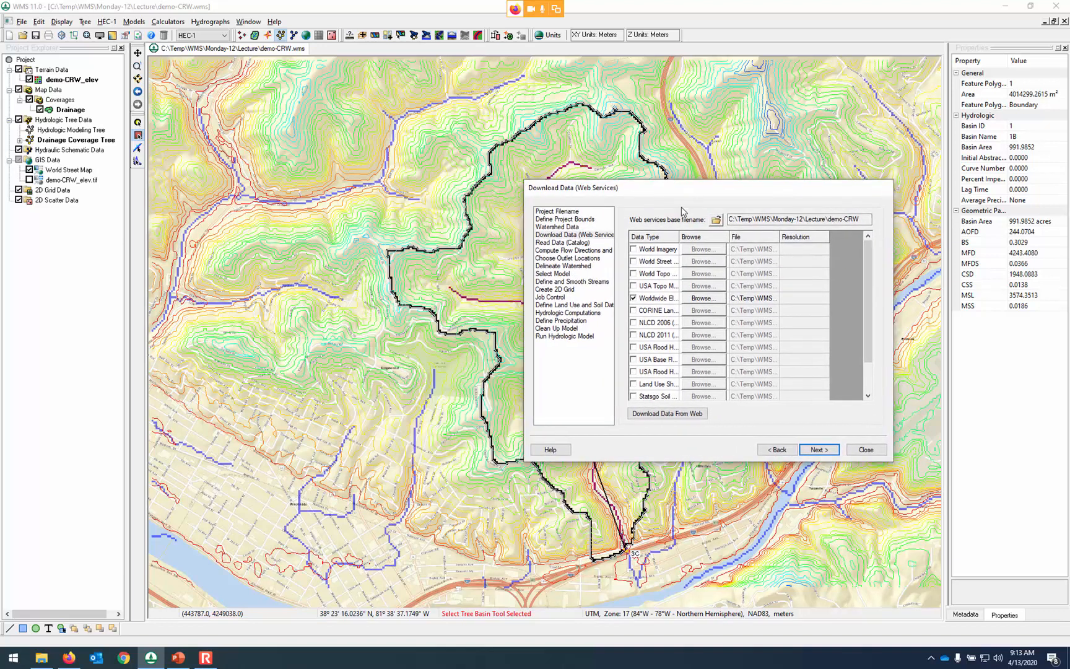
left_click(633, 298)
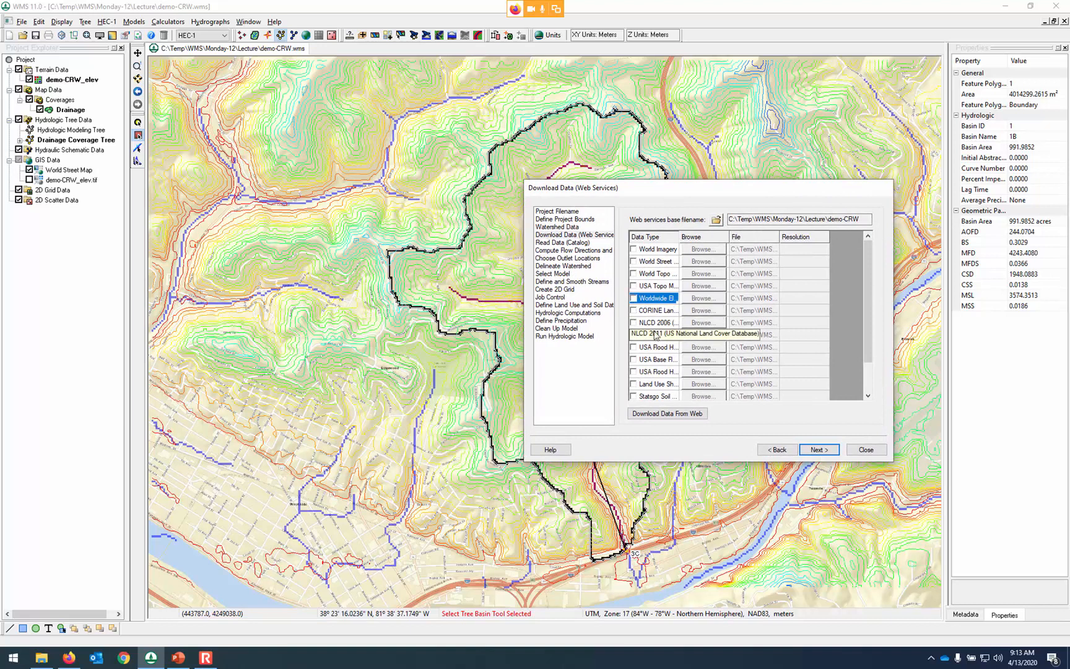
left_click(633, 335)
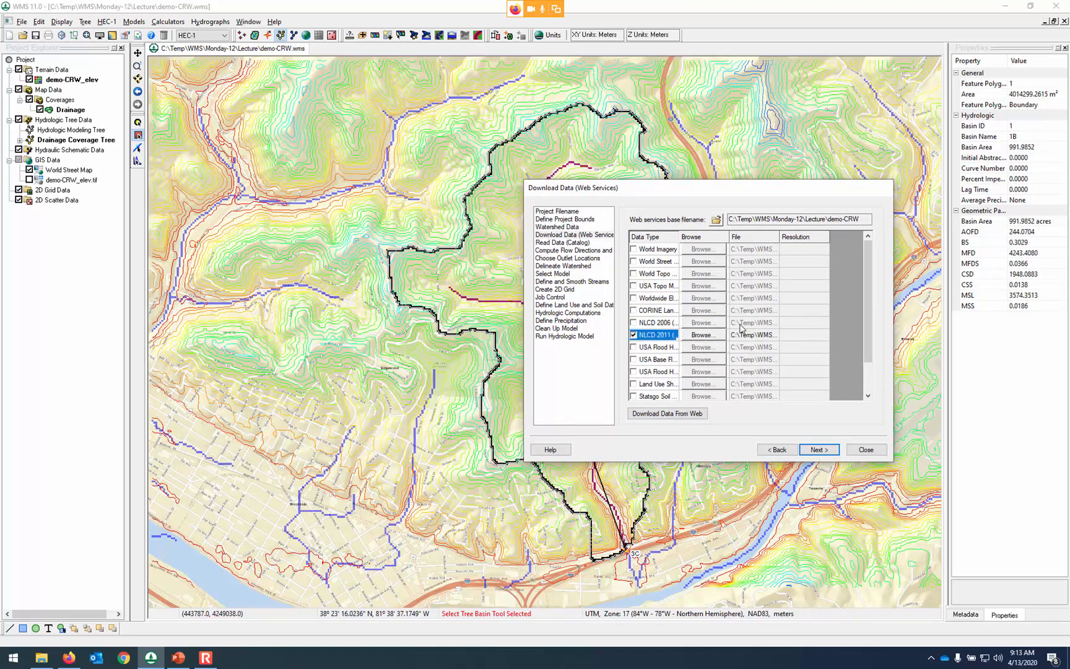
scroll(867, 333, "down", 2)
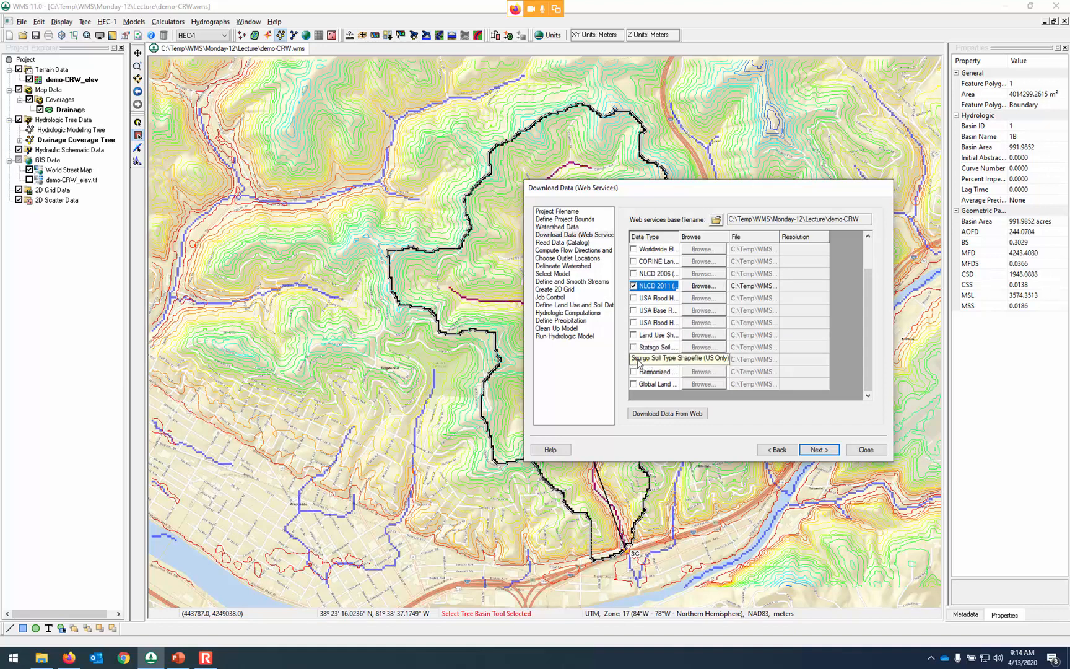
left_click(635, 359)
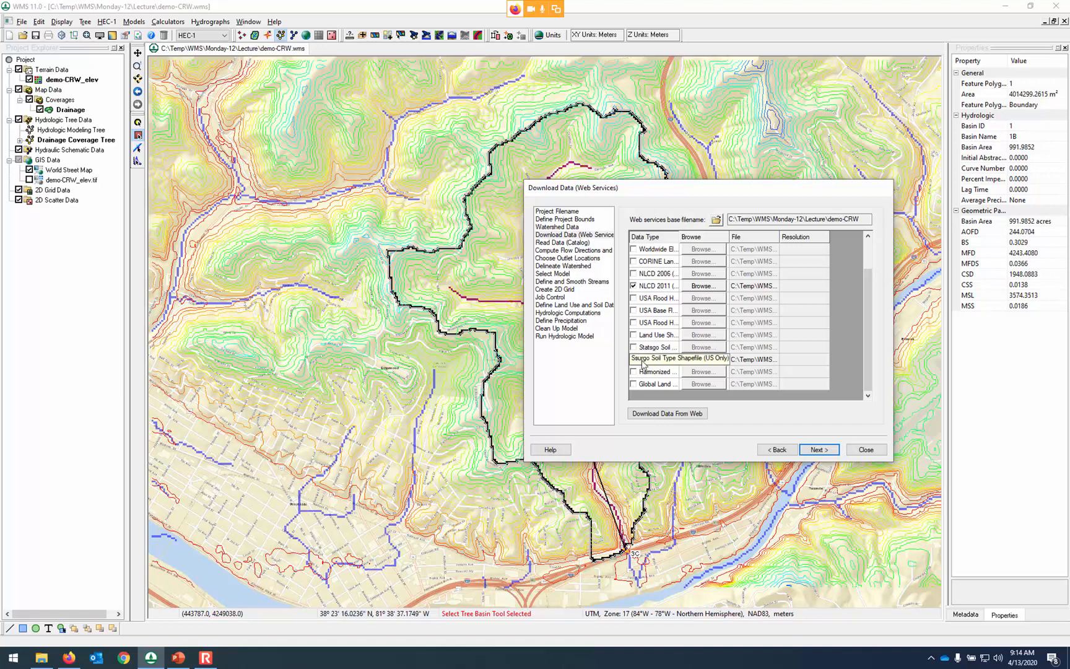
left_click(686, 419)
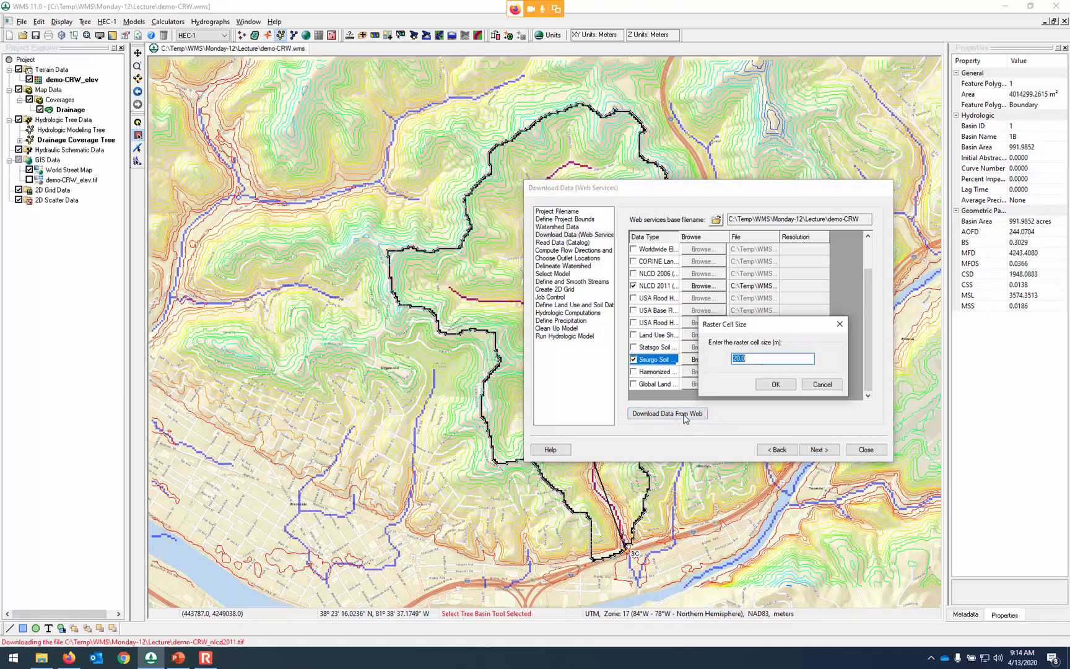
left_click(781, 389)
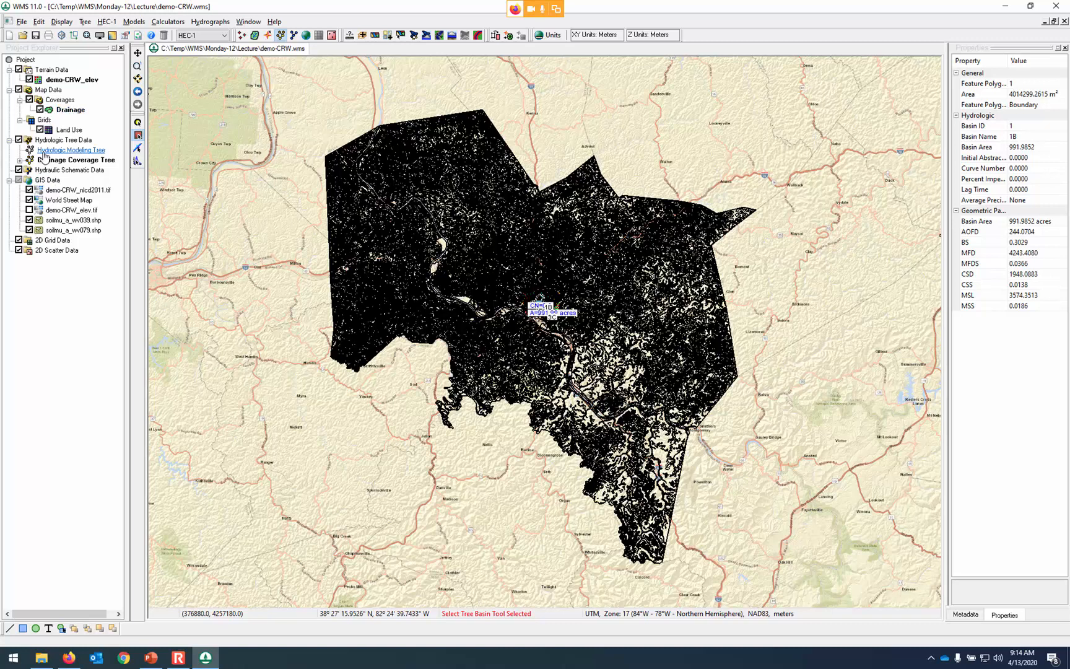
Toggle the visibility of soilmu_a_wv039.shp and soilmu_a_wv079.shp to examine which soil shapefile covers the watershed.
left_click(29, 229)
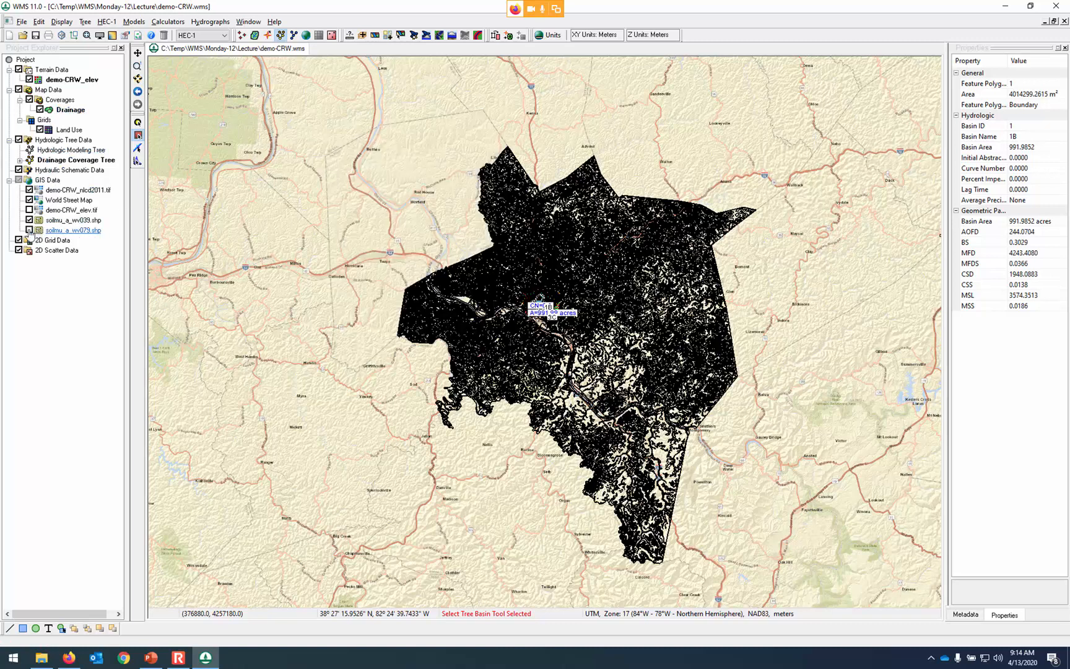
left_click(29, 231)
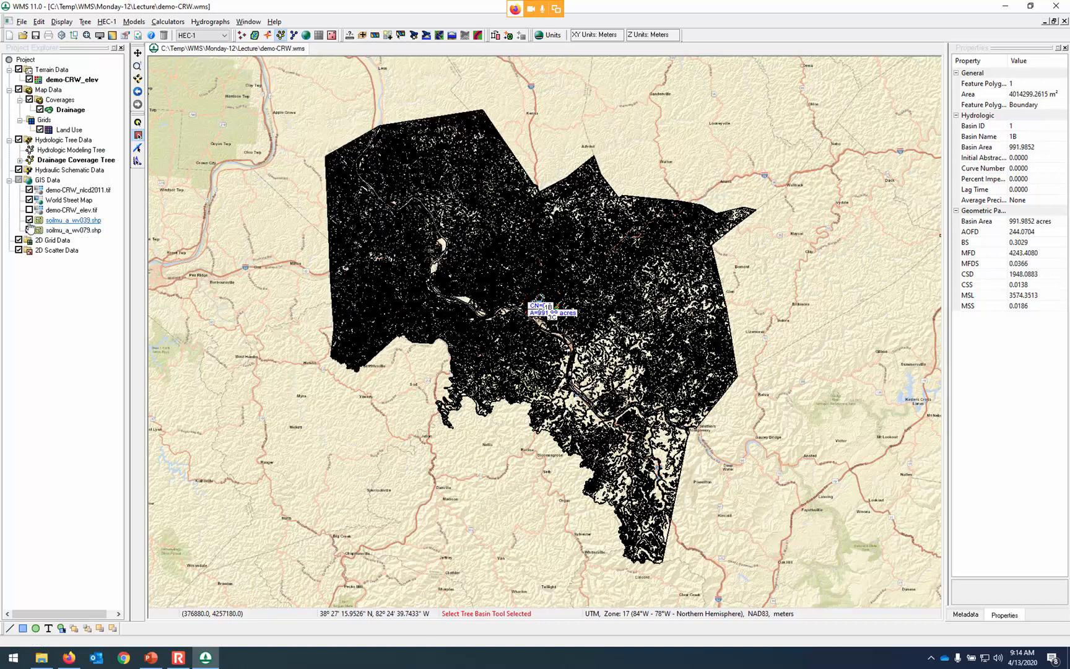
left_click(29, 220)
left_click(29, 221)
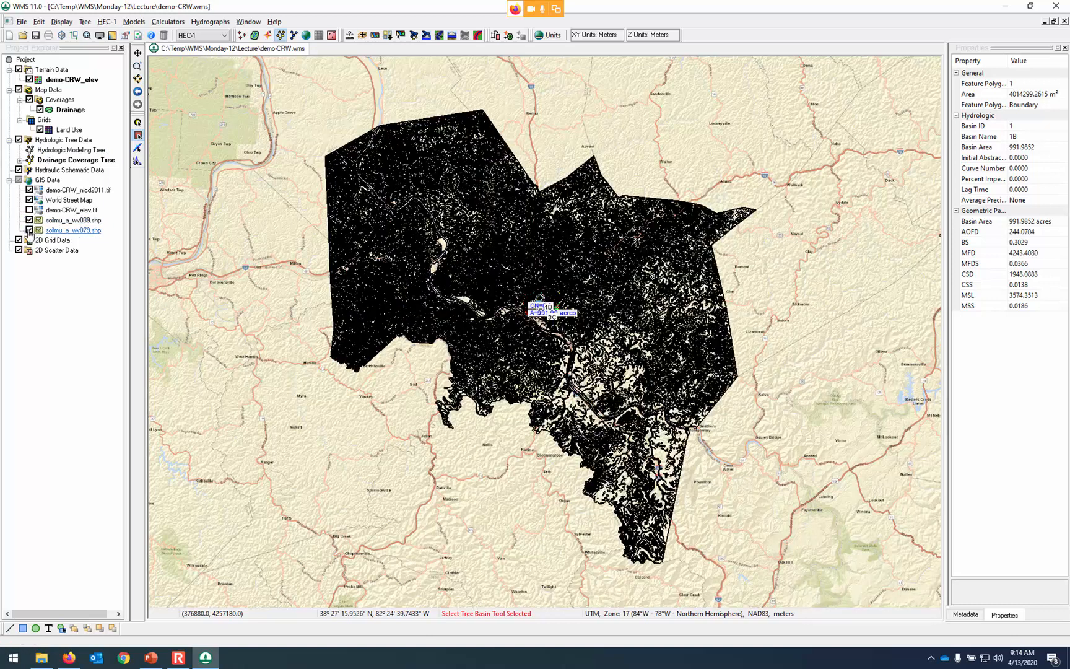
left_click(29, 230)
left_click(29, 231)
left_click(29, 221)
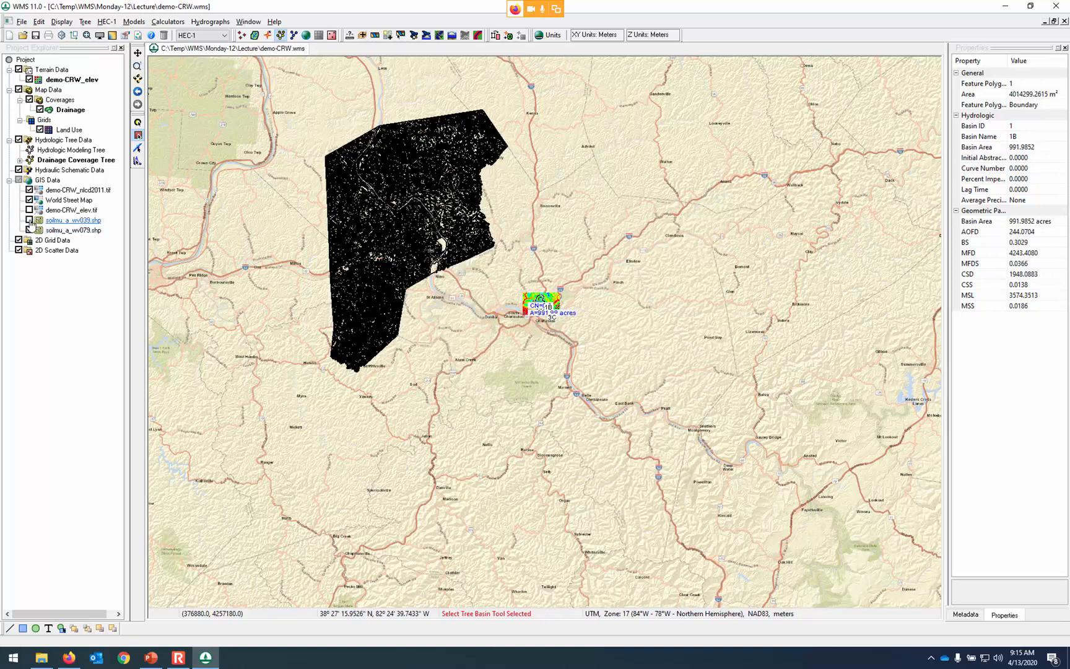
left_click(29, 220)
left_click(29, 221)
left_click(29, 220)
left_click(29, 221)
left_click(29, 220)
left_click(29, 230)
left_click(29, 230)
left_click(30, 230)
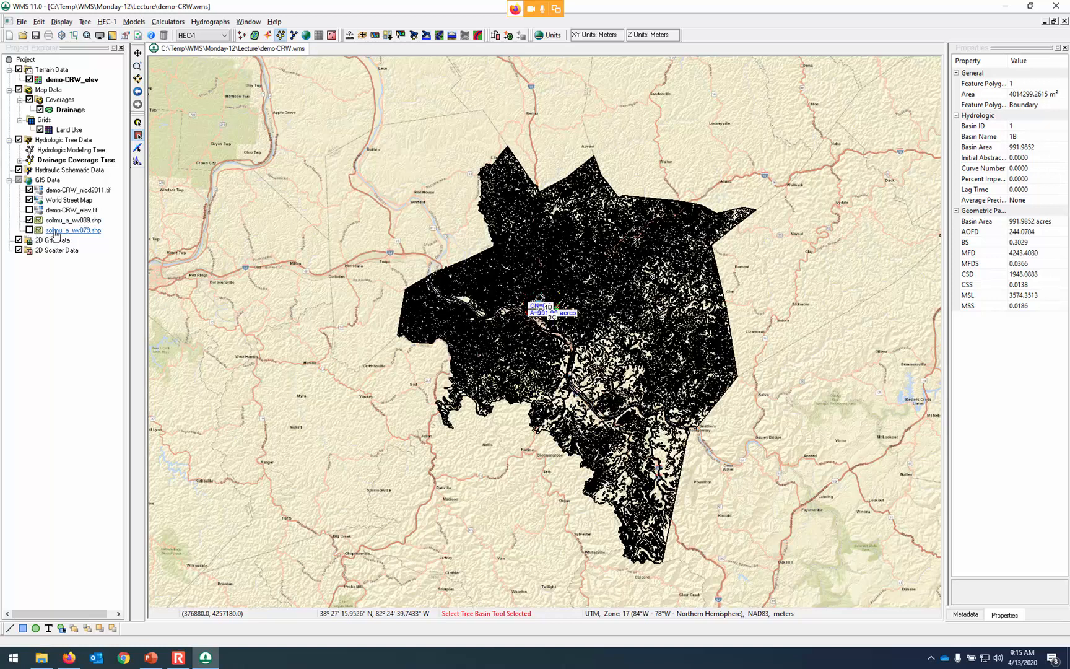
Delete the soilmu_a_wv079.shp soil layer from the GIS data and save the project.
right_click(56, 231)
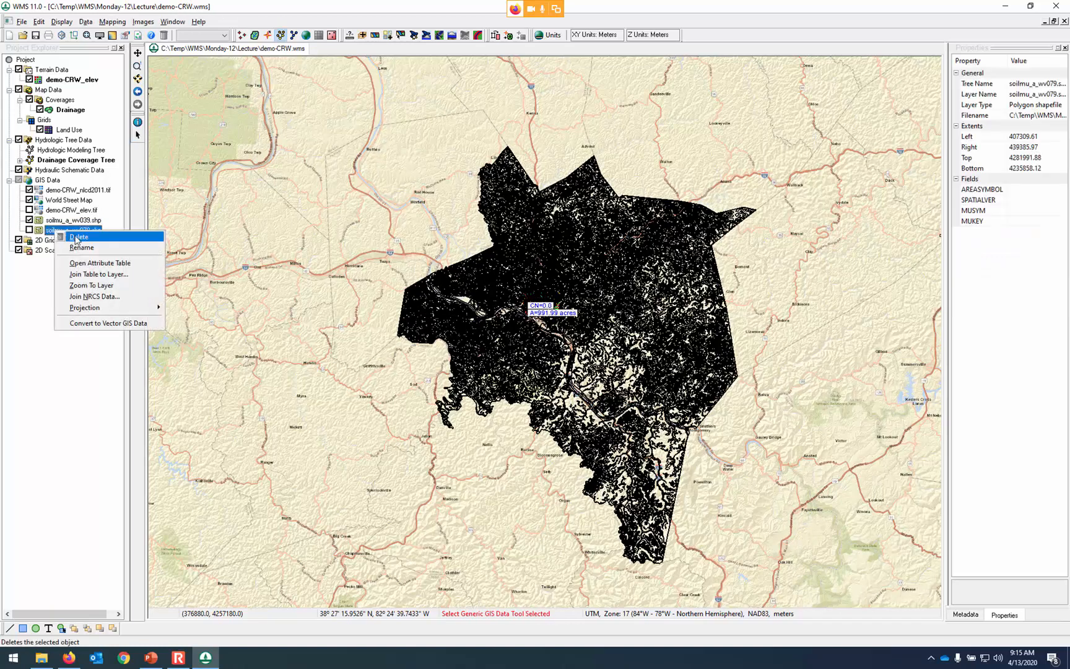
left_click(77, 237)
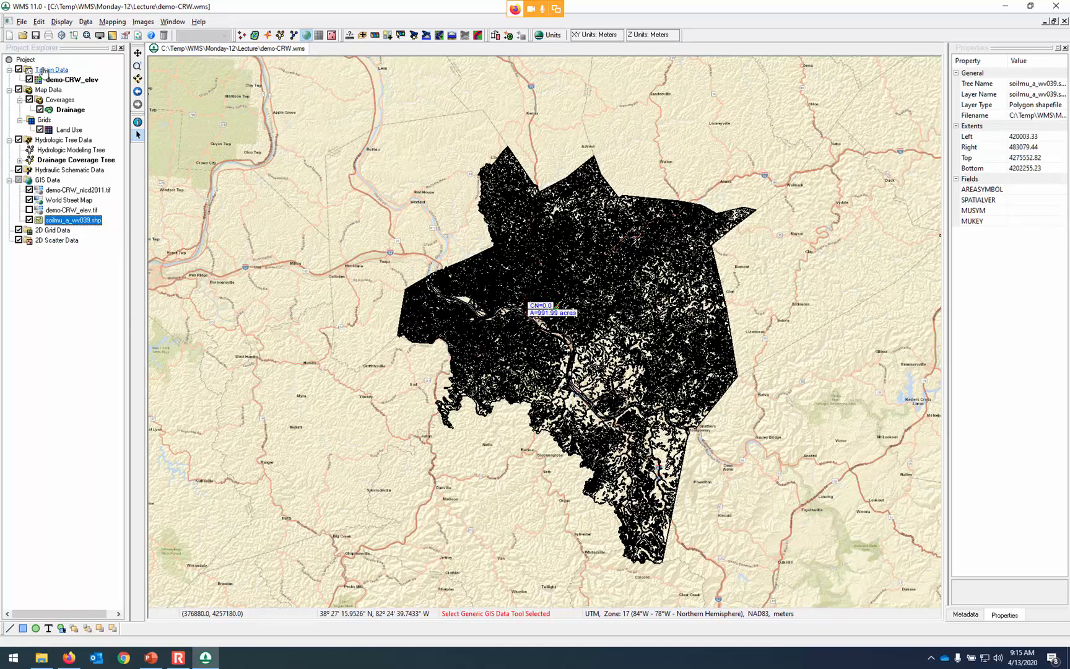
left_click(35, 36)
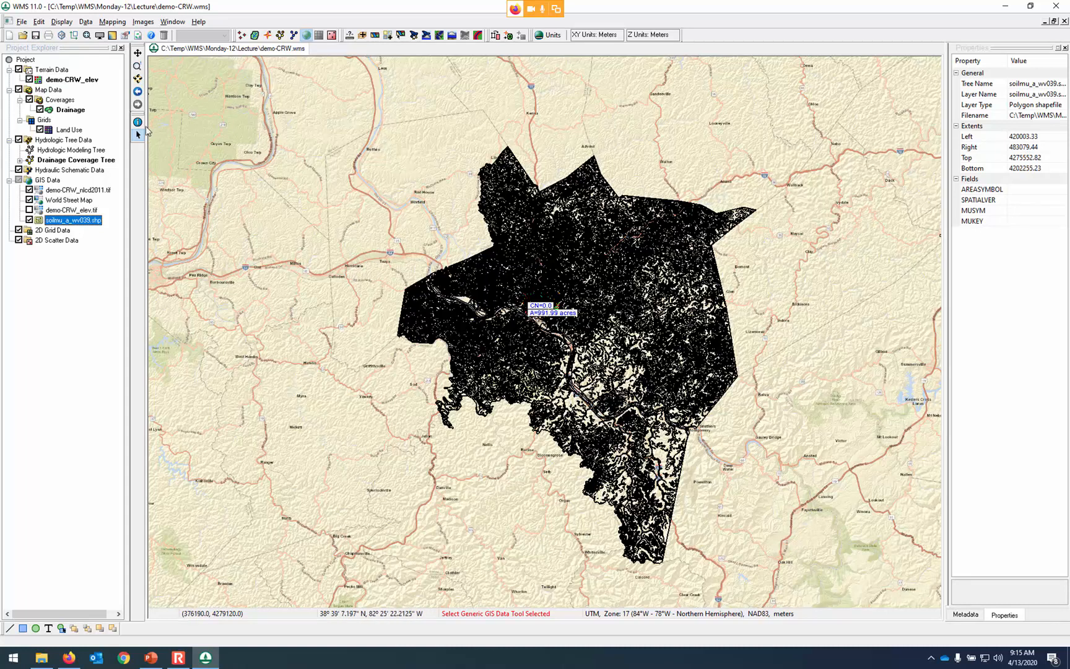
Hide the soilmu_a_wv039.shp layer to reveal the land cover raster around the watershed.
left_click(29, 219)
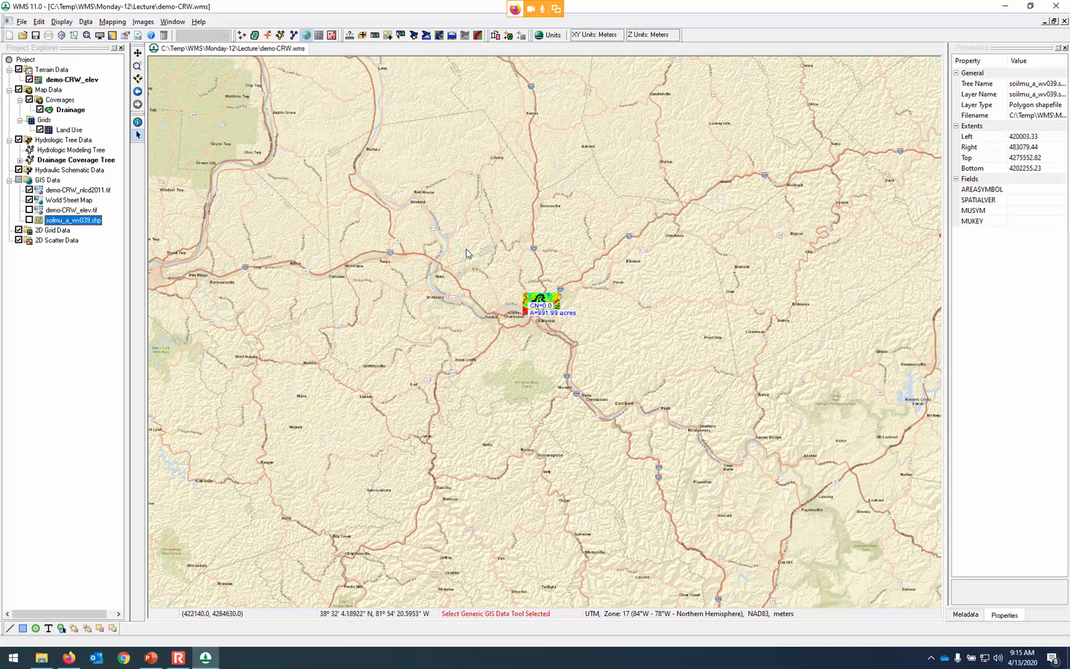
scroll(539, 309, "up", 2)
scroll(559, 317, "up", 5)
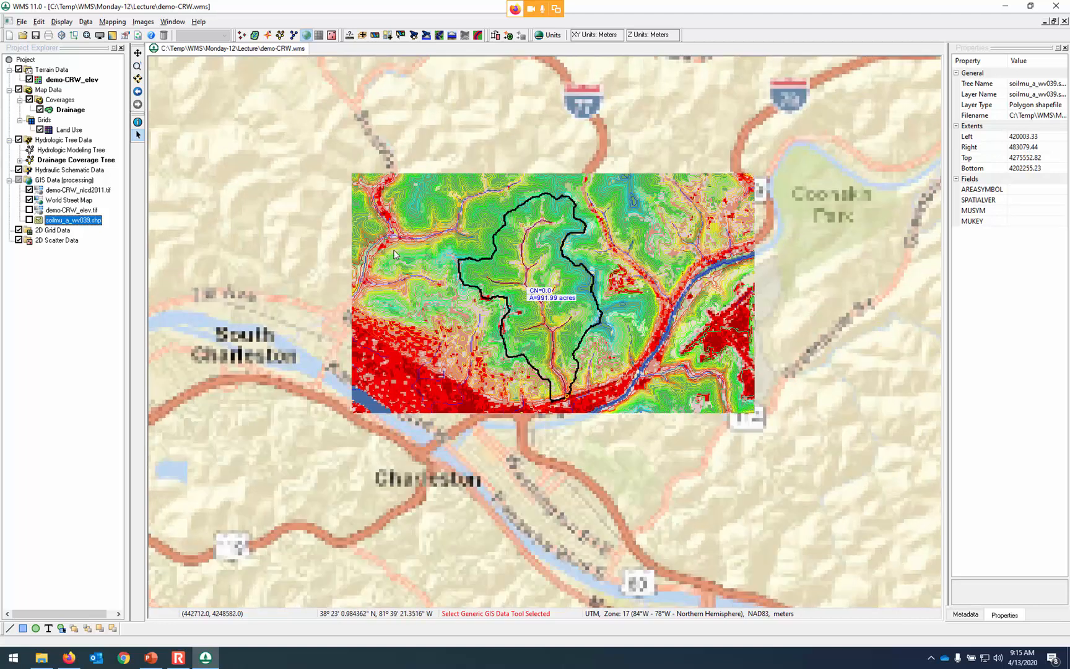
Choose HEC-1 as the desired model in the hydrologic modeling wizard and initialize the model data.
left_click(178, 658)
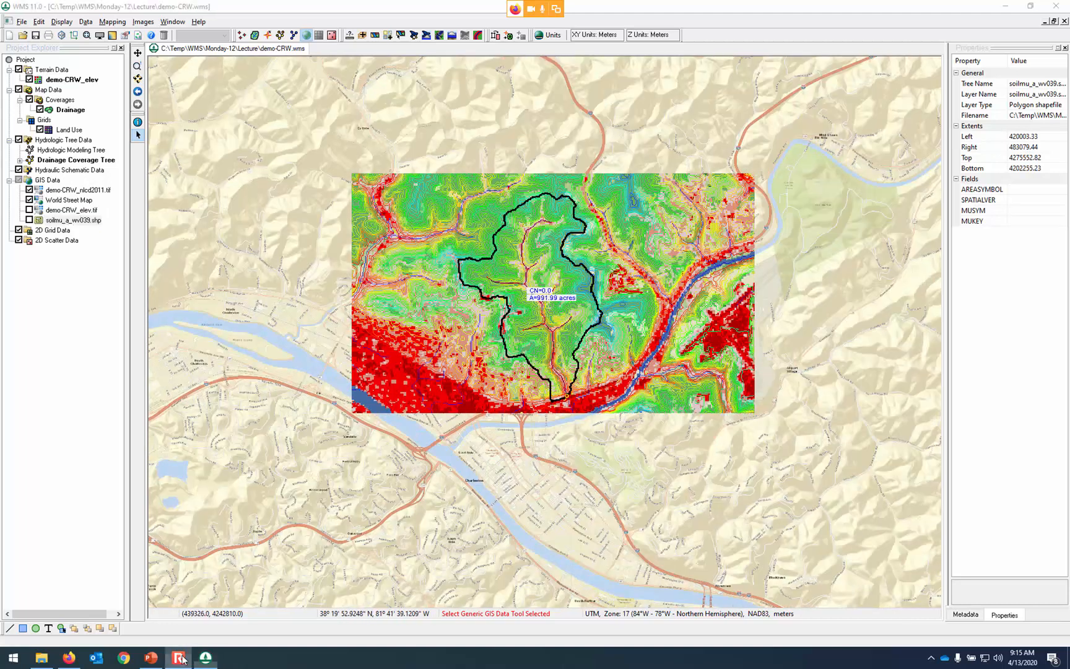
left_click(641, 215)
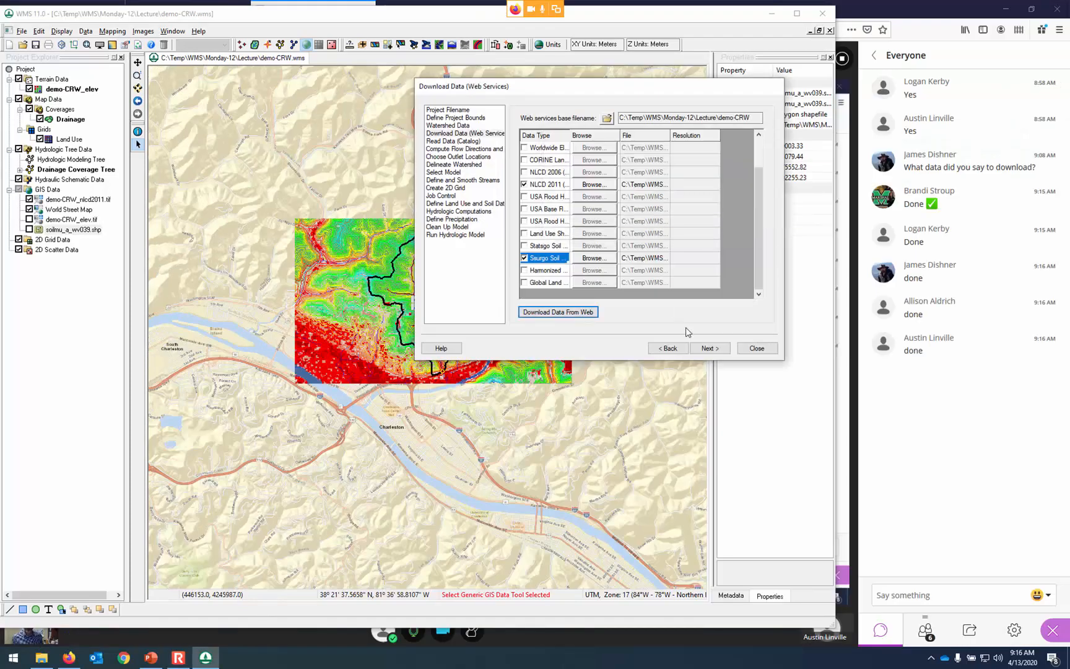
left_click(474, 165)
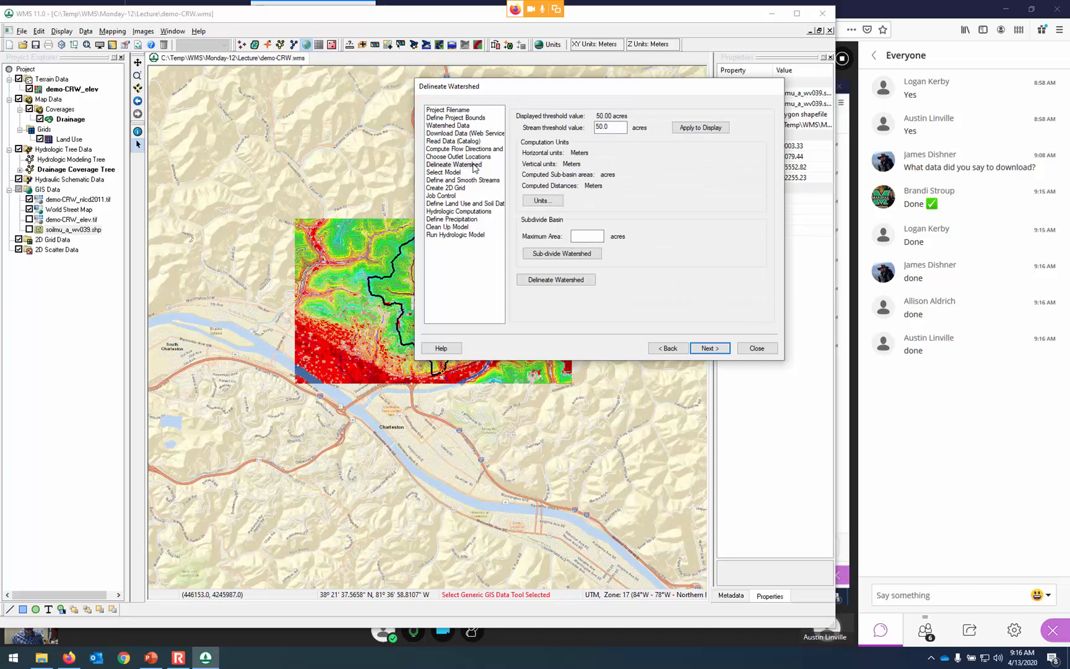
left_click(454, 173)
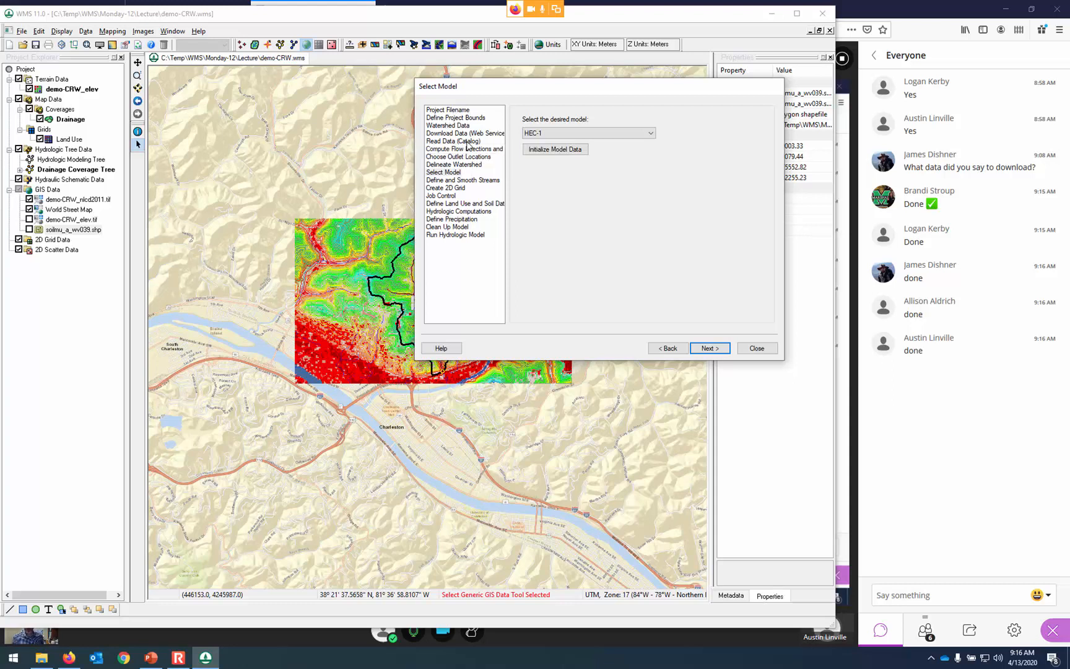
left_click(452, 174)
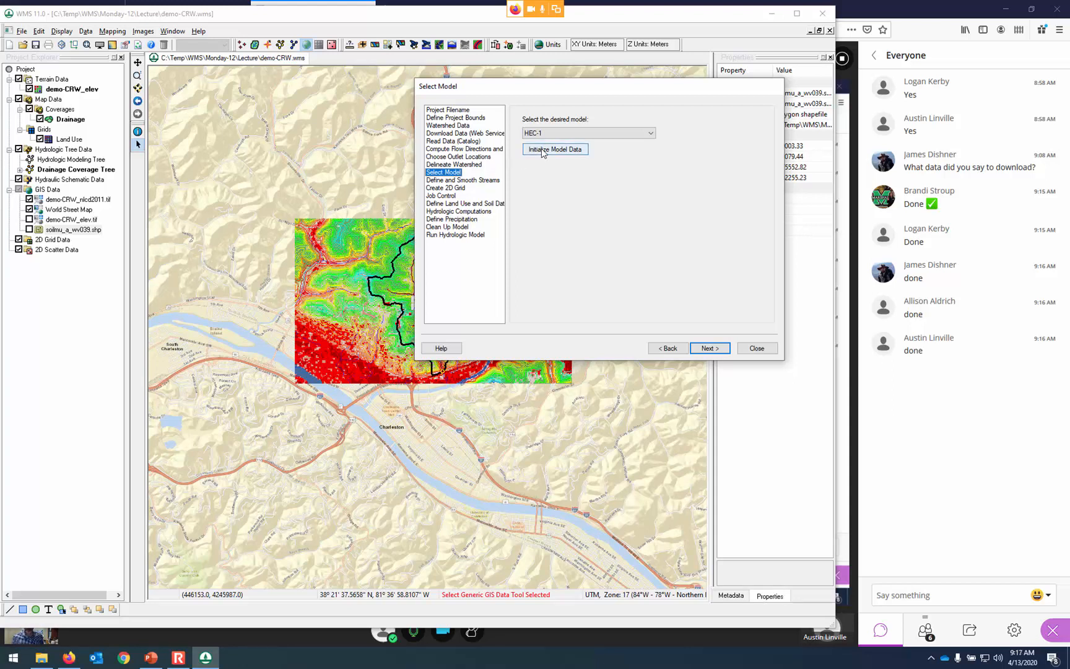
left_click(551, 133)
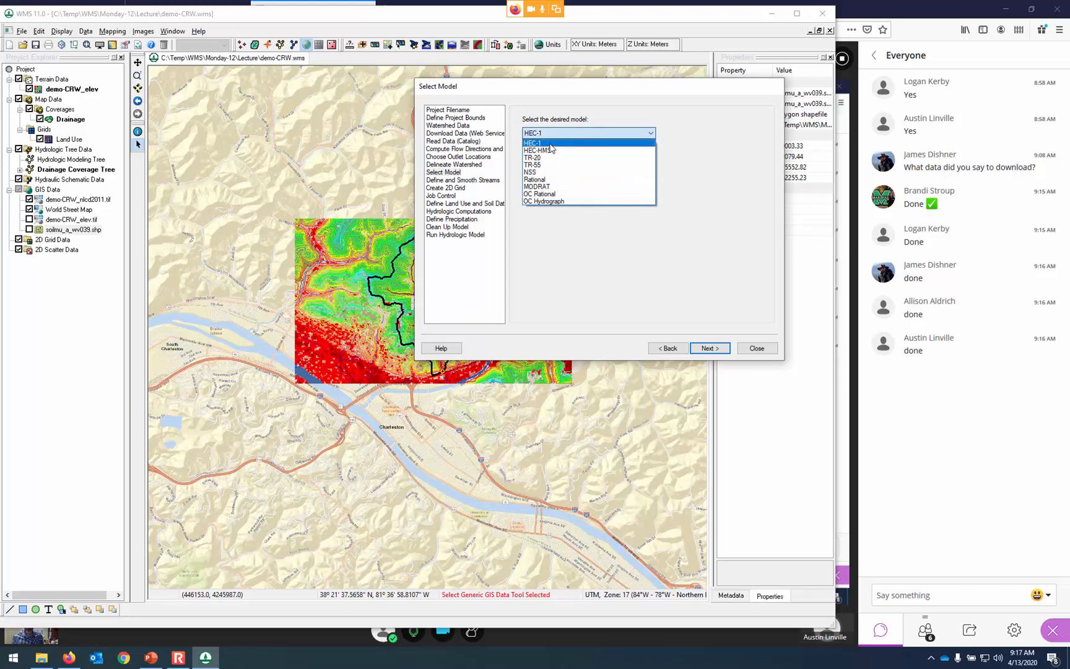
left_click(550, 144)
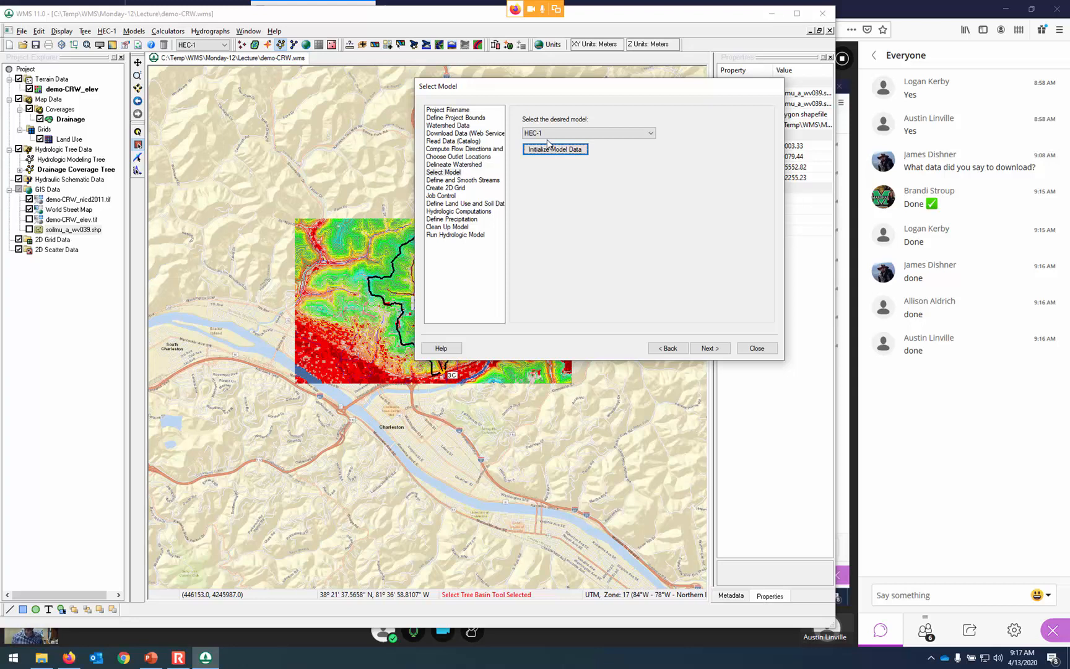
Set the job control to a 15-minute time interval with an ending date of 3/18/2020 and apply the data.
left_click(715, 349)
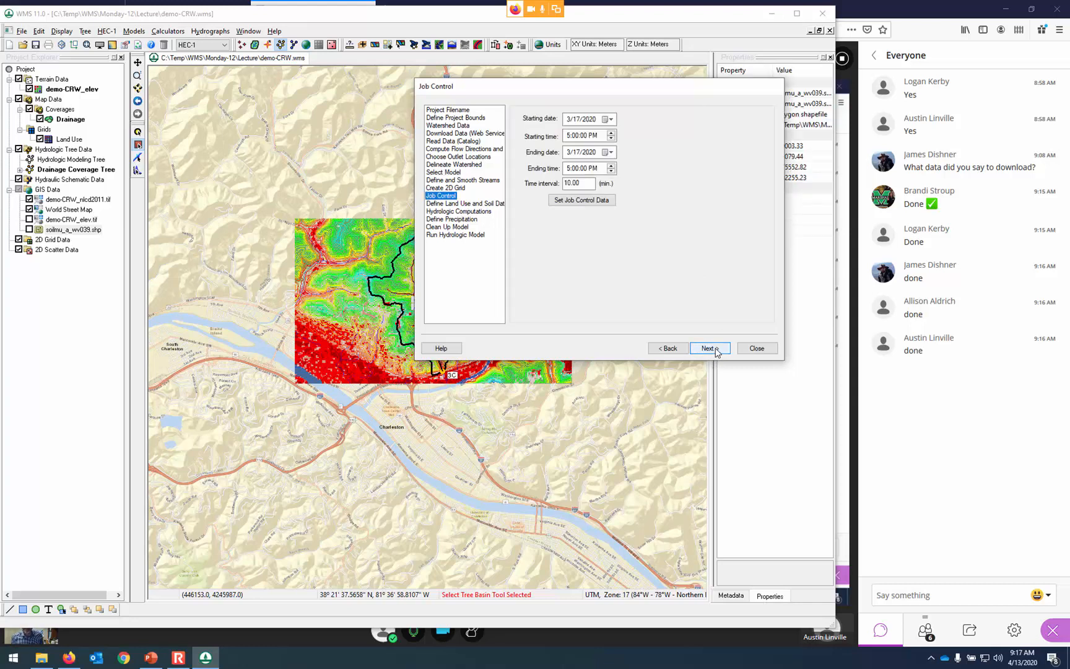
left_click(556, 200)
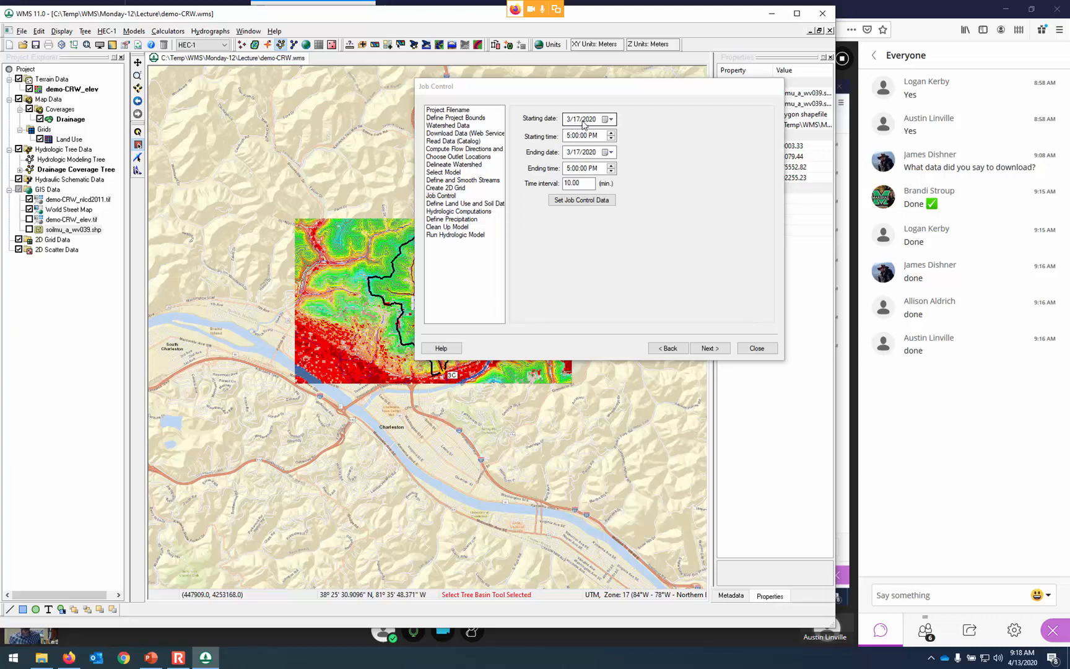
double_click(581, 183)
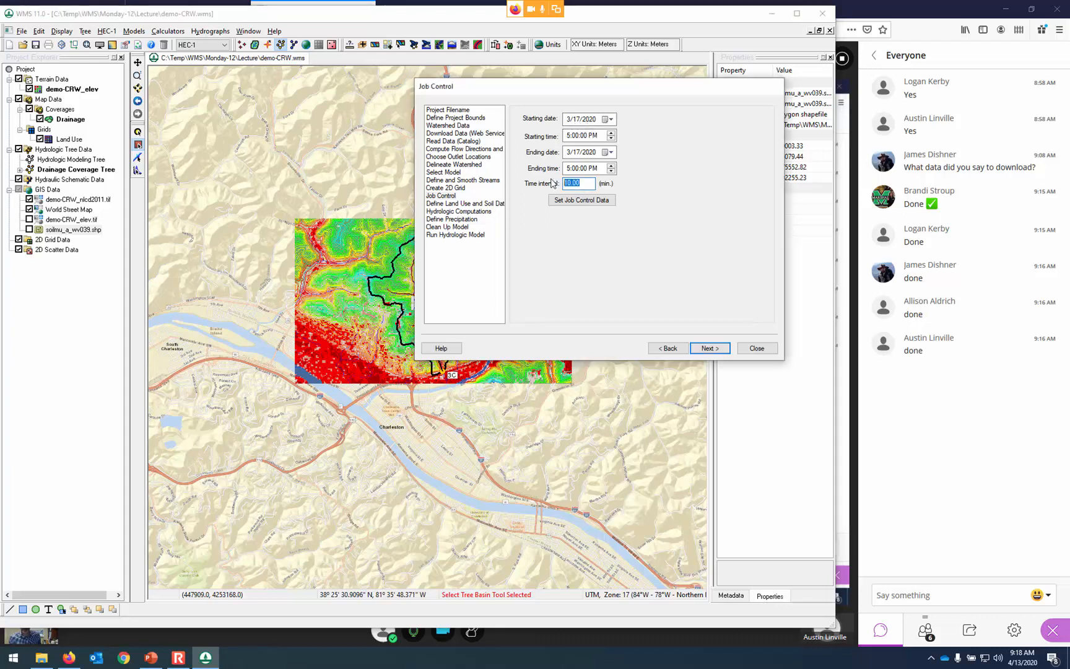
type("15")
left_click(606, 203)
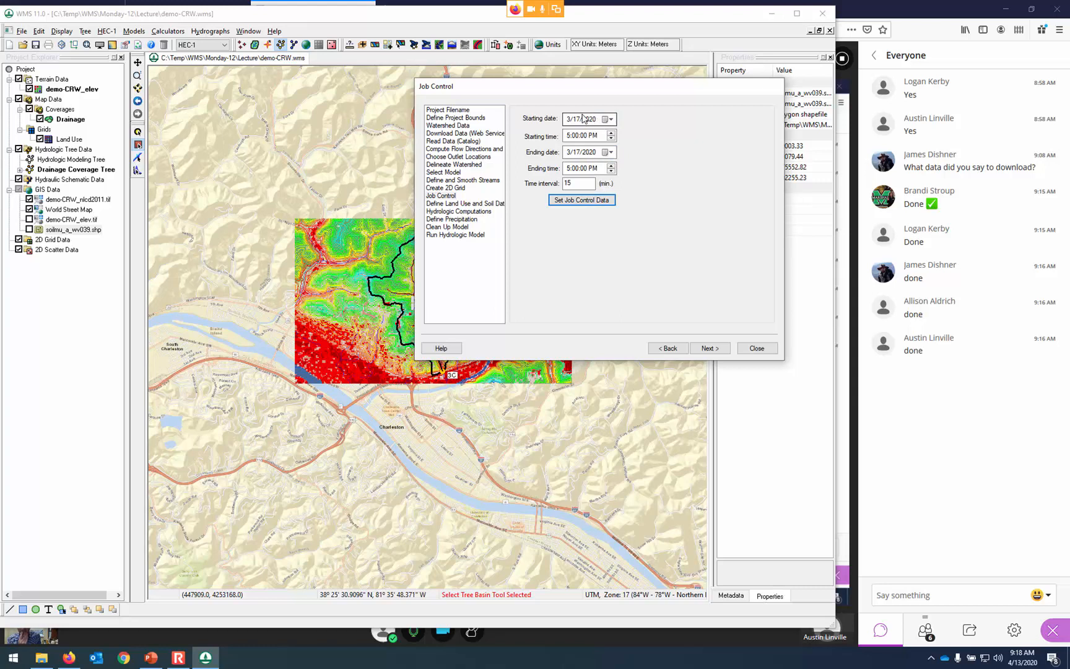
left_click(611, 153)
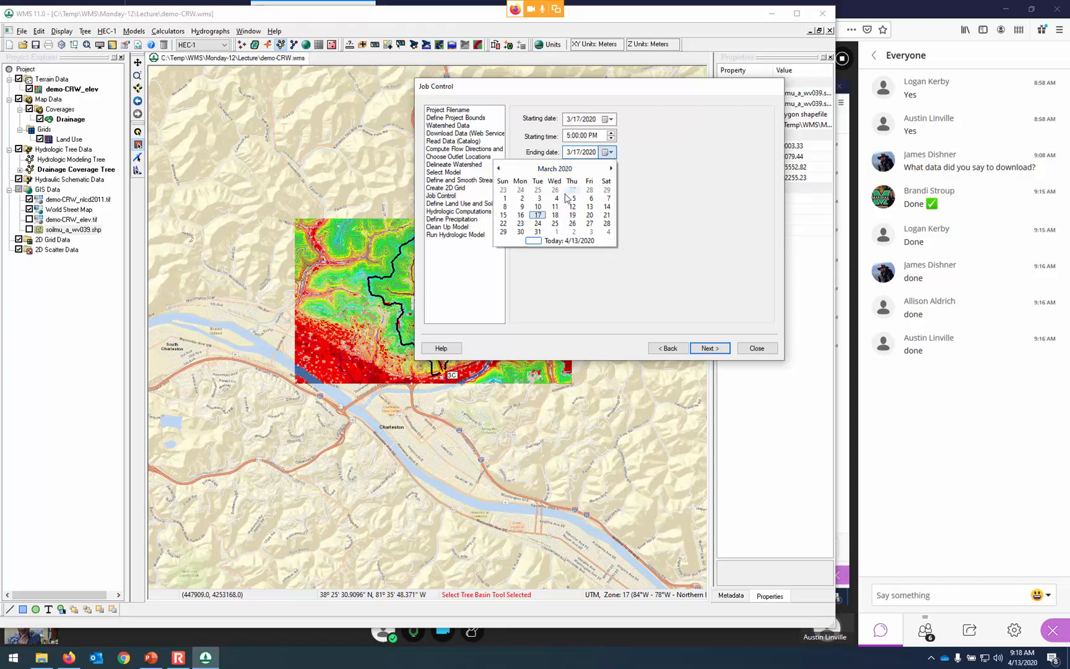
left_click(556, 215)
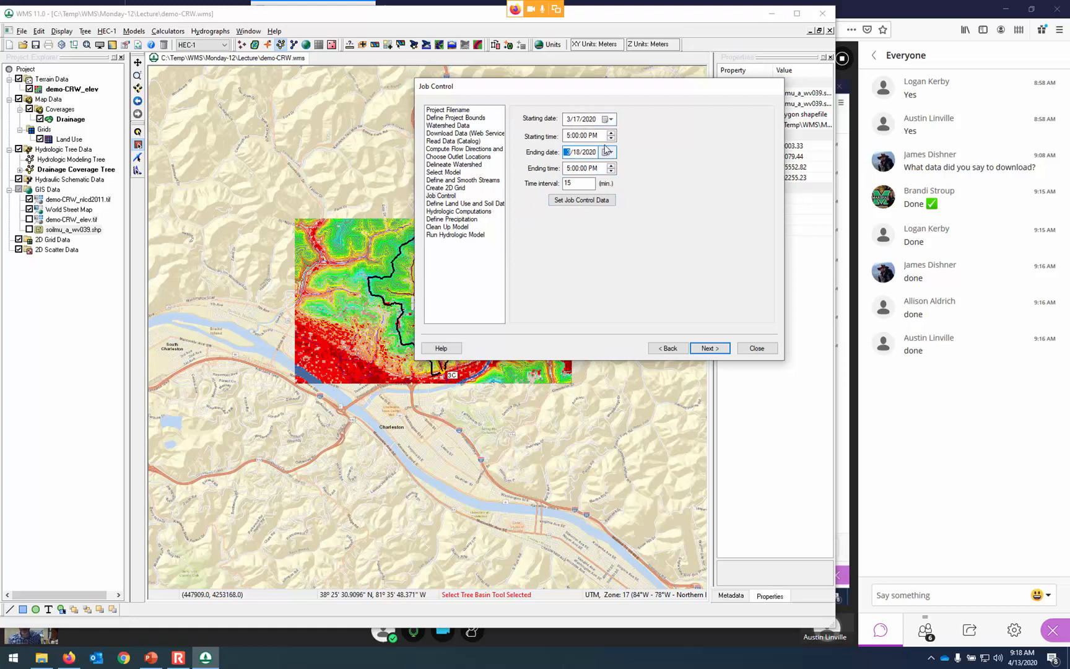
left_click(568, 205)
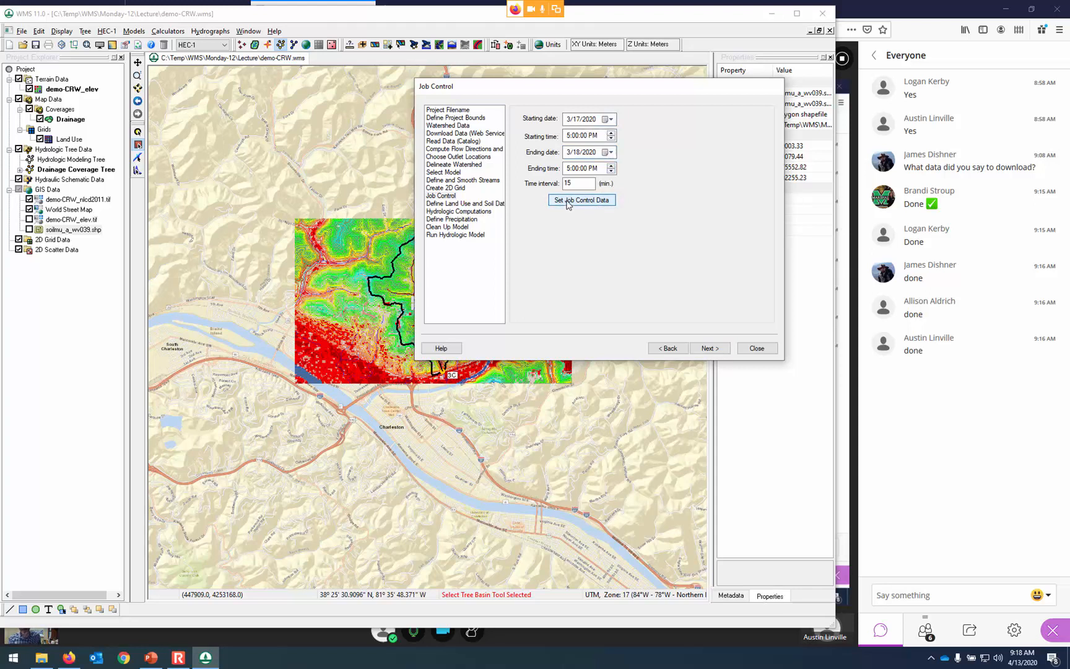
Advance the wizard to Define Land Use and Soil Data, move it off the watershed and close it.
left_click(720, 351)
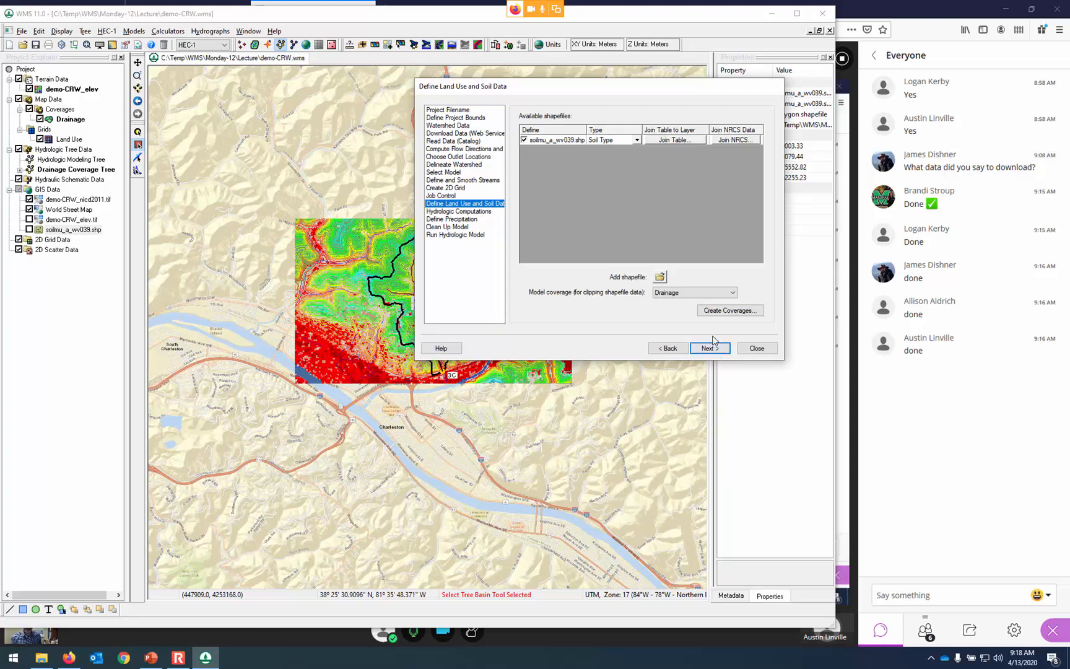
left_click_drag(617, 93, 748, 90)
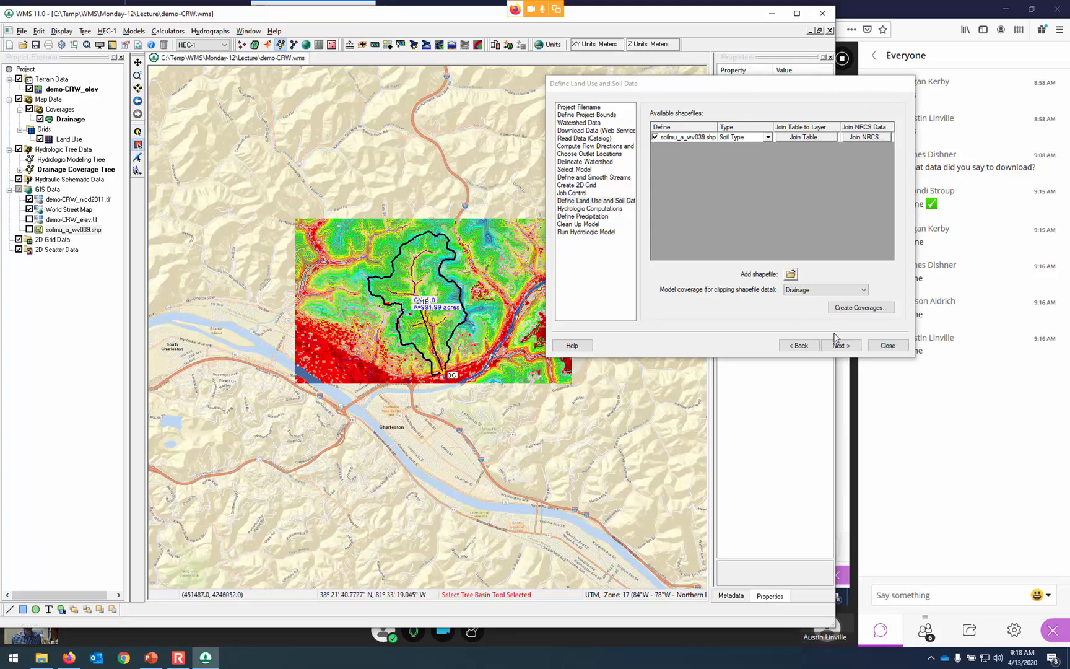
left_click(887, 345)
Maximize the WMS window and move the basin 1B icon away from the stream inside the watershed.
left_click(429, 308)
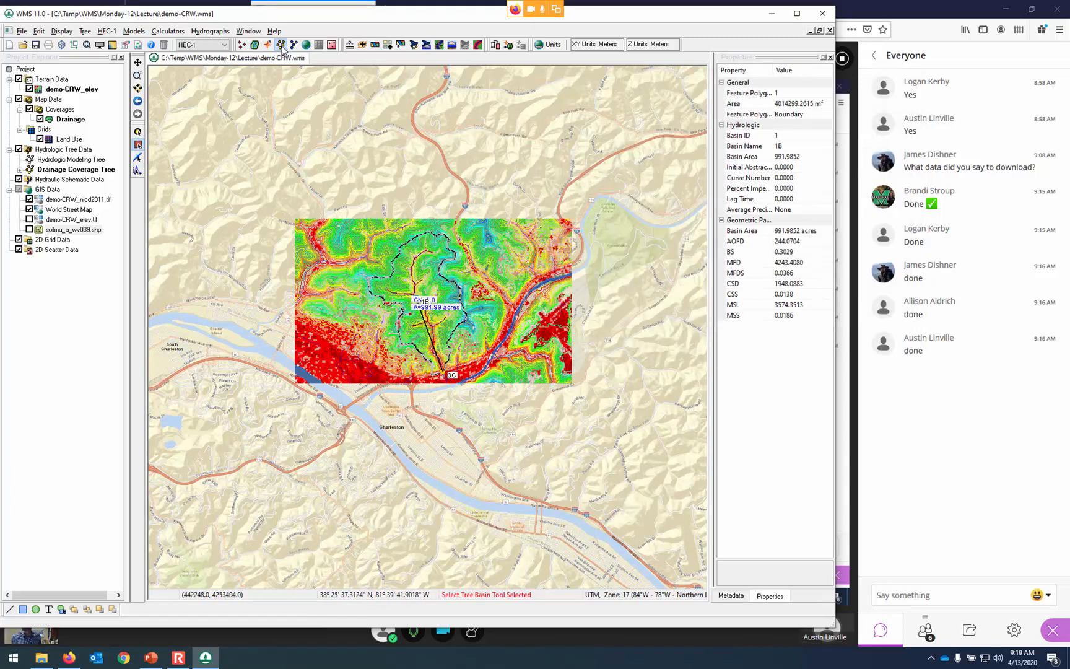
left_click(425, 292)
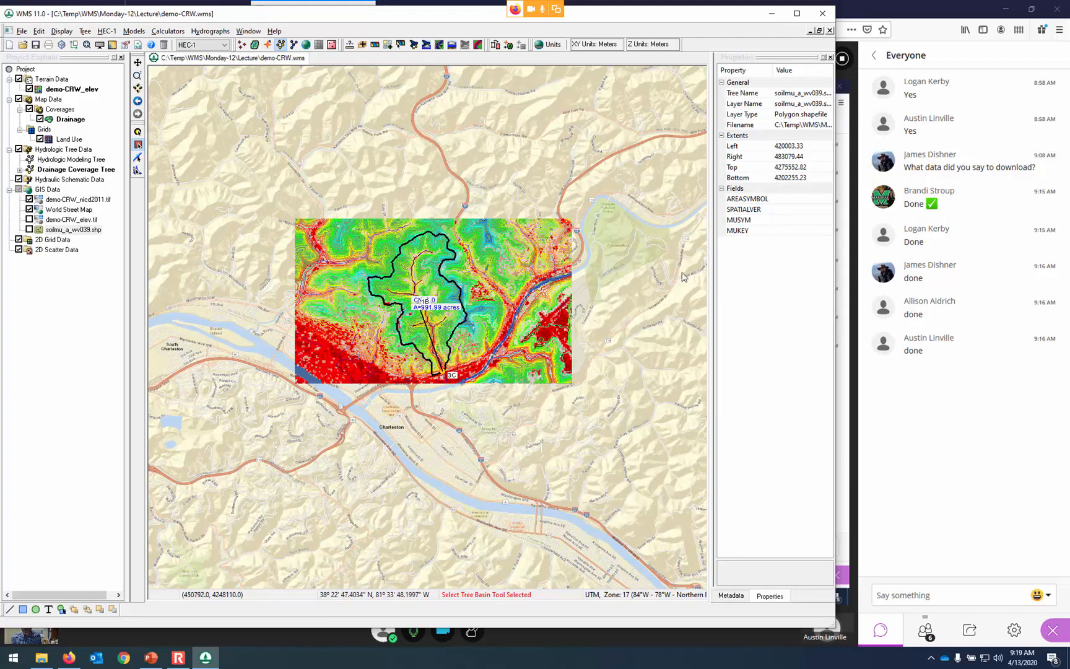
left_click(797, 13)
scroll(535, 328, "up", 6)
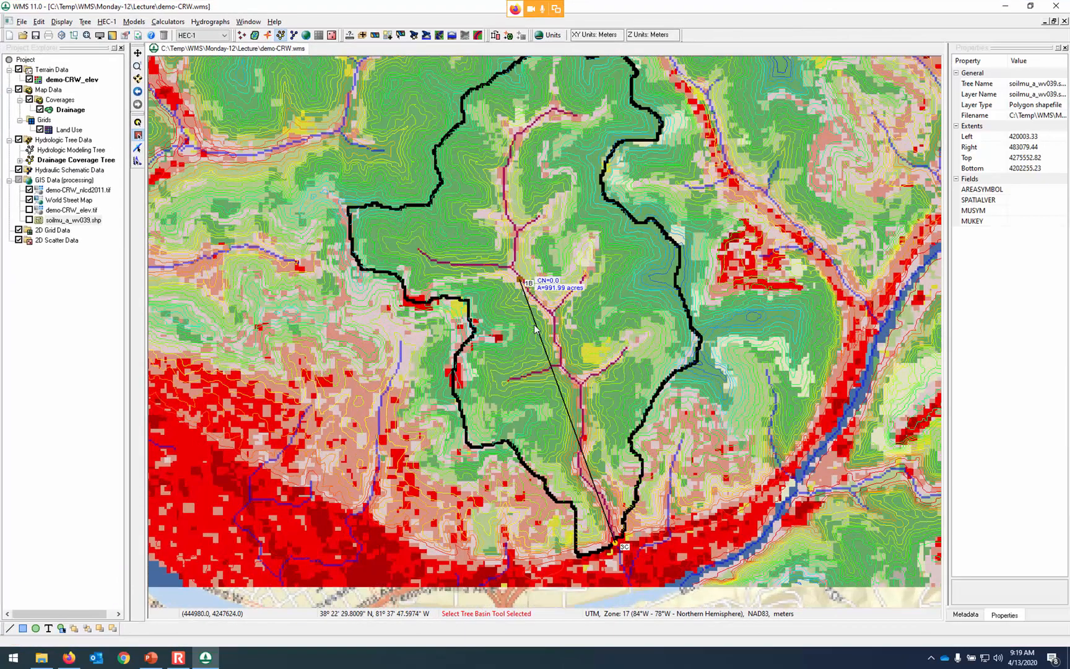
left_click(513, 285)
left_click_drag(512, 283, 502, 287)
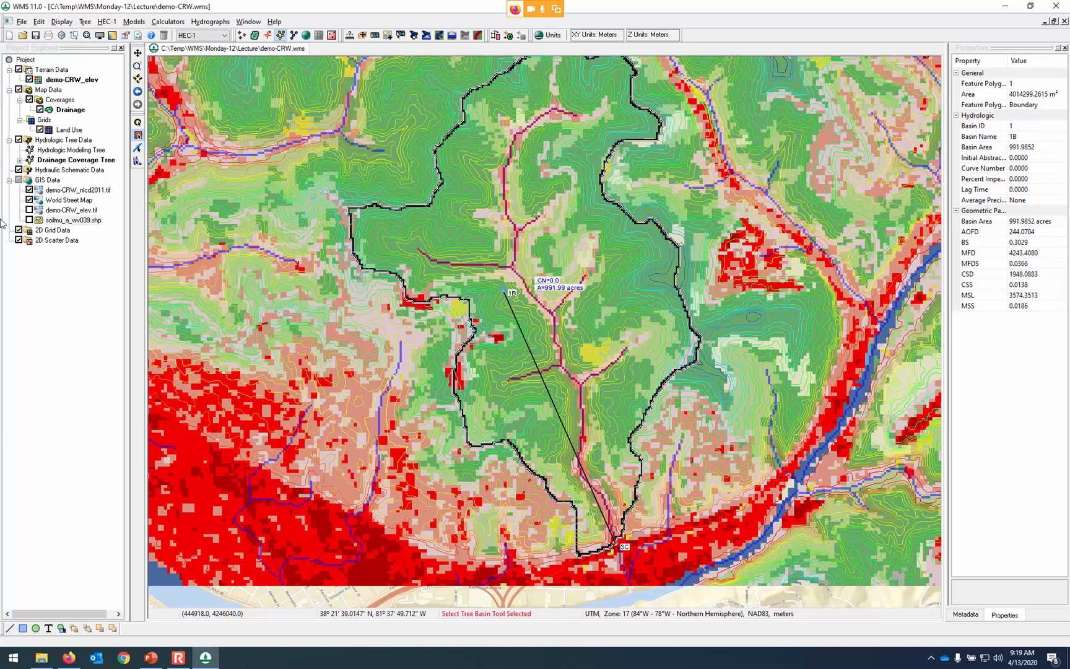
Temporarily hide the demo-CRW_elev terrain data to examine the NLCD land cover cells within the watershed.
left_click(29, 80)
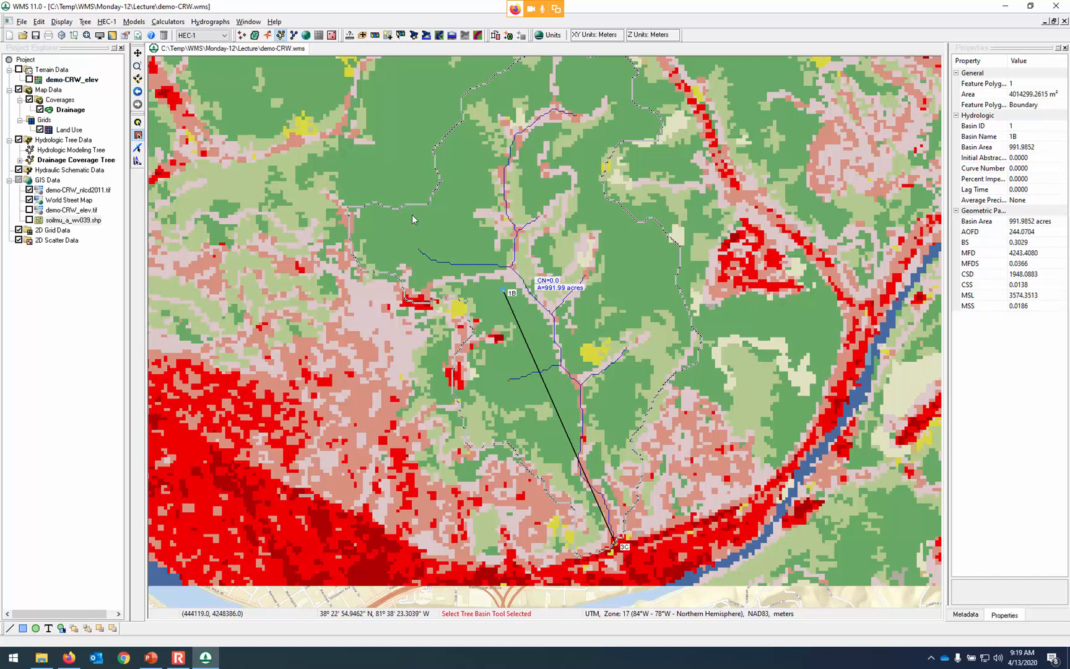
scroll(474, 227, "up", 3)
scroll(479, 228, "up", 2)
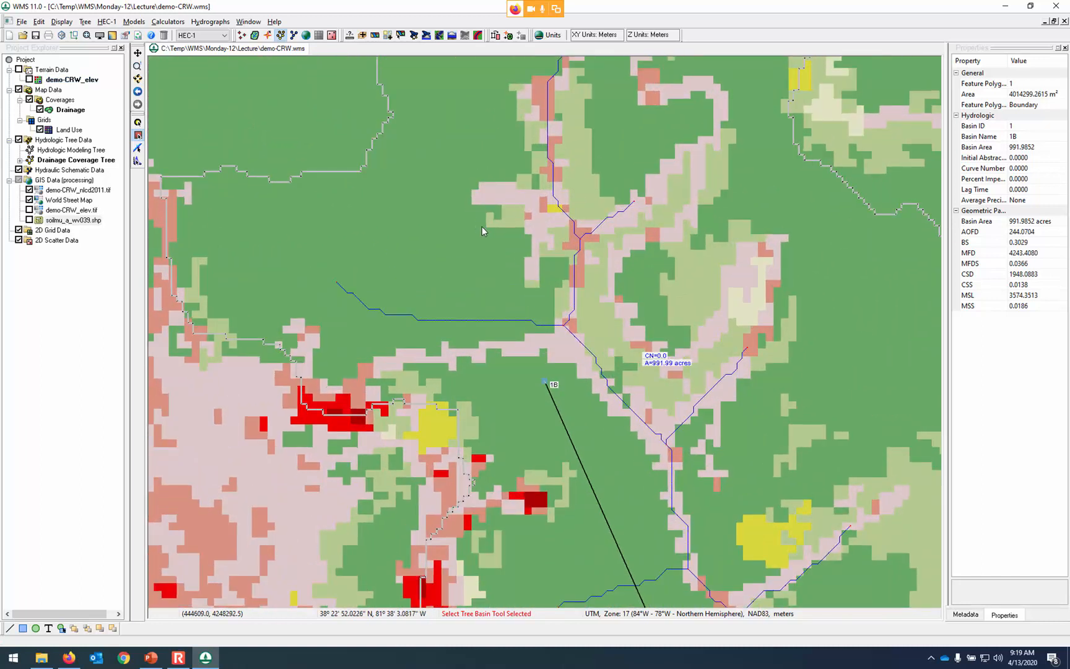
scroll(482, 225, "down", 1)
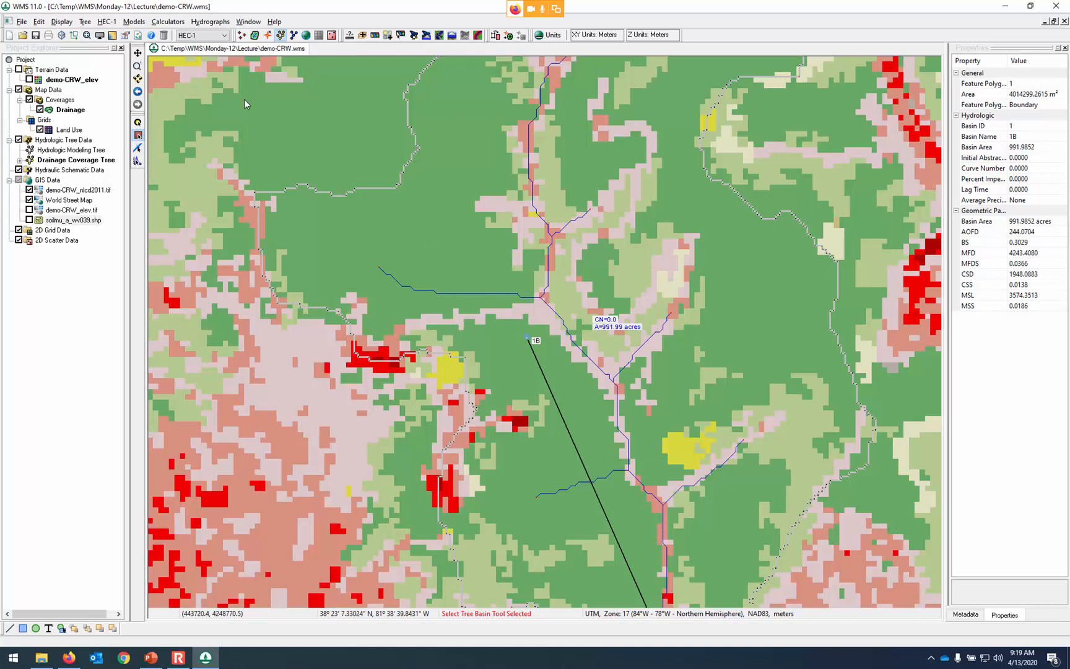
left_click(29, 80)
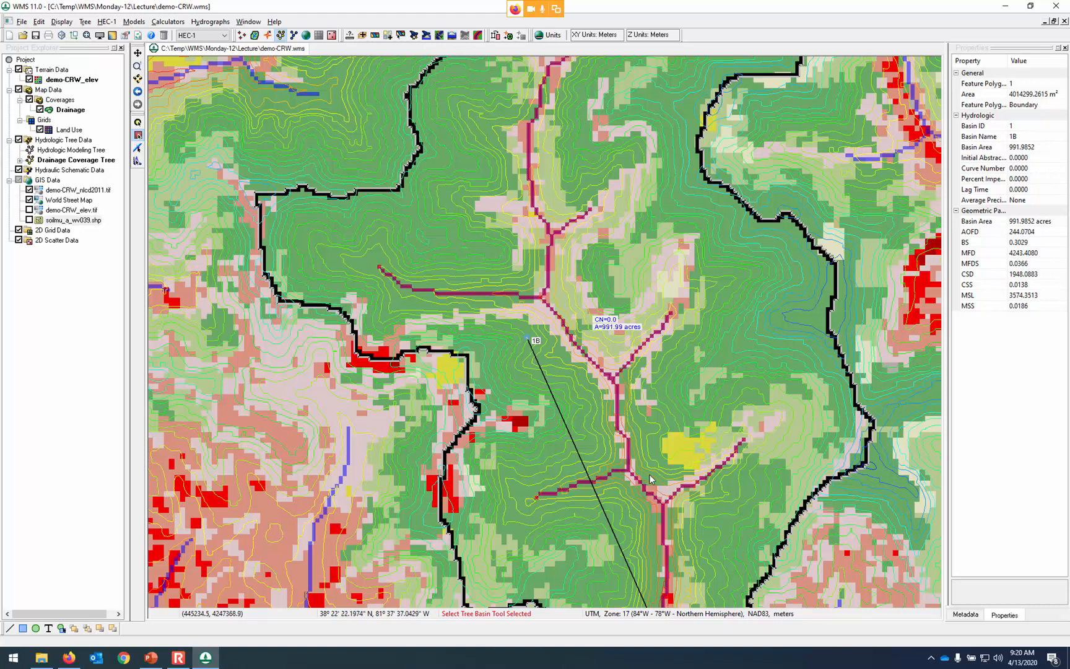
scroll(650, 479, "down", 2)
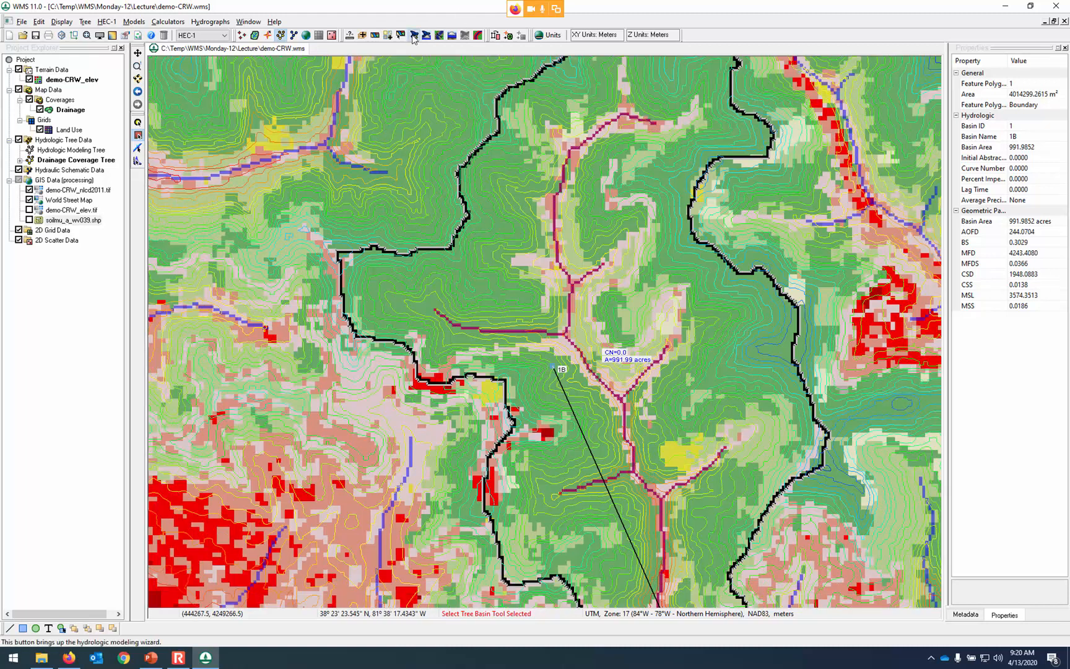
Reopen the wizard's Define Land Use and Soil Data page and join NRCS soil texture and HYDGRP data to soilmu_a_wv039.shp.
left_click(440, 36)
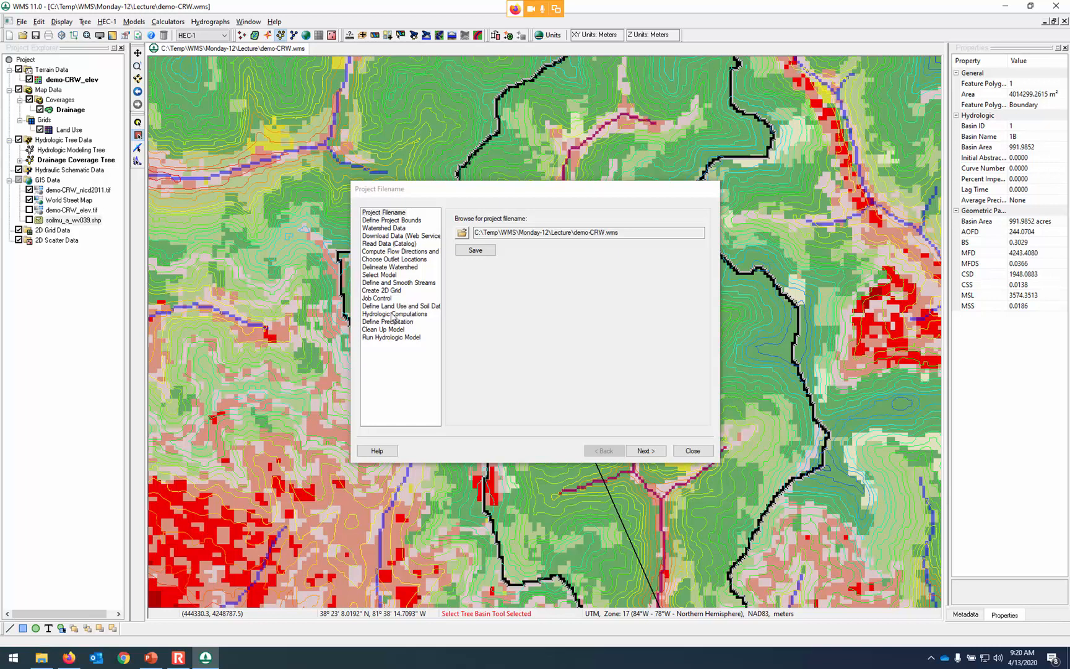
left_click(395, 307)
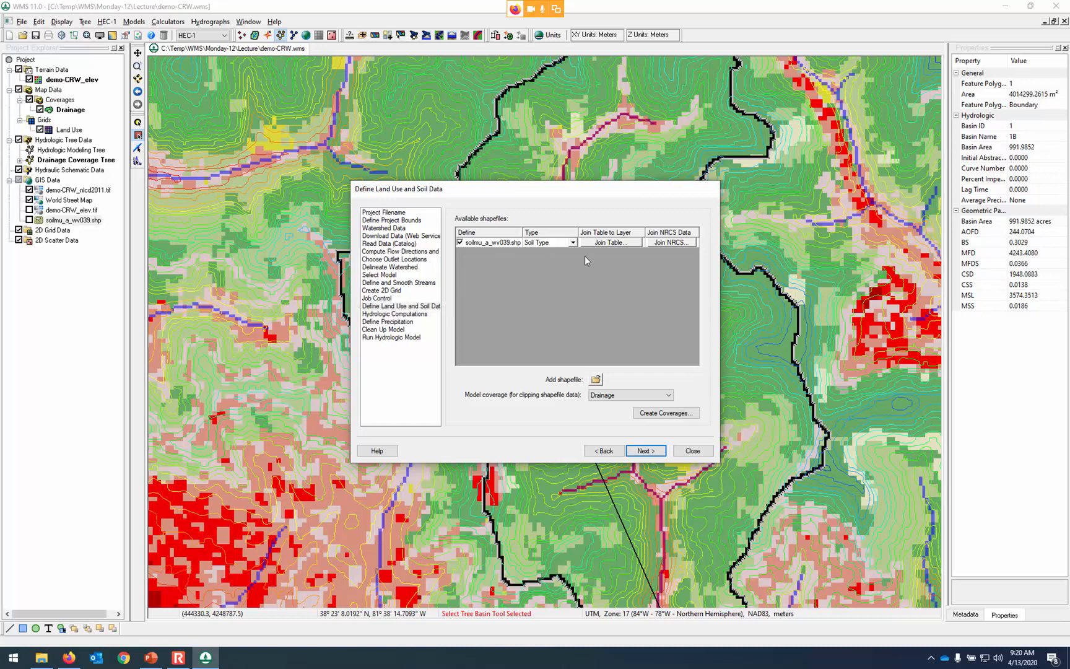
left_click(672, 243)
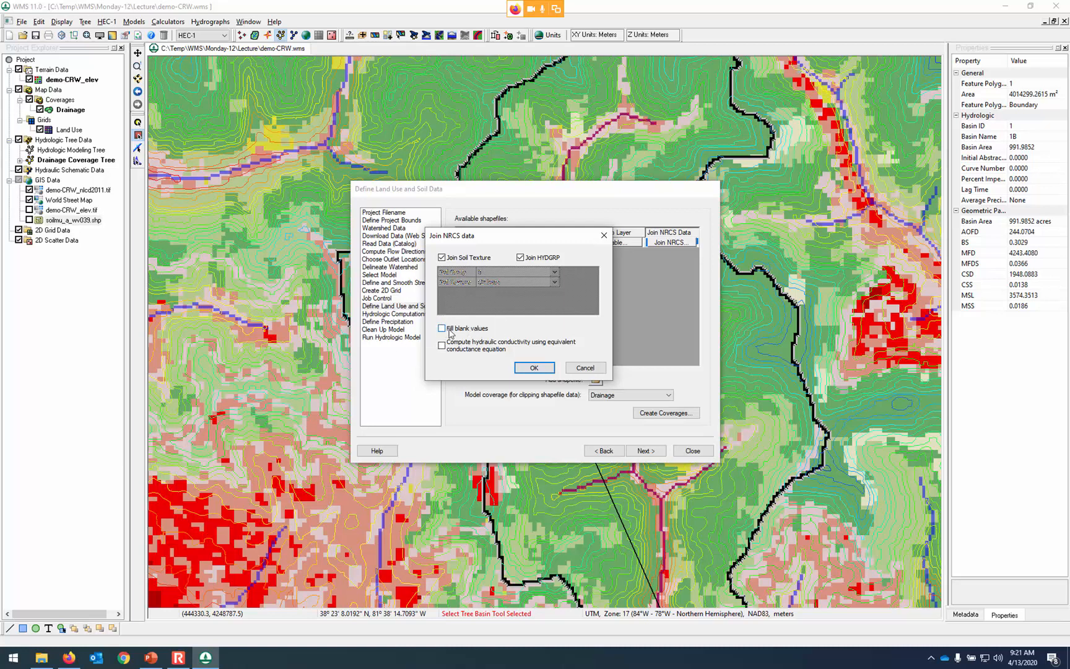
left_click(532, 369)
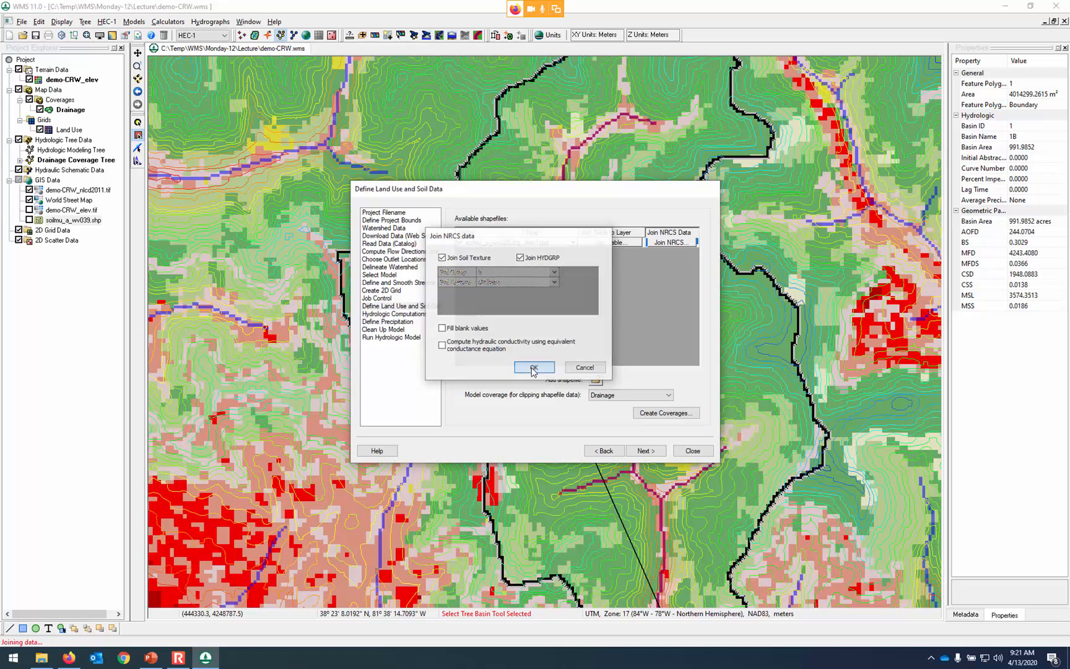
Start creating the Soil Type coverage, examine the MUSYM and HYDGRP values in the attribute mapping preview, and cancel the mapping.
left_click(648, 416)
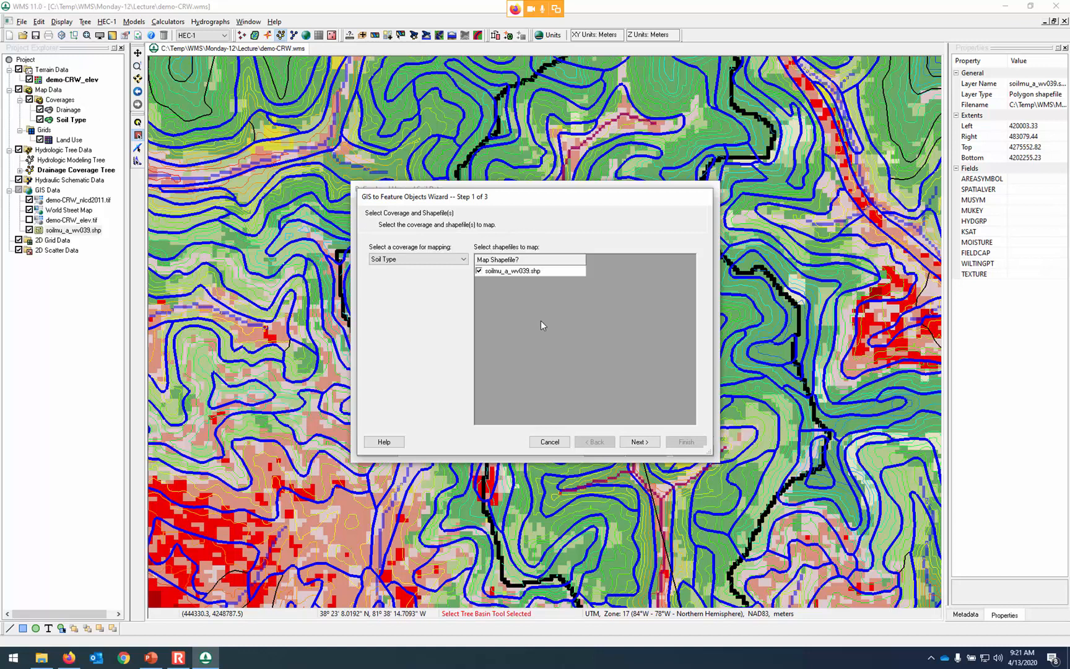
left_click(648, 445)
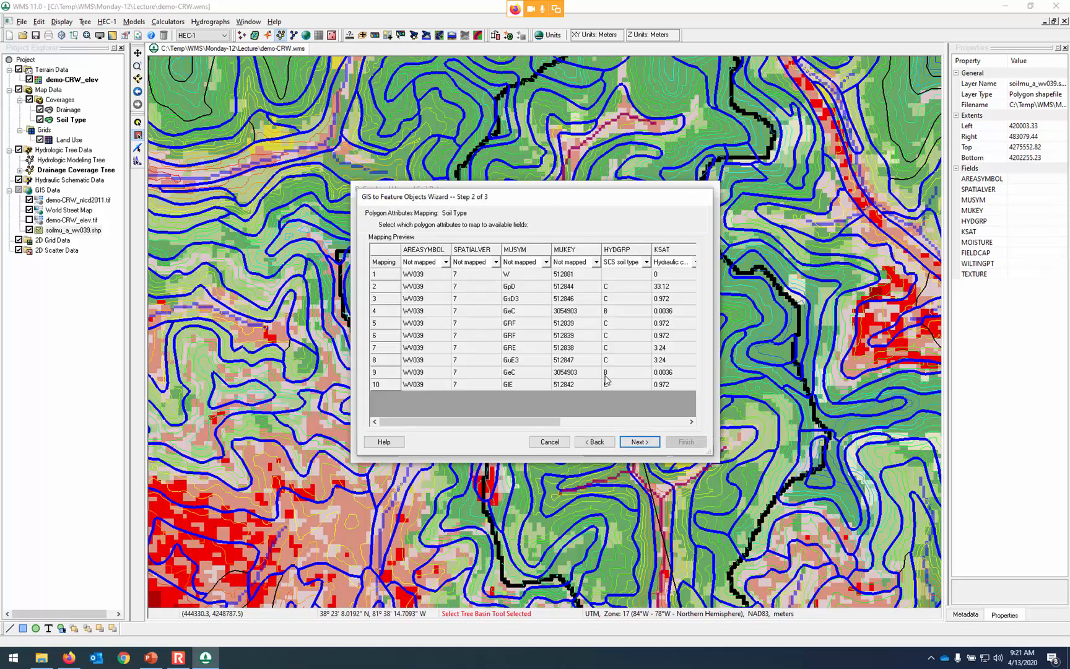
left_click(523, 283)
left_click(515, 277)
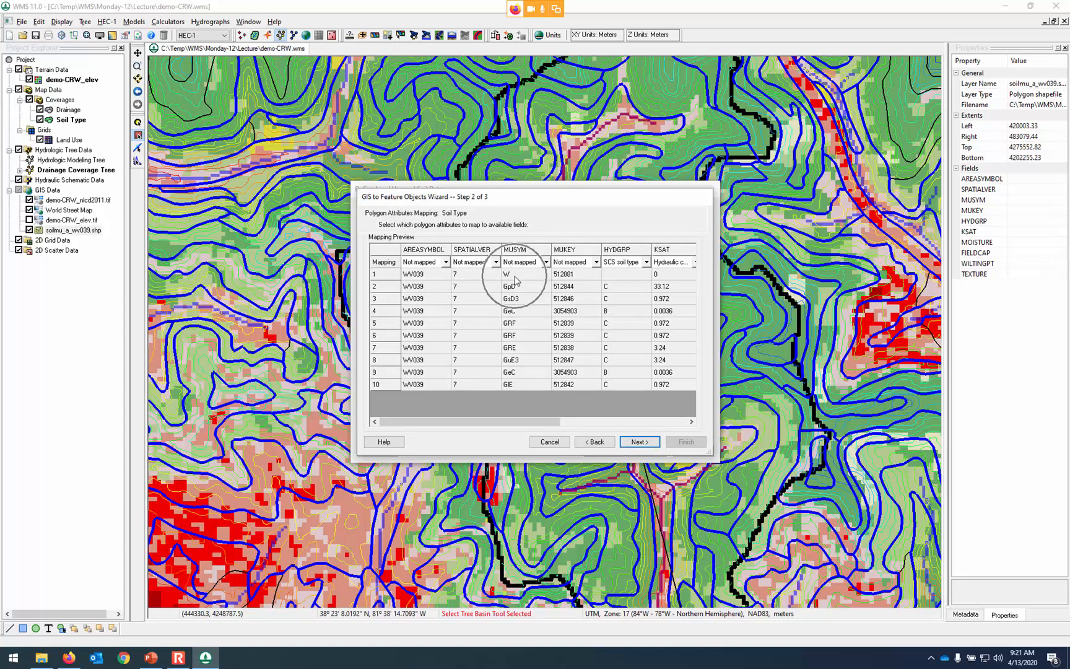
left_click(635, 278)
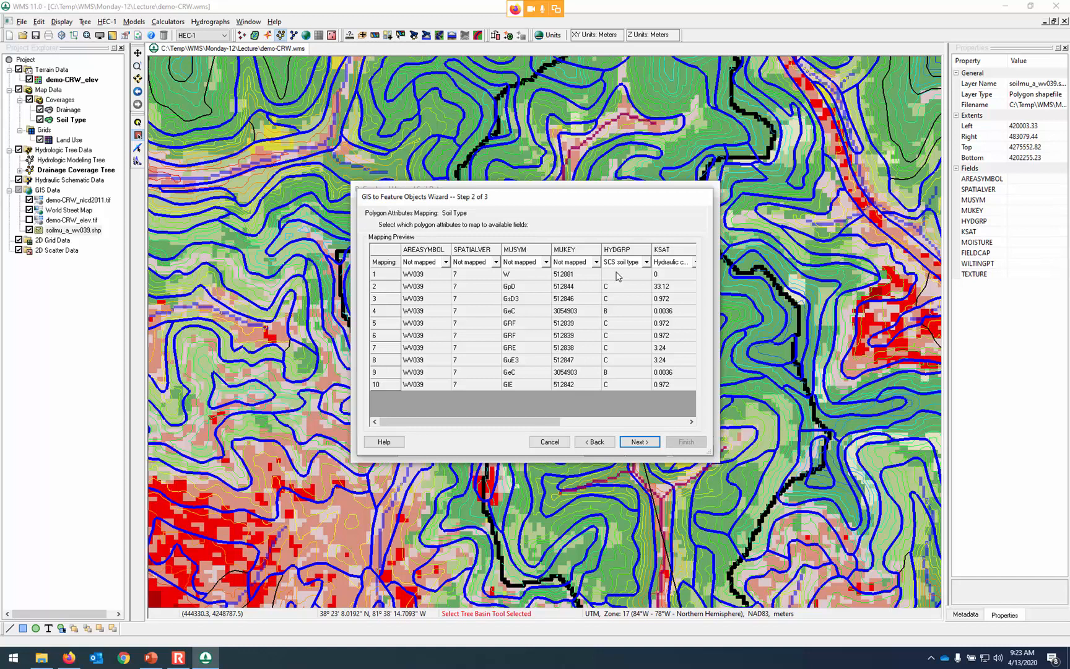
left_click(551, 442)
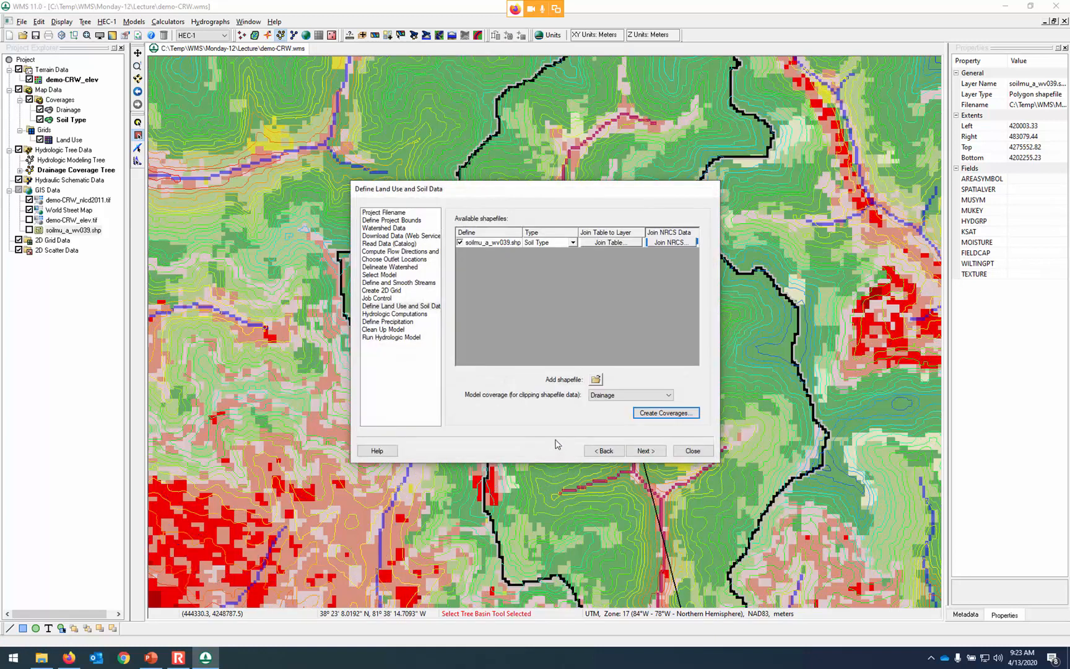
Rejoin the NRCS soil texture and HYDGRP data to soilmu_a_wv039.shp, filling blank values with soil group C and Silt loam texture.
left_click(669, 243)
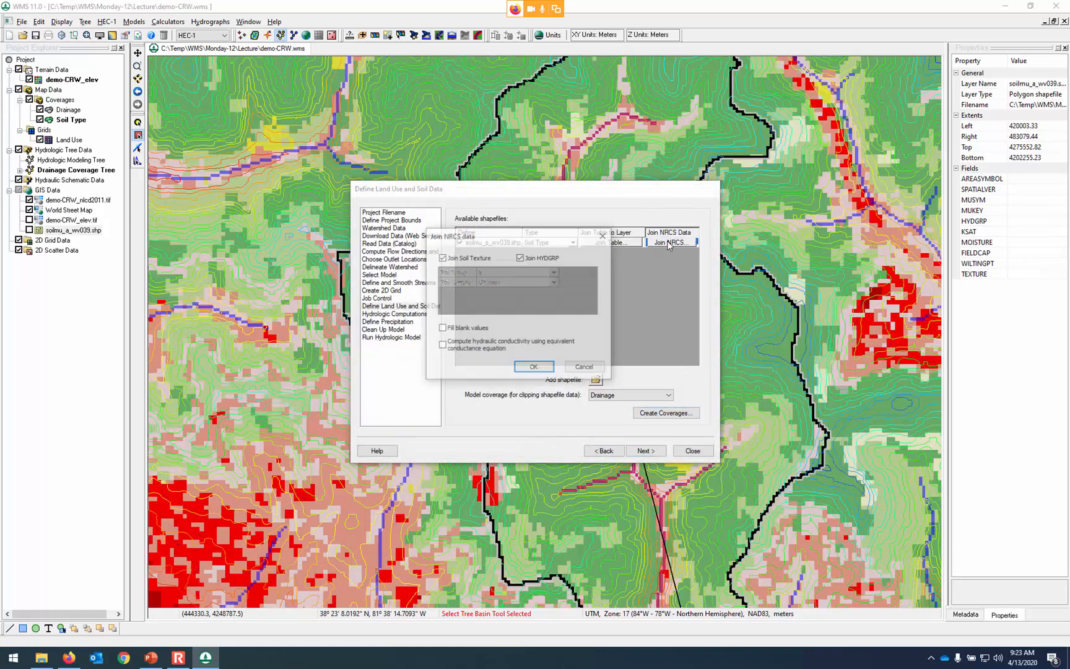
left_click(468, 329)
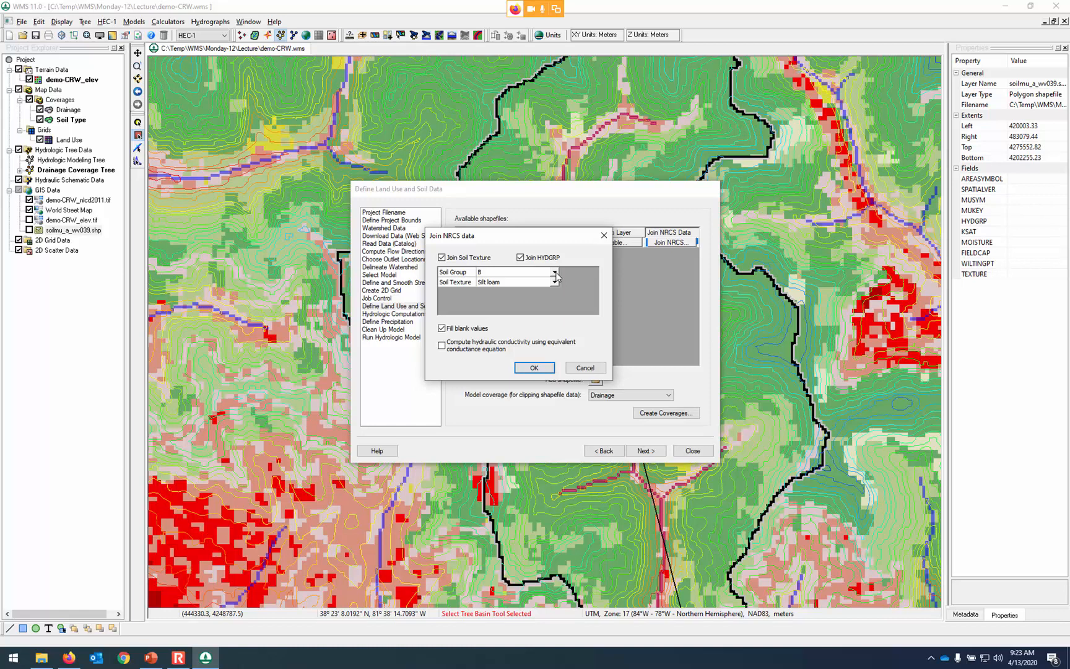
left_click(555, 273)
left_click(555, 273)
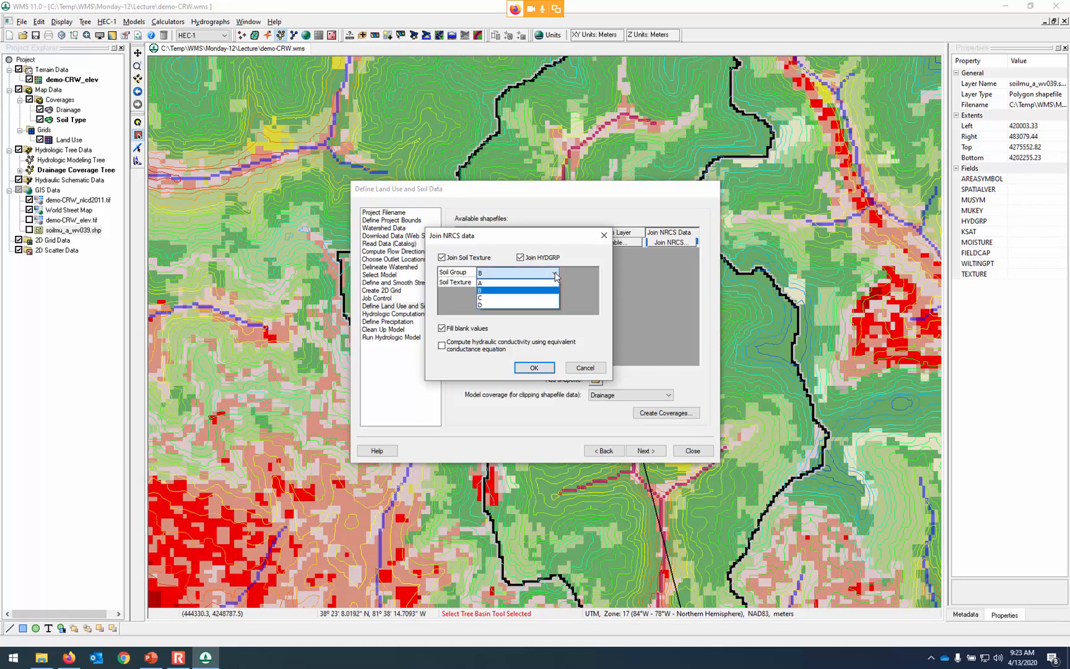
left_click(522, 298)
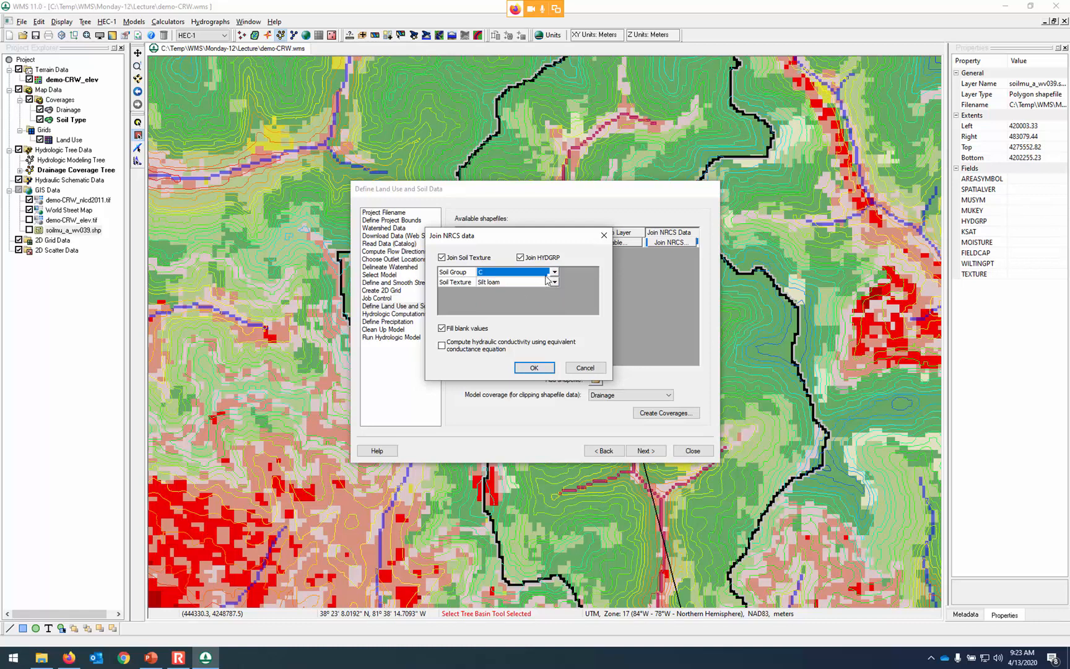
left_click(539, 367)
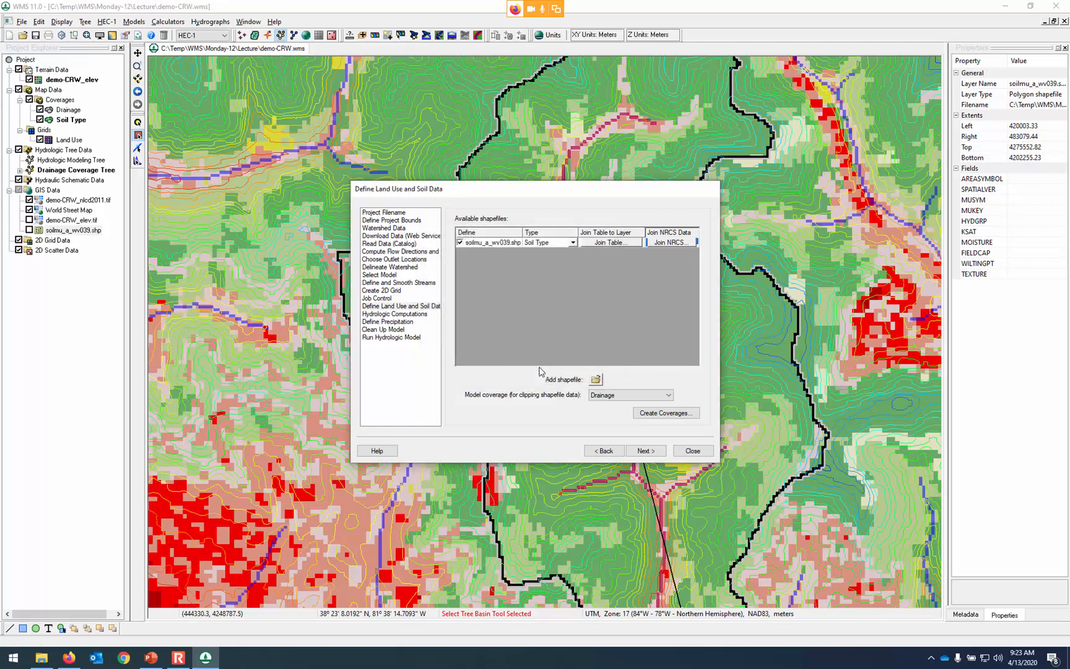
Create a new Soil Type coverage from soilmu_a_wv039.shp with HYDGRP mapped to SCS soil type, and close the wizard.
left_click(668, 415)
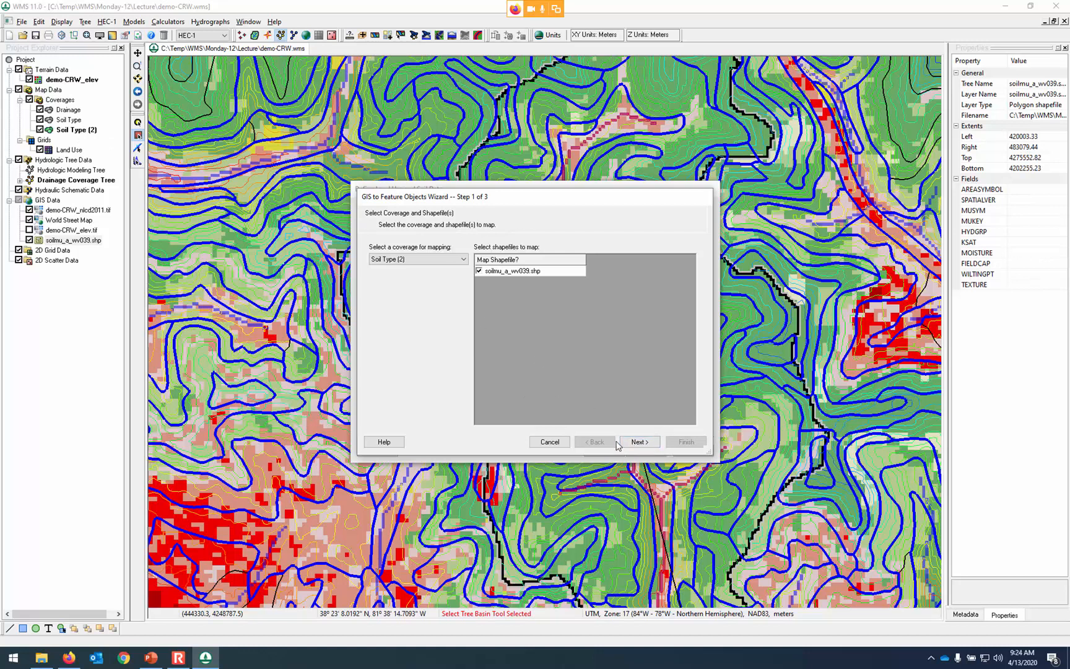
left_click(640, 442)
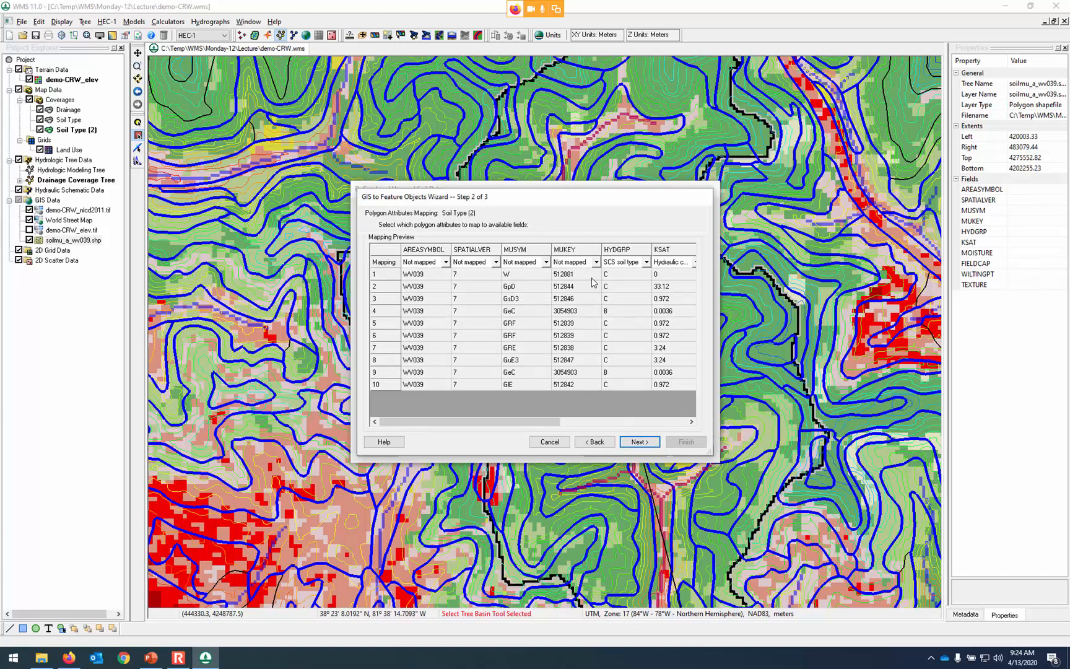
key("ctrl")
left_click(647, 443)
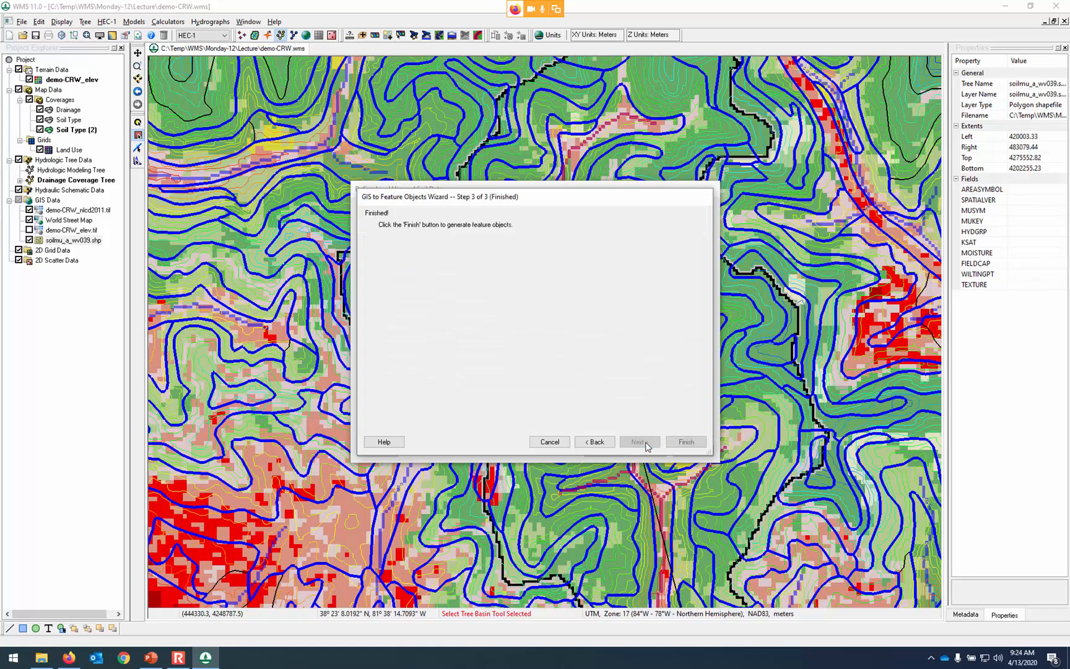
left_click(686, 442)
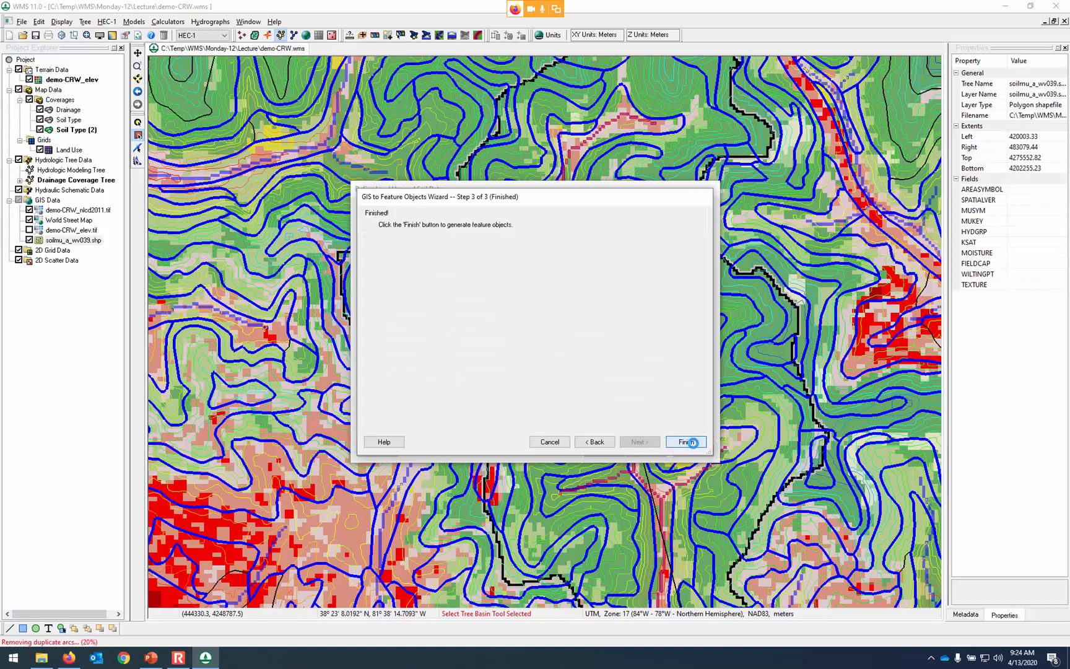
left_click(692, 451)
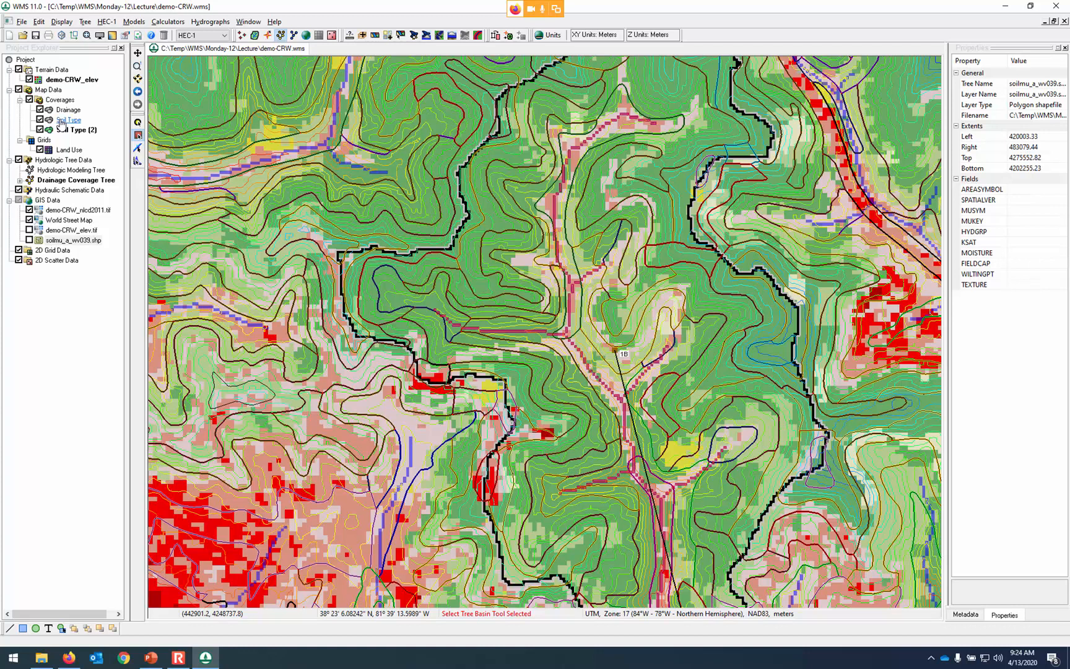
Delete the original Soil Type coverage, keeping Soil Type (2), and save the project.
left_click(61, 121)
right_click(61, 120)
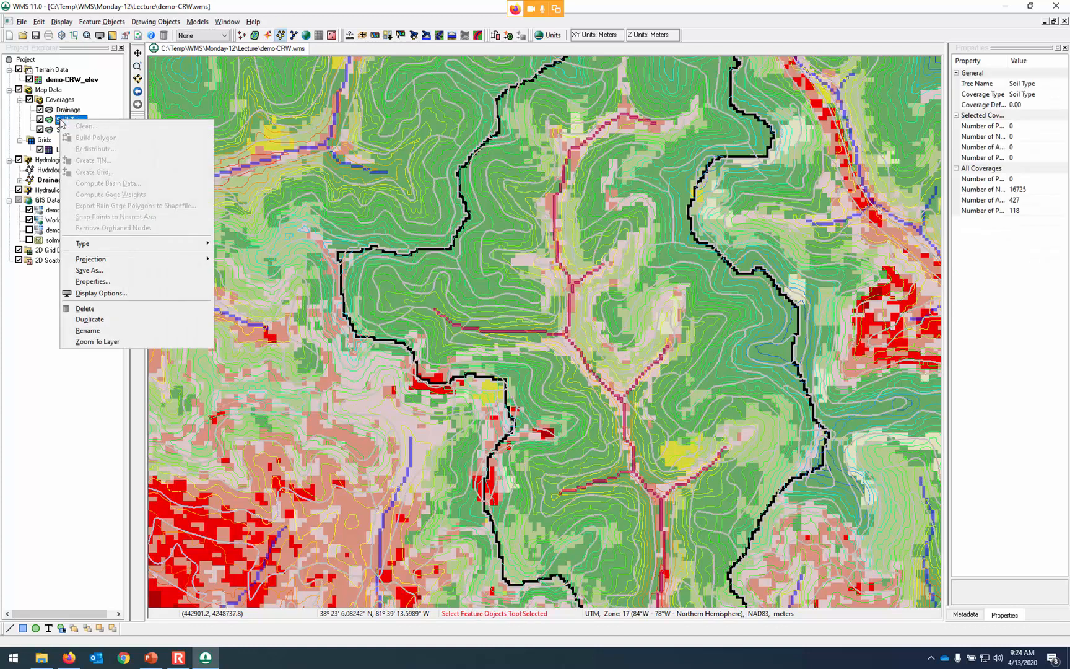
left_click(87, 308)
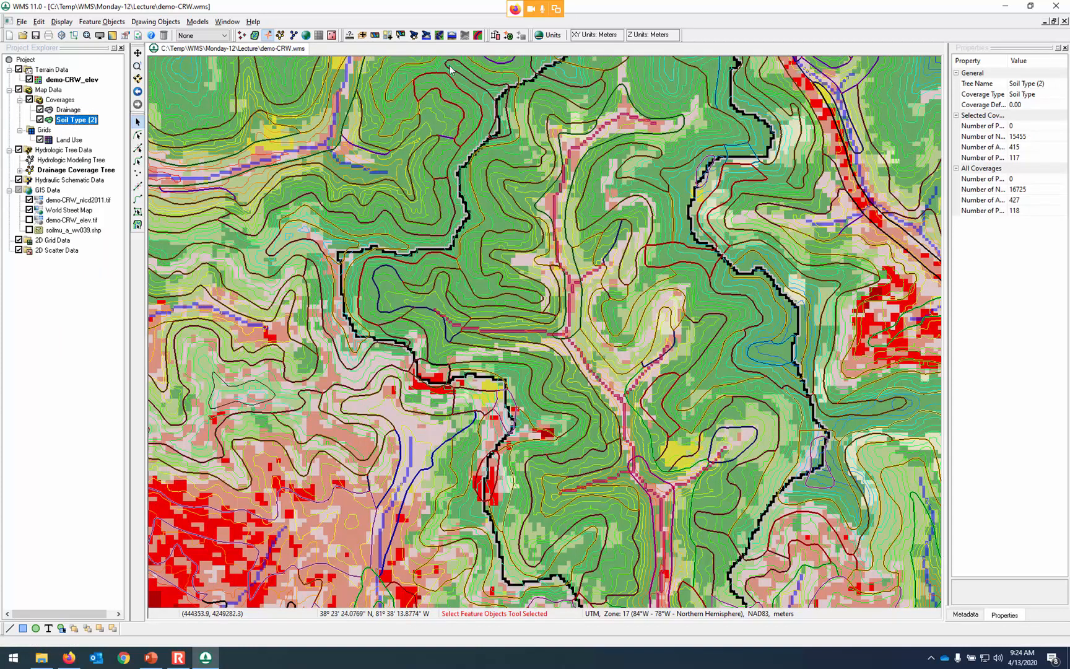
left_click(36, 38)
Reopen the modeling wizard at Hydrologic Computations, move it off the watershed, and start computing GIS attributes for SCS curve numbers.
left_click(453, 36)
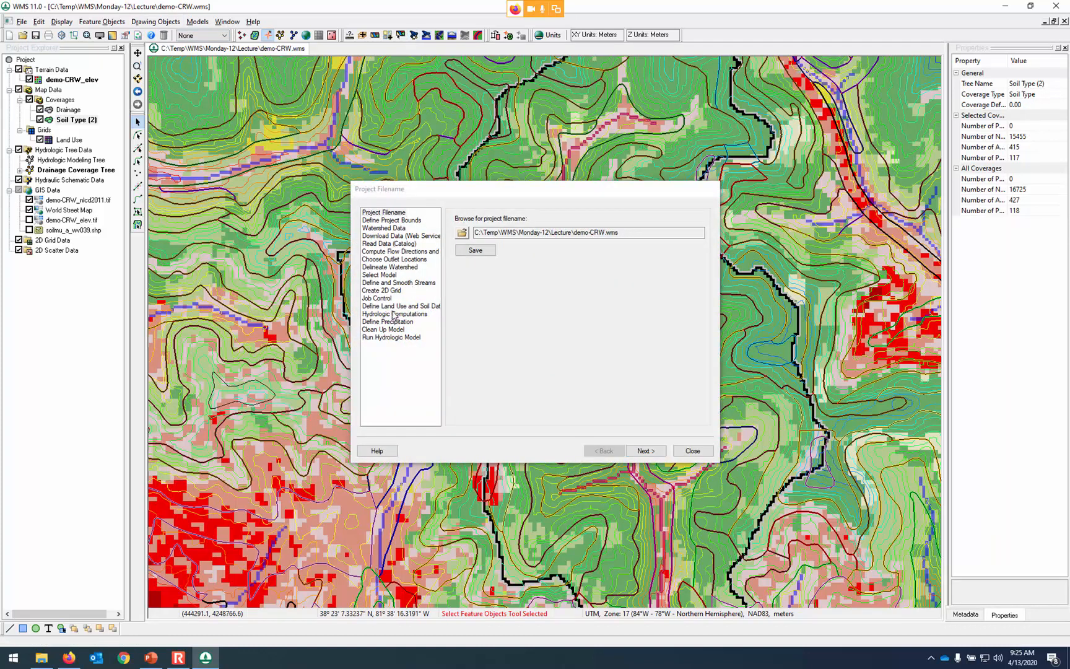
left_click(395, 314)
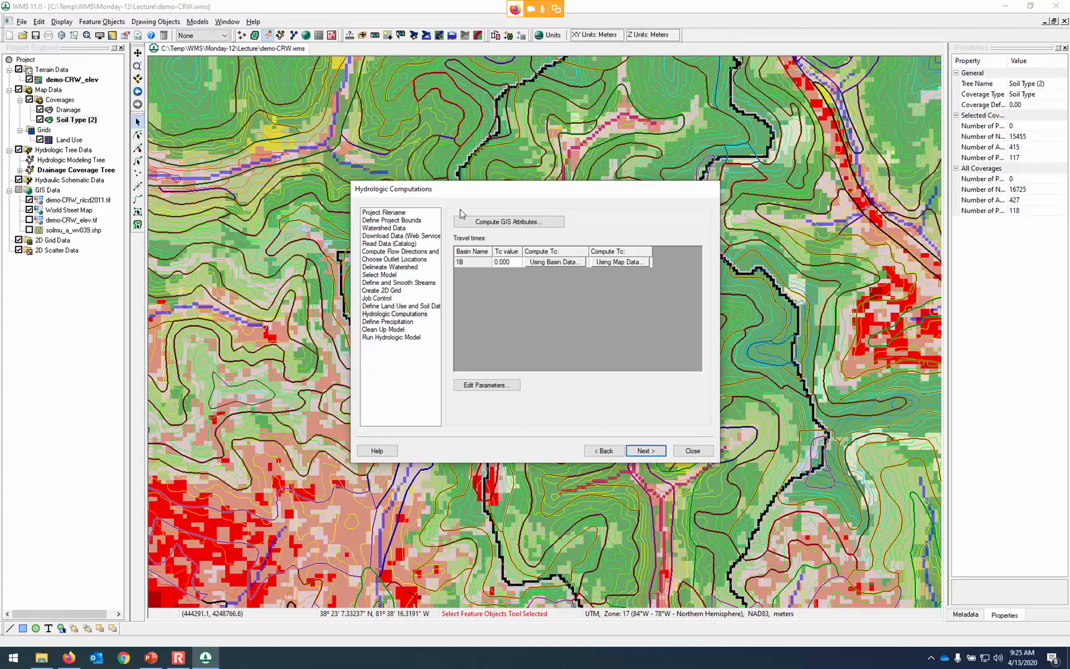
left_click_drag(474, 196, 728, 188)
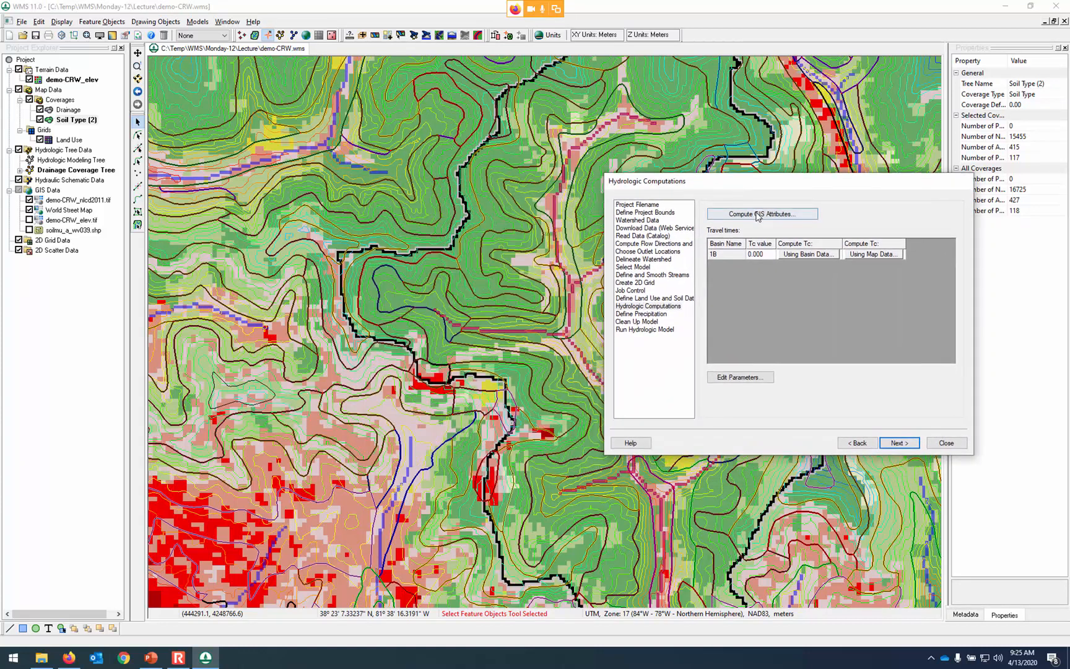
key("ctrl")
left_click(758, 217)
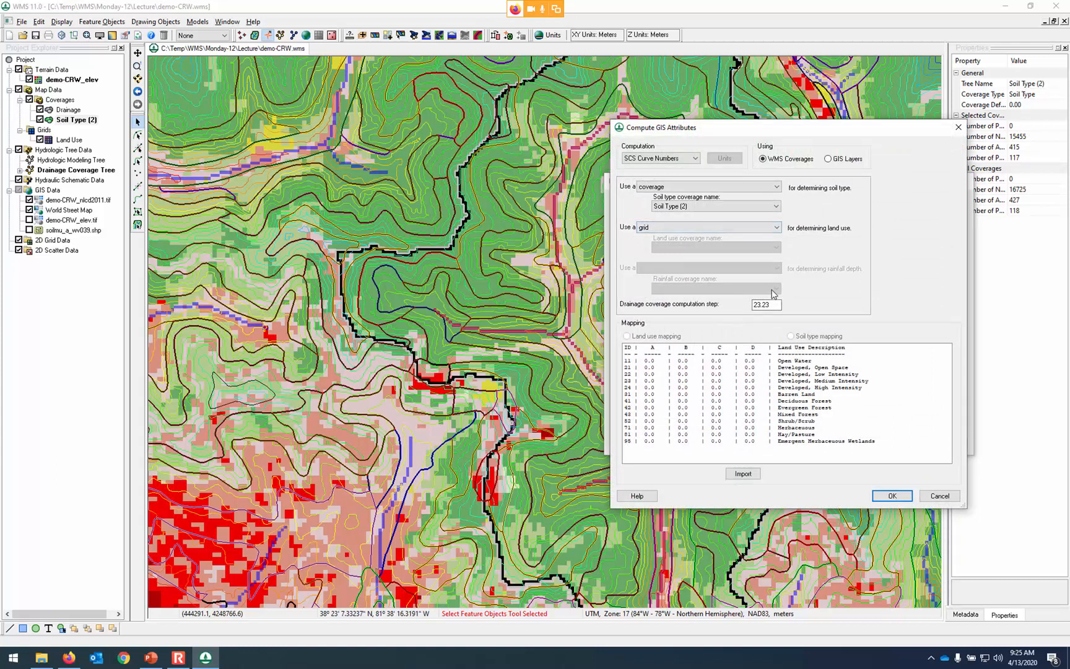
Switch to File Explorer, open IWW Curve Number.txt from C:\Temp\WMS\Monday-12, examine the Deciduous Forest curve numbers by soil group, and close it.
left_click(41, 657)
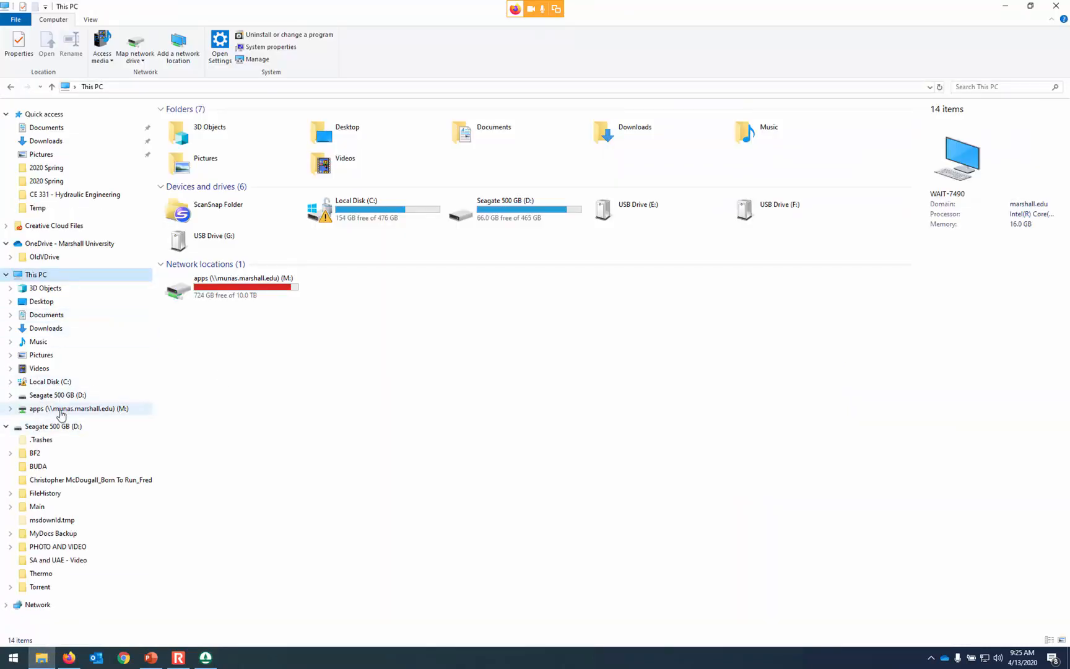
left_click(66, 385)
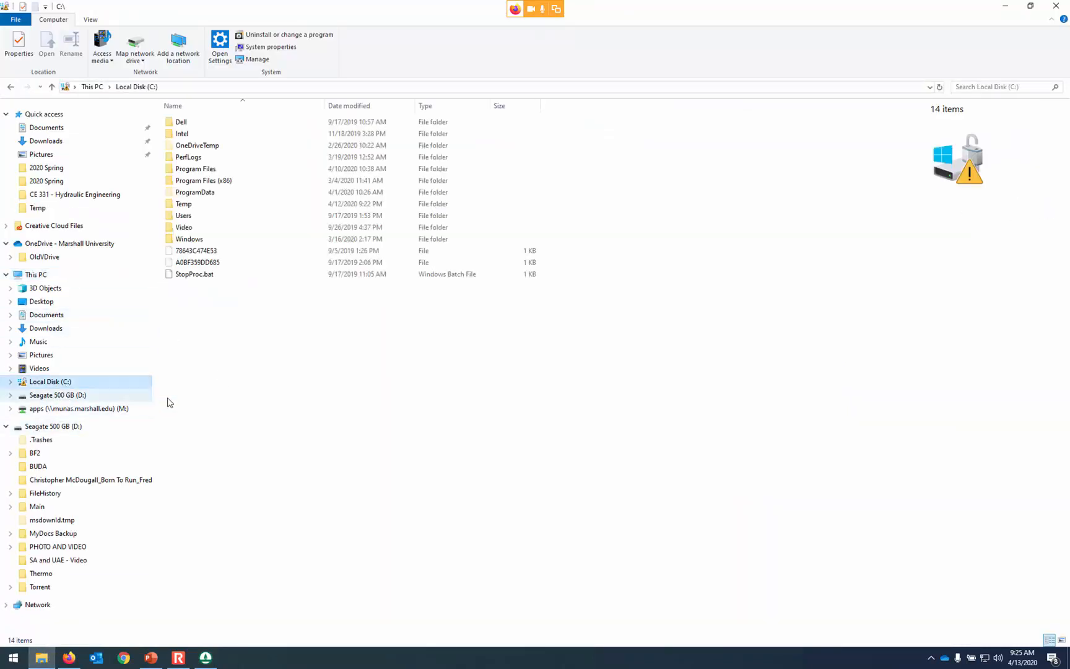
double_click(191, 213)
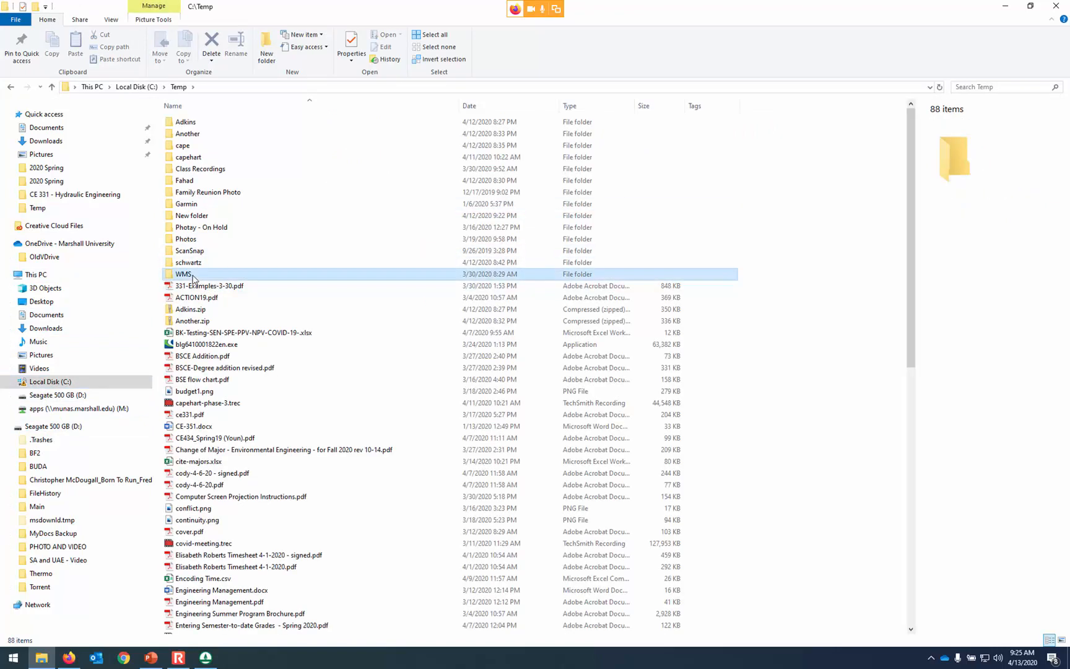
double_click(189, 273)
double_click(203, 205)
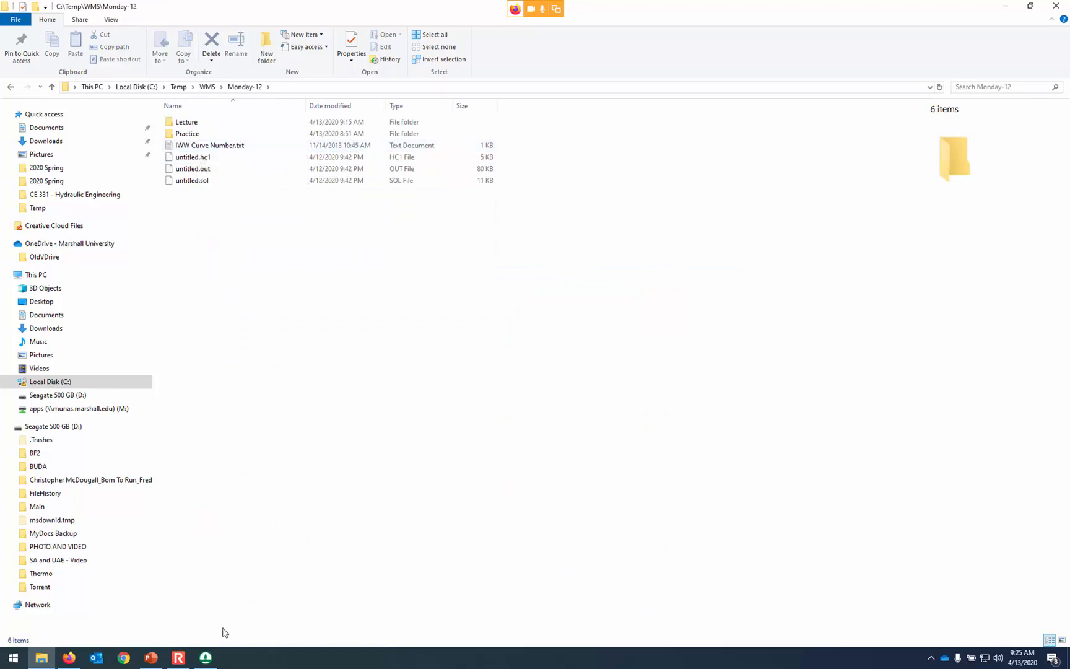
double_click(239, 146)
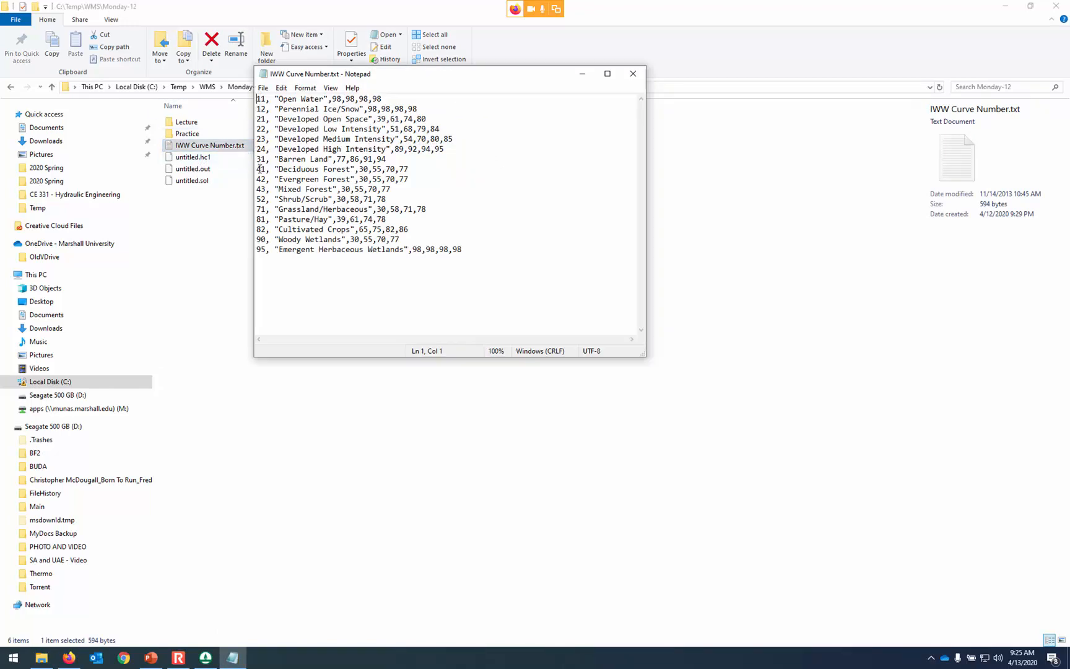
left_click_drag(269, 169, 352, 172)
left_click(364, 171)
left_click(402, 171)
left_click(633, 73)
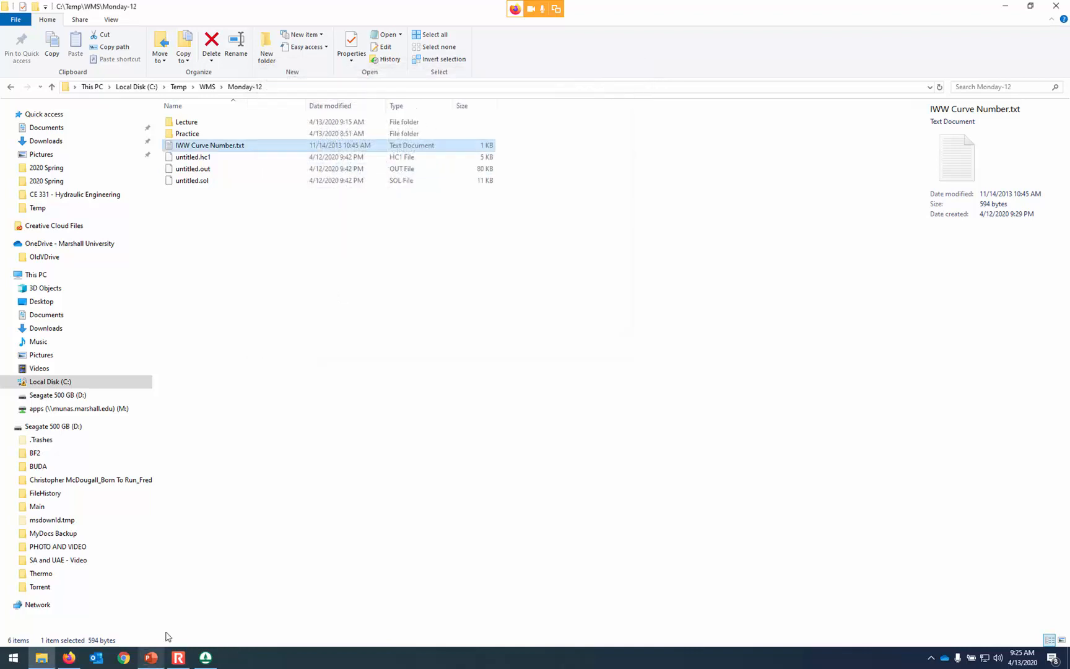
Switch back to WMS and import IWW Curve Number.txt from the Monday-12 folder as the land use curve number table.
left_click(206, 657)
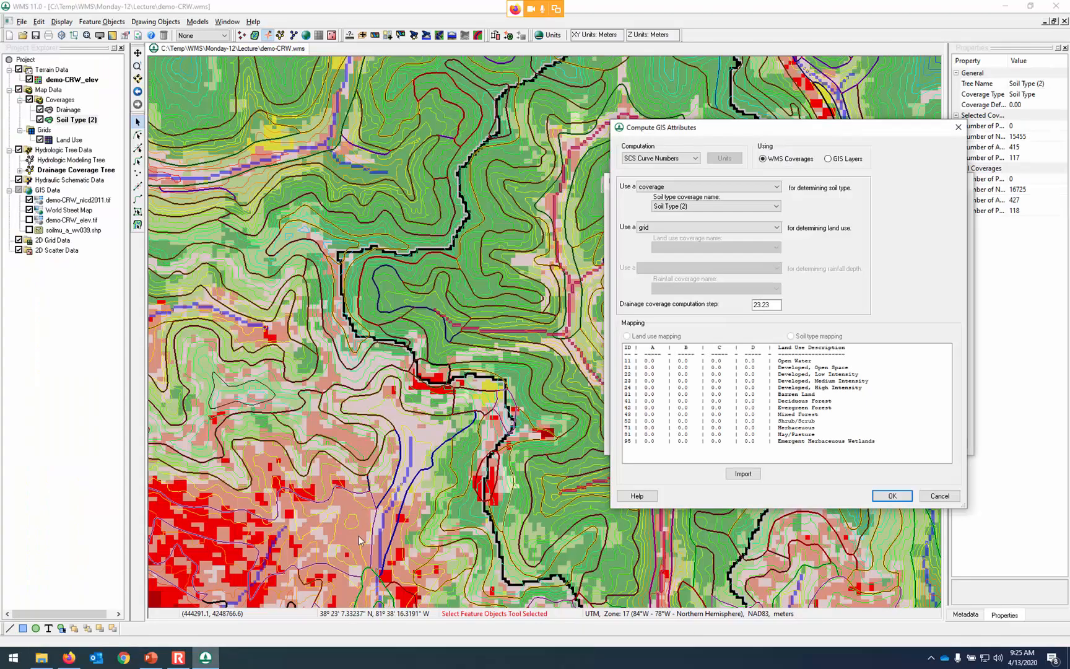
left_click(744, 474)
left_click(561, 350)
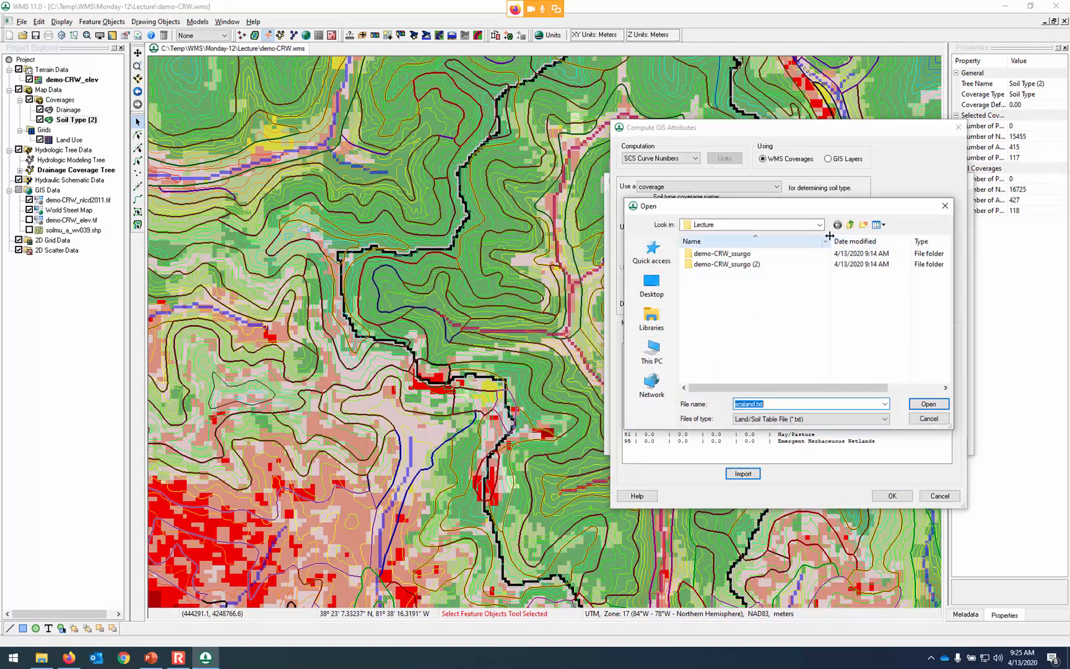
left_click(820, 225)
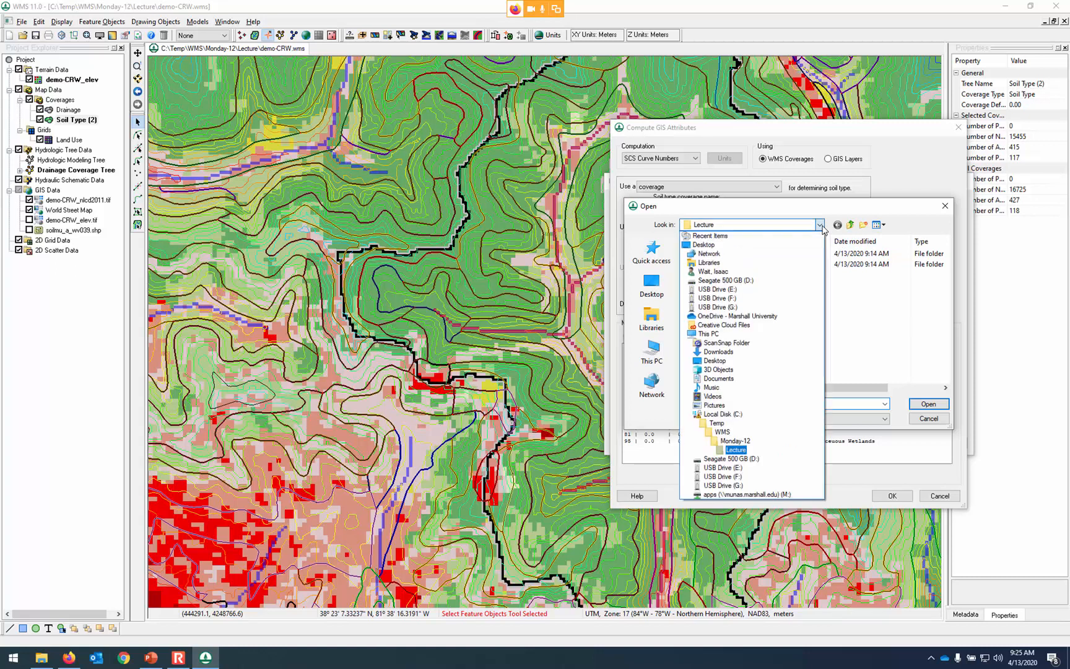
left_click(733, 440)
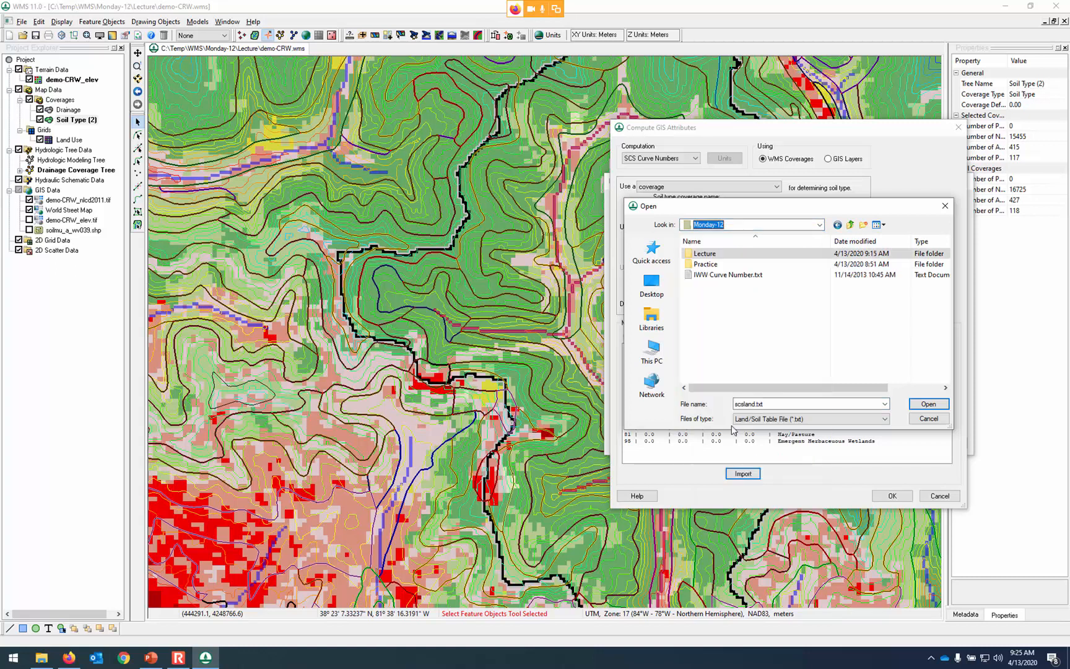
left_click(743, 278)
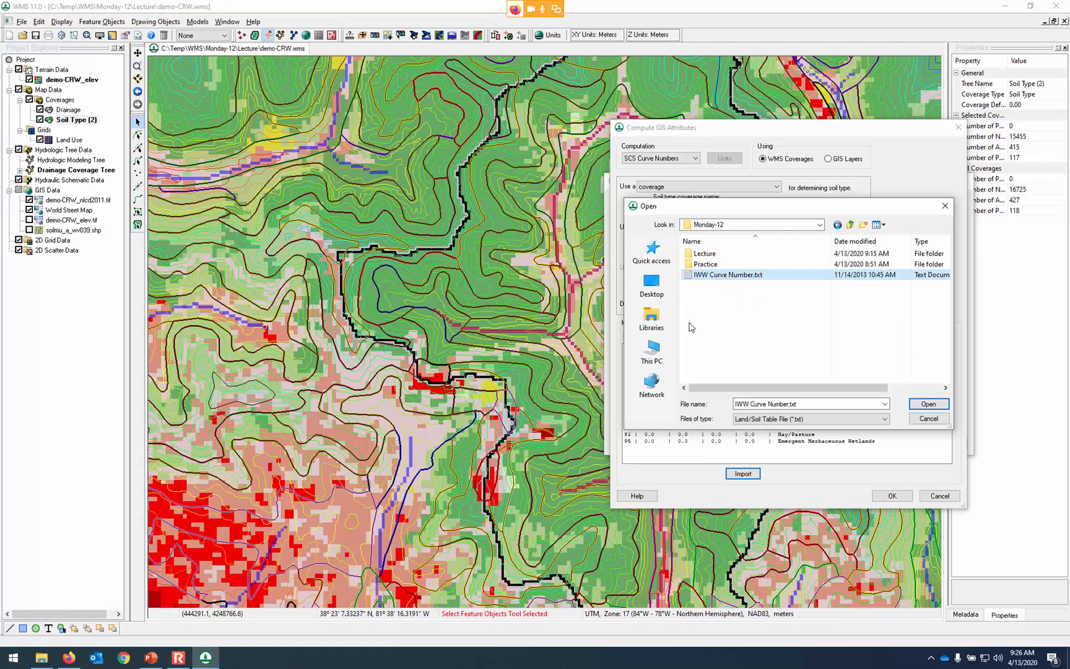
left_click(918, 404)
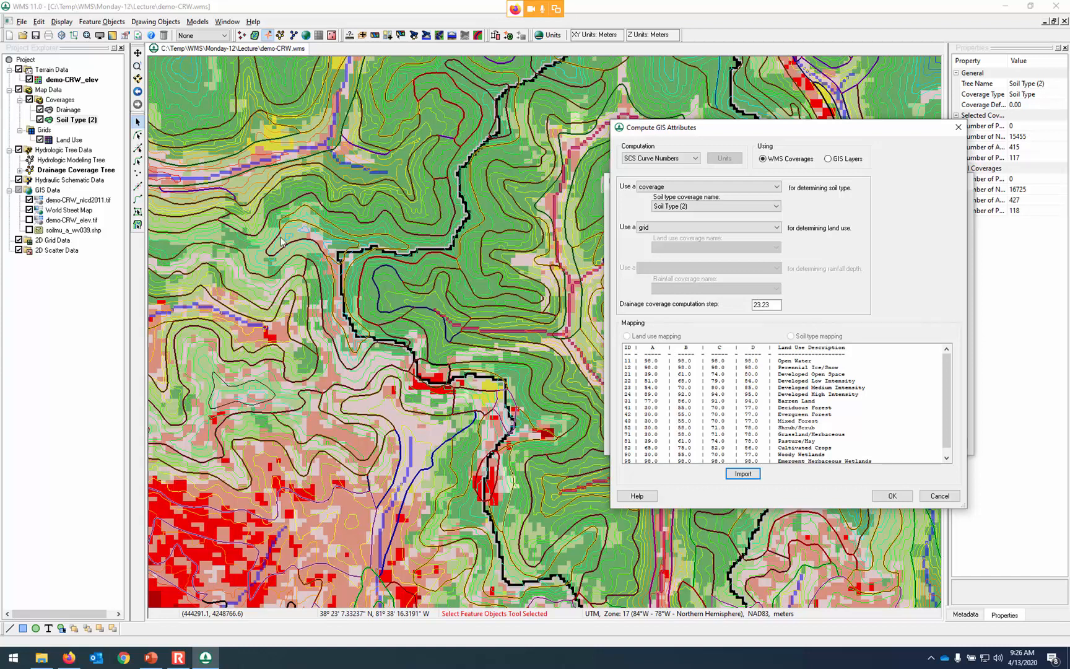
Compute the SCS curve numbers from Soil Type (2) and the land use grid, and review the Runoff Curve Number Report in Notepad.
left_click(895, 497)
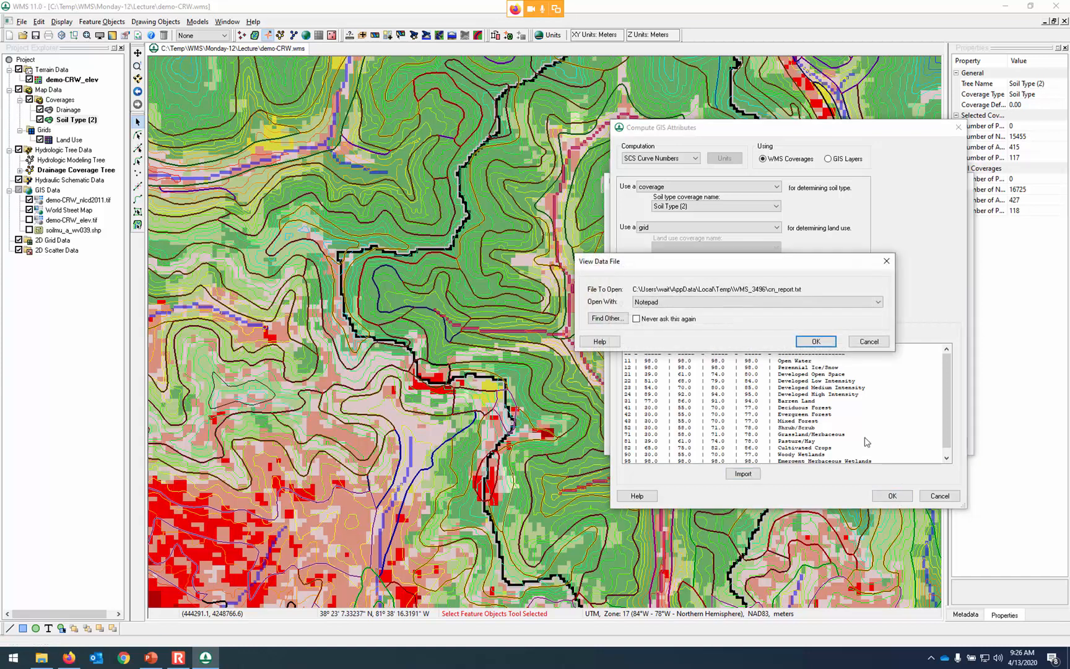
left_click(818, 340)
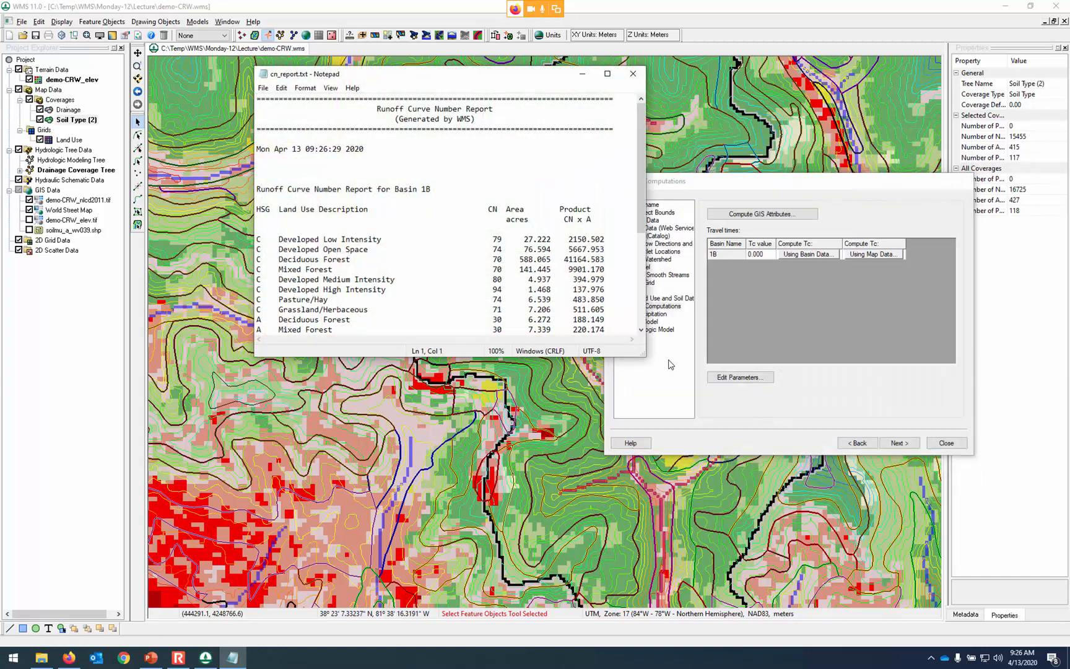
left_click_drag(645, 355, 815, 561)
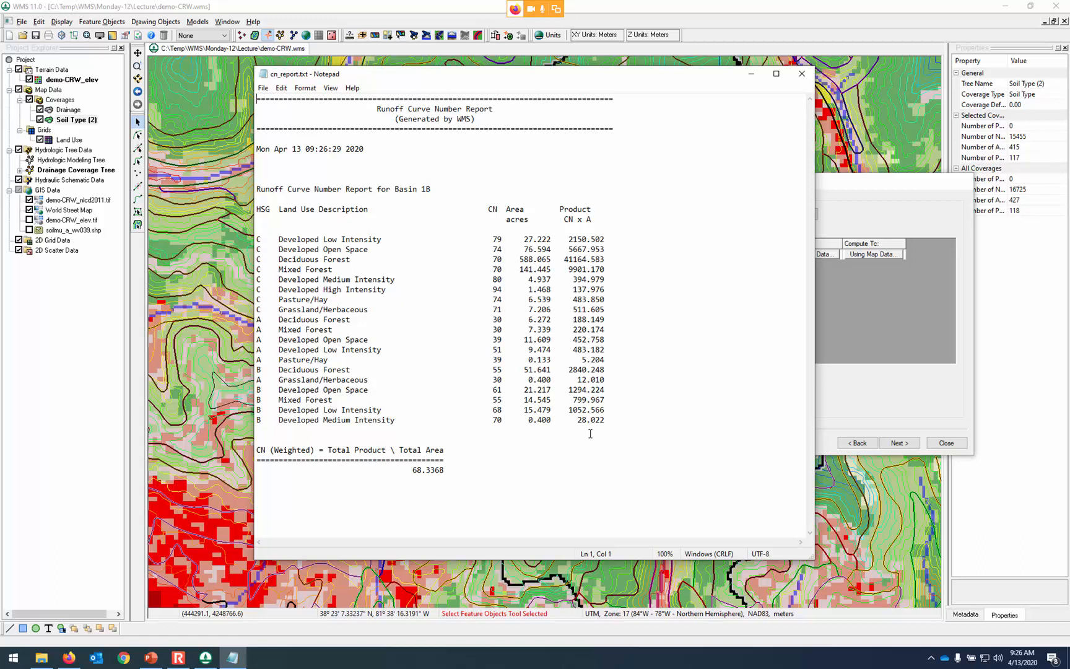
key("ctrl")
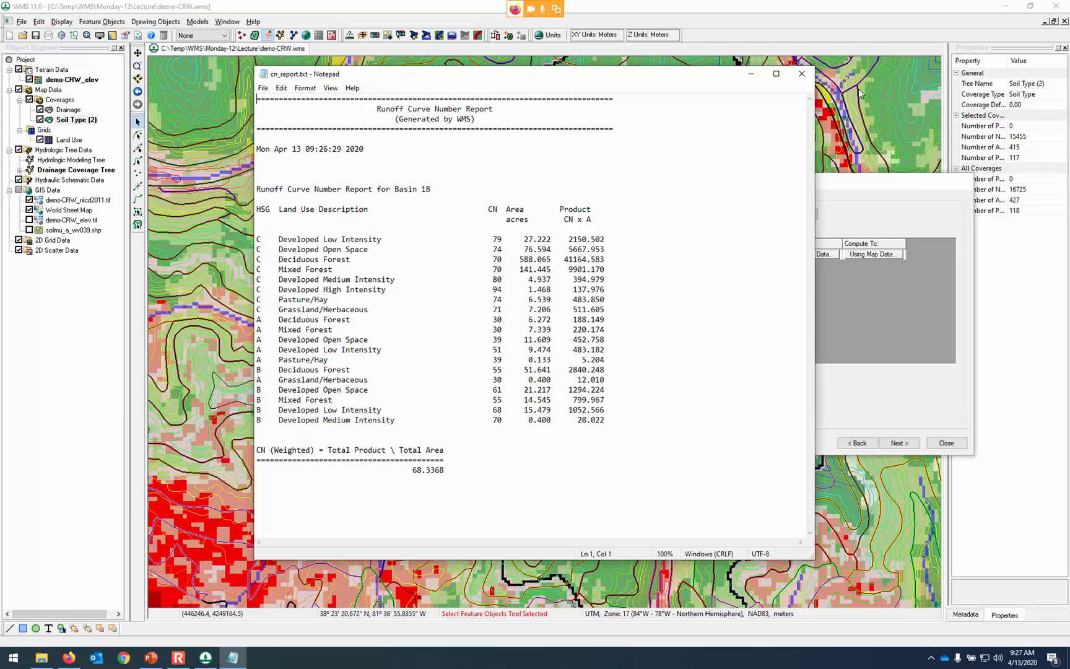
left_click(802, 73)
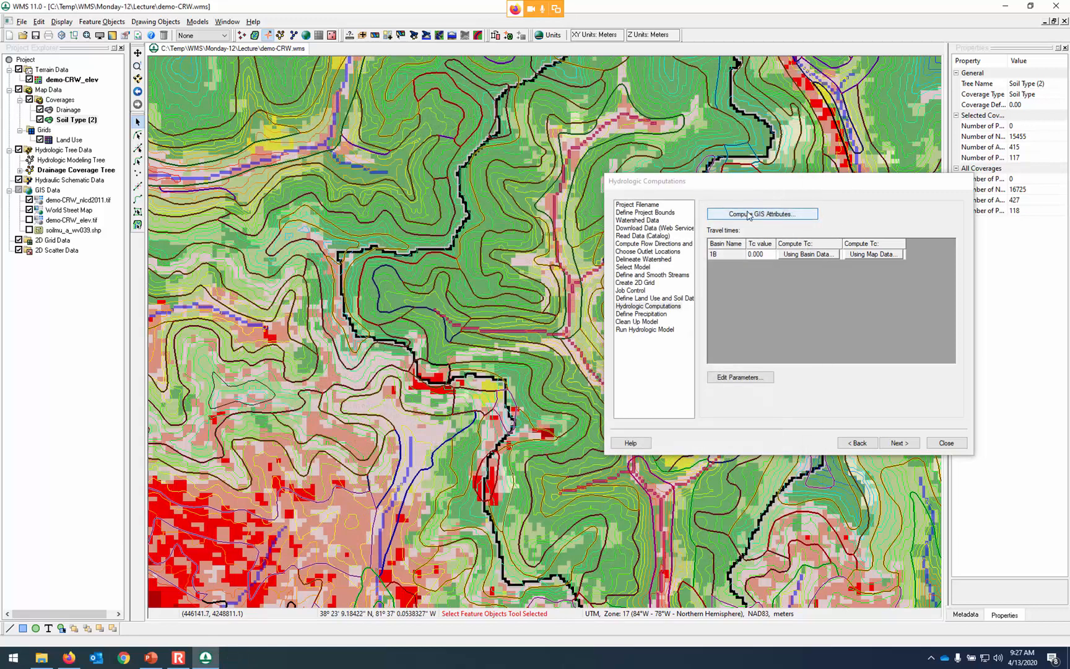
Compute basin 1B's lag time from basin data using the SCS Method, check the watershed length, curve number and slope variables, and accept.
left_click(818, 254)
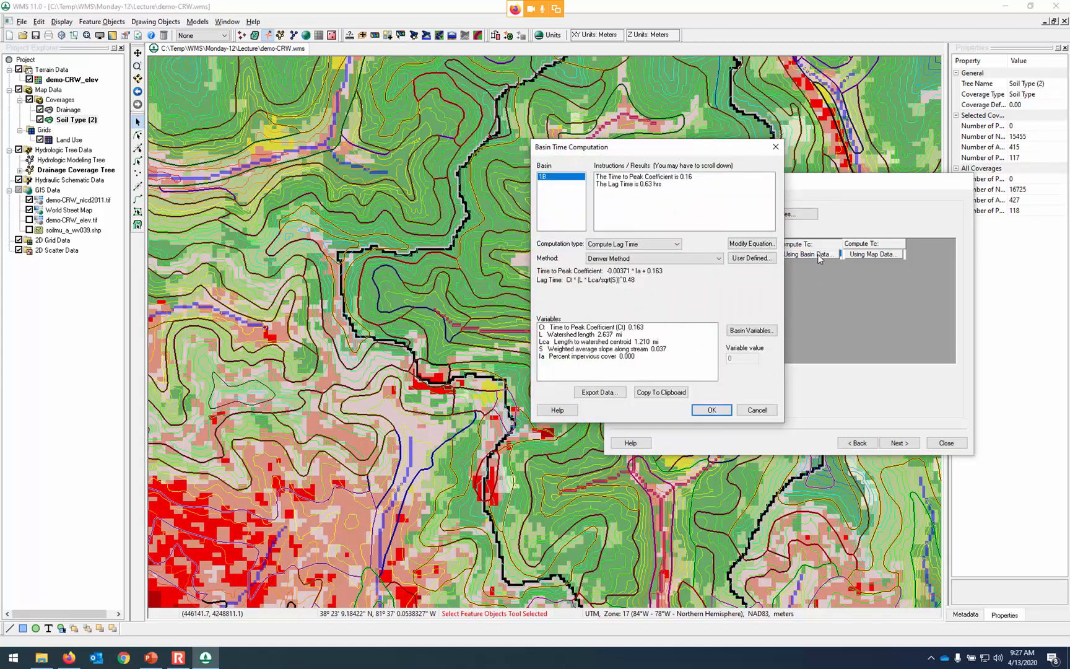
left_click(652, 260)
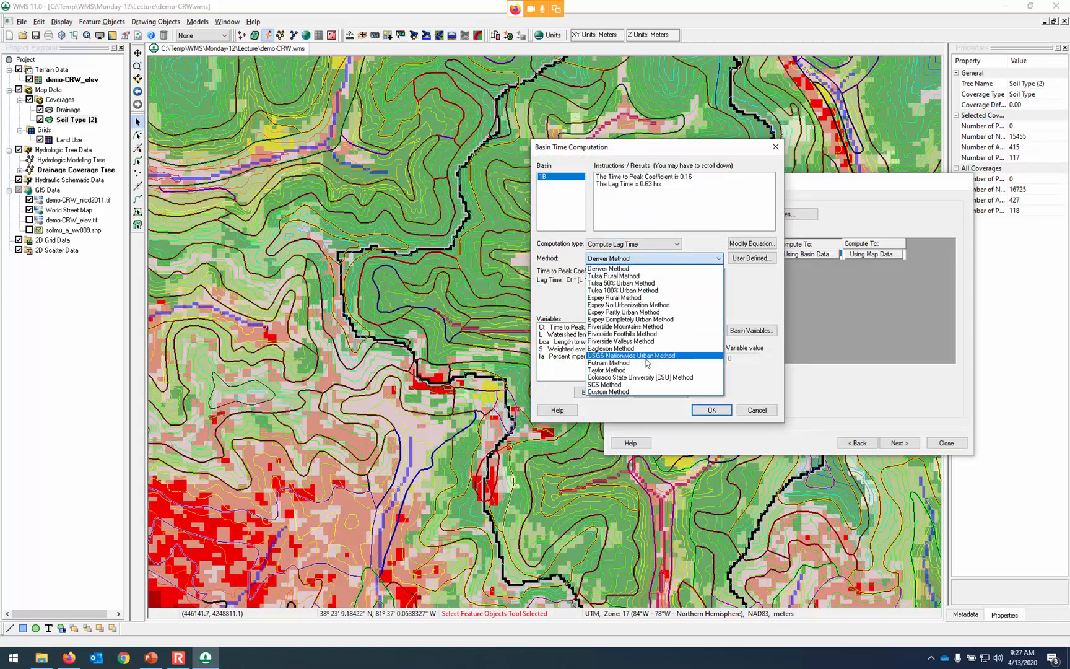
left_click(639, 385)
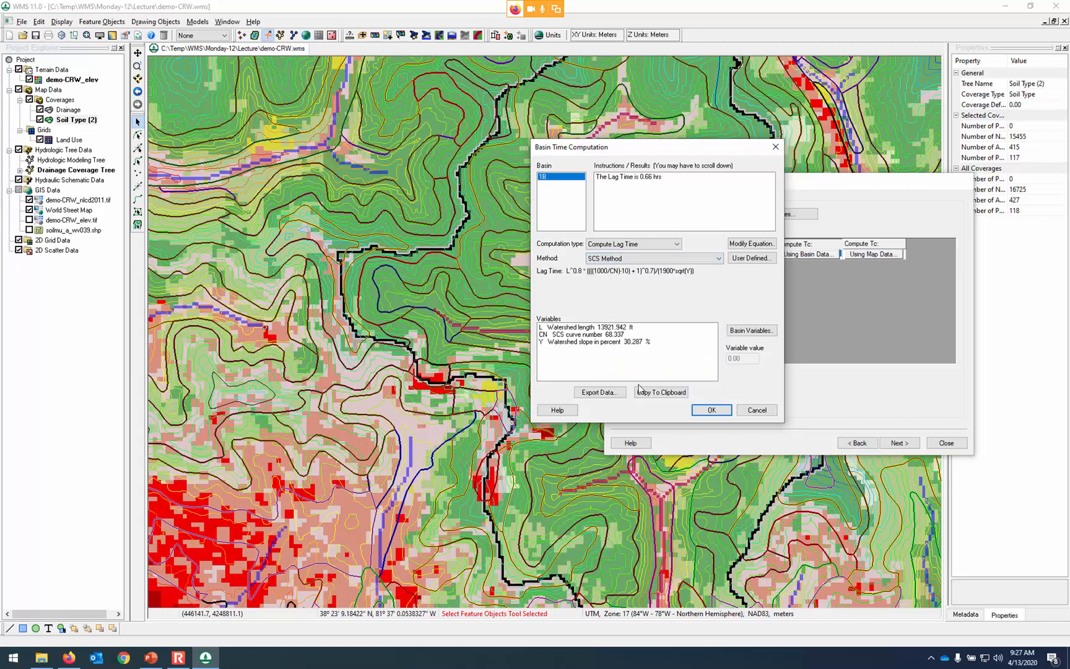
left_click(636, 343)
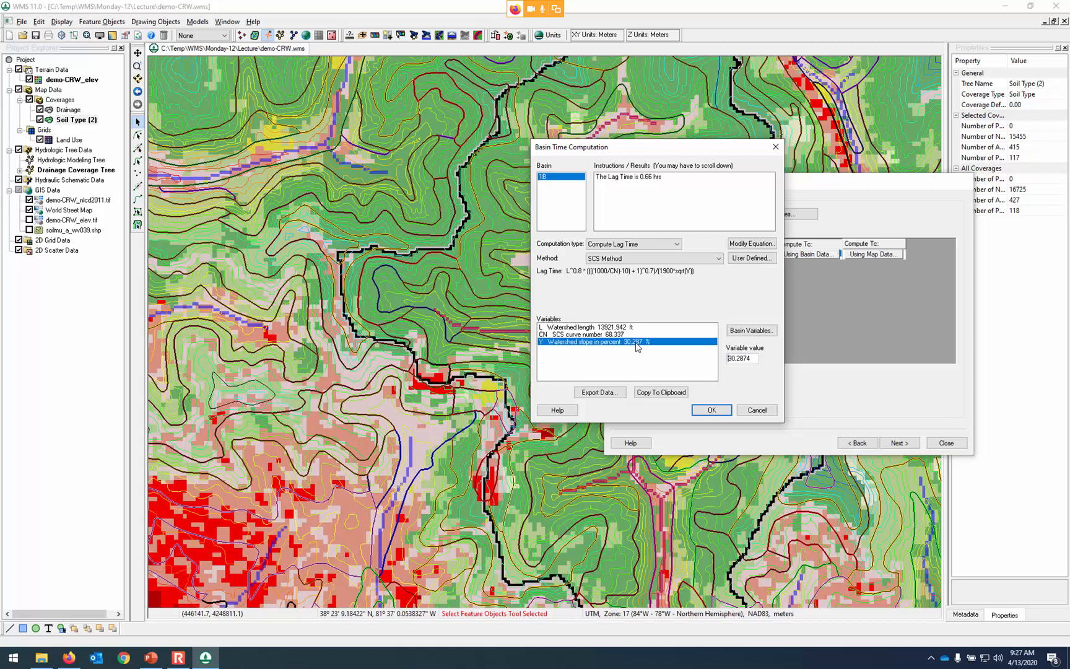
left_click(631, 335)
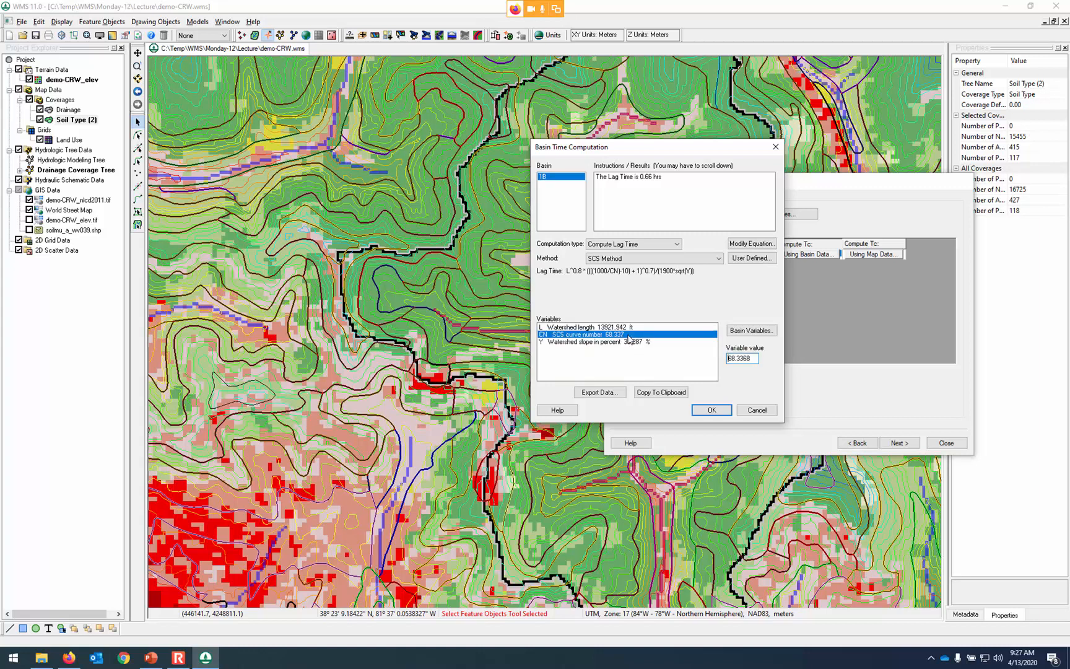
left_click(630, 328)
left_click(633, 335)
left_click(639, 343)
left_click(637, 336)
left_click(711, 410)
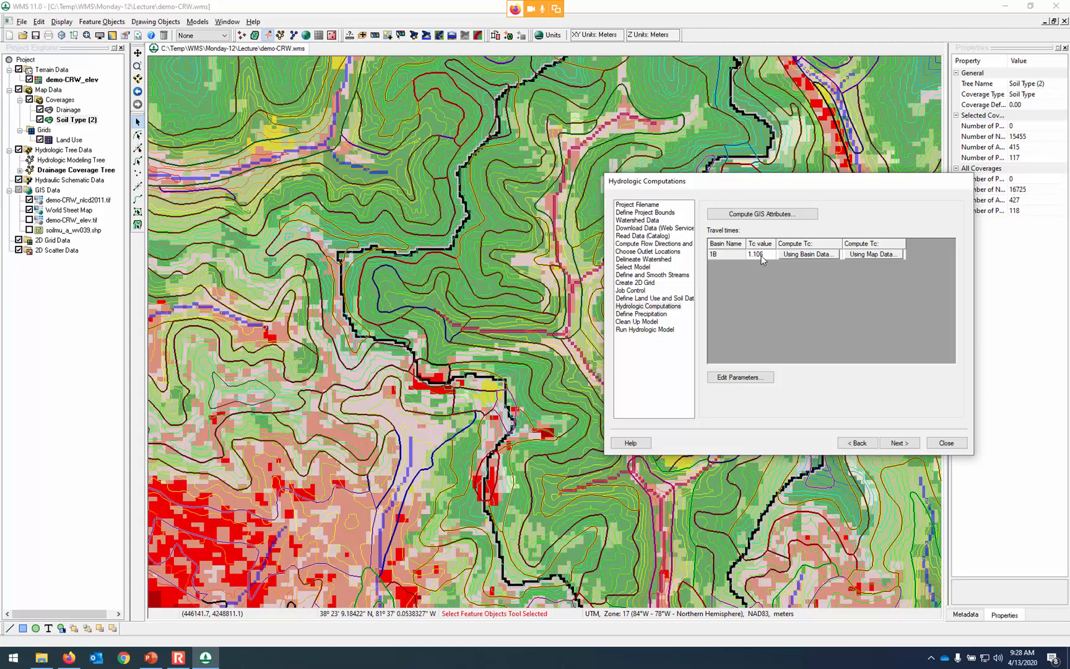
Advance the wizard to Define Precipitation, open and close the HEC-1 parameters through its precipitation definition, and close the wizard.
left_click(898, 444)
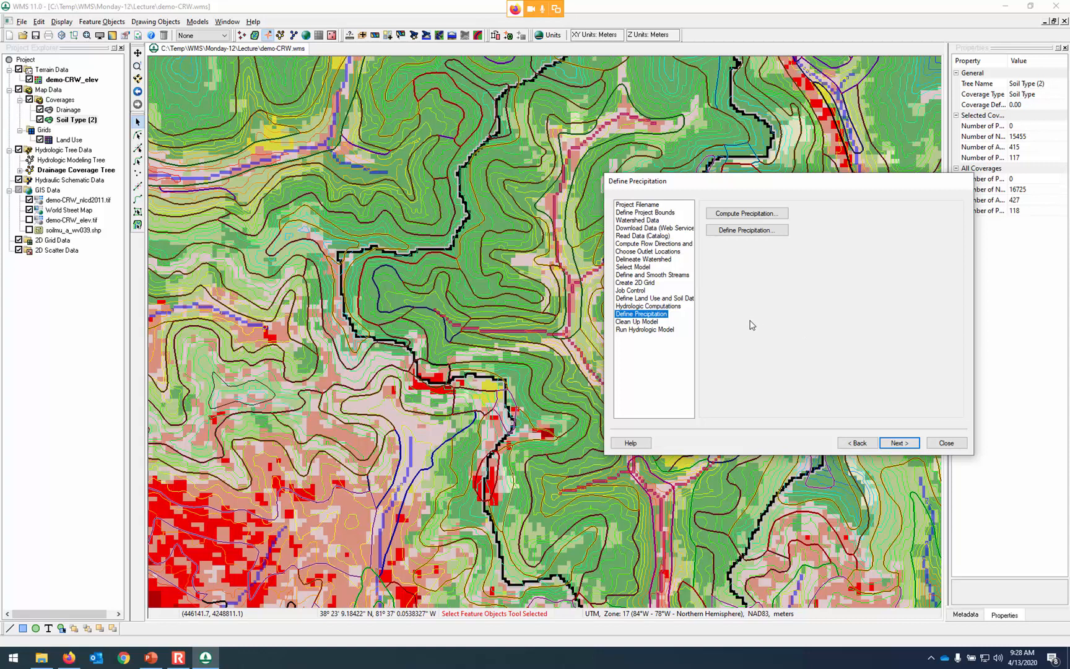
left_click(738, 231)
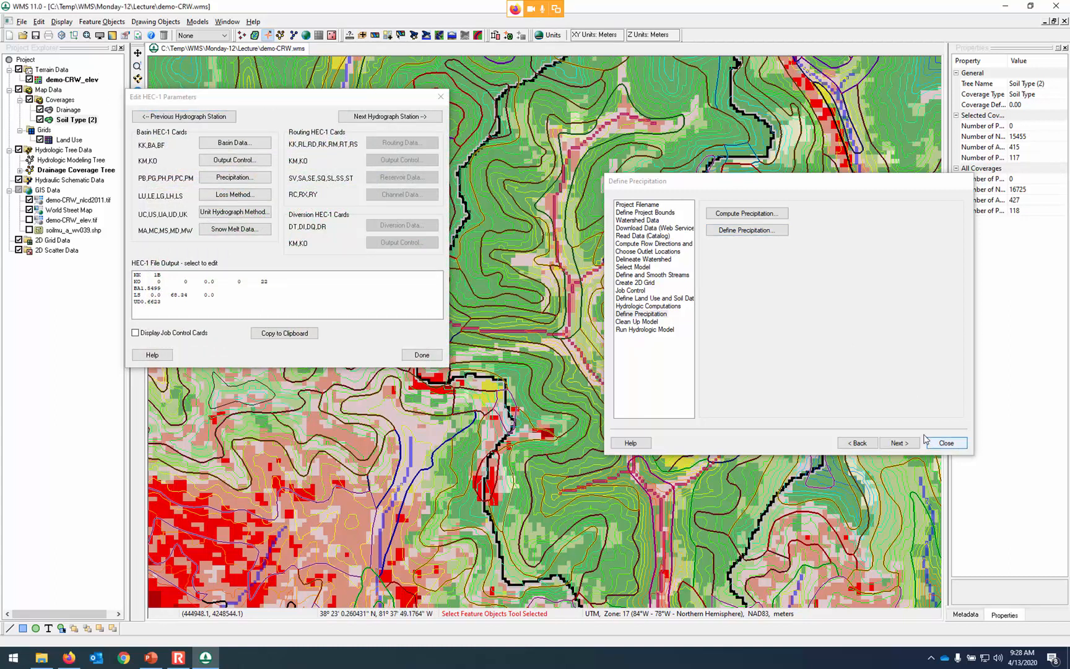
left_click(422, 355)
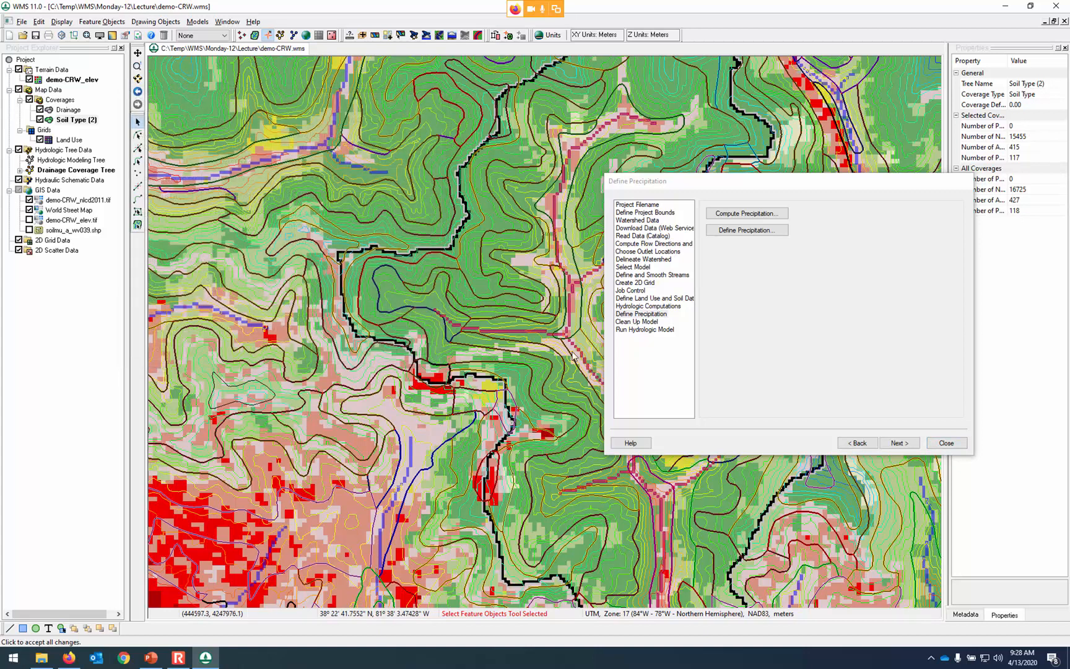
left_click(946, 444)
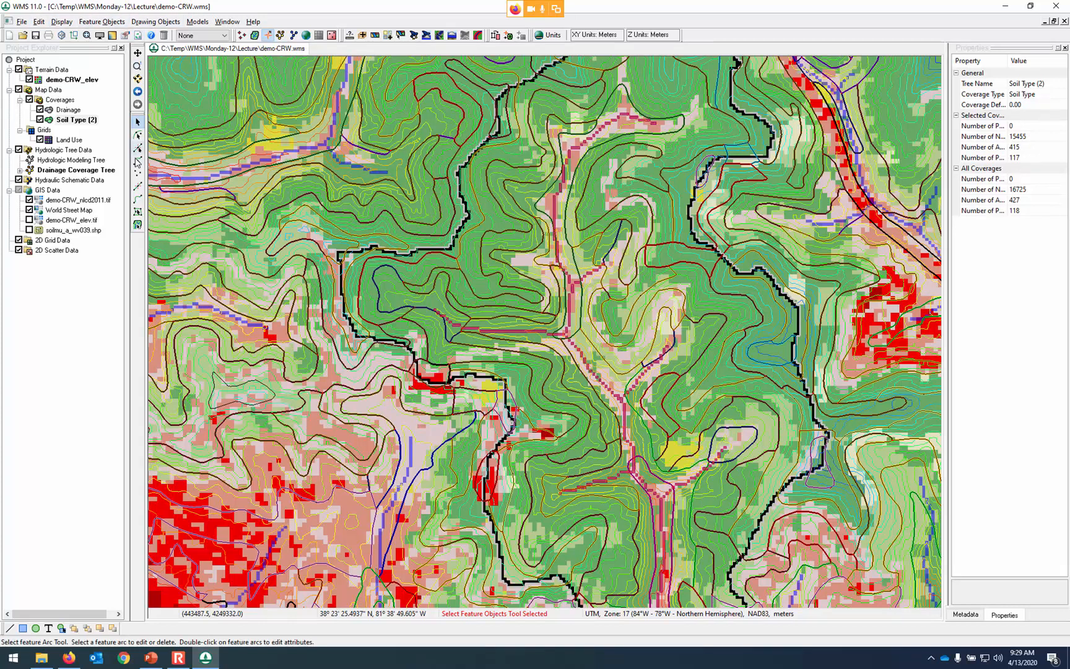
Switch to the Hydrologic Modeling module with HEC-1 as the model, and open and close the HEC-1 parameters without selecting a basin.
left_click(280, 35)
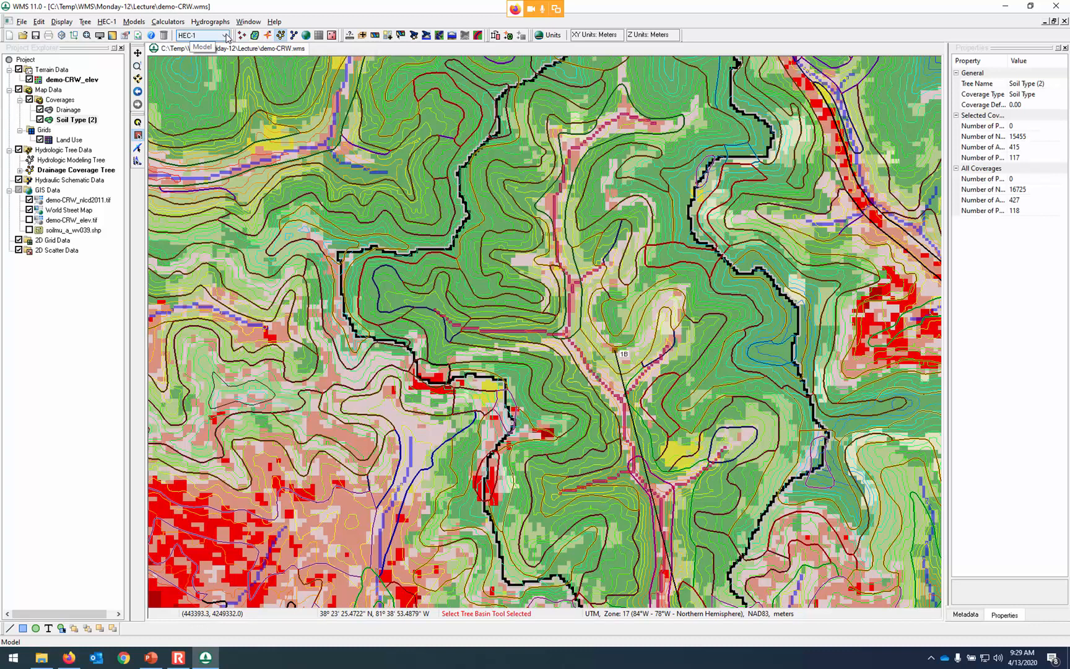
left_click(227, 37)
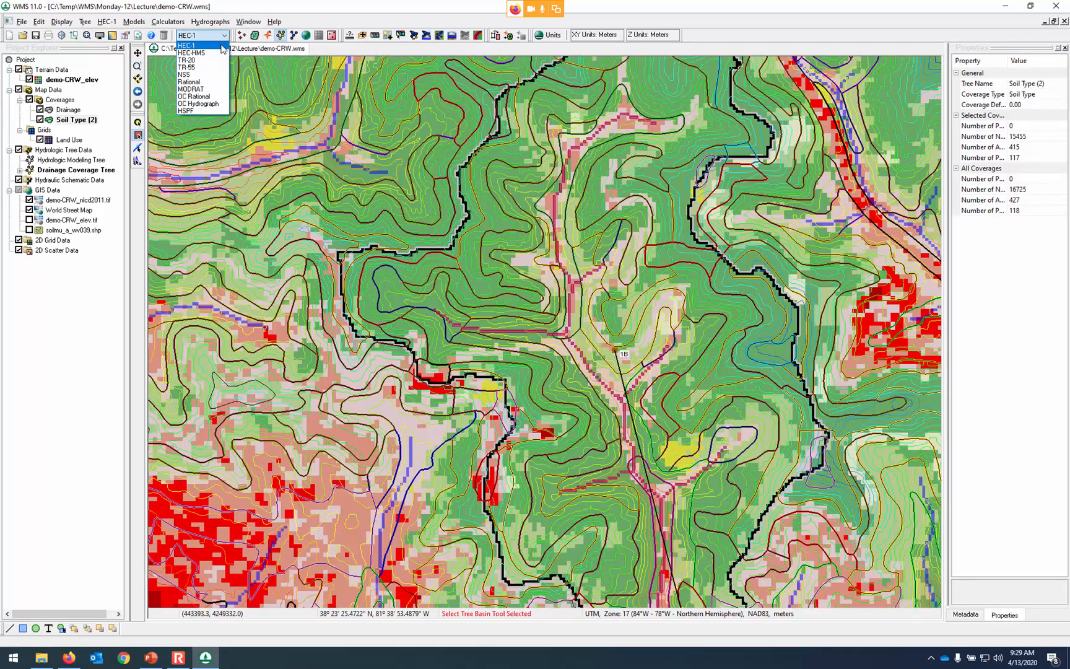
left_click(222, 48)
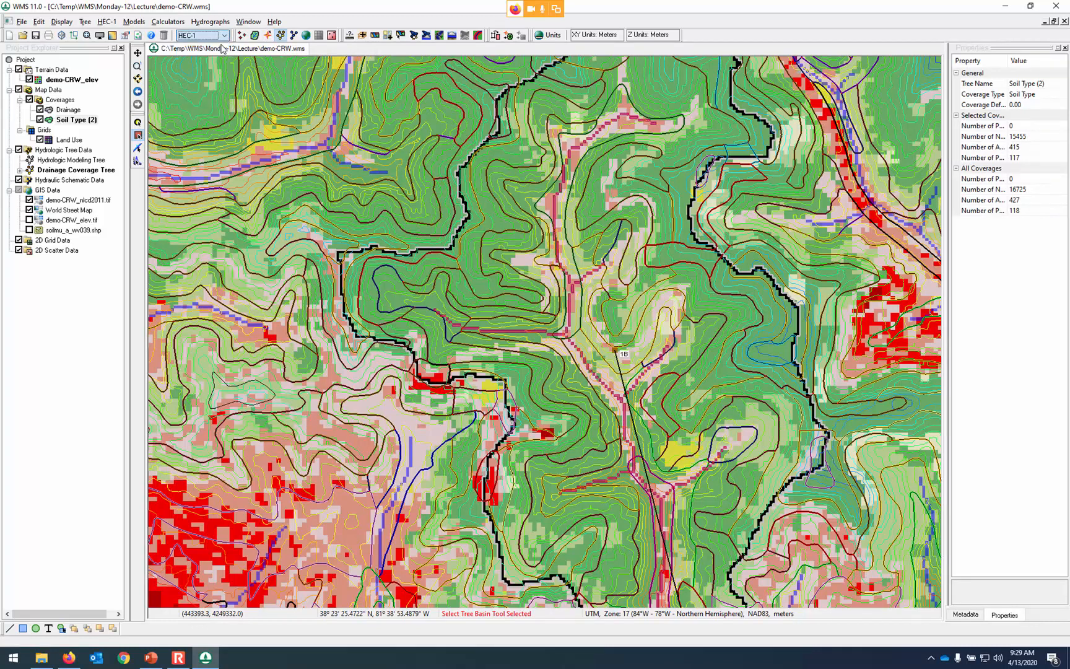
left_click(107, 23)
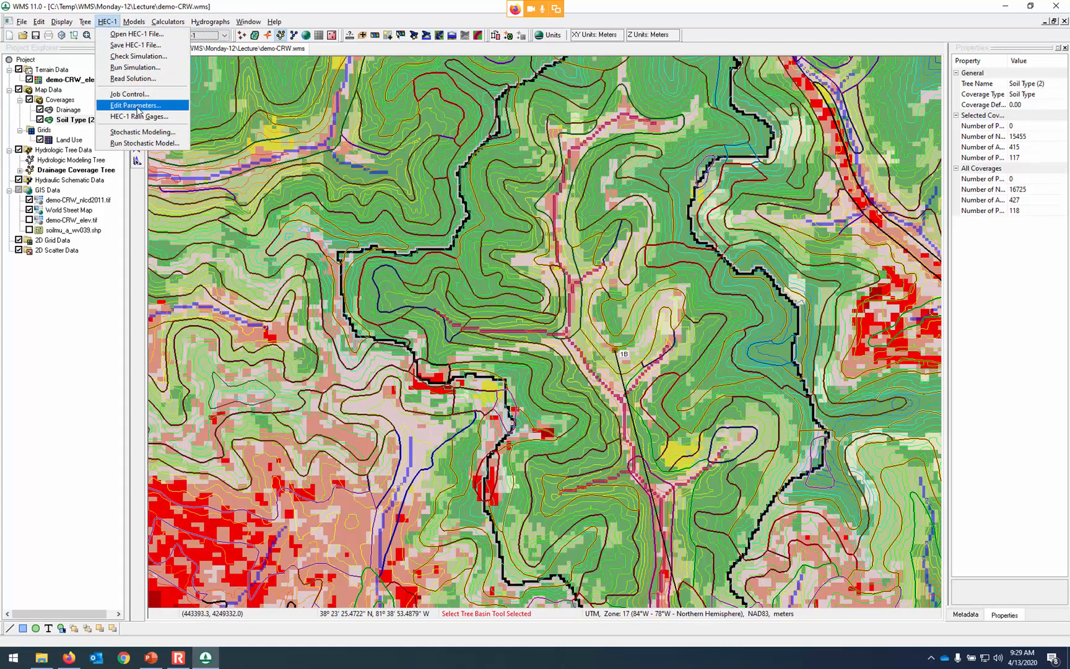
left_click(137, 106)
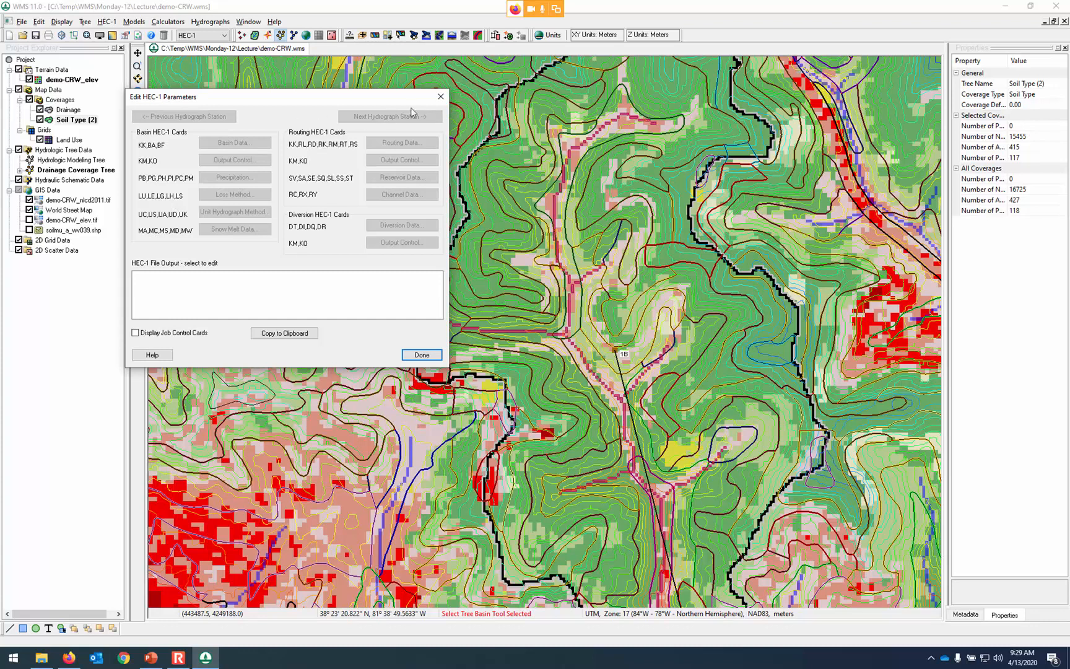
left_click(441, 98)
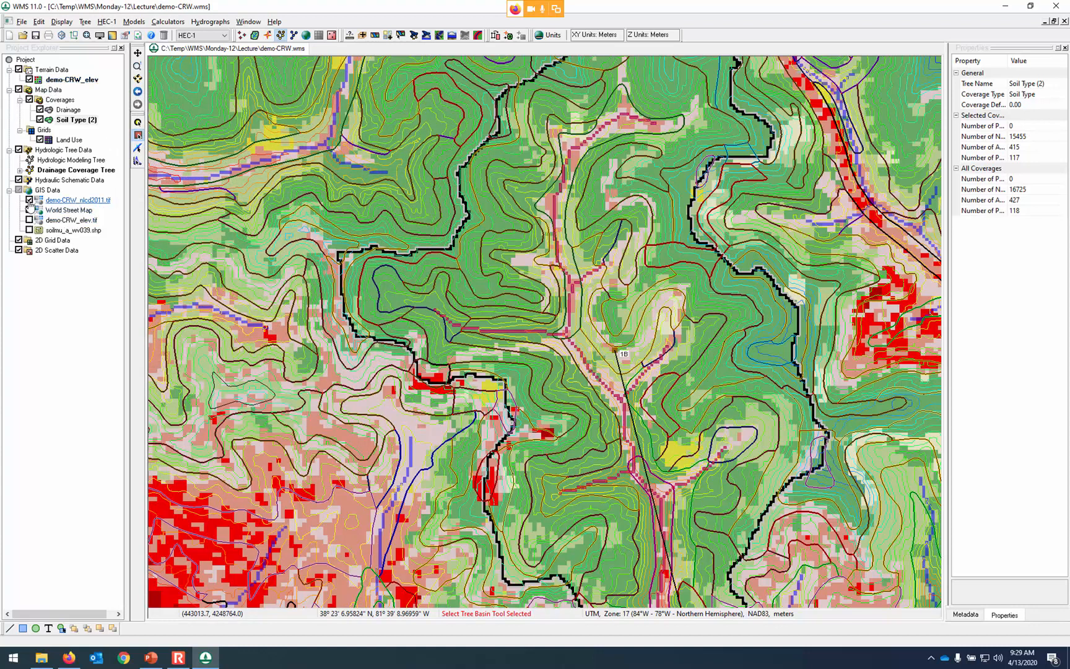
Hide the demo-CRW_nlcd2011.tif image, compare the Drainage and Soil Type (2) coverages, and leave Drainage as the active coverage.
left_click(29, 201)
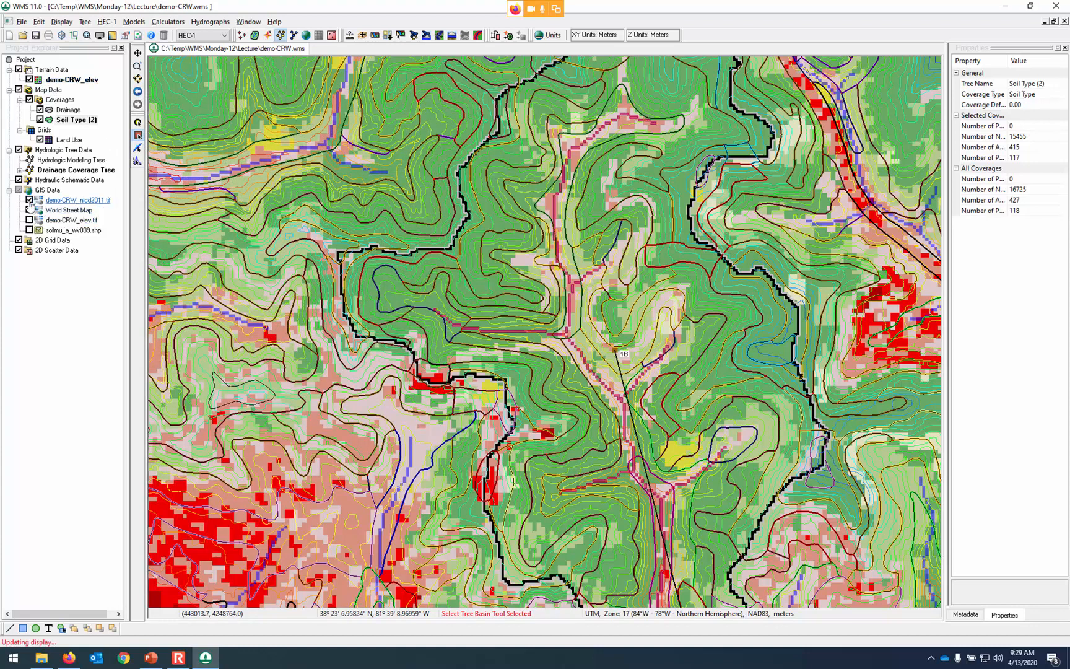
left_click(68, 109)
left_click(64, 110)
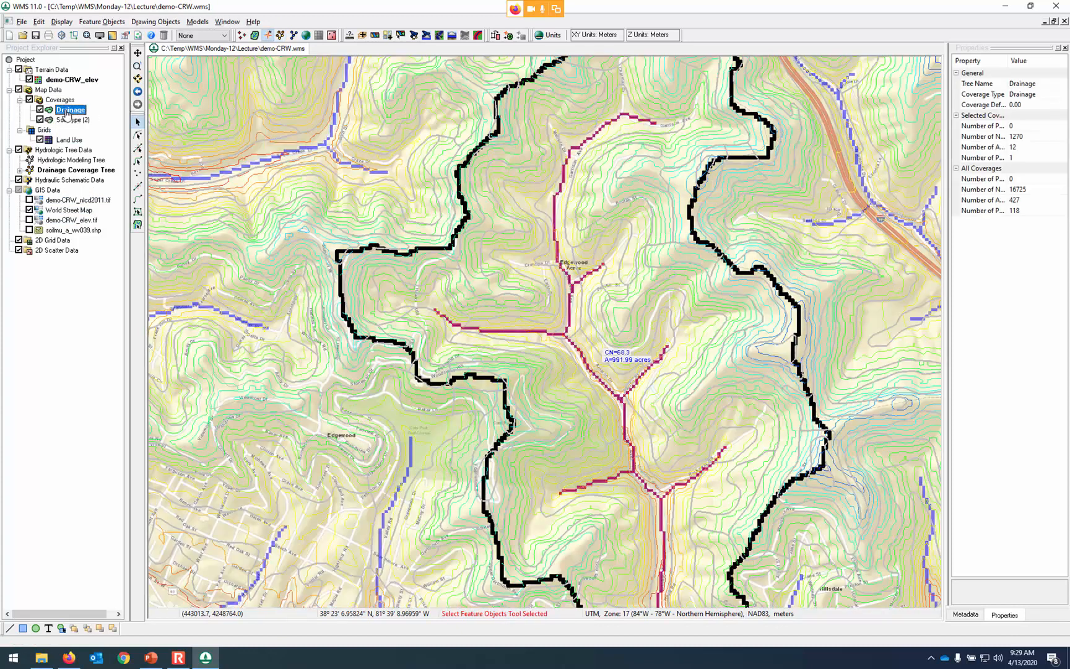
left_click(69, 120)
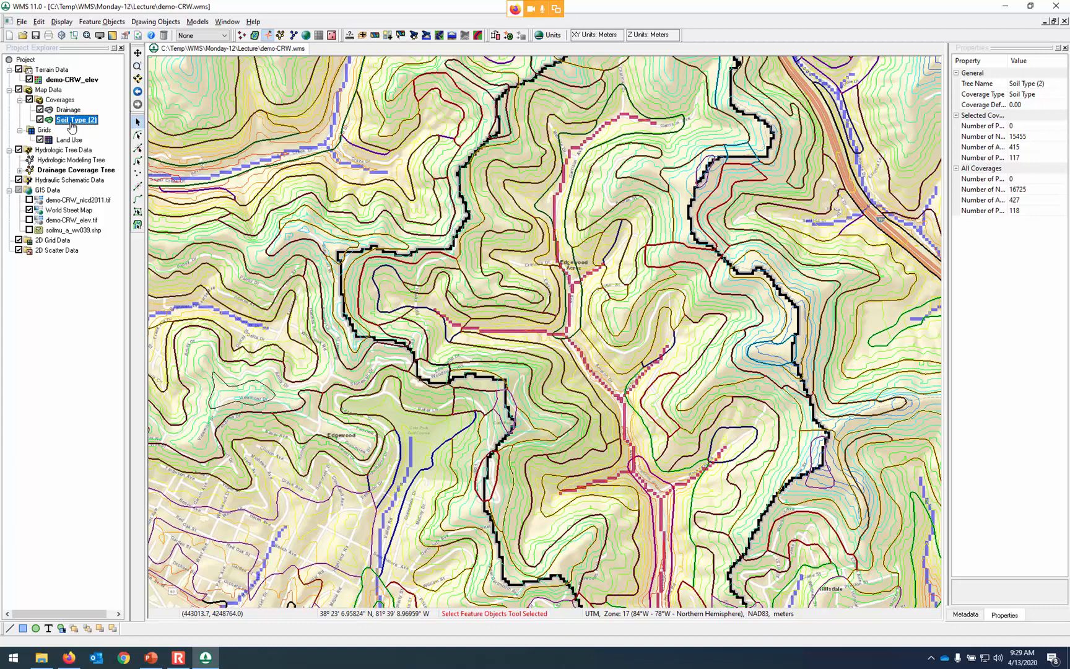
left_click(68, 112)
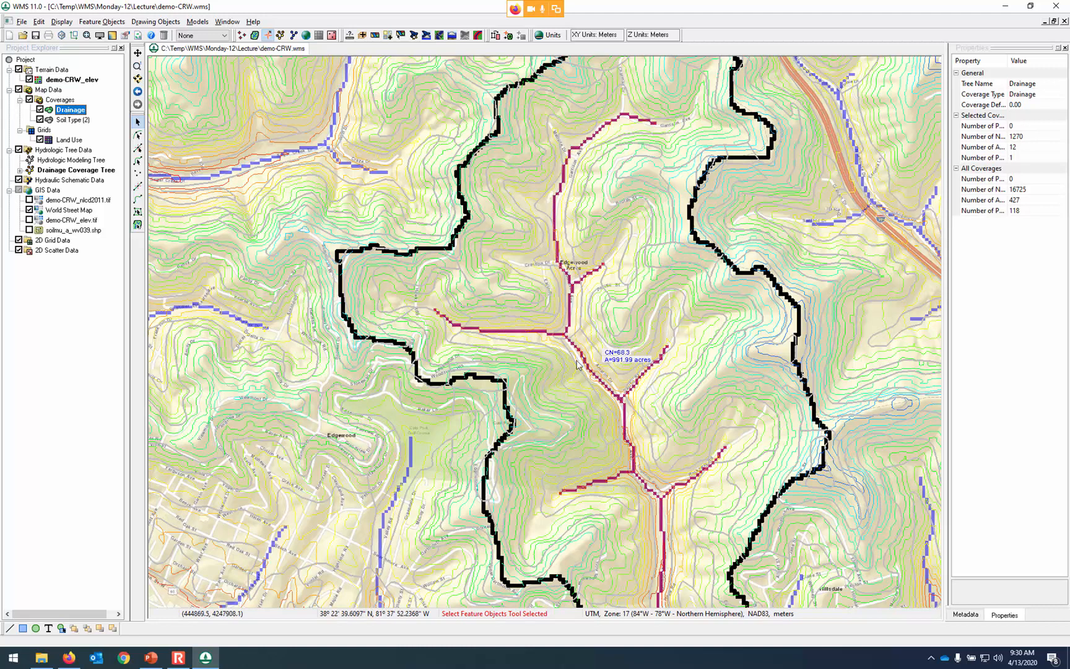
Hide the Soil Type (2) coverage, demo-CRW_elev terrain, World Street Map and Land Use grid so only the drainage data displays.
left_click(40, 121)
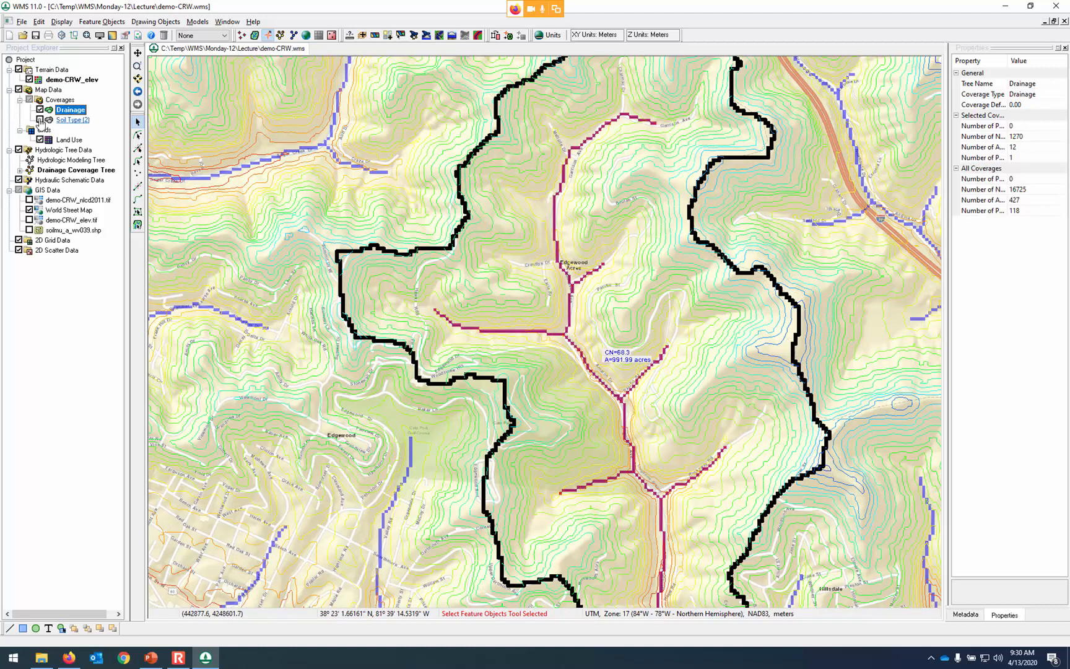
left_click(29, 79)
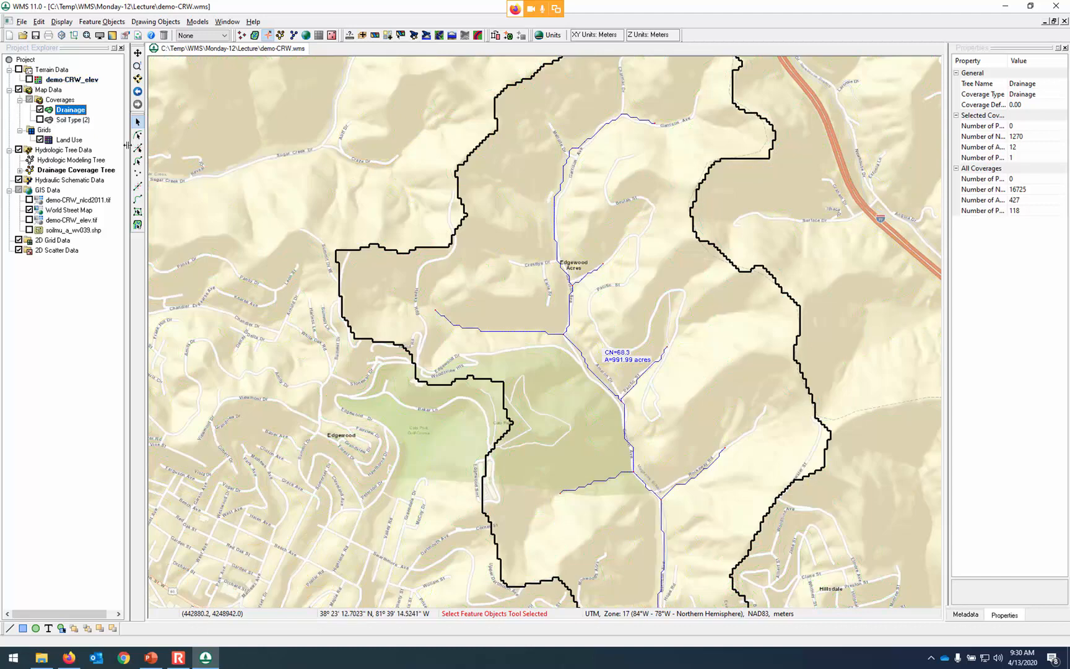
left_click(30, 210)
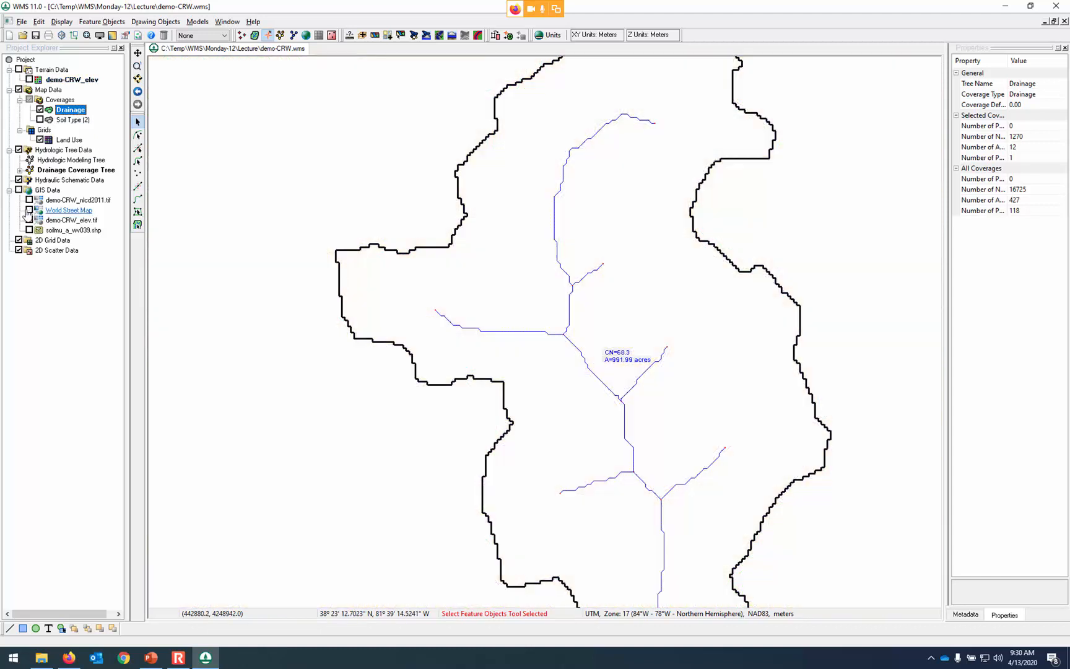
scroll(410, 289, "down", 2)
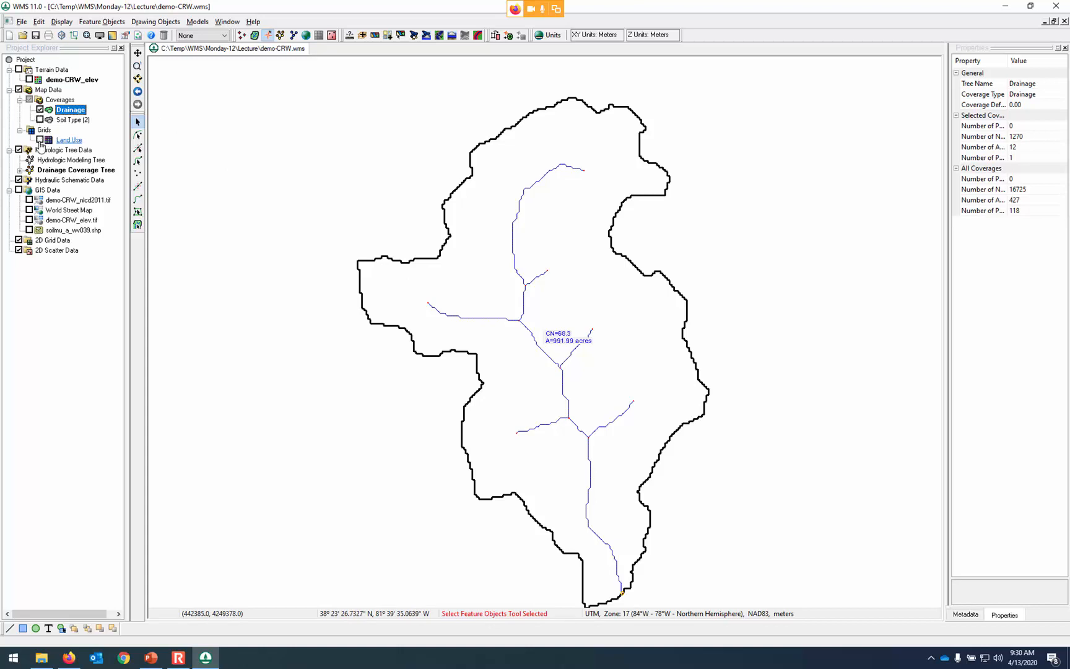
left_click(40, 140)
left_click(39, 140)
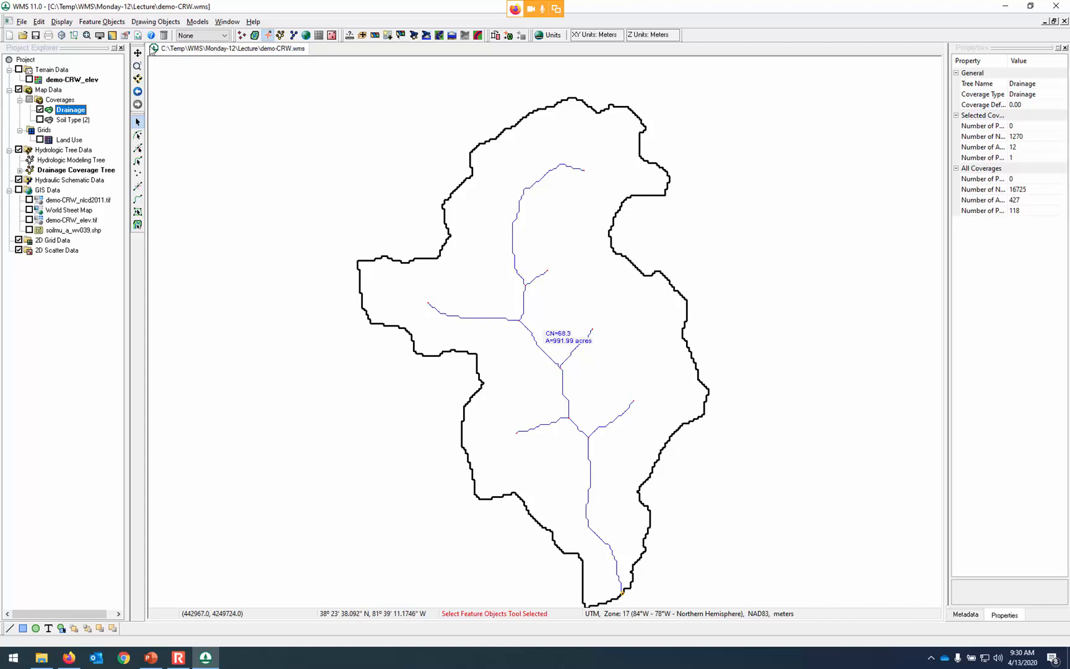
Return to the Hydrologic Modeling module, open basin 1B's HEC-1 parameters from its tree icon, review the HEC-1 cards and close them.
left_click(281, 35)
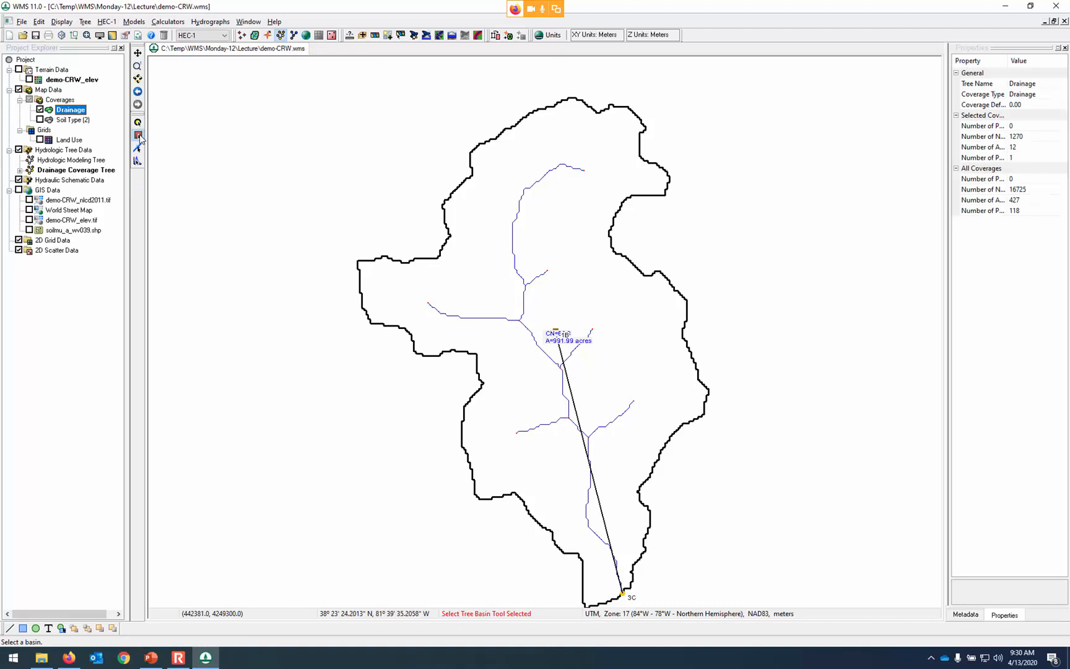
double_click(555, 335)
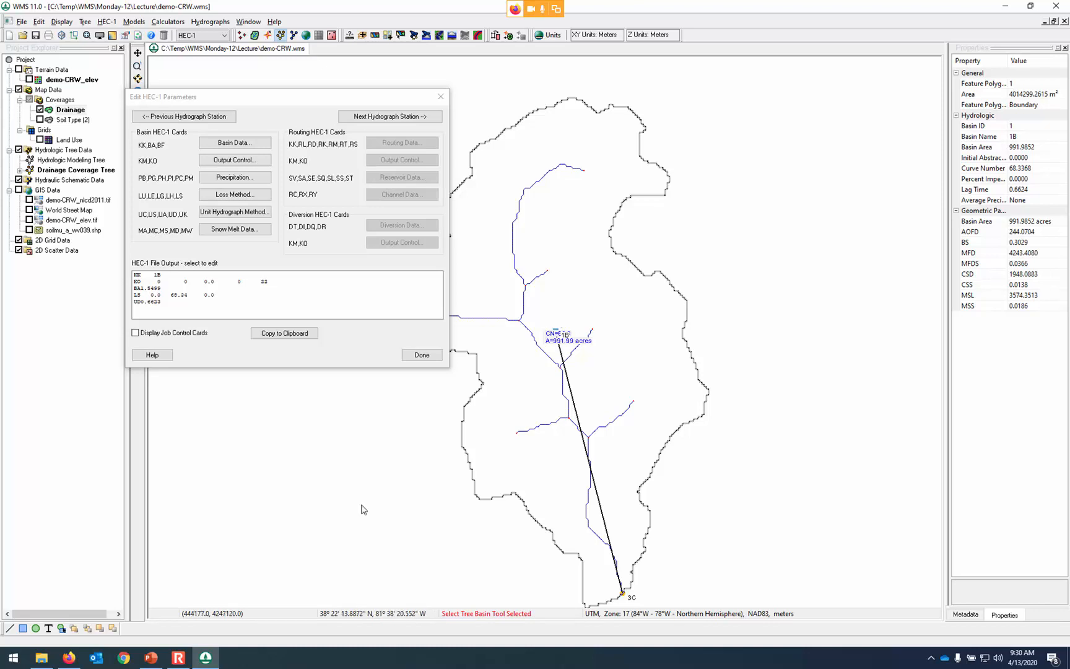
left_click(1031, 9)
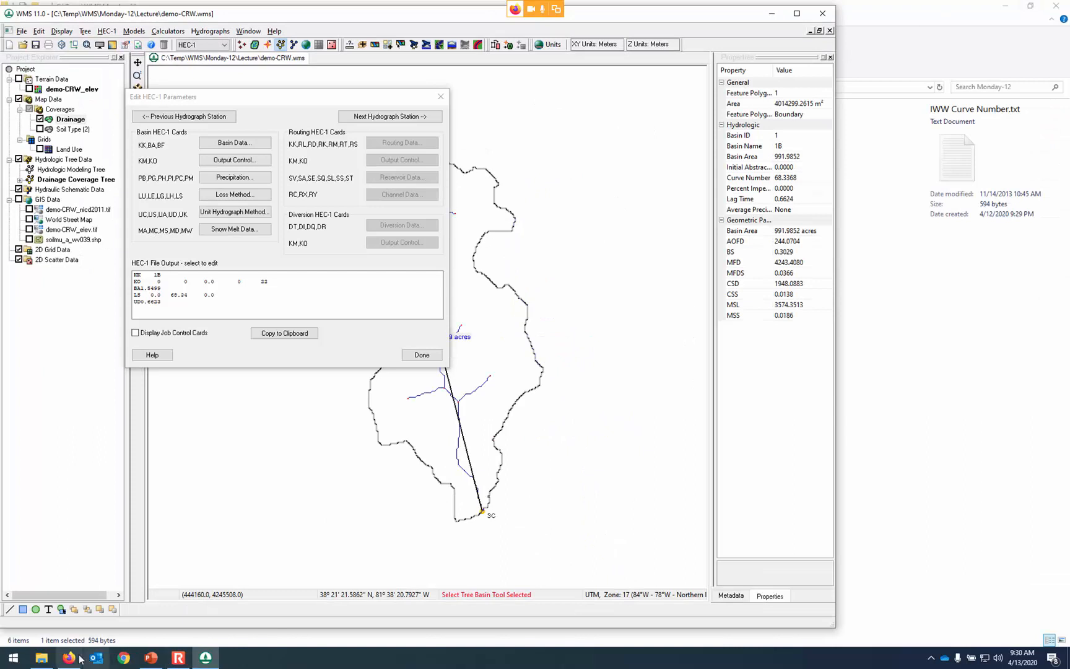
left_click(797, 13)
left_click(441, 98)
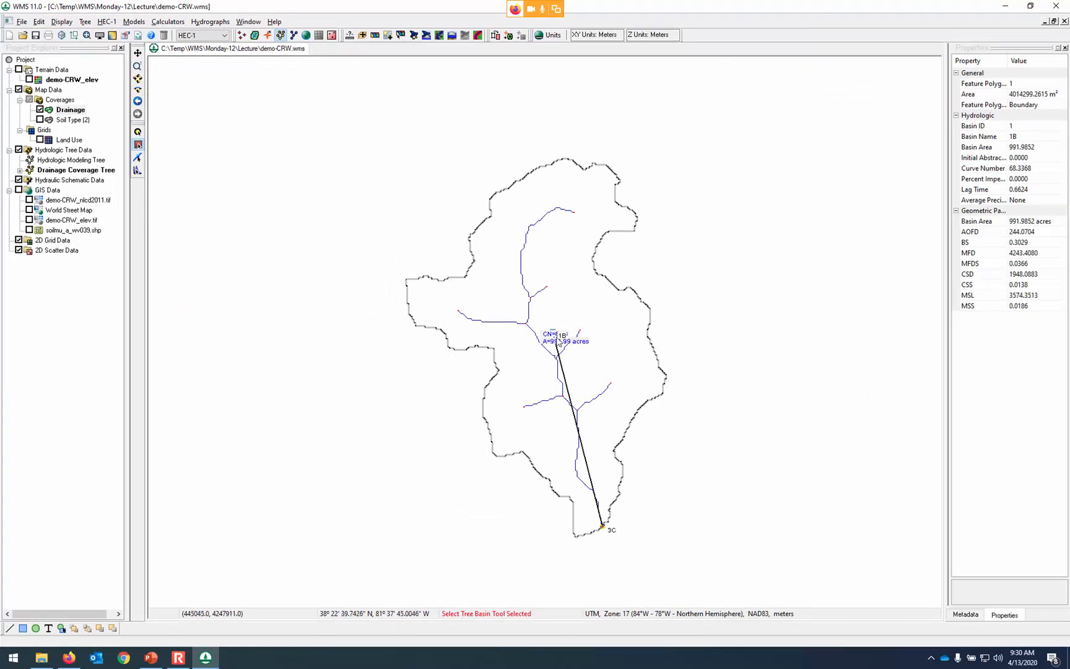
left_click(568, 339)
left_click(564, 337)
double_click(562, 336)
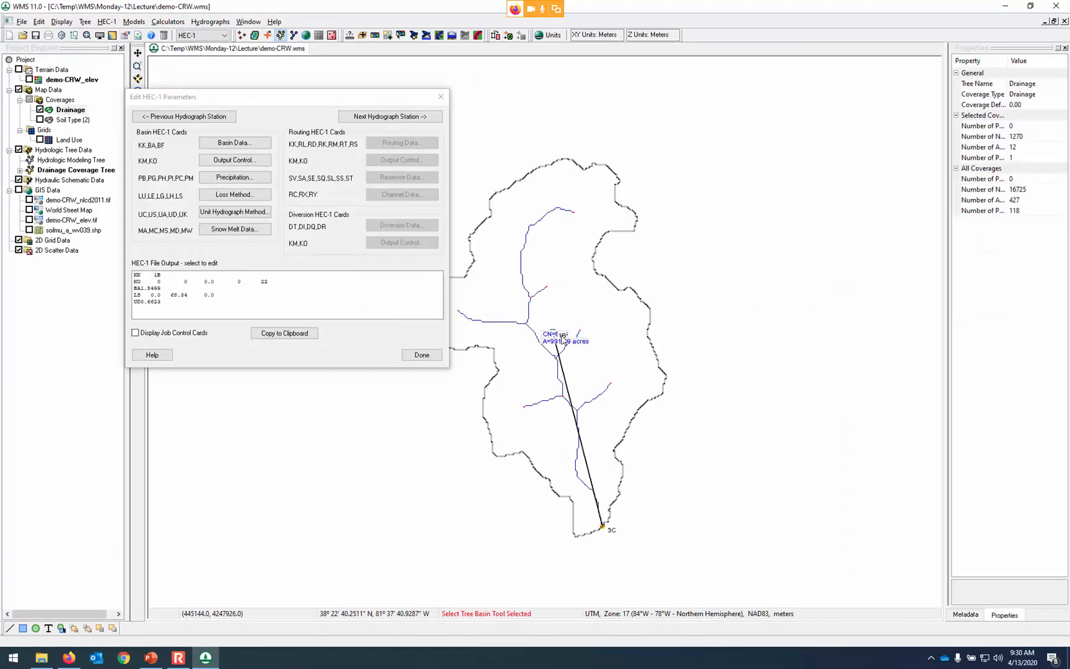
left_click(424, 357)
Move the basin 1B tree icon up and left of the CN and area label, using the Select Tree Basin tool.
scroll(558, 347, "up", 3)
scroll(556, 336, "down", 3)
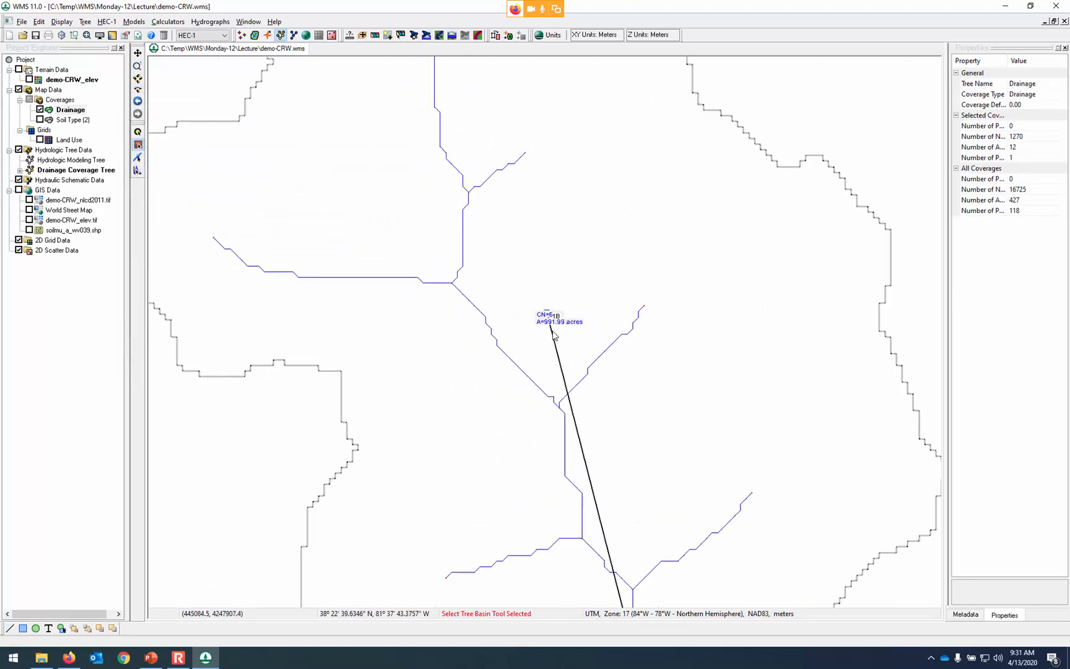
left_click(137, 147)
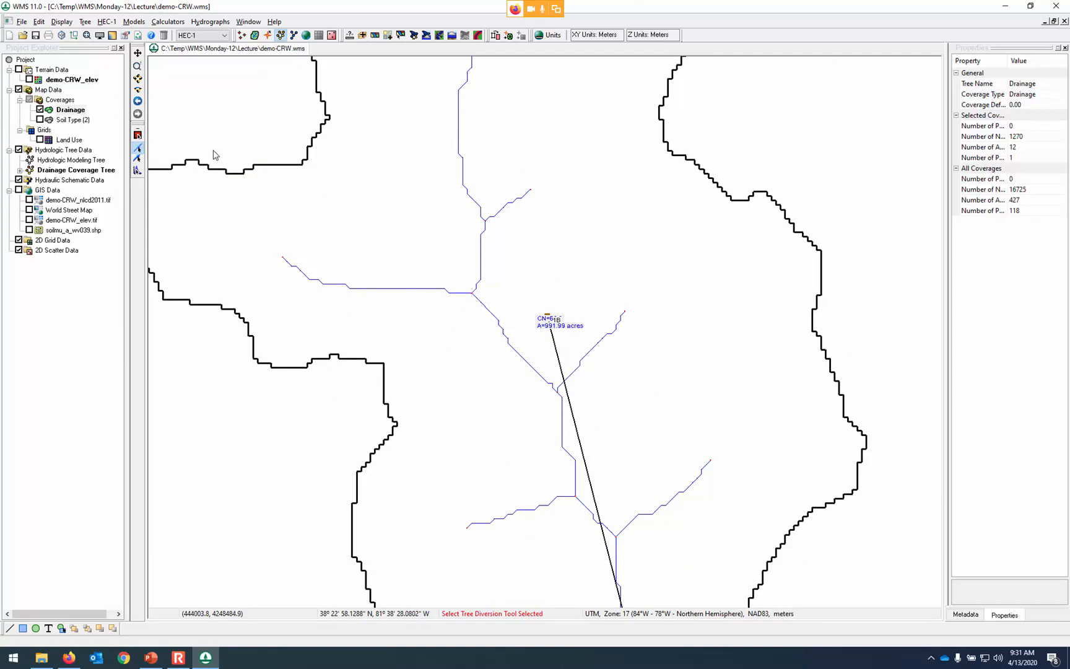
left_click(137, 135)
left_click_drag(549, 317, 510, 289)
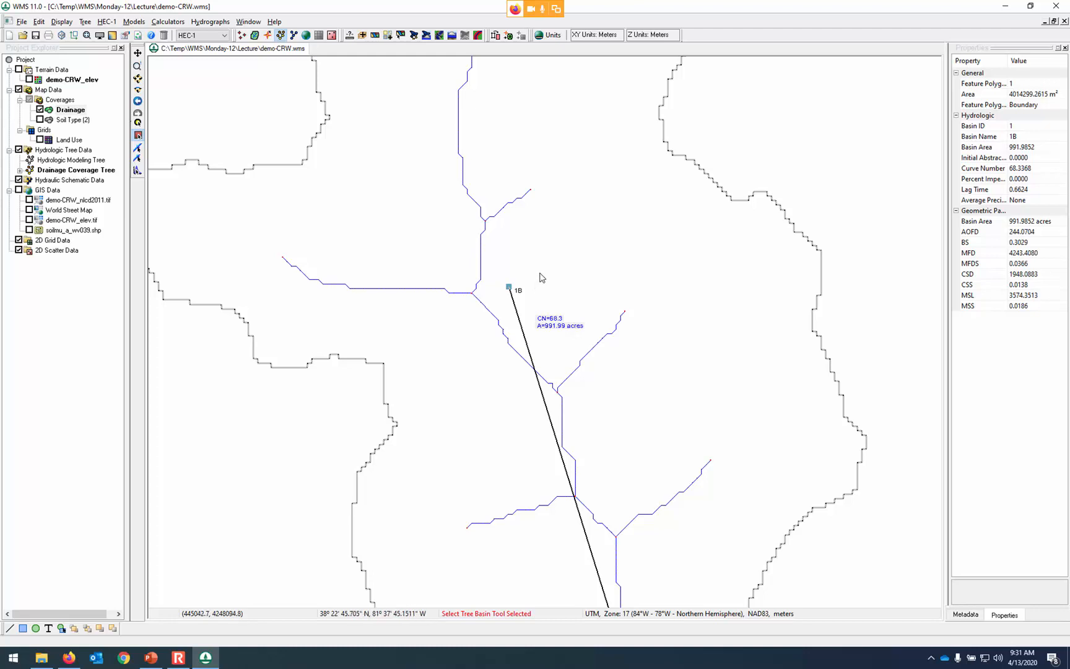
scroll(542, 276, "down", 1)
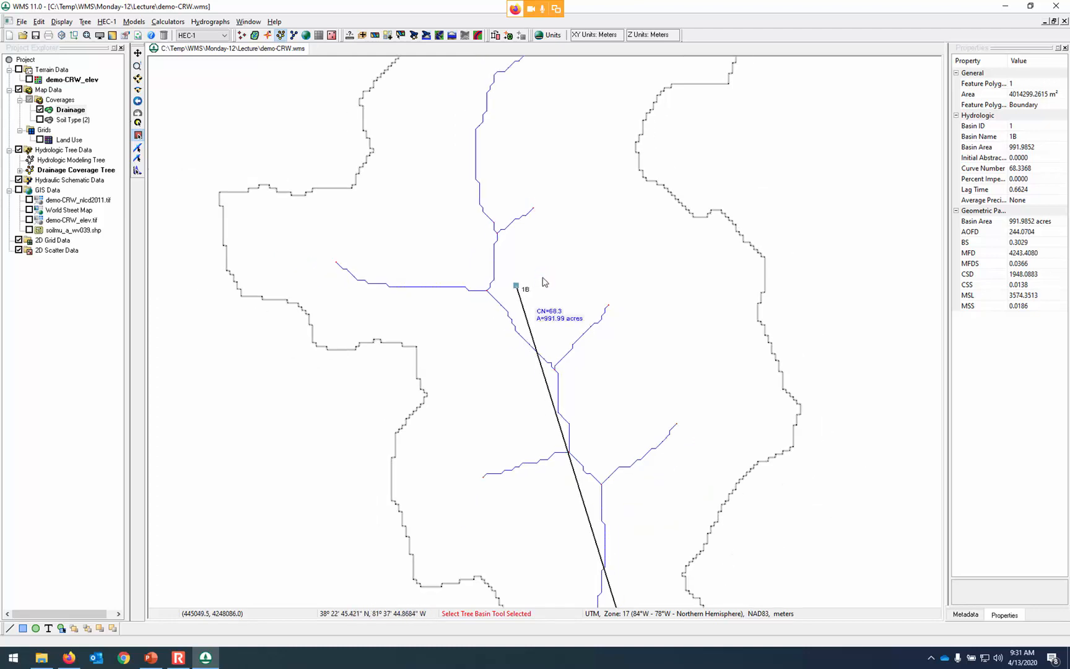
scroll(544, 280, "up", 1)
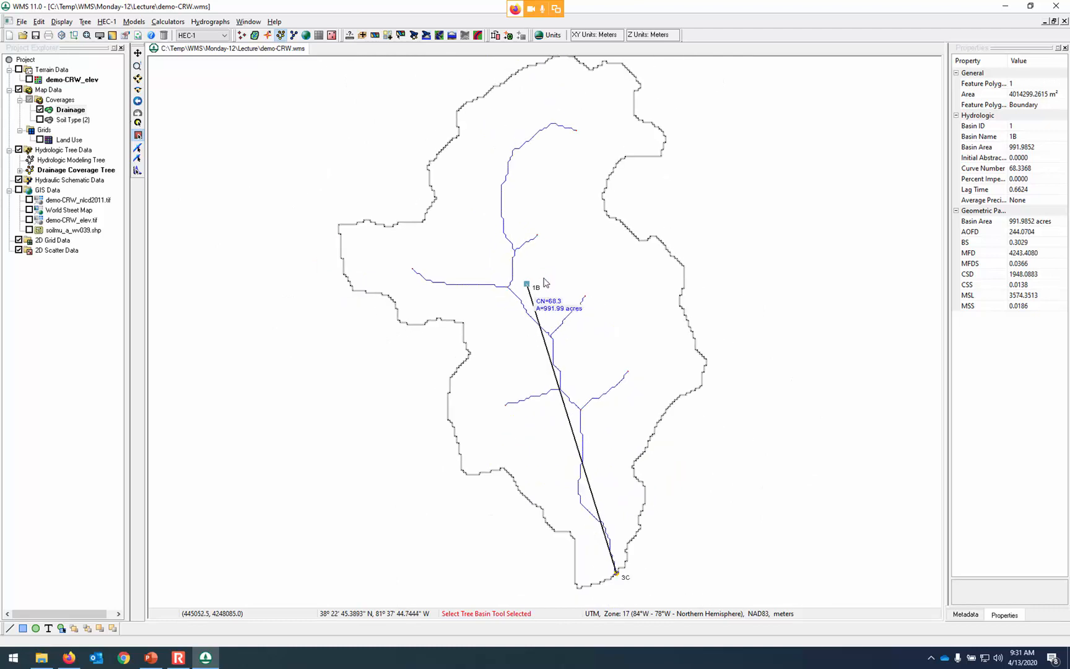
Open the HEC-1 parameters for basin 1B from its tree icon and review its HEC-1 cards.
scroll(530, 366, "down", 2)
scroll(530, 367, "up", 1)
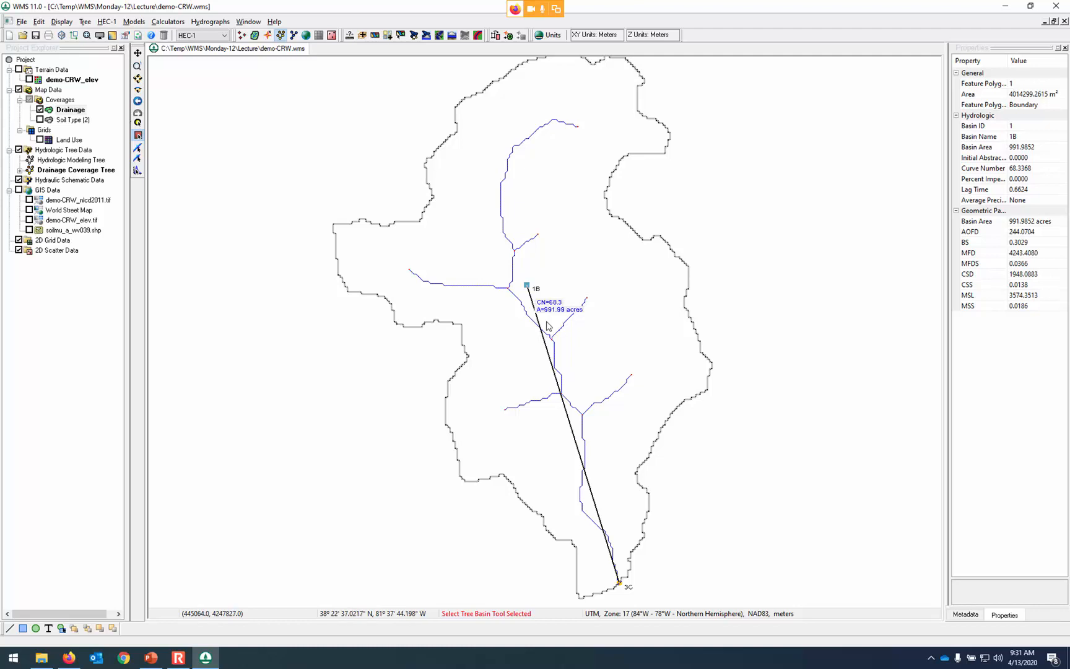
left_click(526, 285)
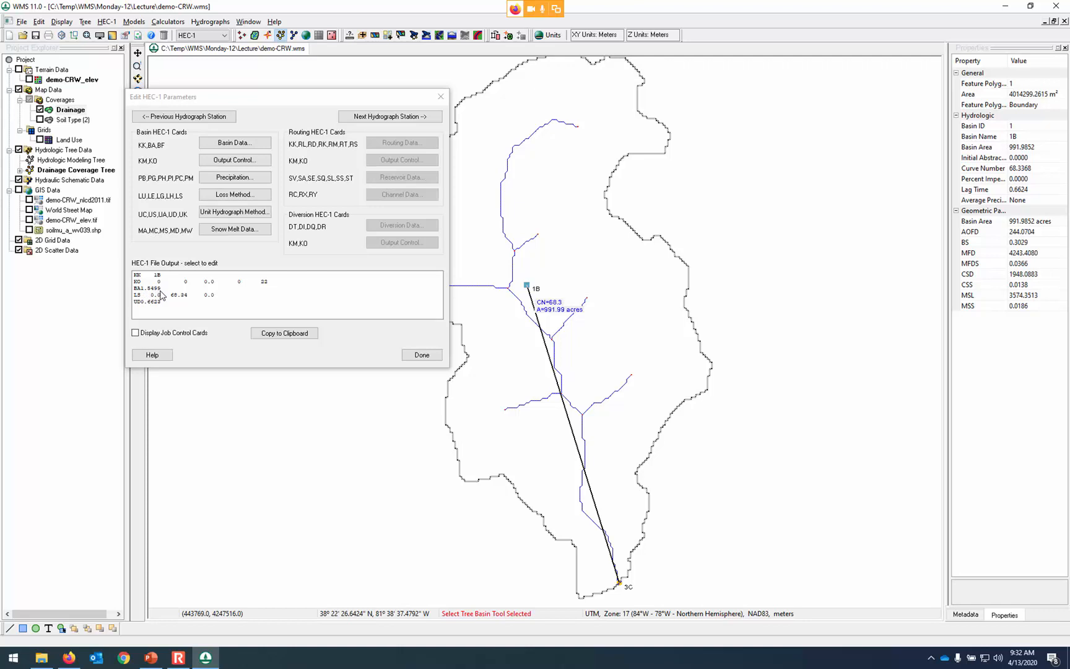
key("ctrl")
key("ctrl")
key("ctrl")
Review basin 1B's HEC-1 basin data, including its area, and its output control settings, cancelling both without changes.
left_click(268, 147)
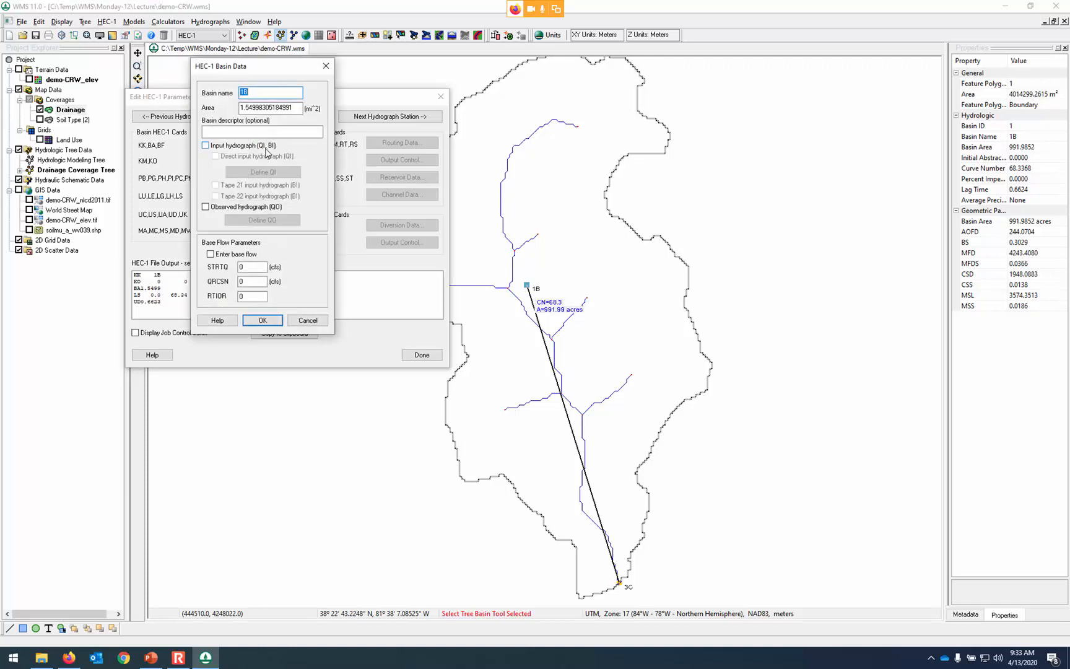
left_click(277, 108)
left_click_drag(254, 70, 403, 83)
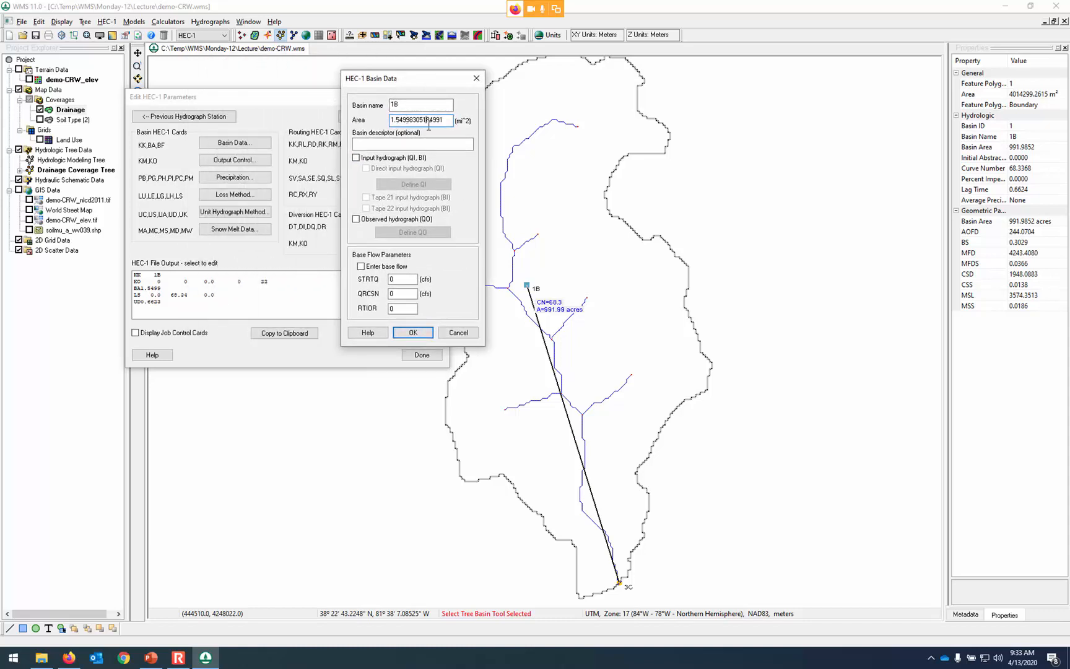
left_click(152, 286)
left_click(459, 333)
left_click(242, 159)
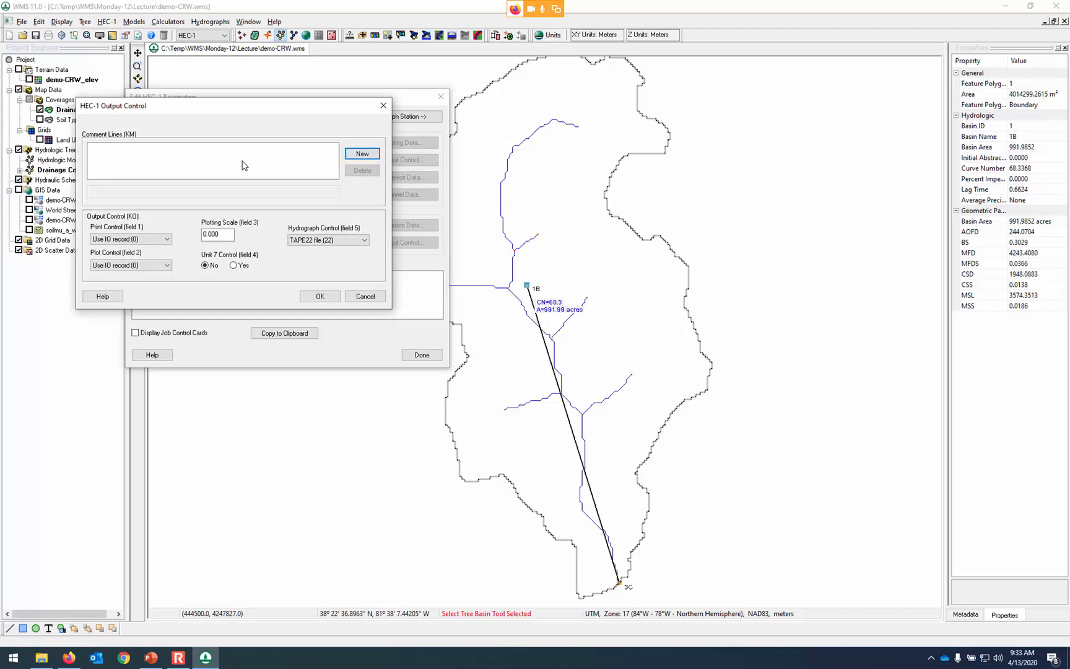
left_click(365, 297)
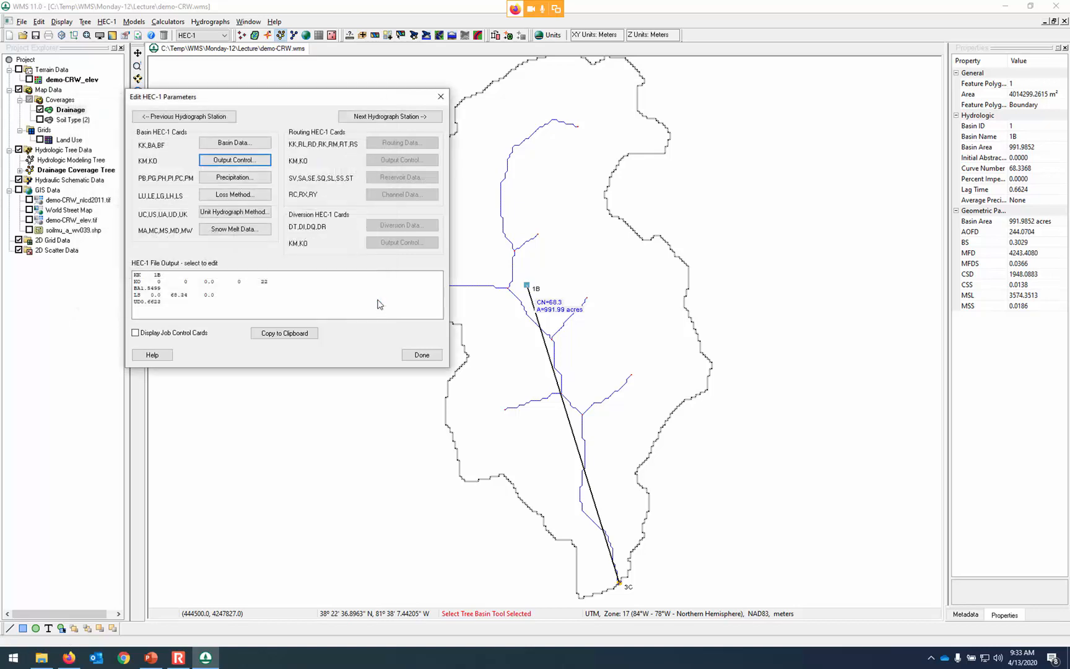
Set basin 1B's HEC-1 precipitation method to Basin average (PB).
left_click(259, 181)
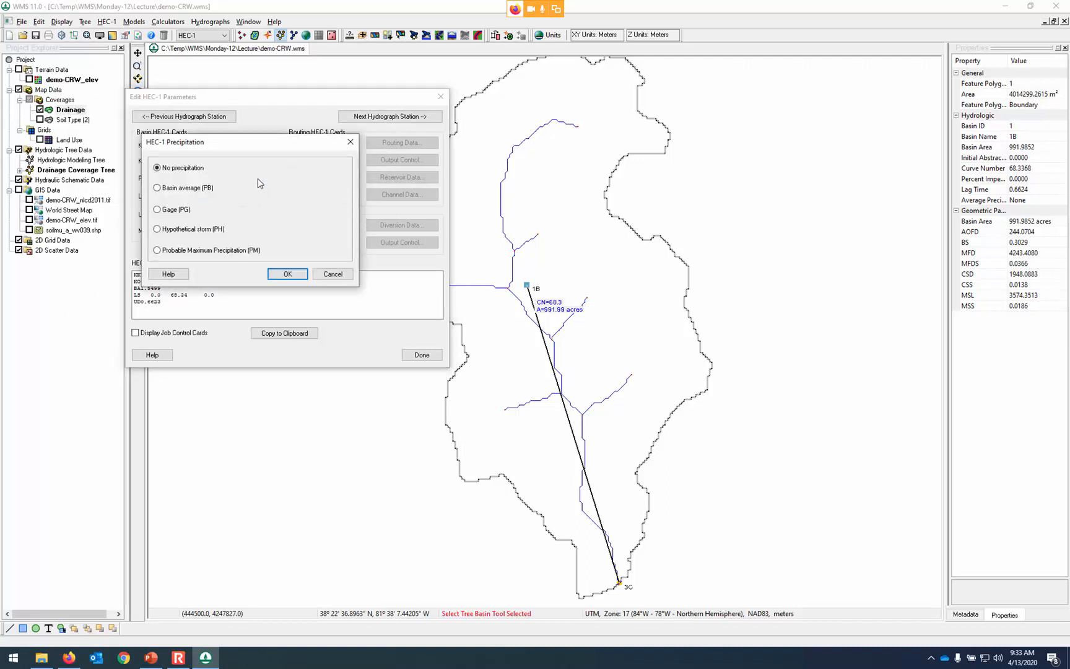
left_click_drag(277, 148, 332, 407)
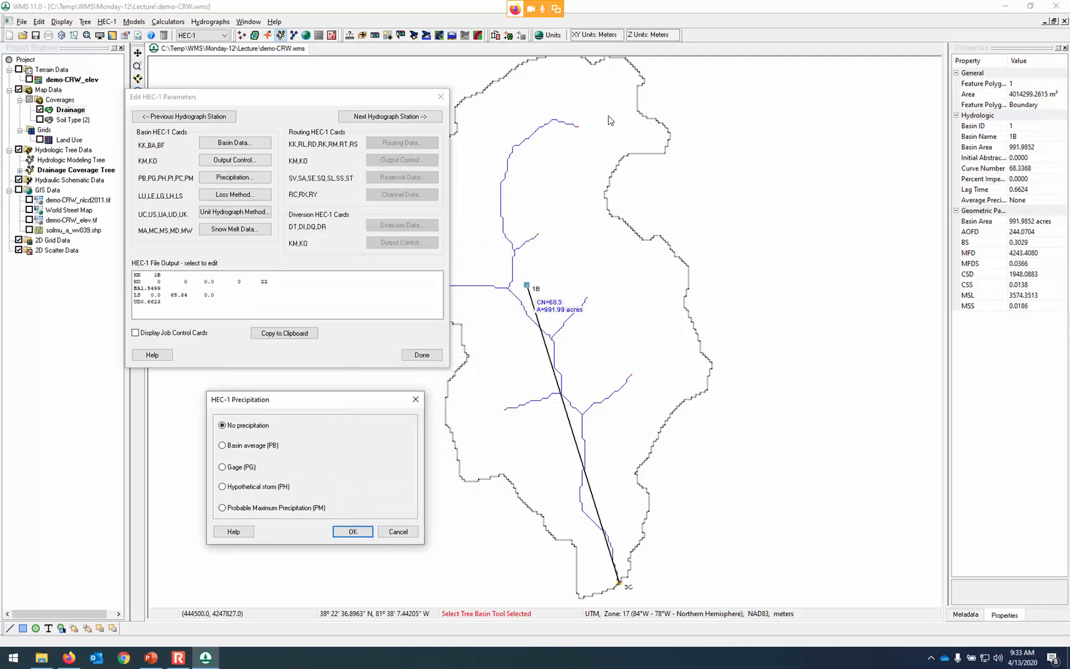
left_click(222, 446)
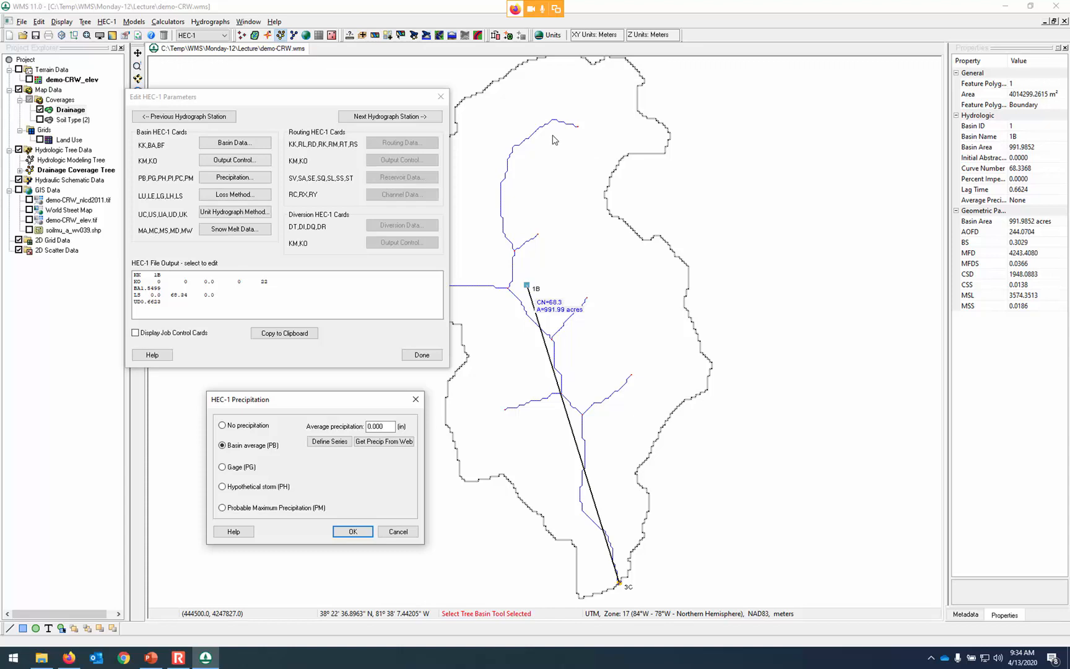
Retrieve online NOAA Atlas 14 precipitation for a 24-hr duration and 25 year recurrence interval, and accept it as the basin's average precipitation.
left_click(370, 444)
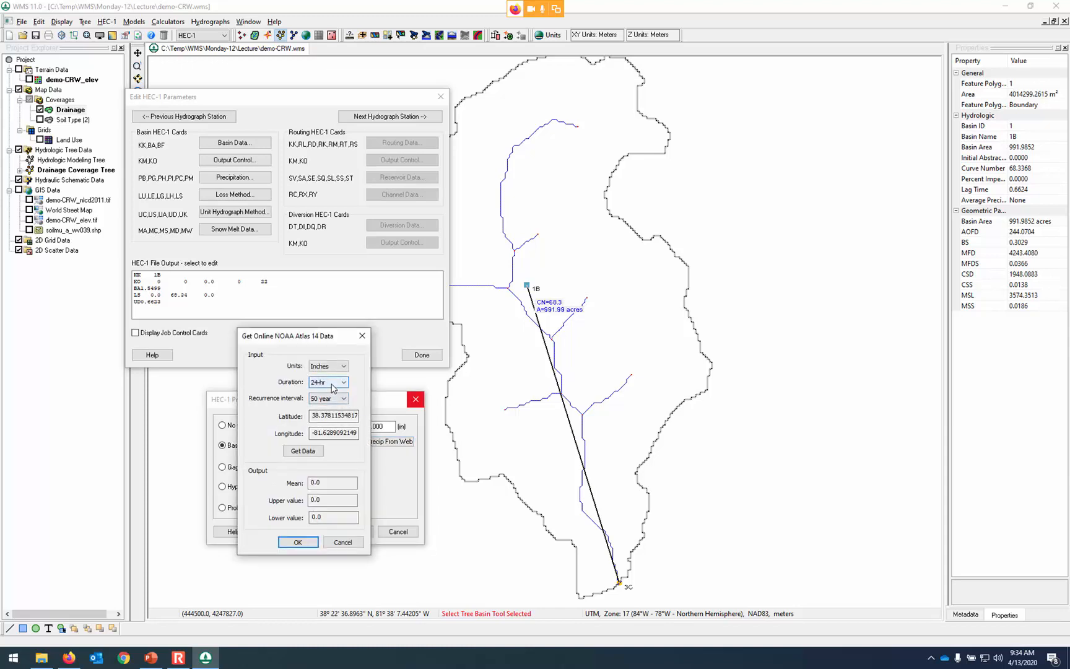
key("ctrl")
key("ctrl")
left_click(318, 499)
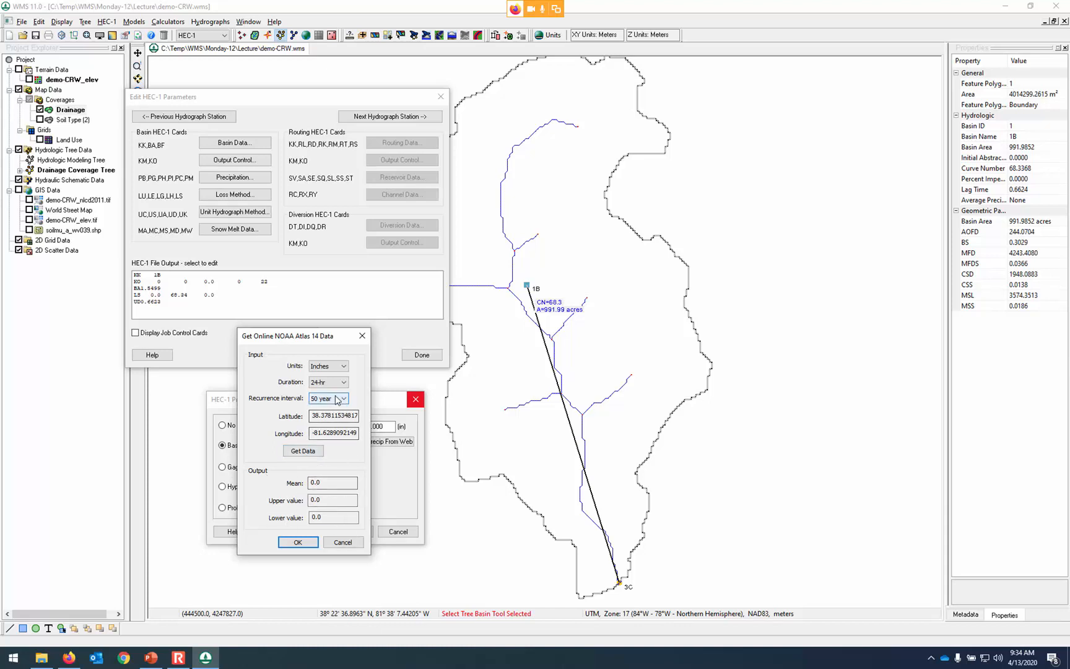
left_click(339, 402)
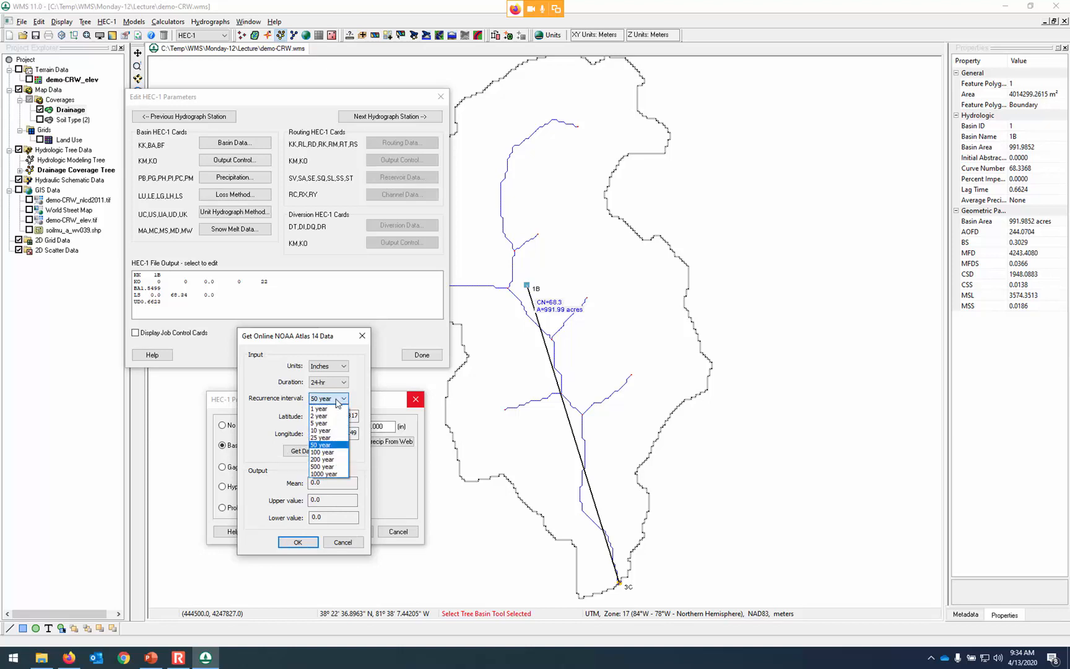
left_click(330, 437)
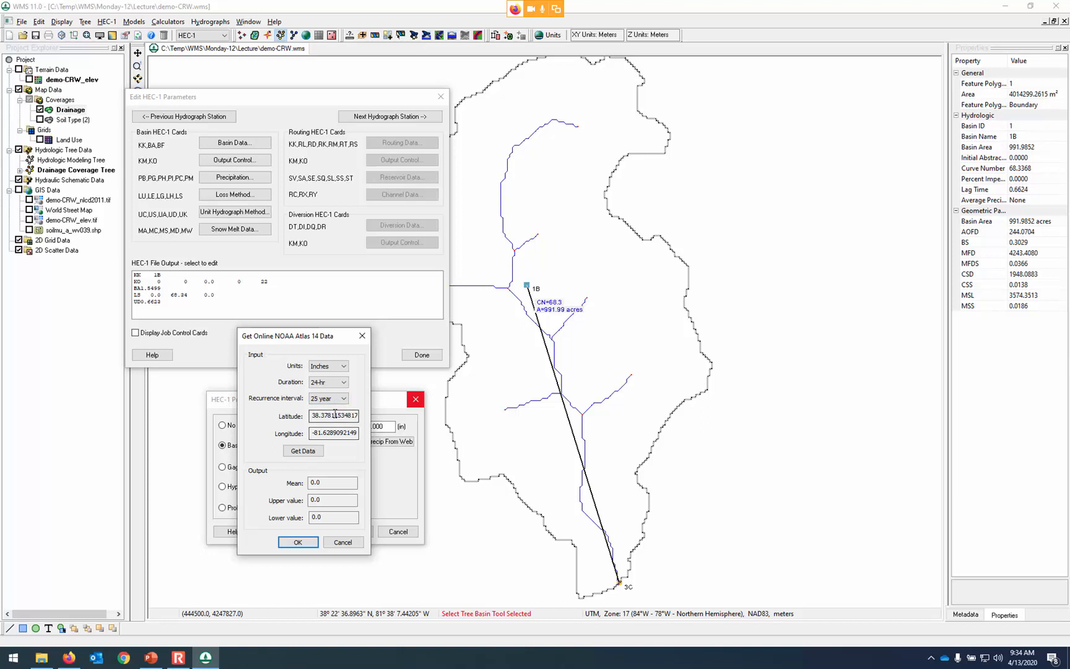
left_click(336, 399)
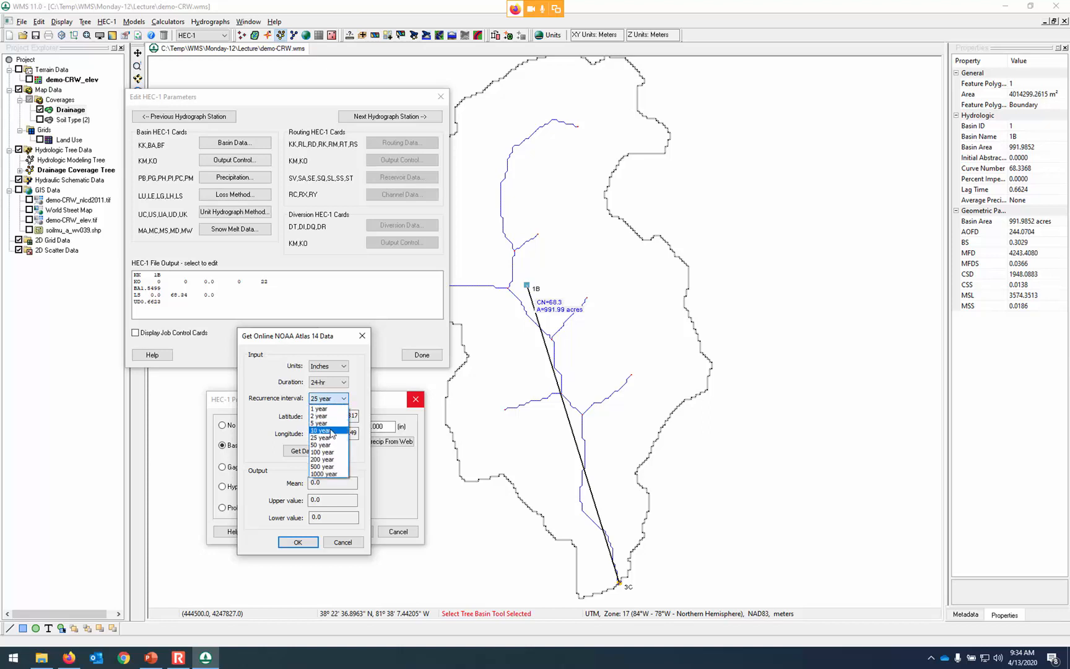
left_click(329, 438)
left_click(307, 454)
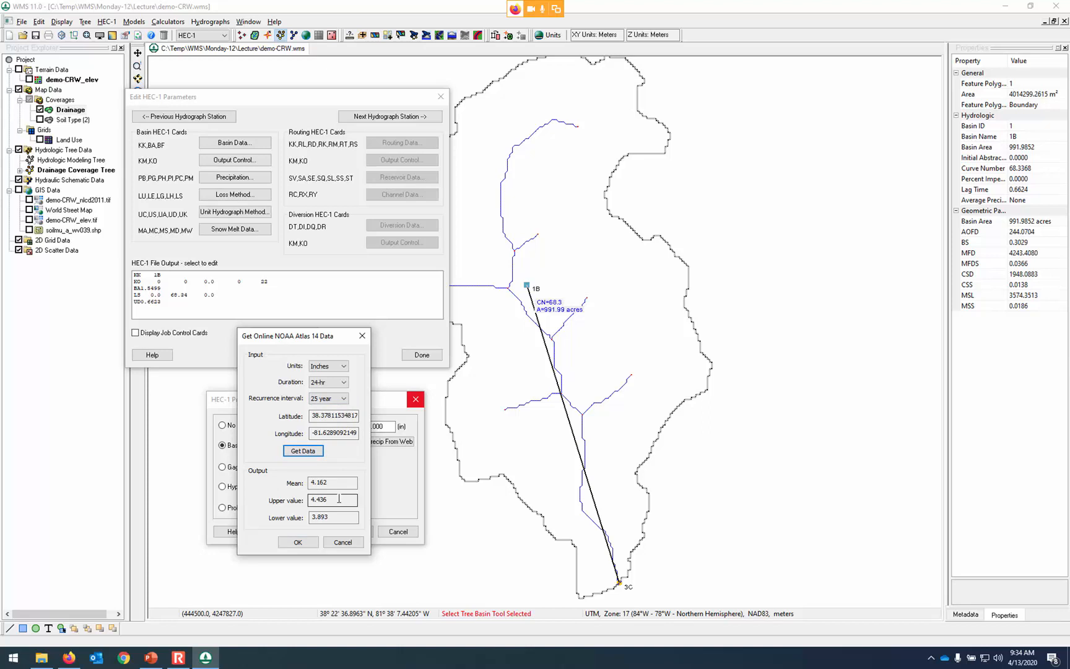
left_click(314, 482)
left_click(295, 543)
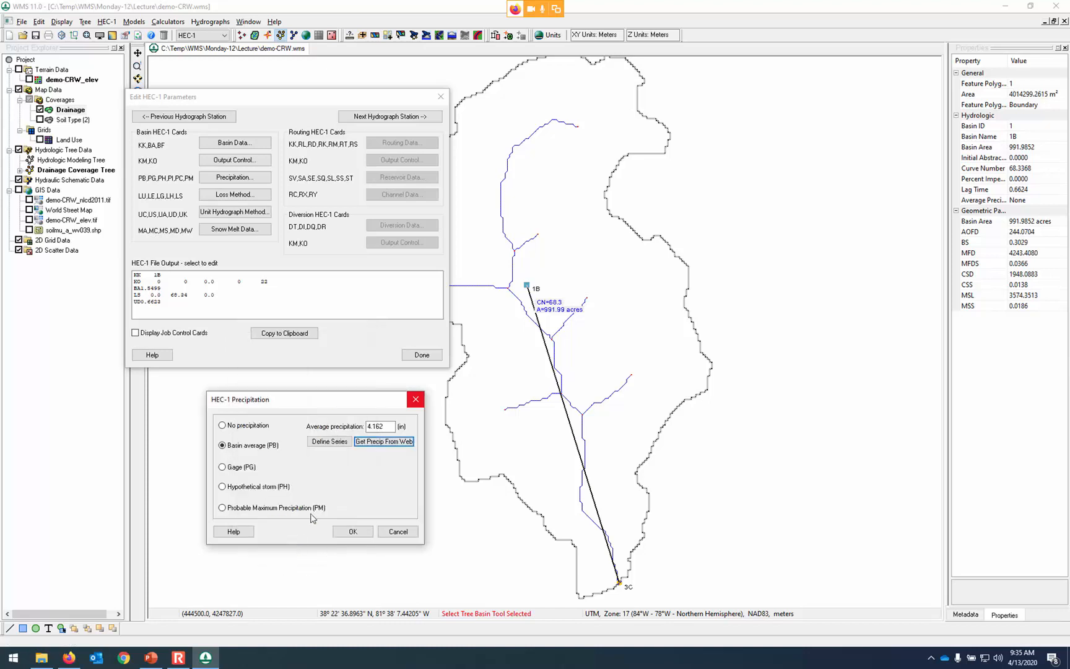
Open the series definition for the basin average precipitation and display the CA-1 distribution curve.
left_click(330, 442)
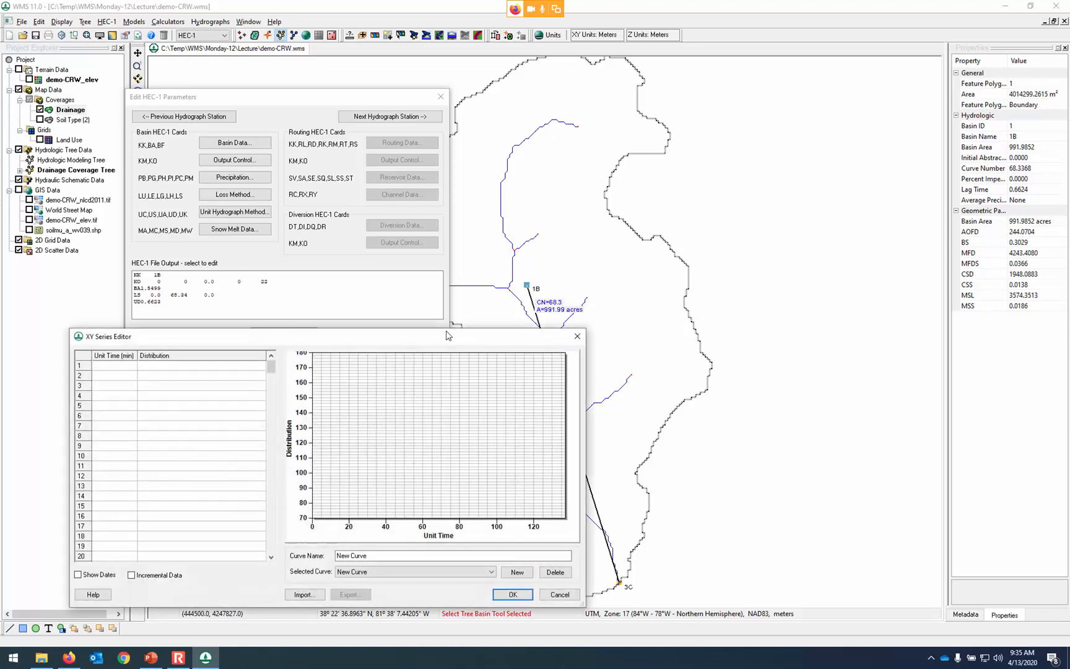
left_click_drag(459, 339, 505, 273)
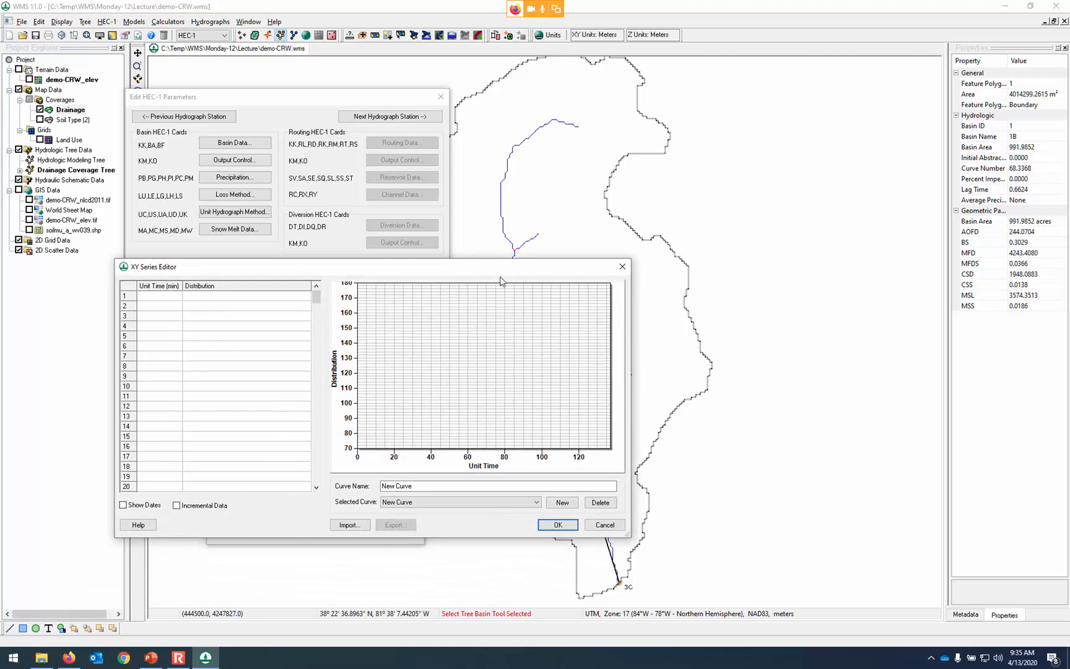
left_click_drag(491, 274, 586, 244)
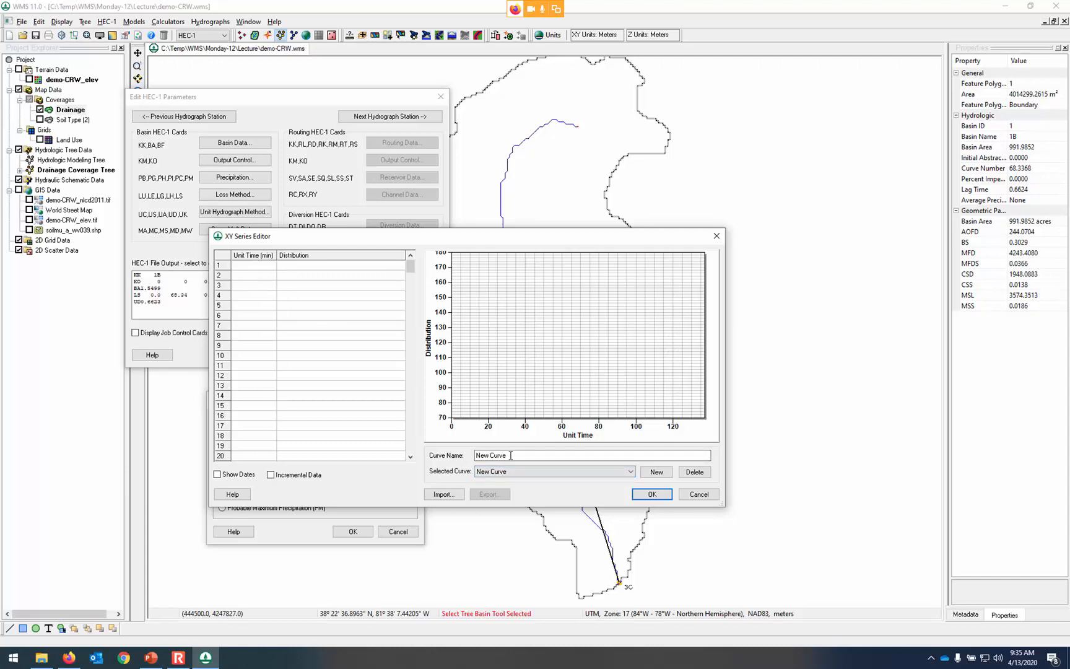
left_click(510, 474)
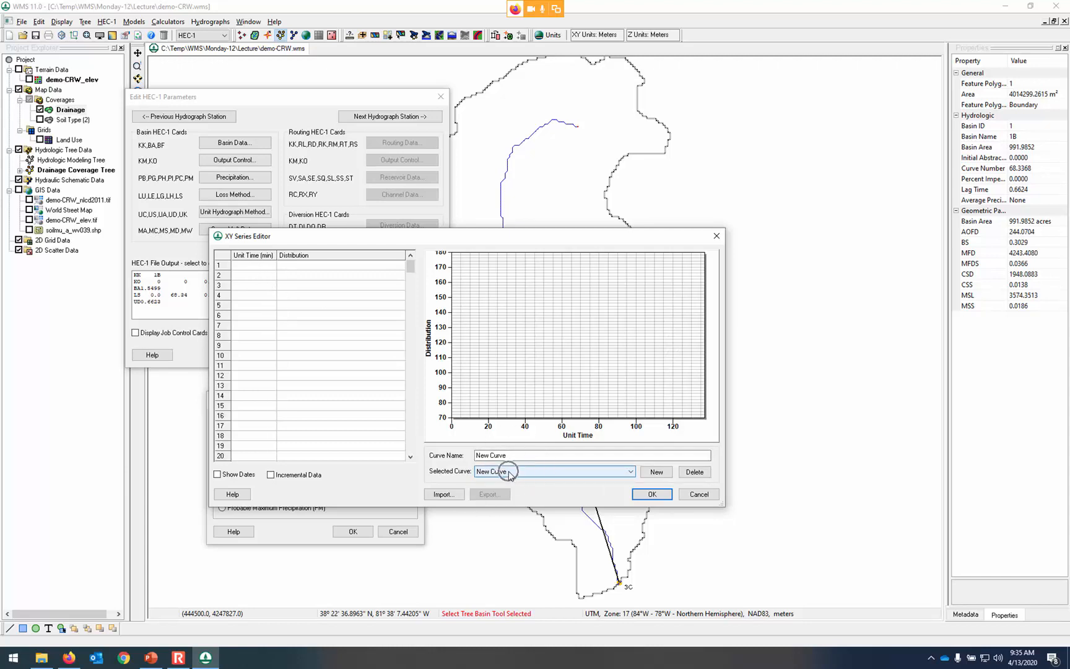
left_click_drag(631, 410, 632, 348)
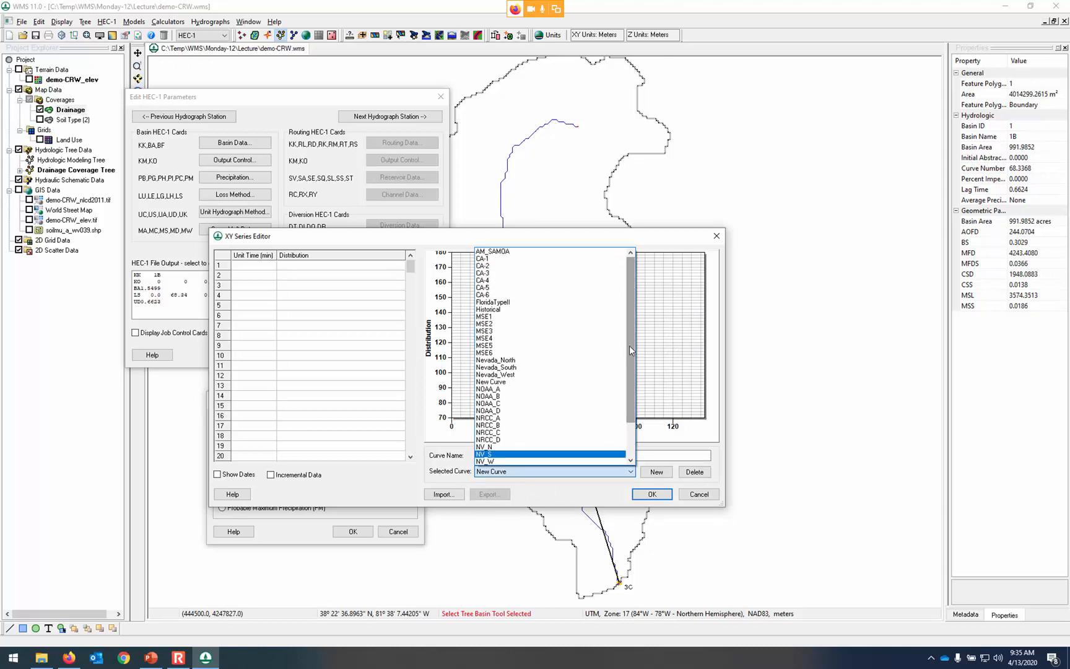
left_click_drag(630, 346, 630, 346)
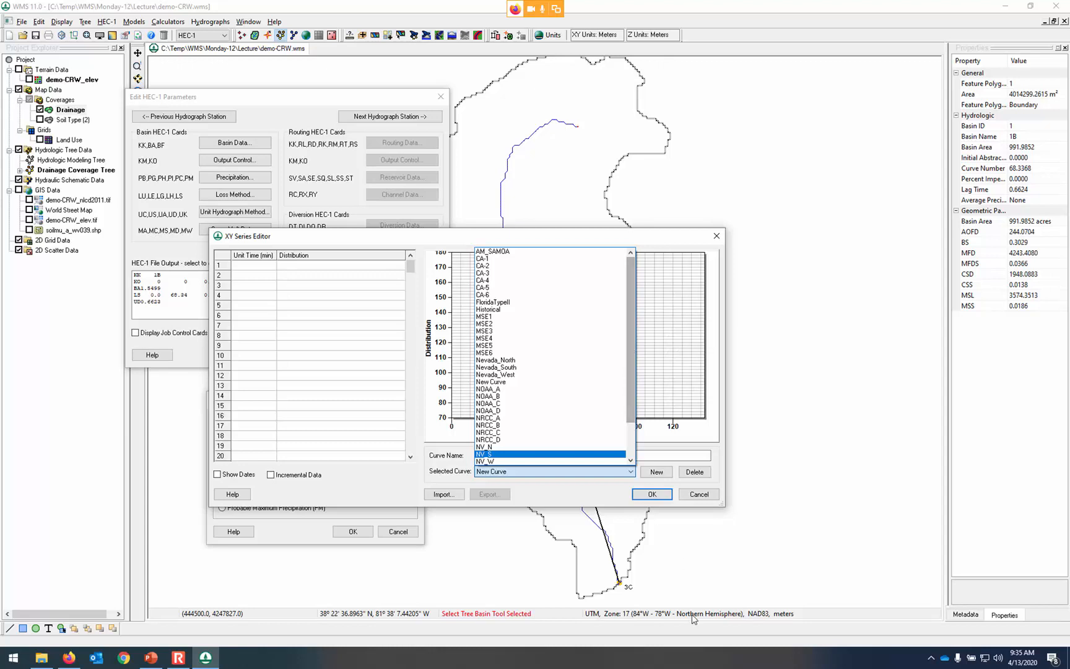
left_click(491, 258)
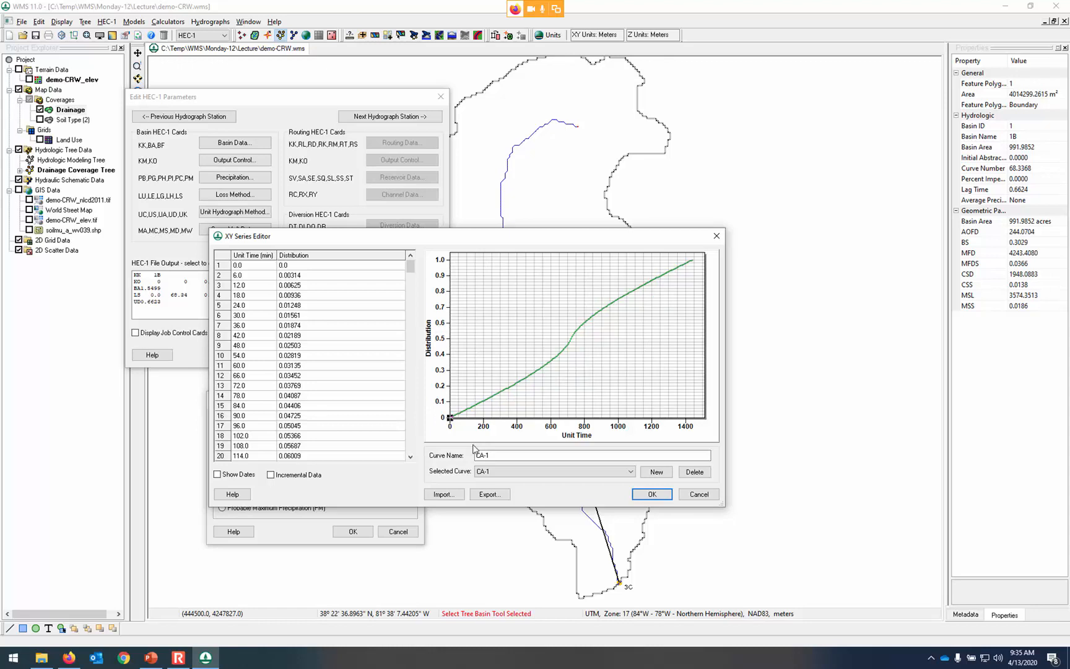
Compare the shapes of the CA-2, CA-4, CA-5 and CA-6 rainfall distribution curves.
left_click(491, 456)
left_click(586, 473)
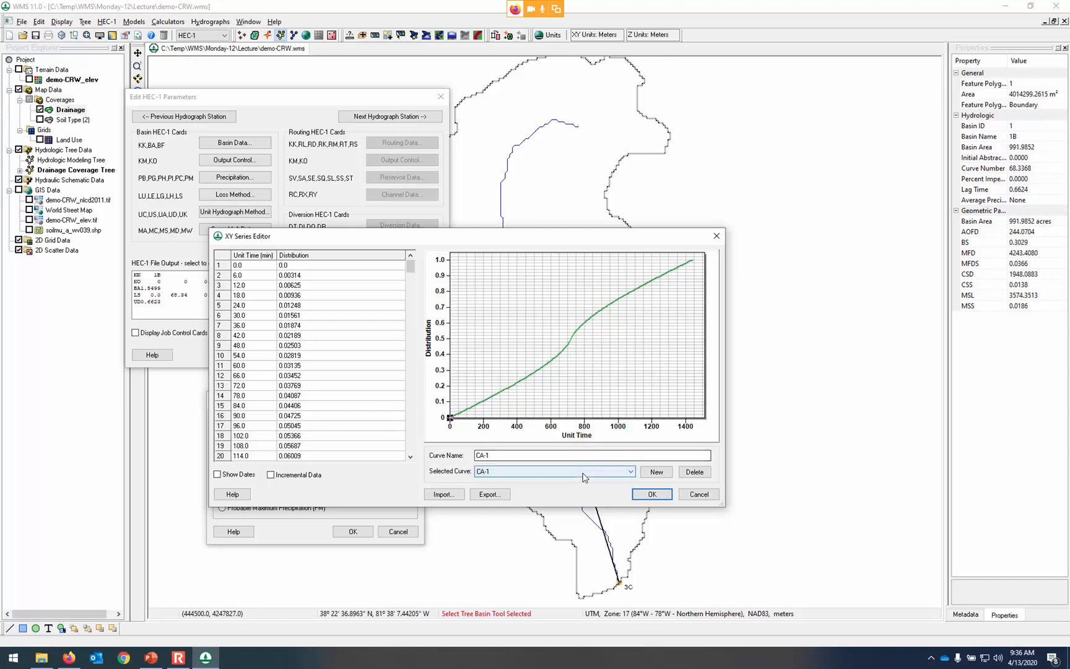
left_click(487, 259)
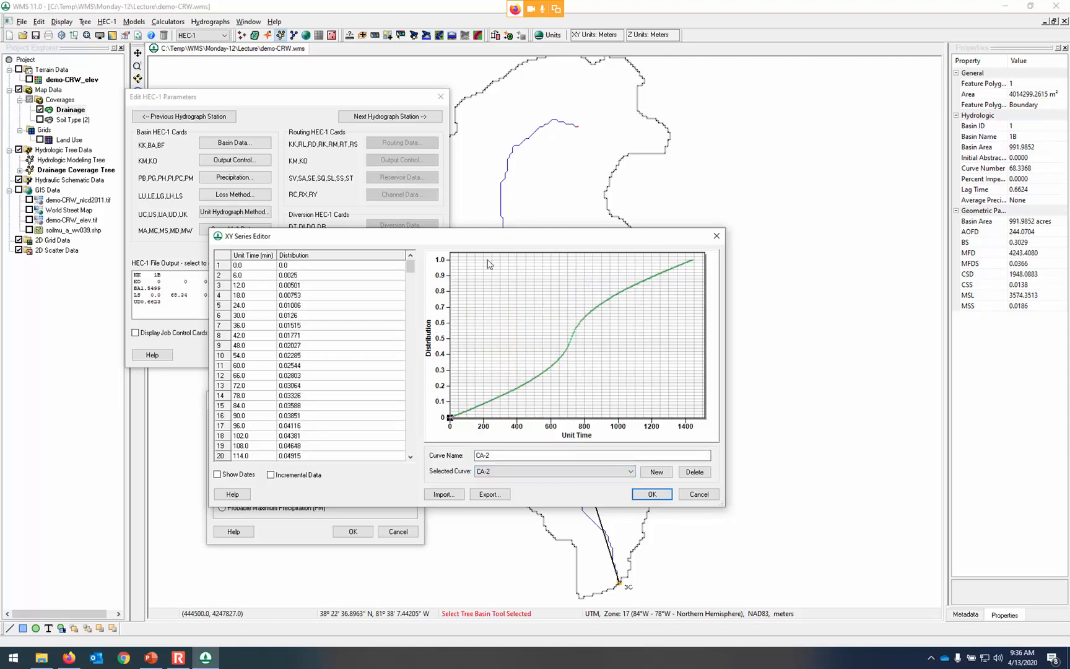
left_click(588, 472)
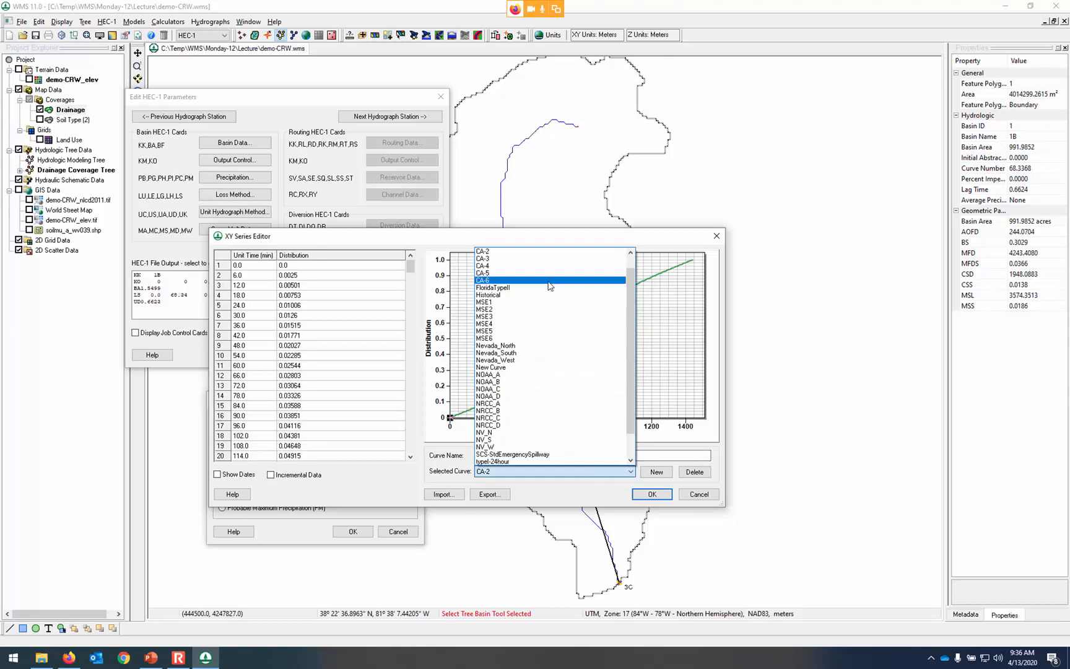
left_click(551, 267)
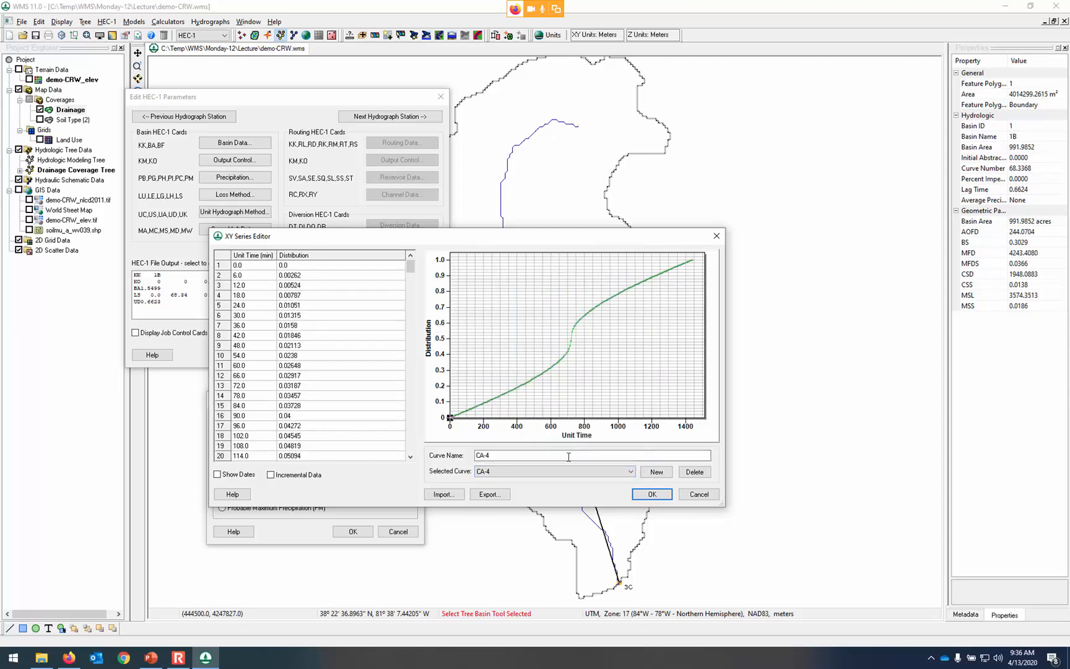
left_click(565, 475)
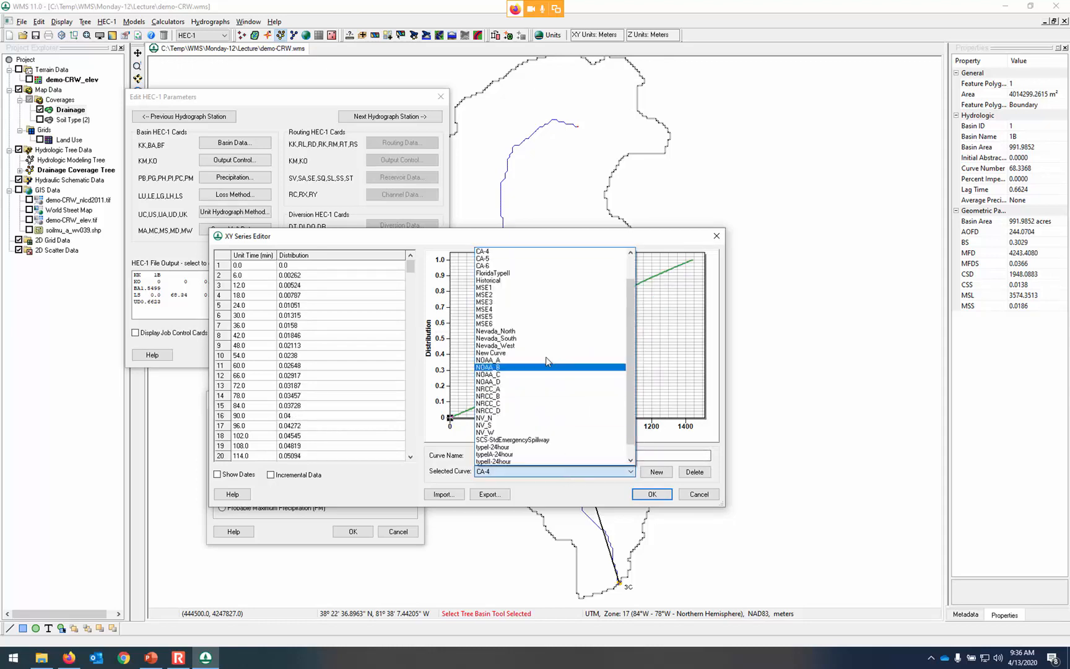
left_click(518, 261)
left_click(539, 472)
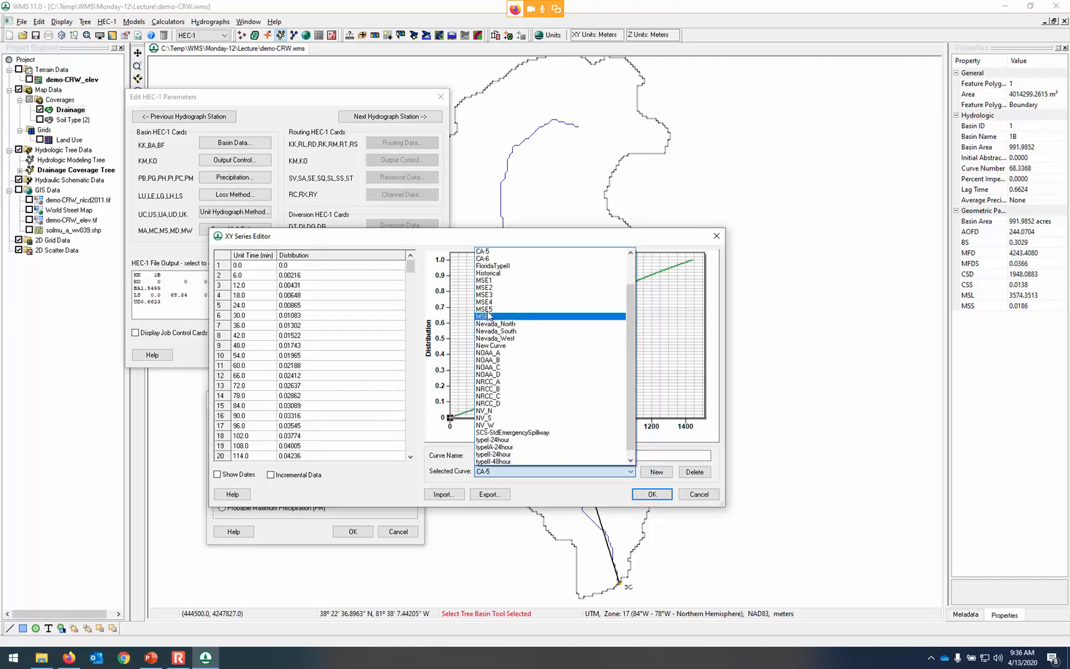
left_click(499, 259)
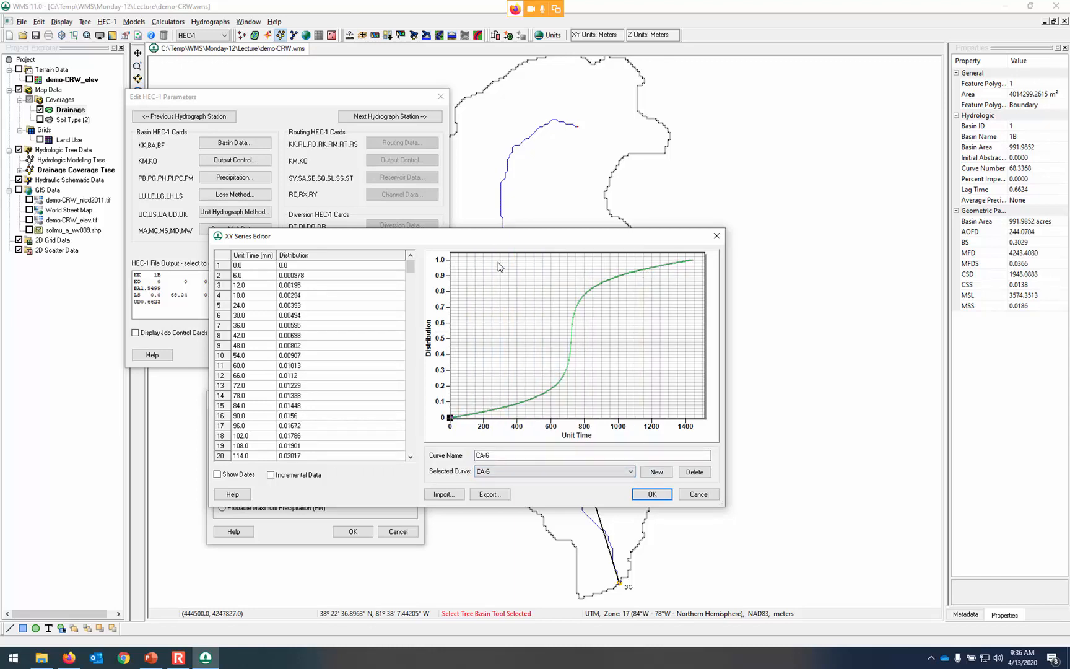
Assign the typeII-24hour curve as the rainfall distribution and confirm basin 1B's precipitation settings.
left_click(573, 478)
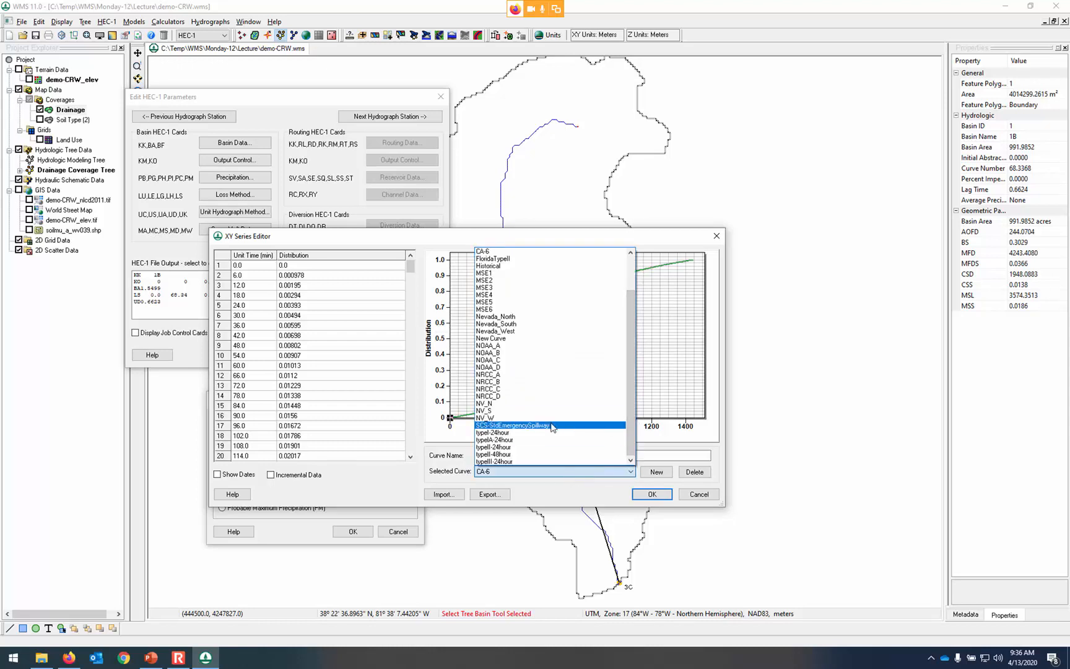
left_click(517, 448)
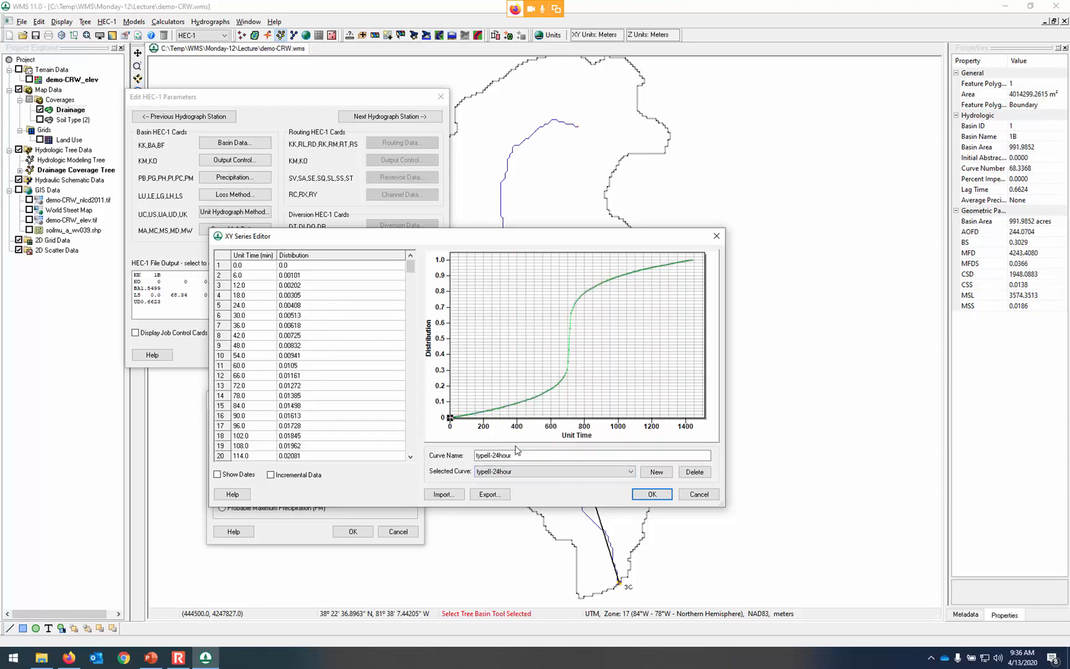
left_click_drag(410, 268, 347, 253)
left_click(651, 494)
left_click(353, 531)
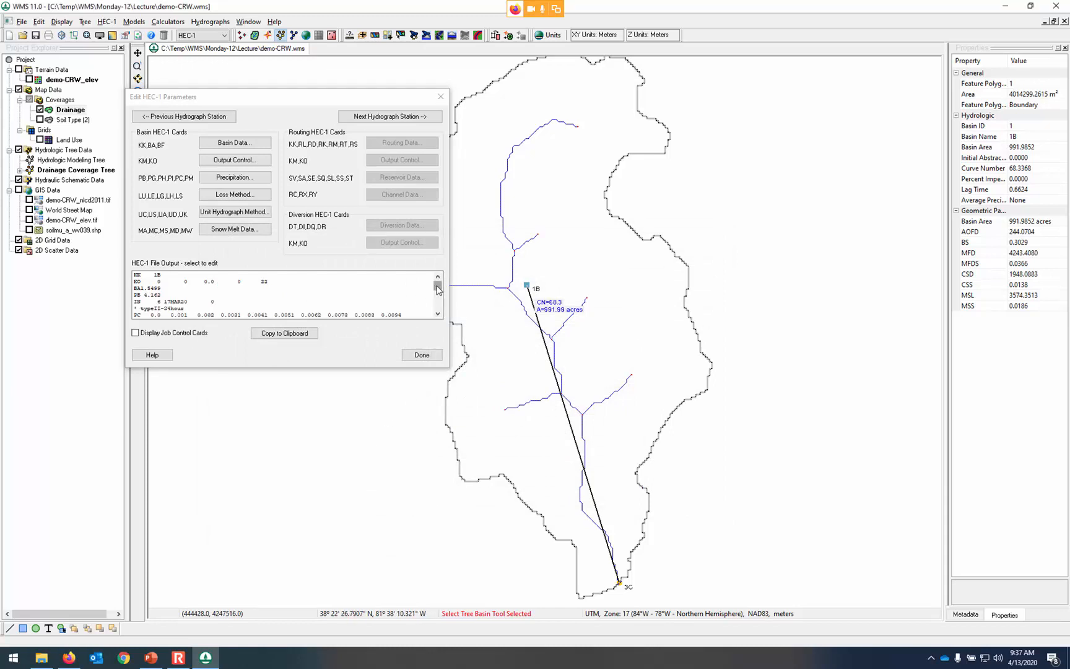
Review the precipitation cards in the HEC-1 file output and confirm the SCS curve number (LS) loss method for basin 1B.
mouse_move(437, 289)
left_mouse_down()
mouse_move(438, 309)
mouse_move(438, 295)
left_mouse_up()
left_click_drag(438, 291, 438, 292)
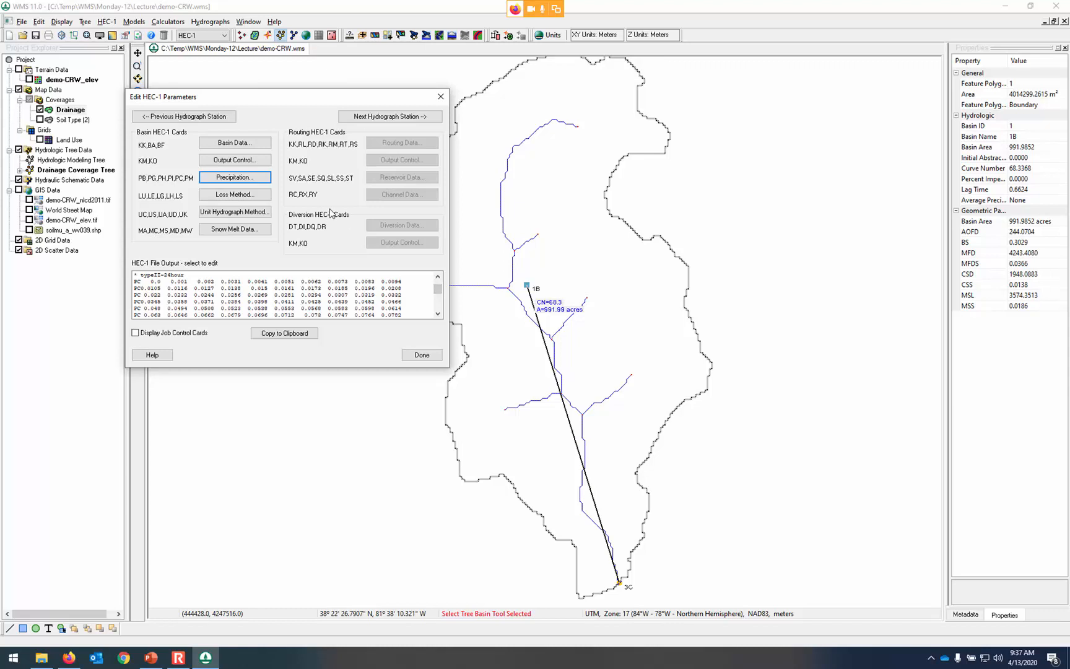
left_click(260, 195)
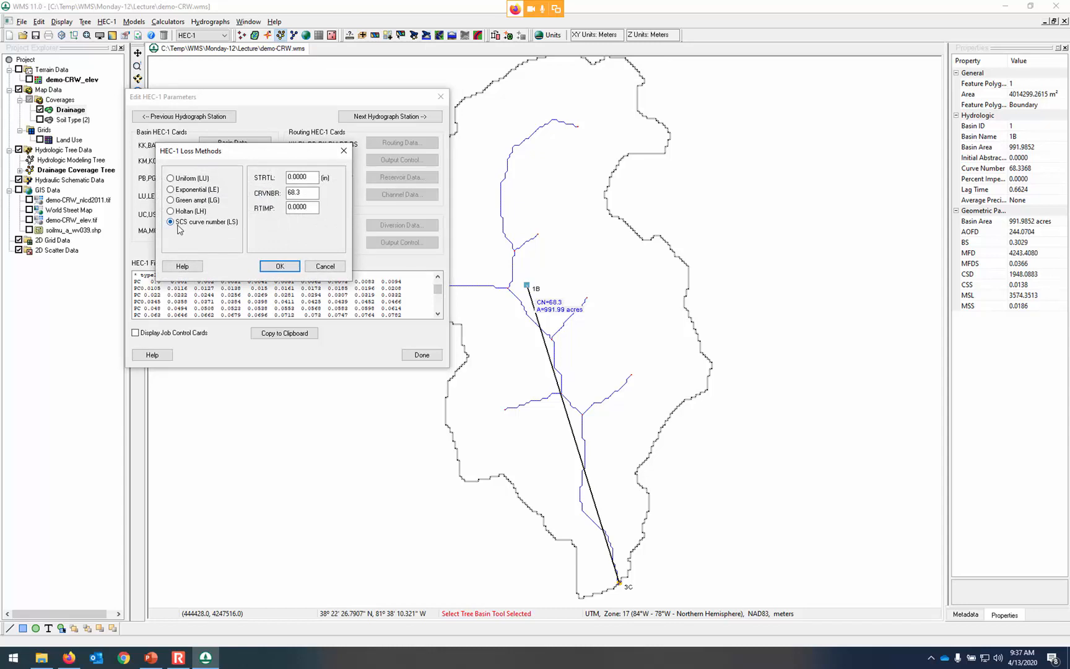
left_click(303, 192)
left_click(280, 266)
Confirm SCS dimensionless (UD) as basin 1B's unit hydrograph method and finish editing the HEC-1 parameters.
left_click(235, 212)
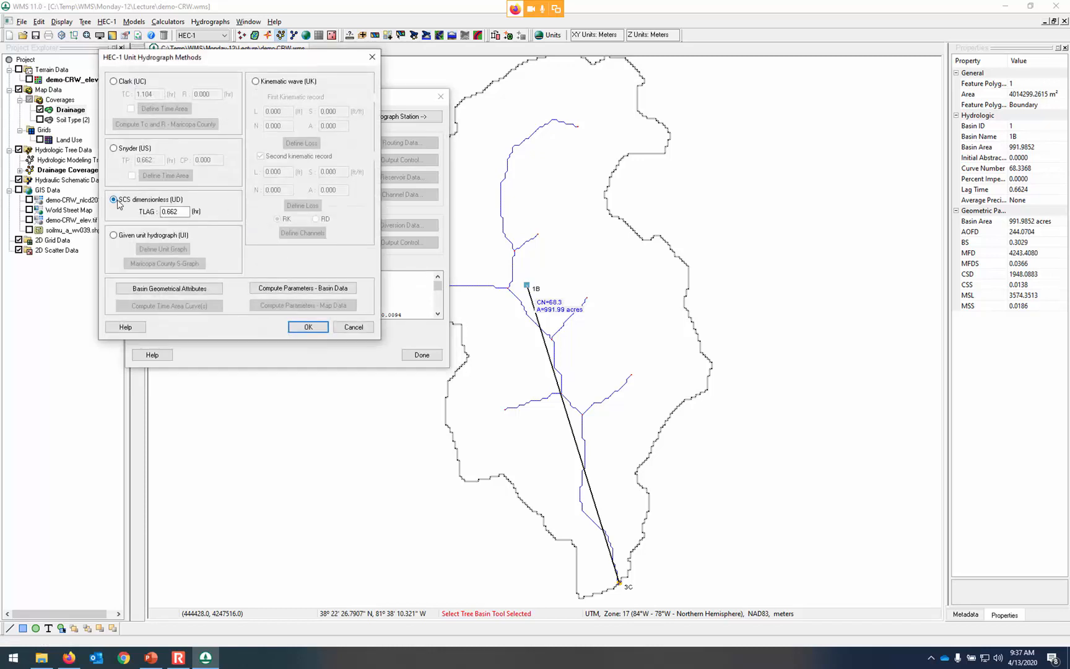
left_click(180, 211)
left_click(308, 326)
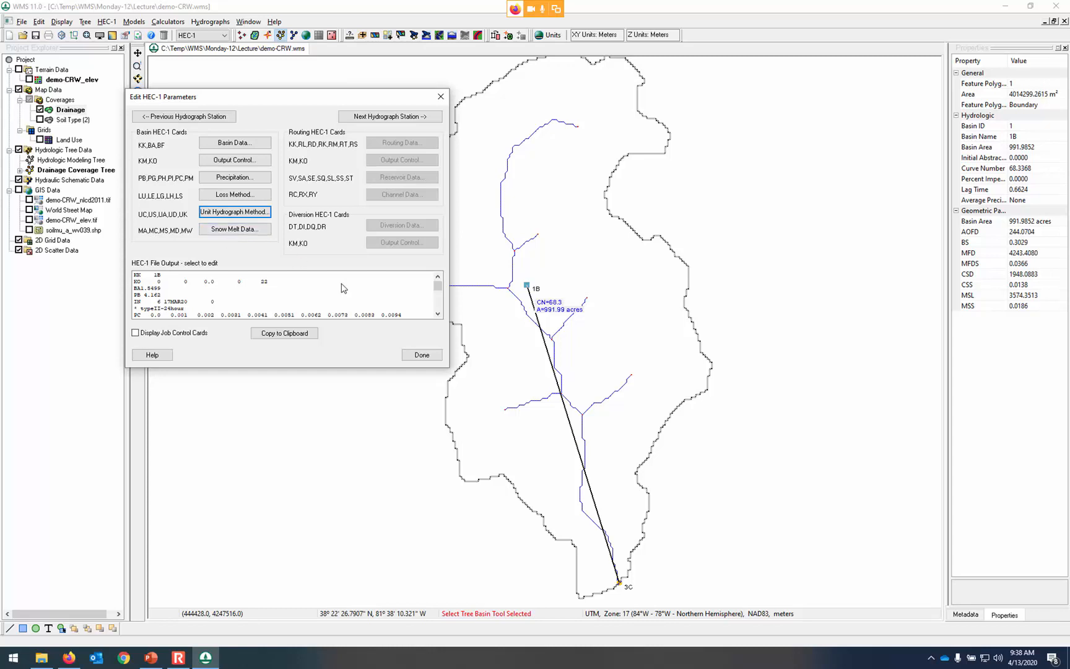
left_click(420, 357)
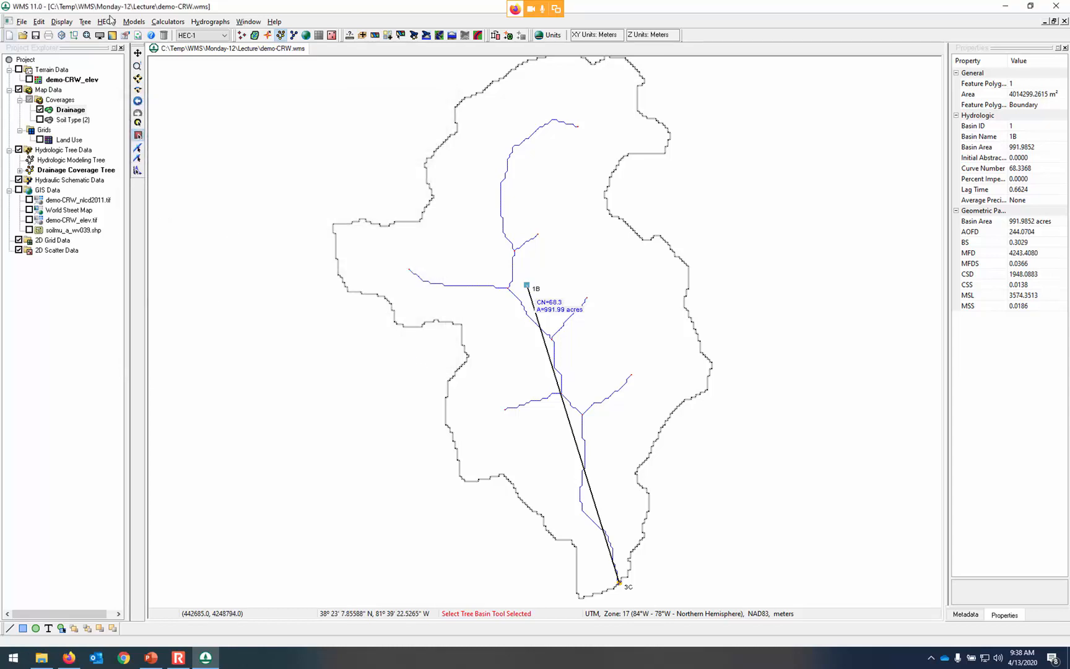
Set up a HEC-1 simulation run with its input file untitled.hc1 in a new HEC1-output folder inside Lecture.
left_click(112, 23)
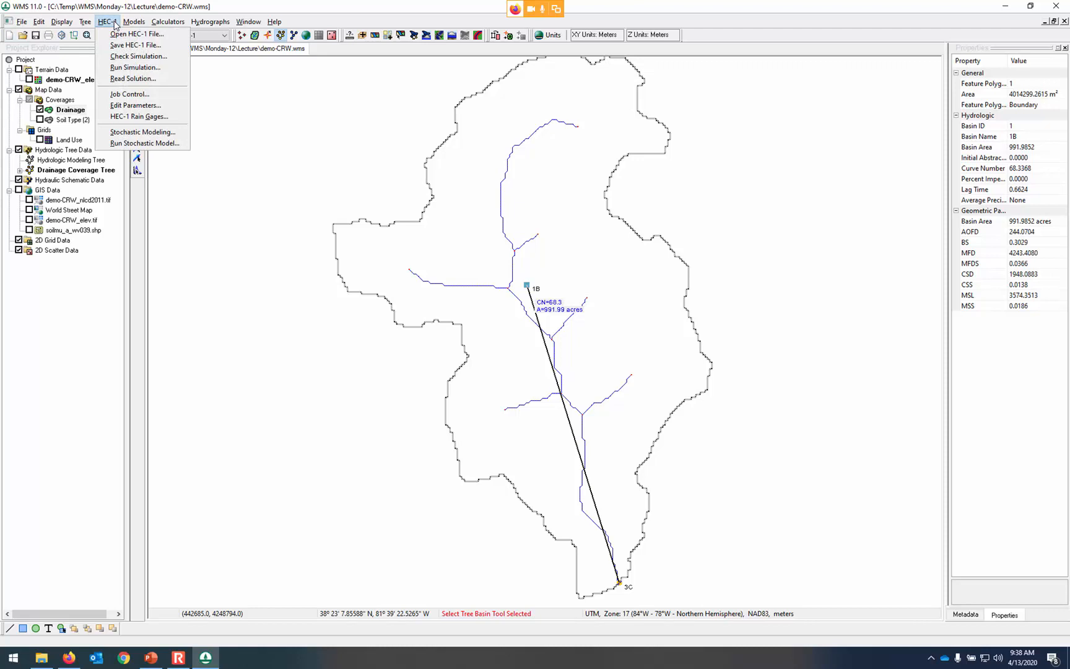
left_click(122, 69)
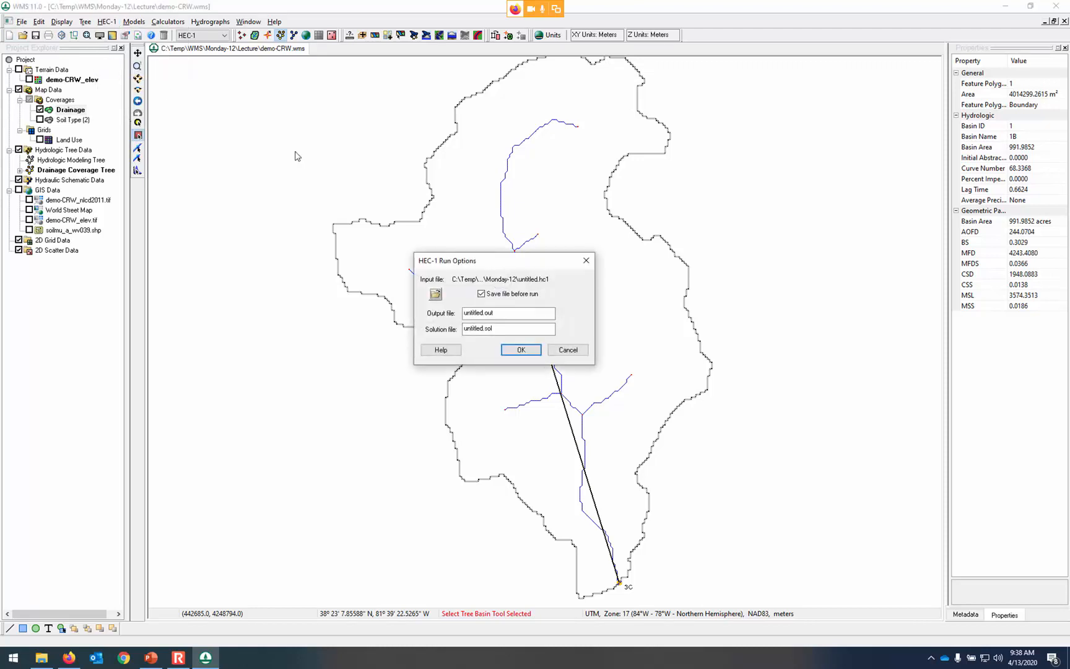
left_click(436, 295)
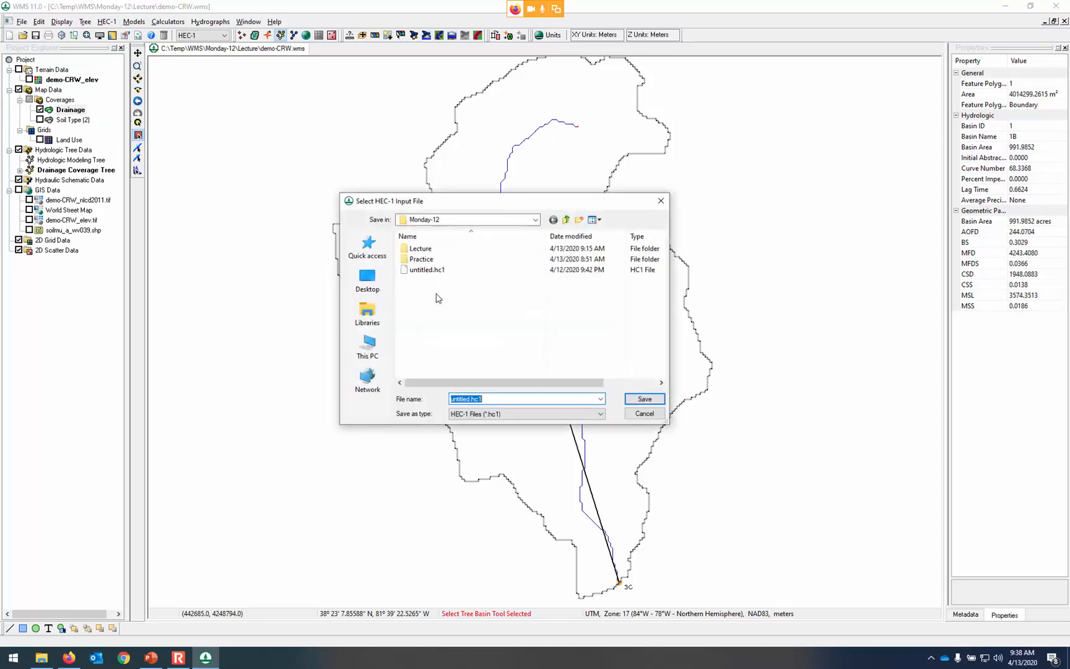
double_click(440, 249)
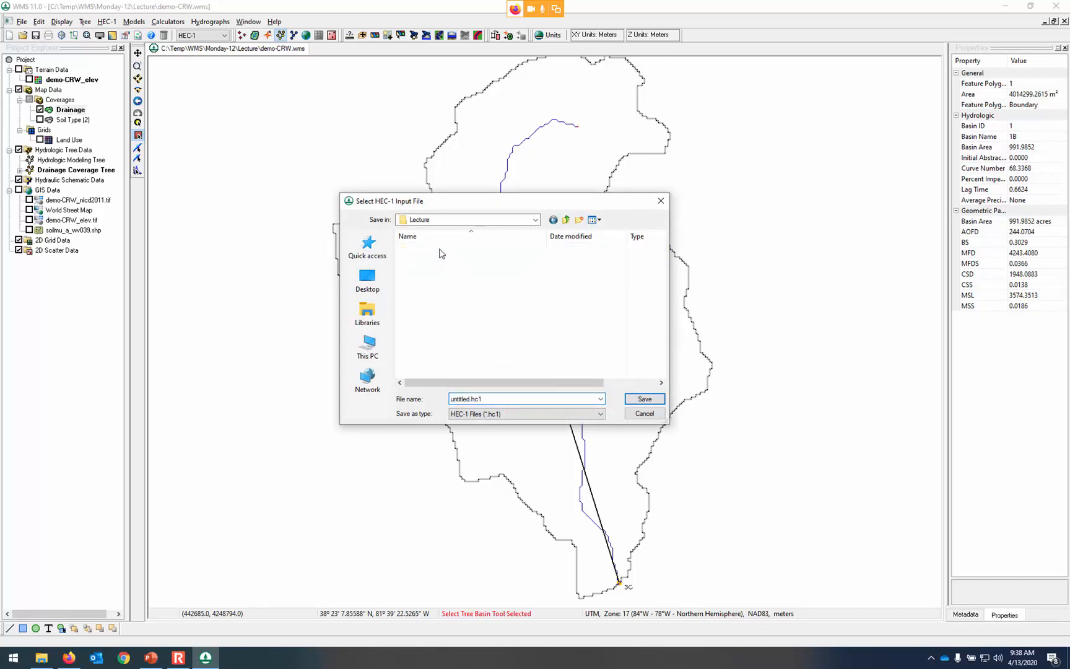
left_click(580, 220)
type("HEC1")
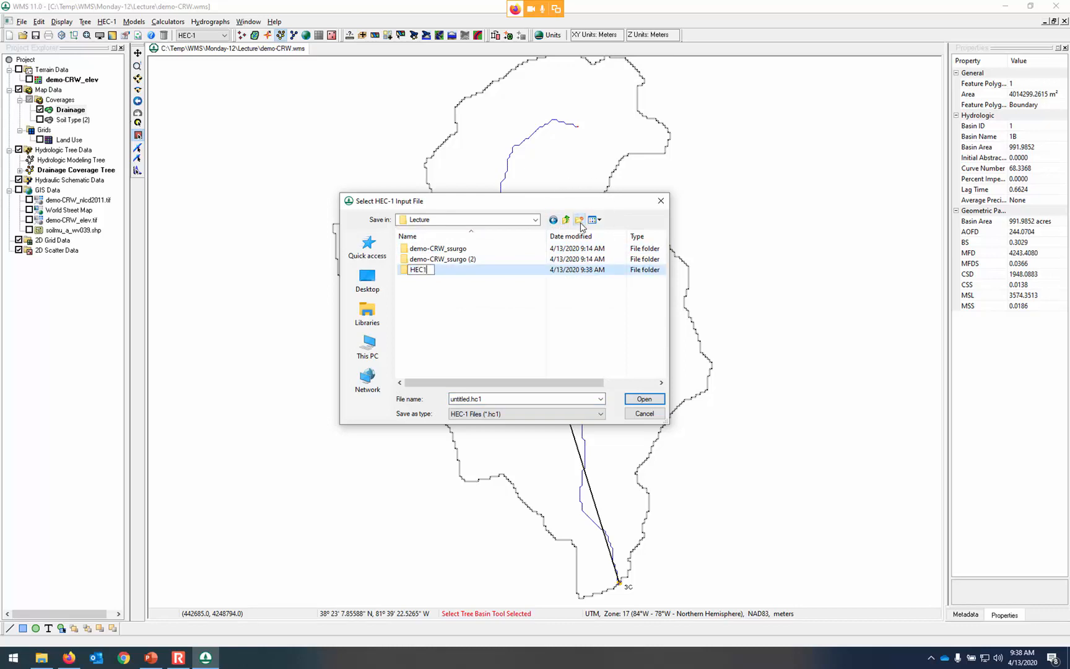
type("-output")
left_click(407, 274)
double_click(407, 274)
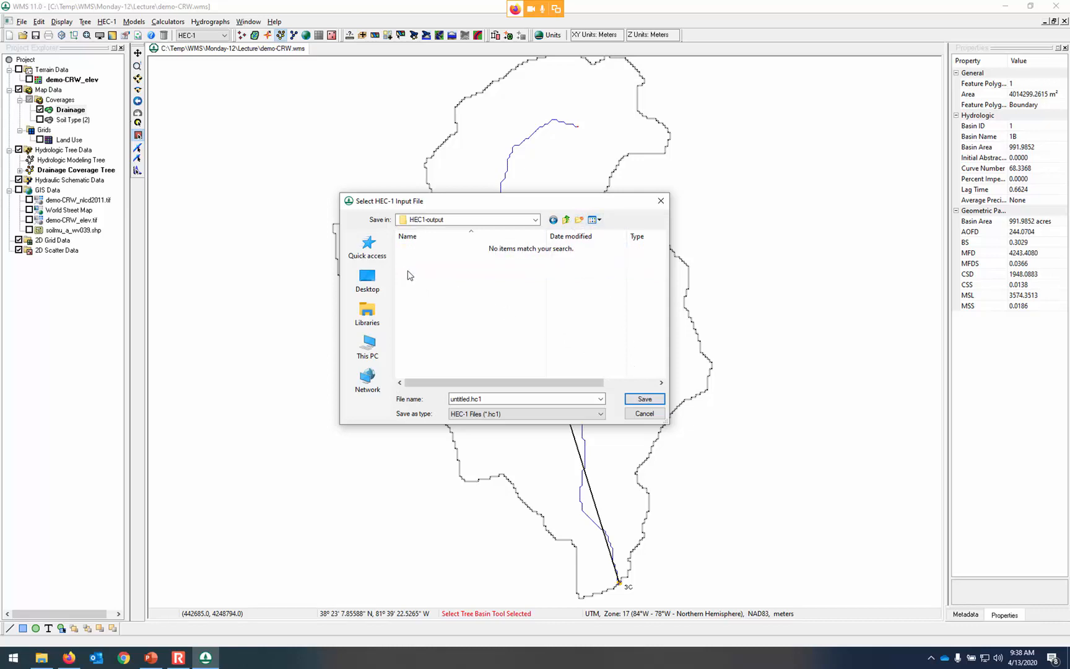
left_click(644, 399)
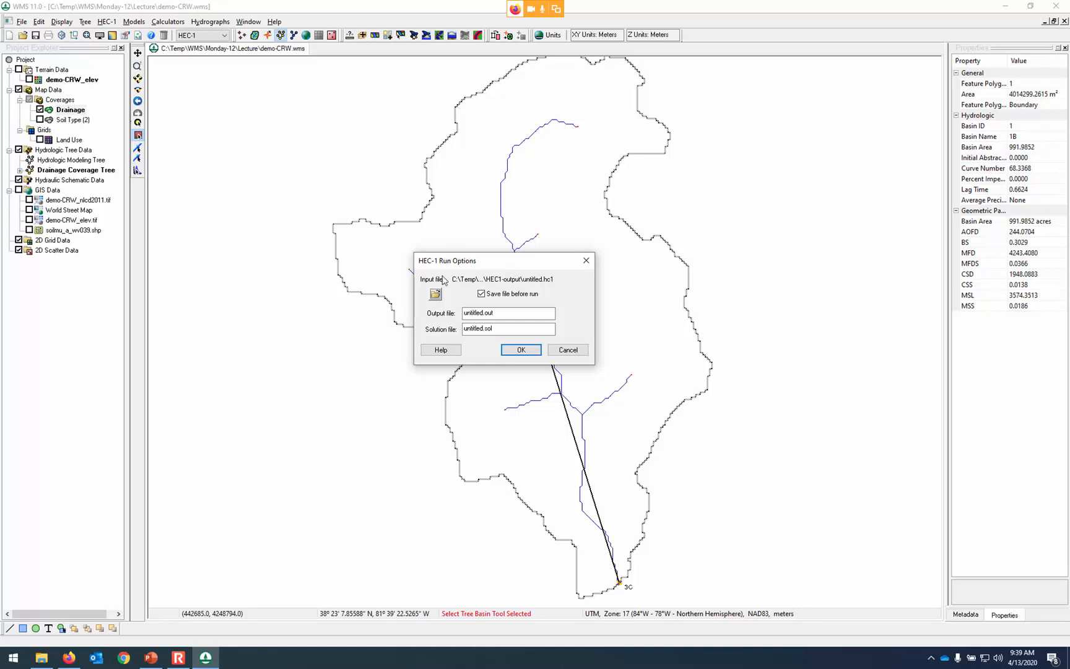
Check the full folder path of the HEC-1 input file and keep it in HEC1-output.
left_click(436, 293)
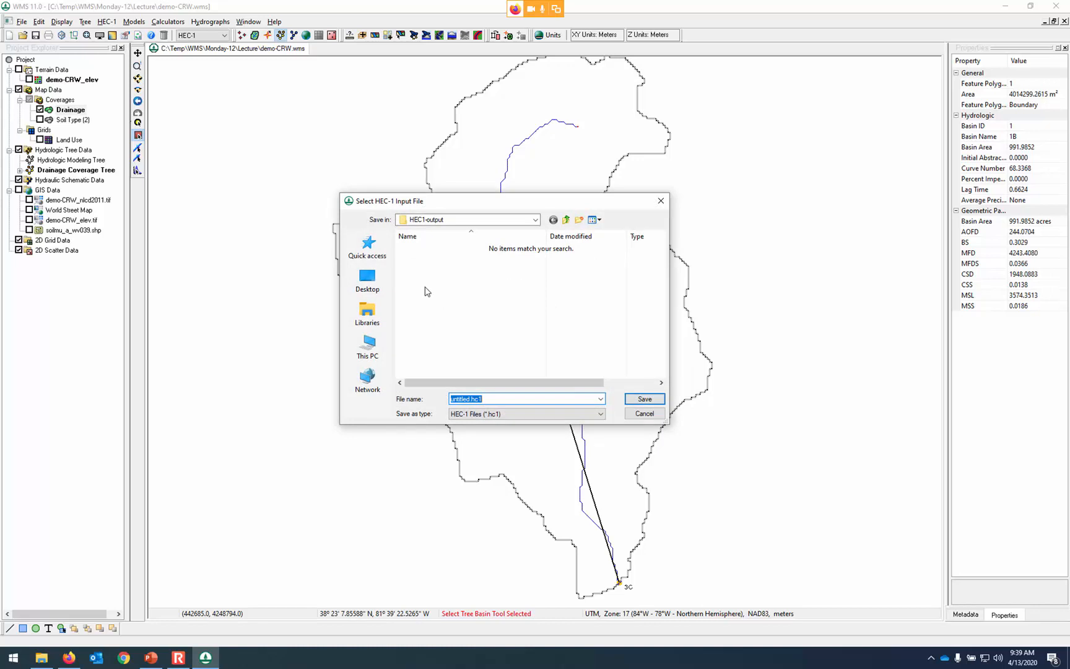
left_click(536, 220)
left_click(536, 221)
left_click(536, 220)
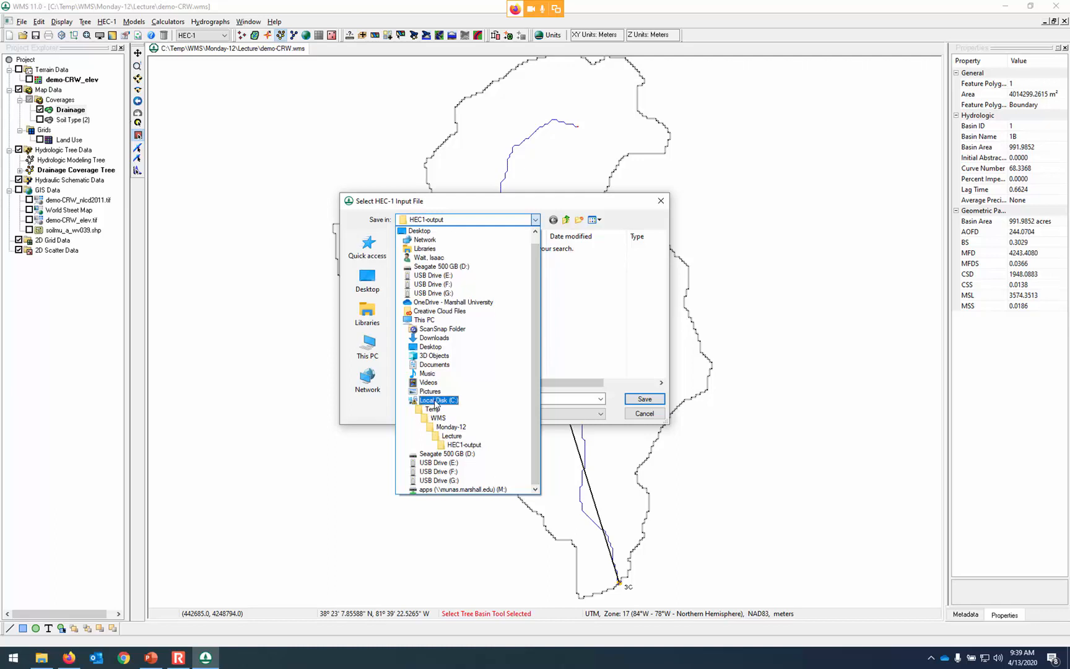
left_click(624, 396)
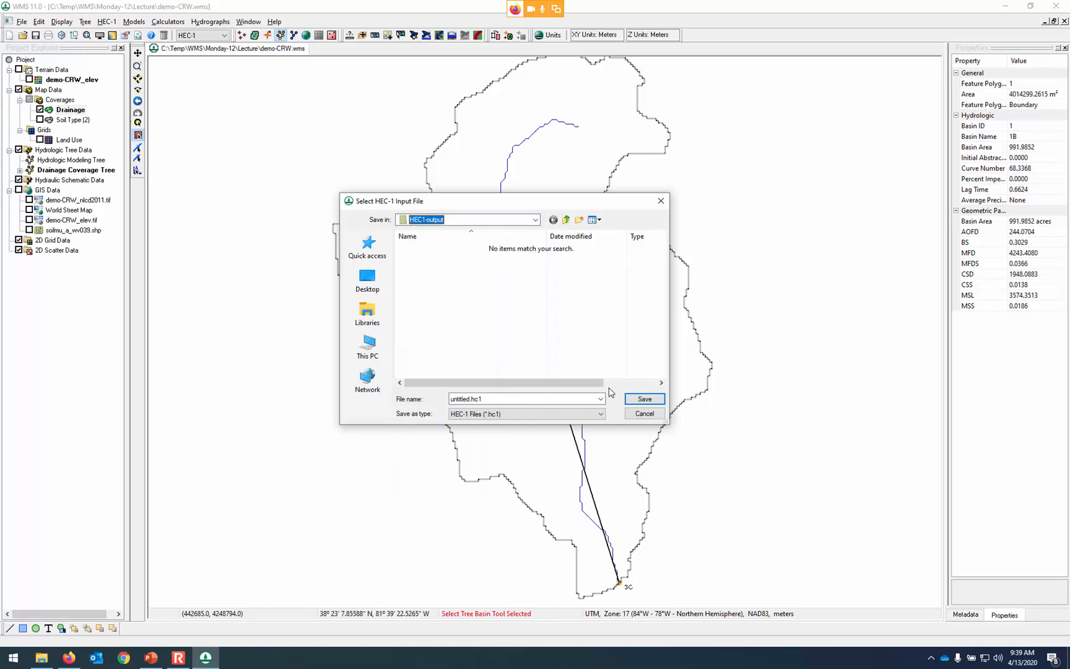
left_click(644, 400)
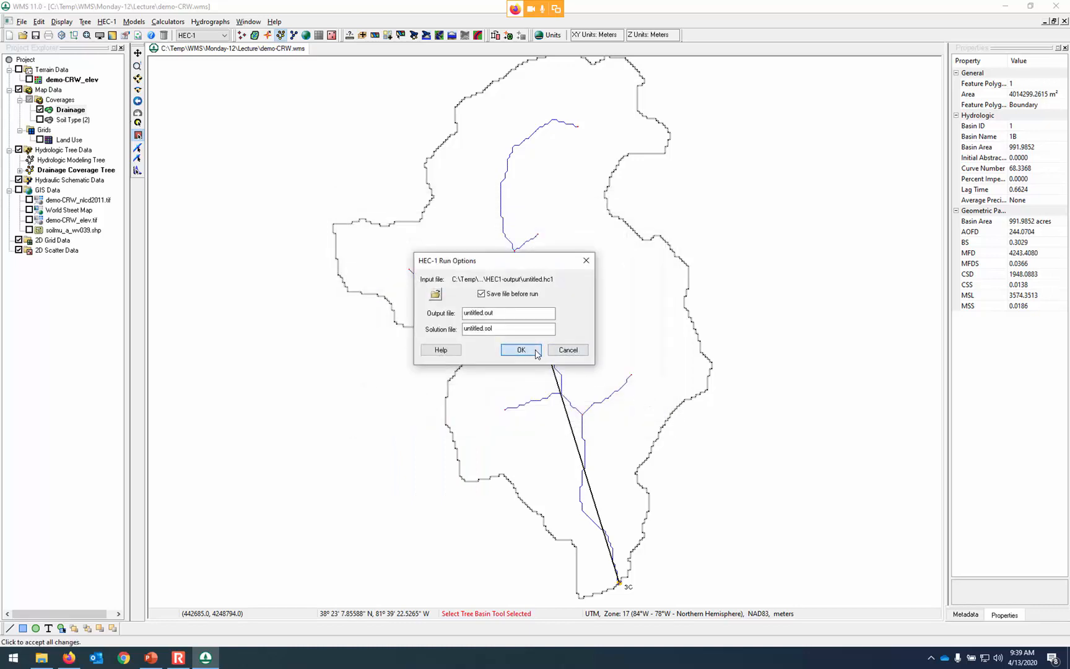
Run the HEC-1 simulation, check its completion message and read the solution into the project.
left_click(521, 350)
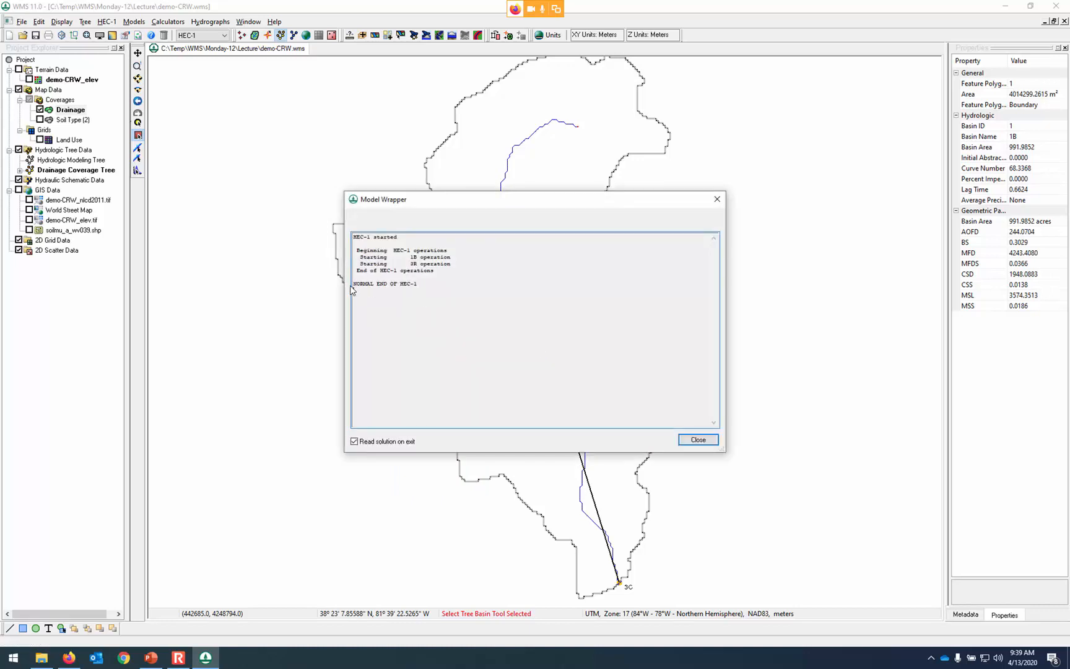
left_click_drag(354, 283, 419, 284)
left_click_drag(510, 205, 814, 268)
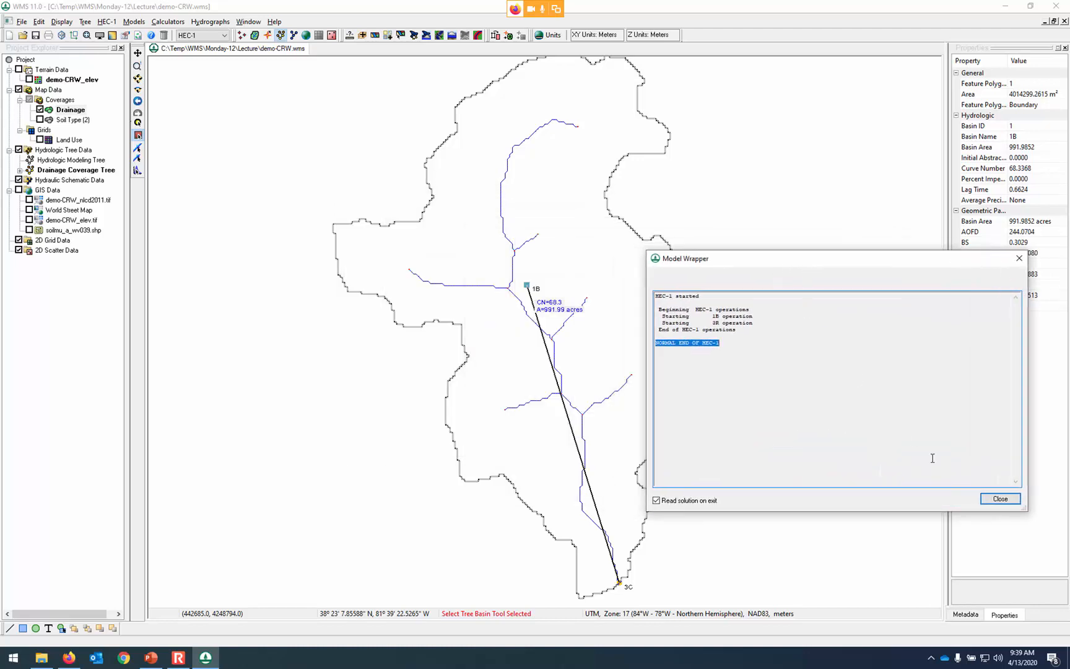
left_click(1015, 500)
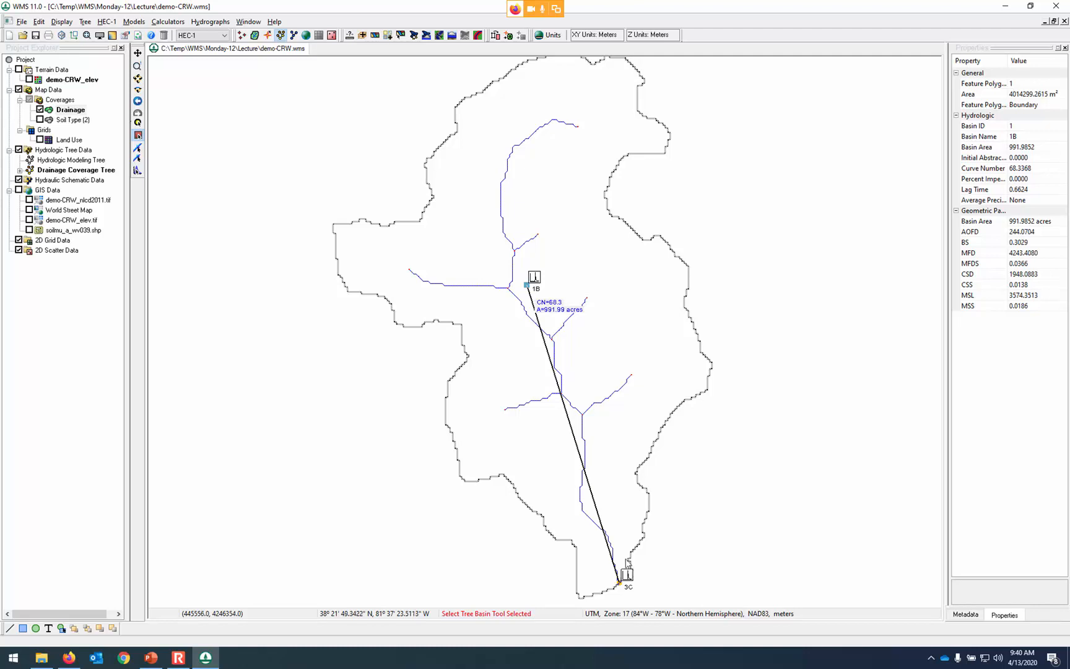
Examine the flow hydrographs of basin 1B and outlet 3C, enlarging the plot for basin 1B.
double_click(535, 277)
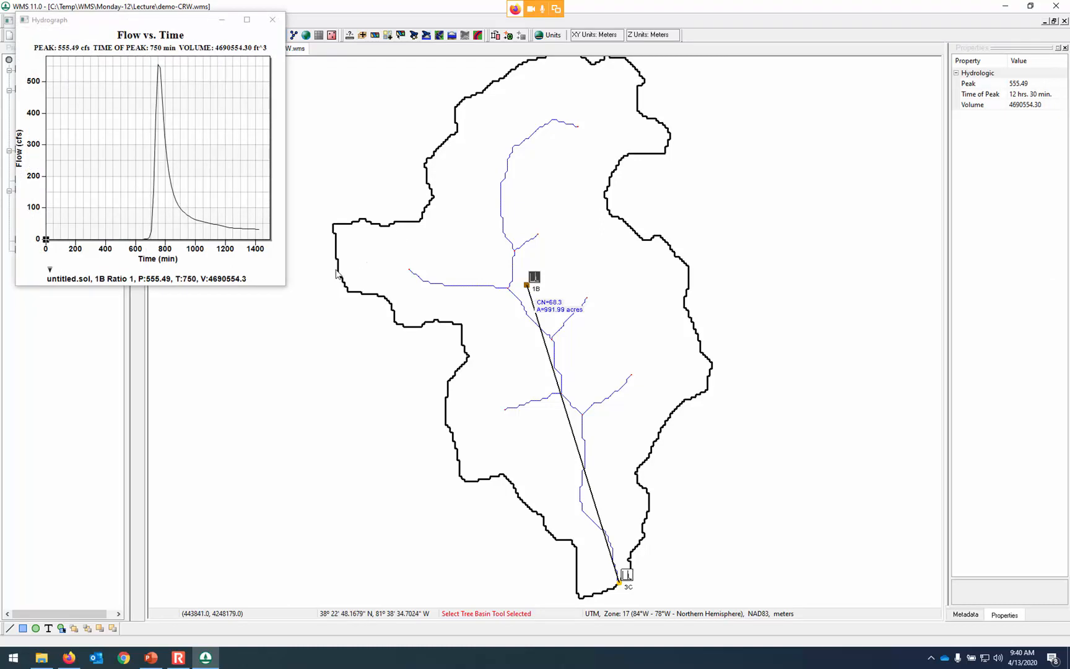
left_click_drag(286, 286, 482, 424)
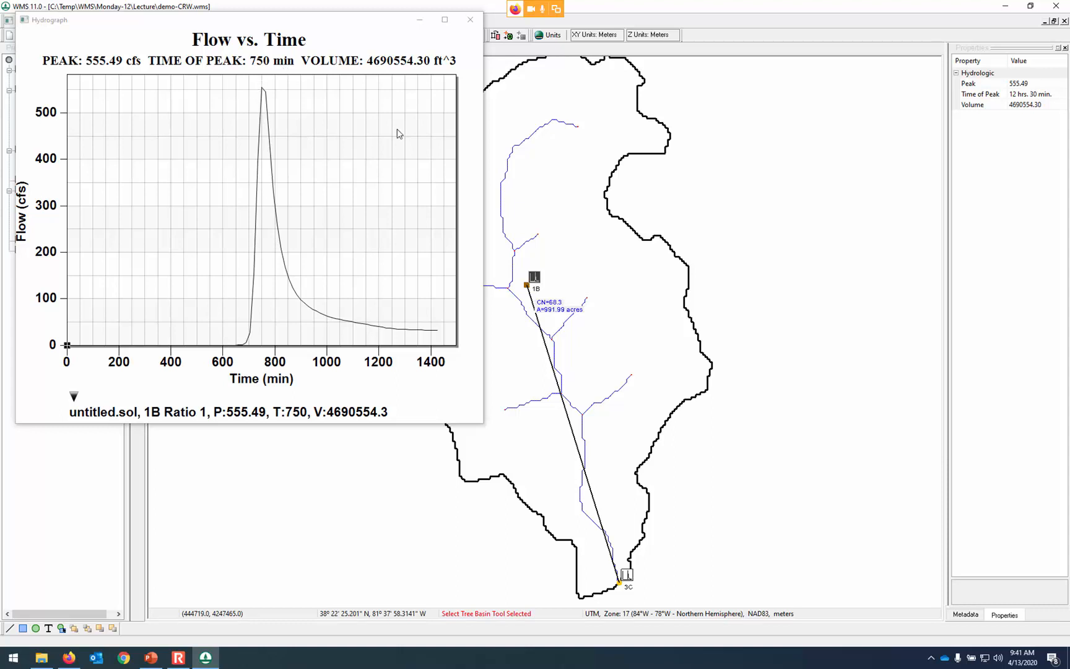
left_click(470, 21)
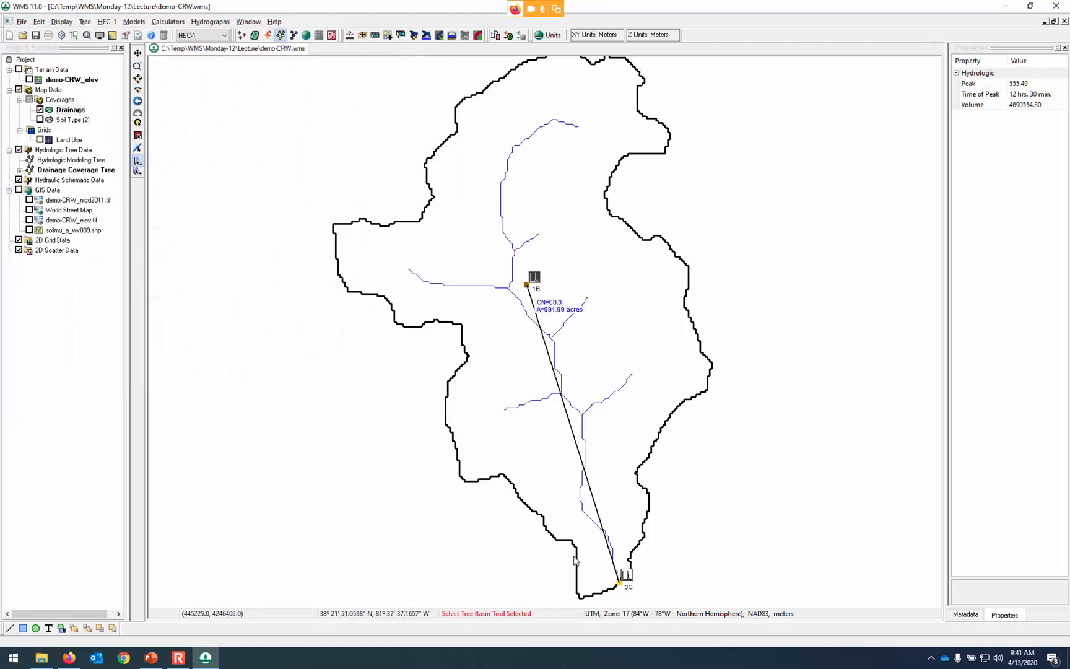
double_click(627, 575)
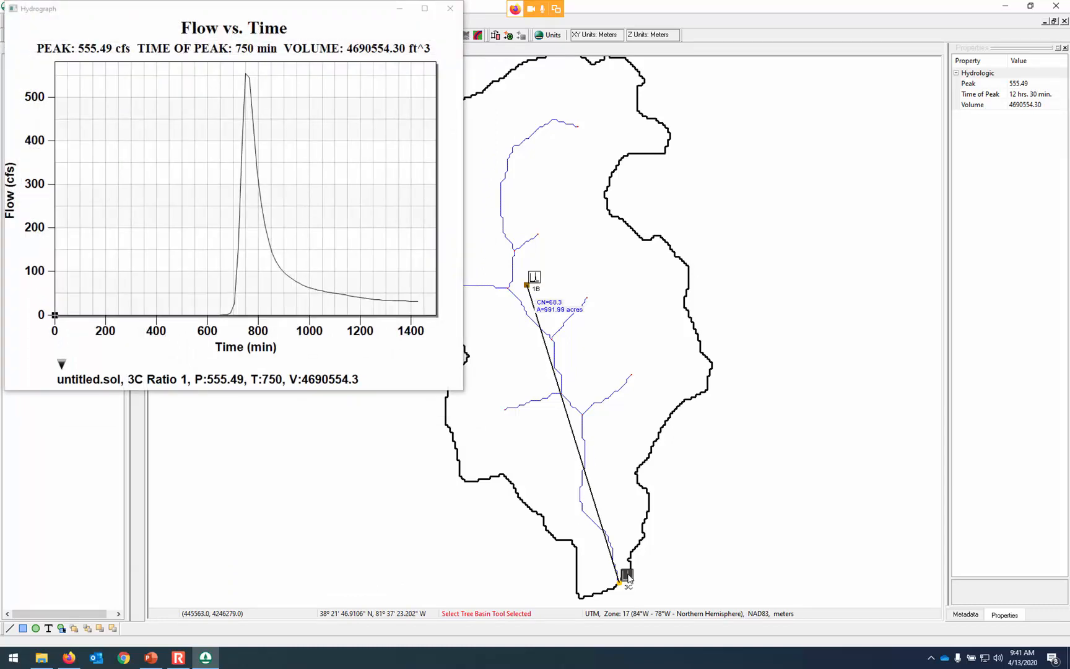
left_click(450, 10)
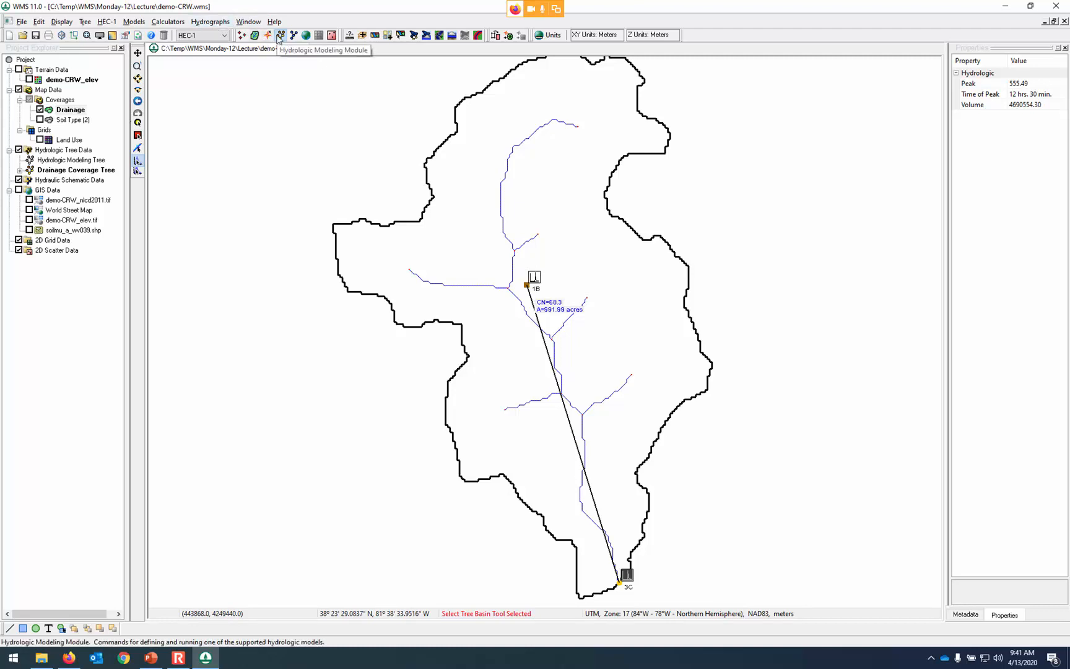
Delete all hydrographs and go to the Choose Outlet Locations stage of the hydrologic modeling wizard.
left_click(209, 23)
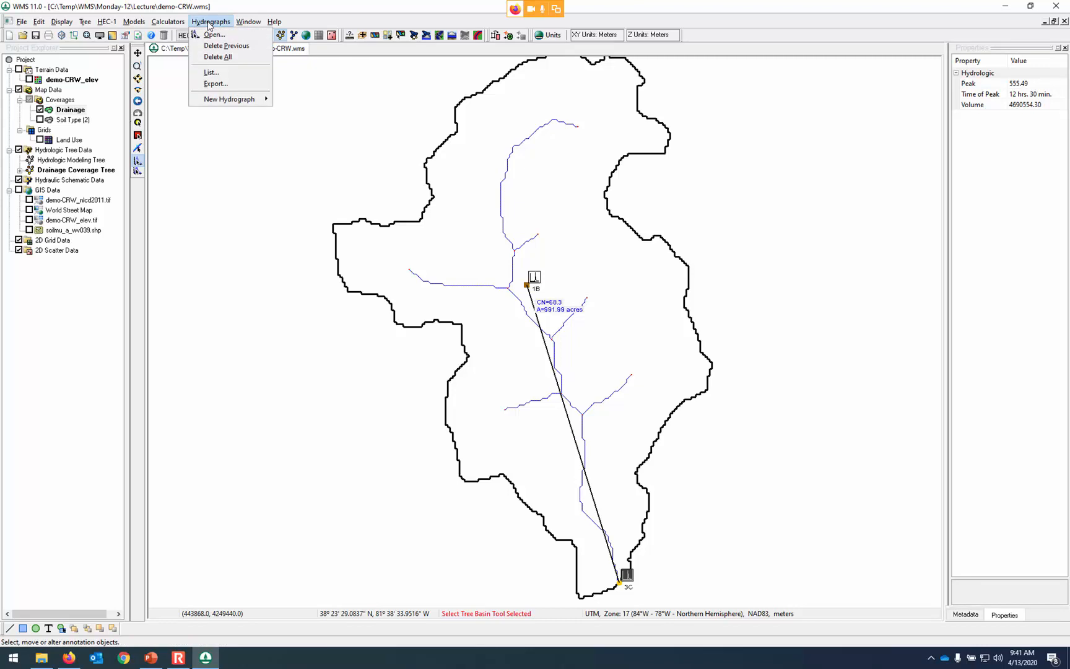
left_click(218, 57)
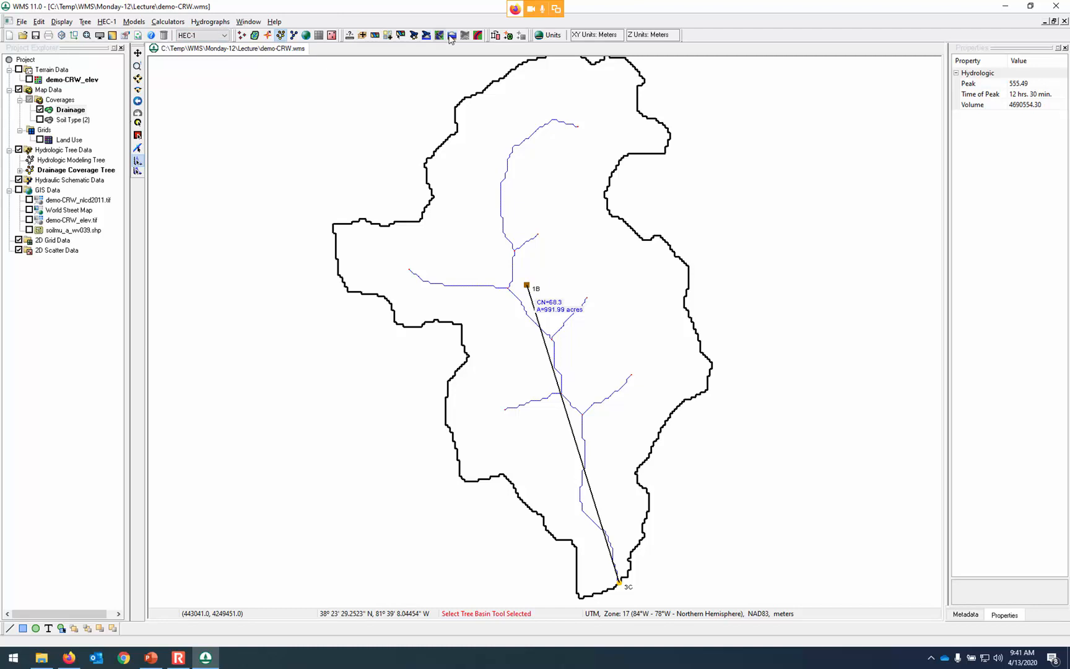
left_click(414, 38)
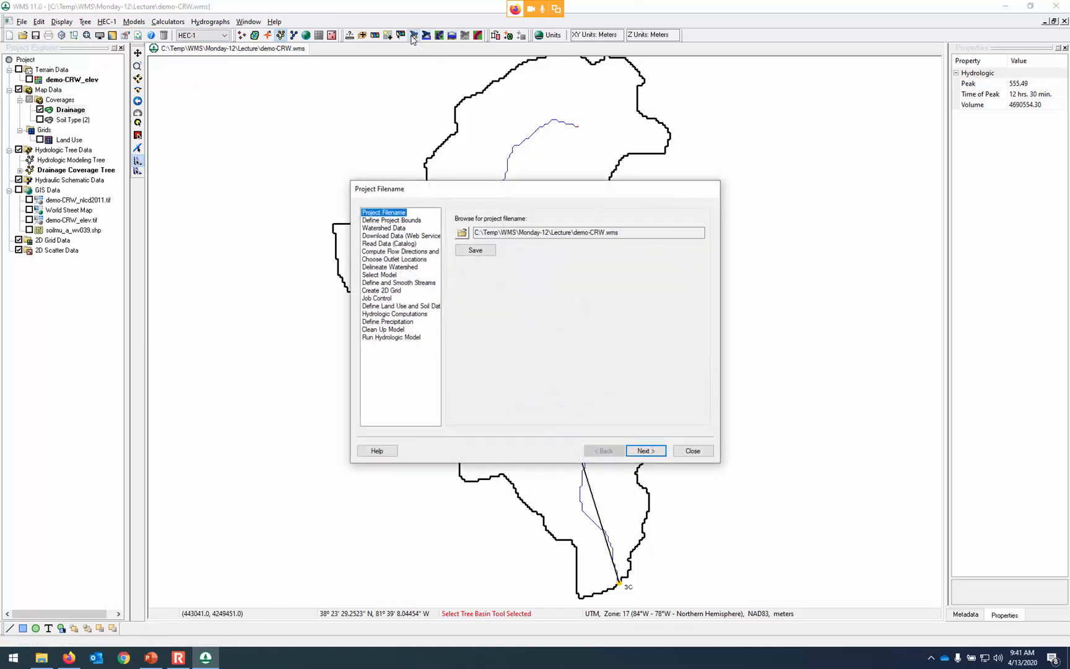
left_click(405, 260)
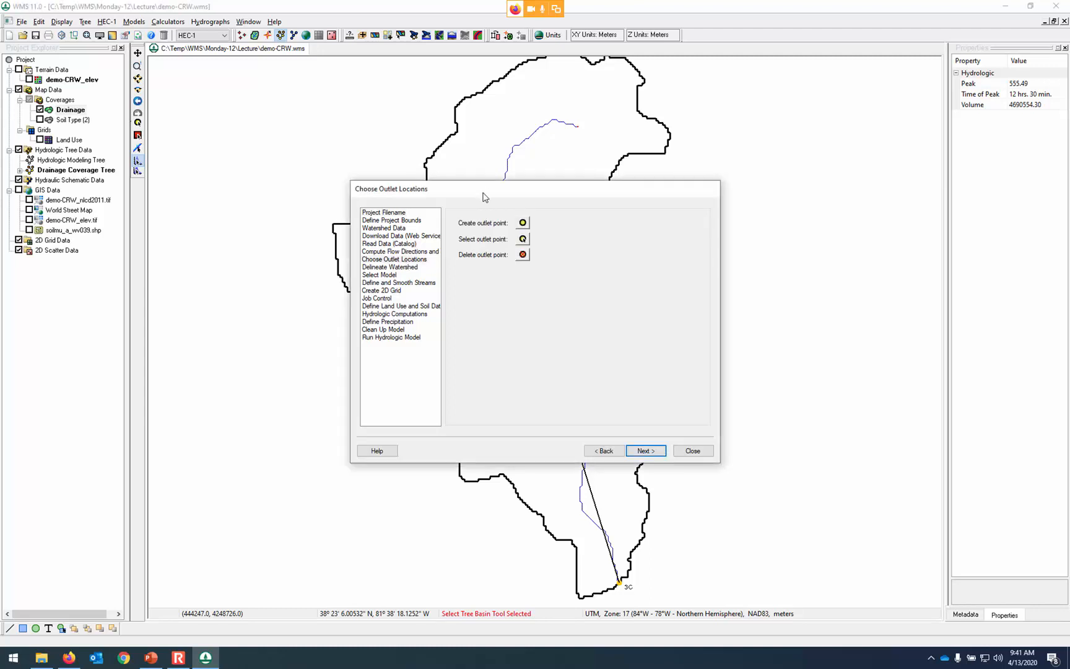
left_click_drag(504, 192, 784, 190)
Examine the stream network around basin 1B and its tributary junctions to locate a position for an interior outlet.
left_click(623, 242)
scroll(537, 296, "up", 4)
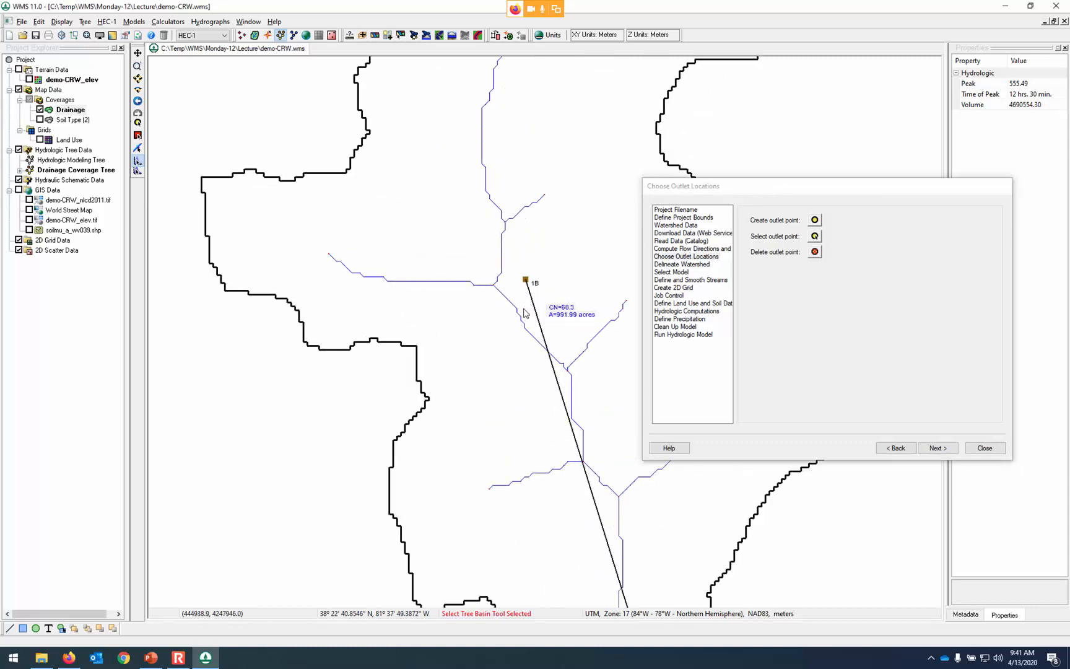
scroll(525, 329, "up", 3)
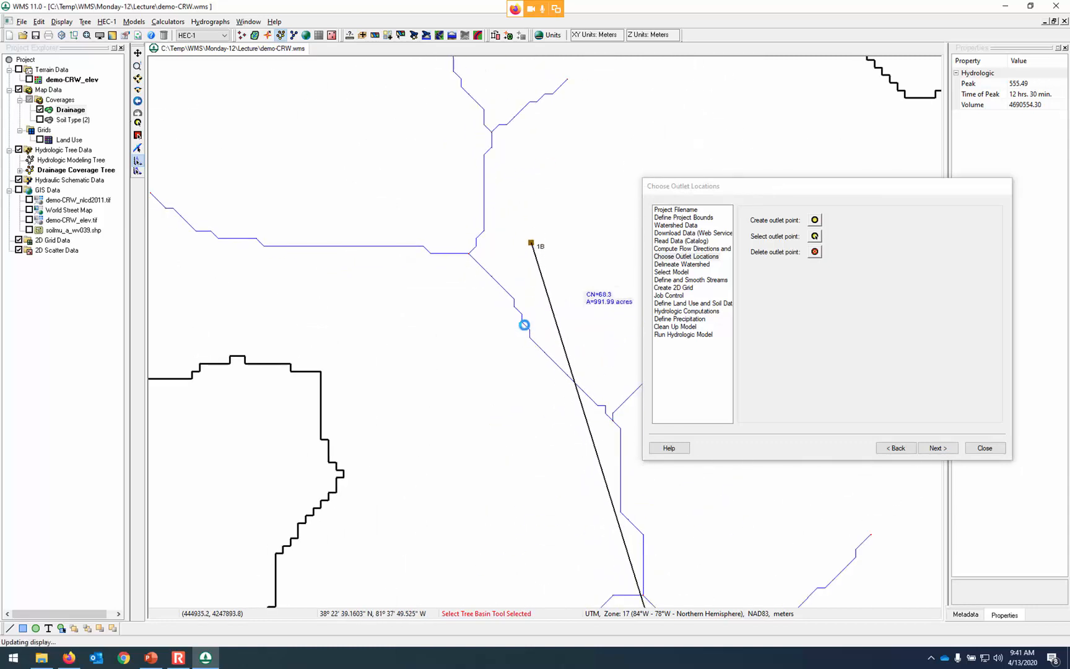
scroll(528, 330, "down", 3)
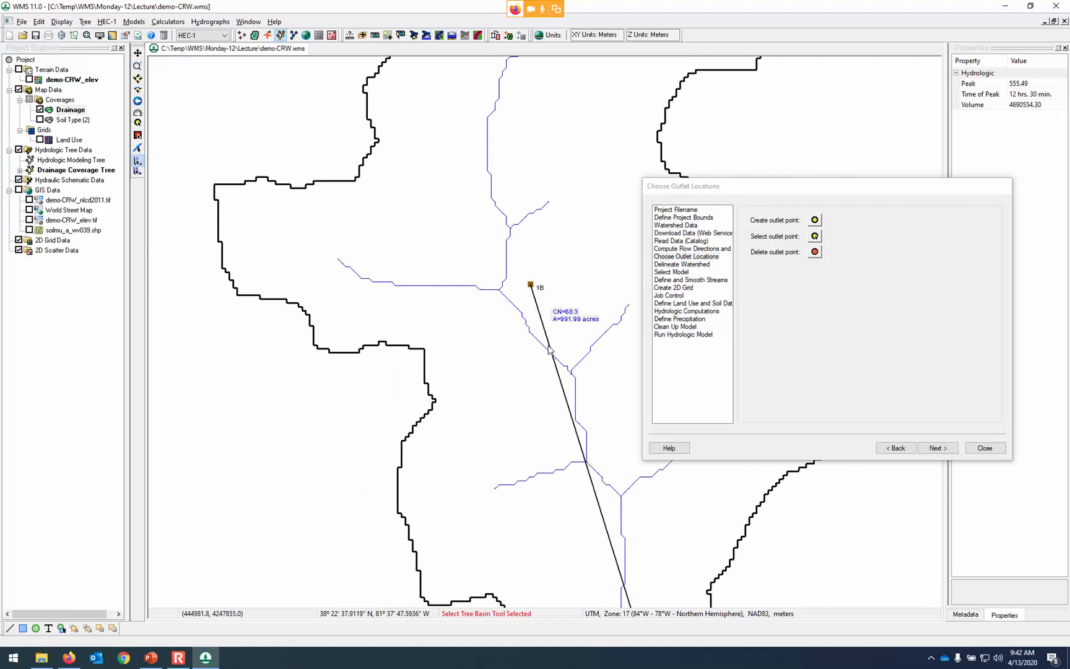
left_click(573, 377)
left_click(499, 290)
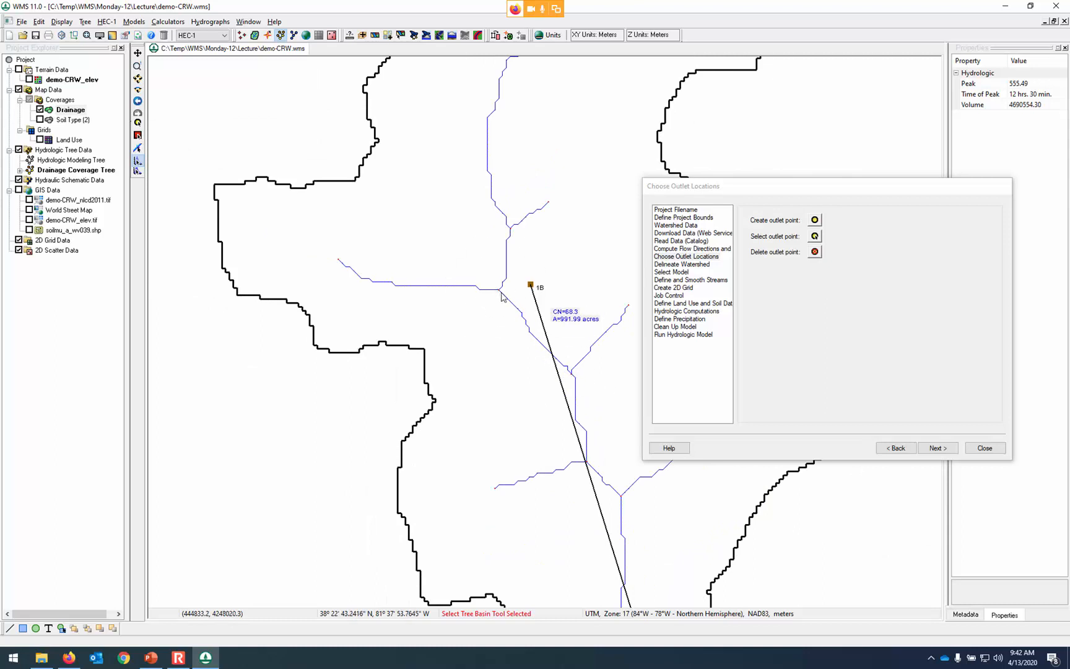
left_click(531, 336)
left_click(531, 336)
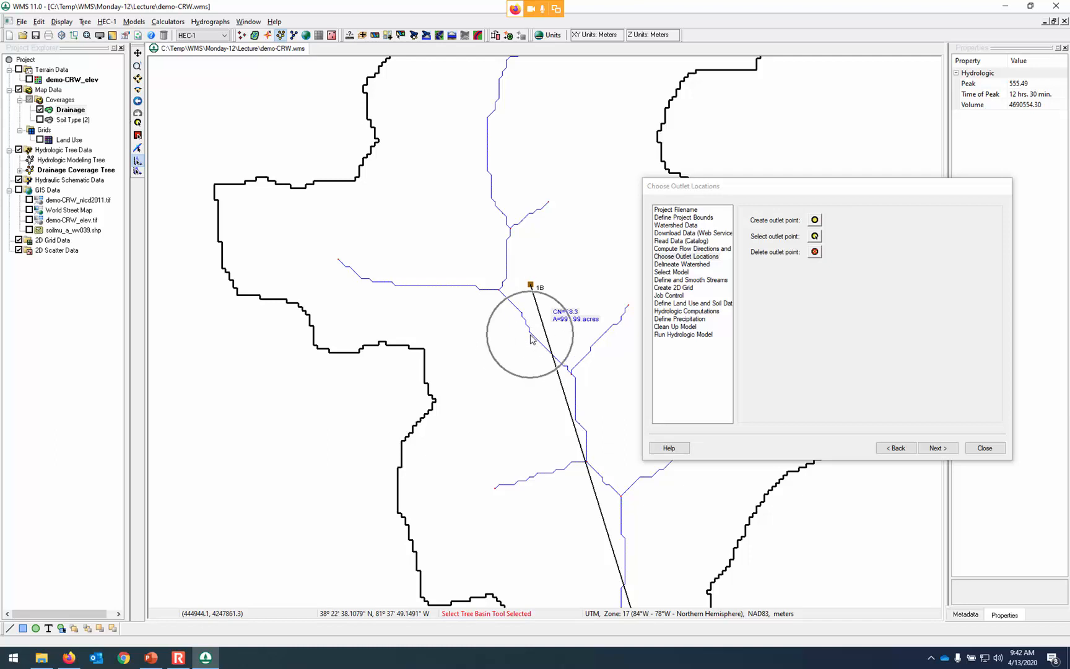
Display the demo-CRW_elev terrain and create an interior outlet point on the main stream channel, between the two tributary junctions near basin 1B.
left_click(815, 220)
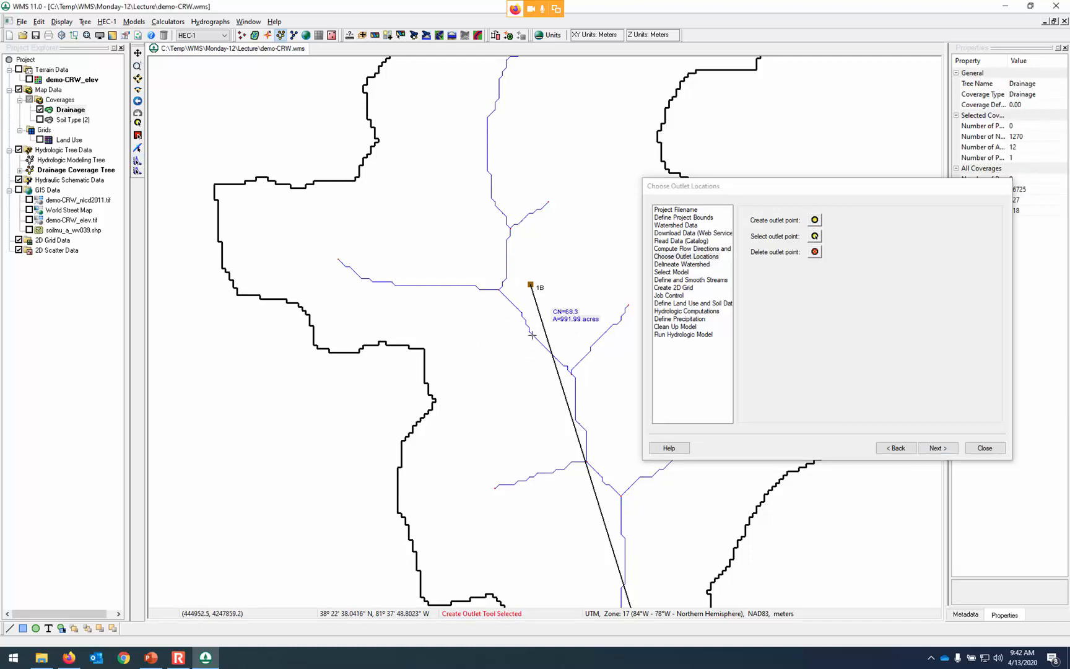
left_click(29, 80)
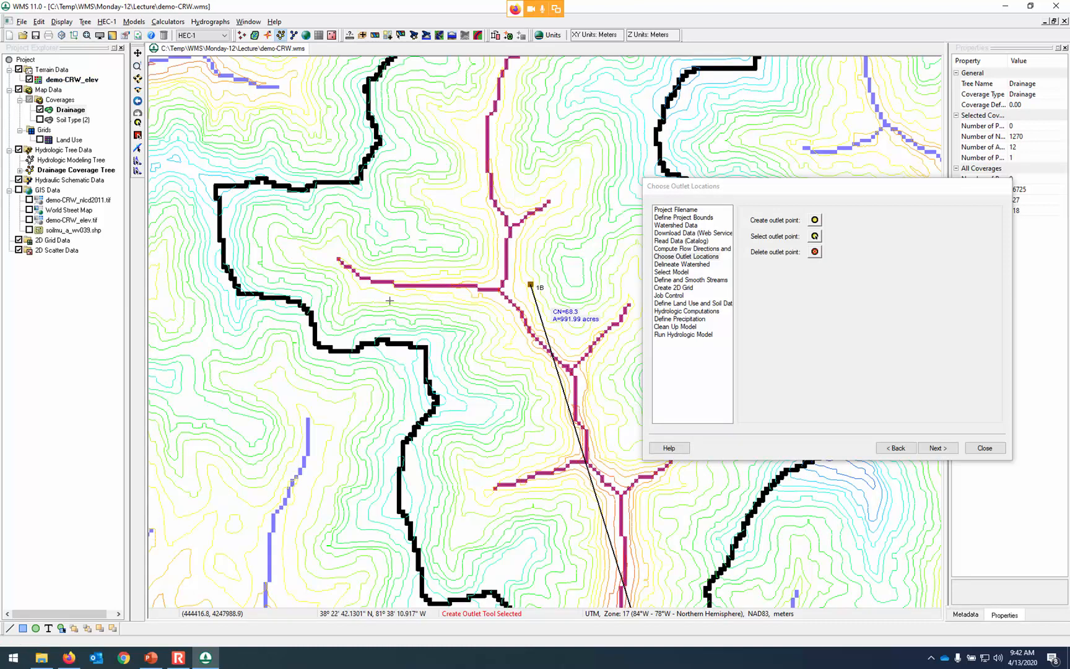
scroll(515, 321, "up", 2)
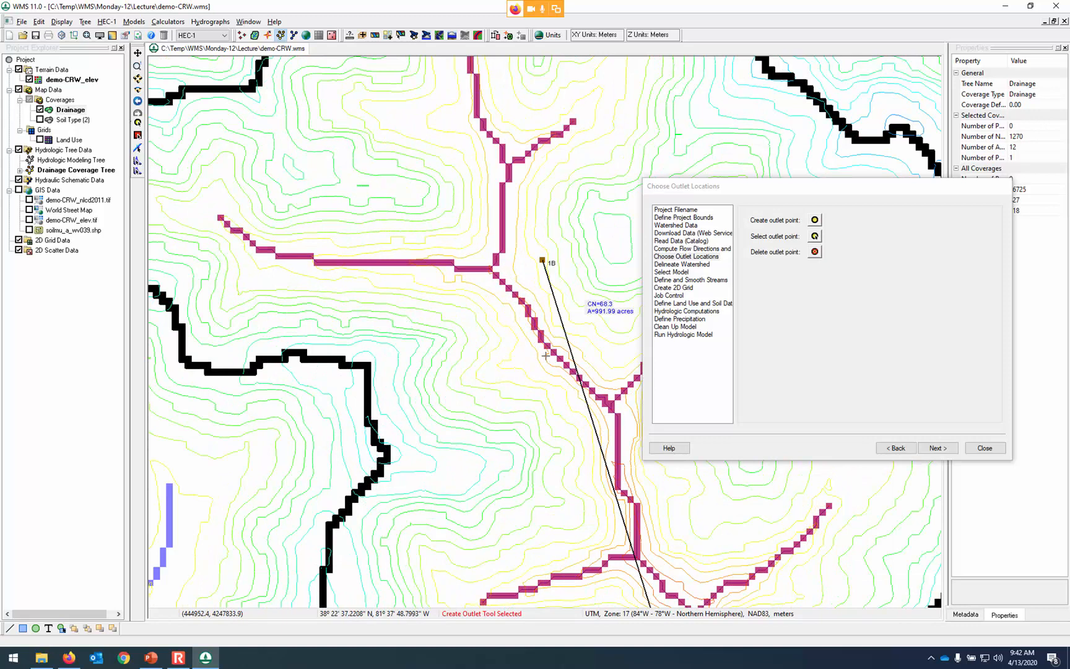
key("ctrl")
left_click(816, 222)
left_click(560, 358)
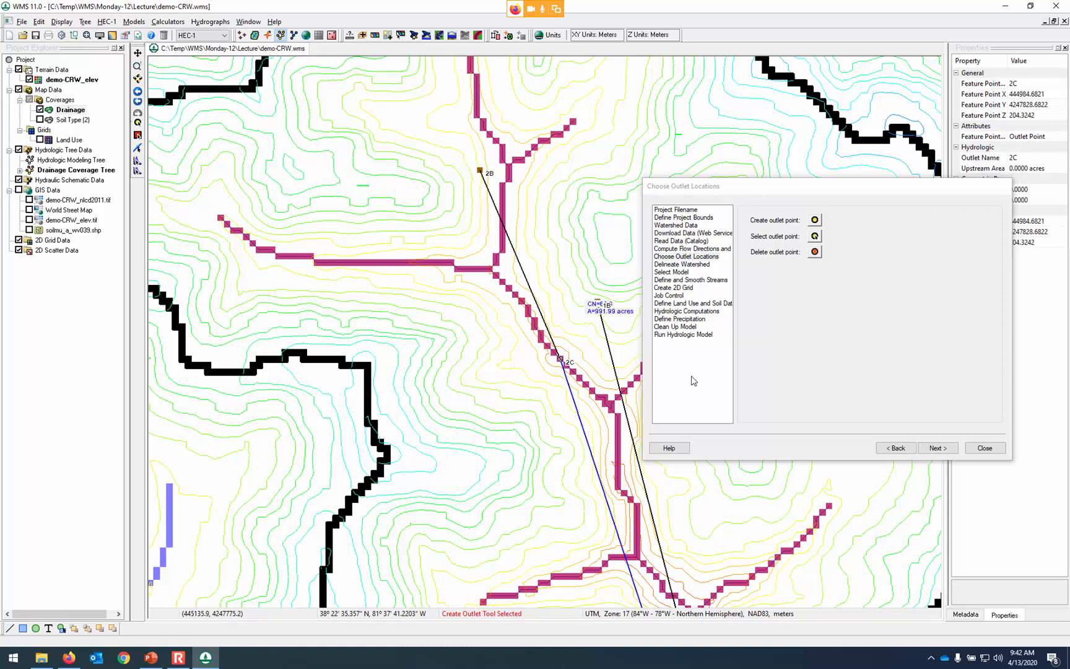
Close the hydrologic modeling wizard and hide the demo-CRW_elev terrain data to show the whole watershed.
left_click(984, 448)
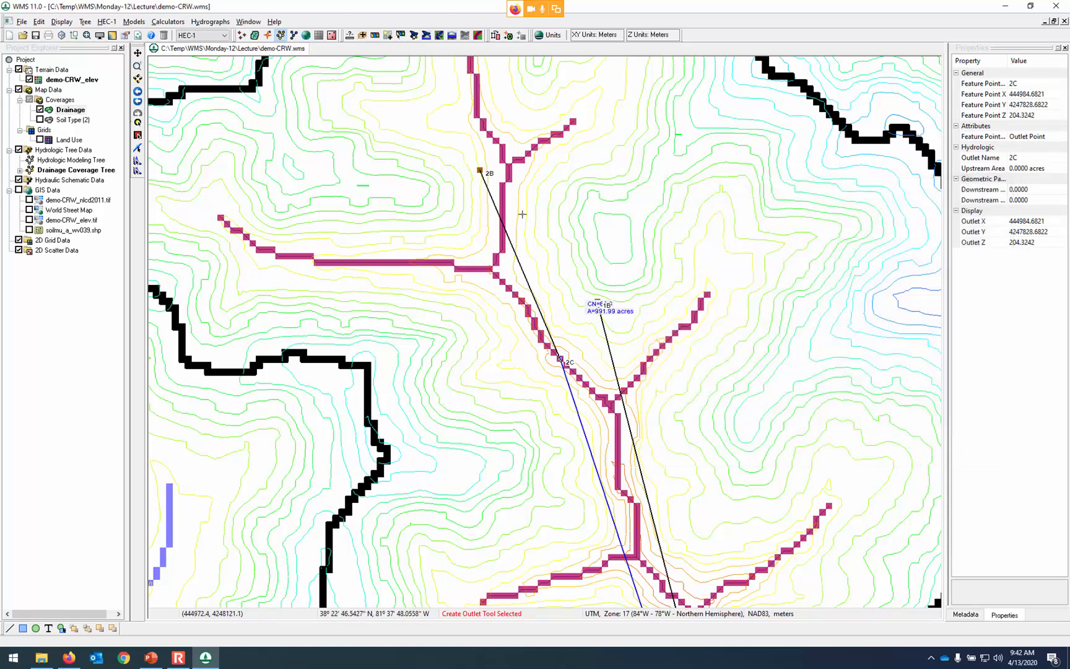
left_click(29, 79)
scroll(480, 265, "down", 4)
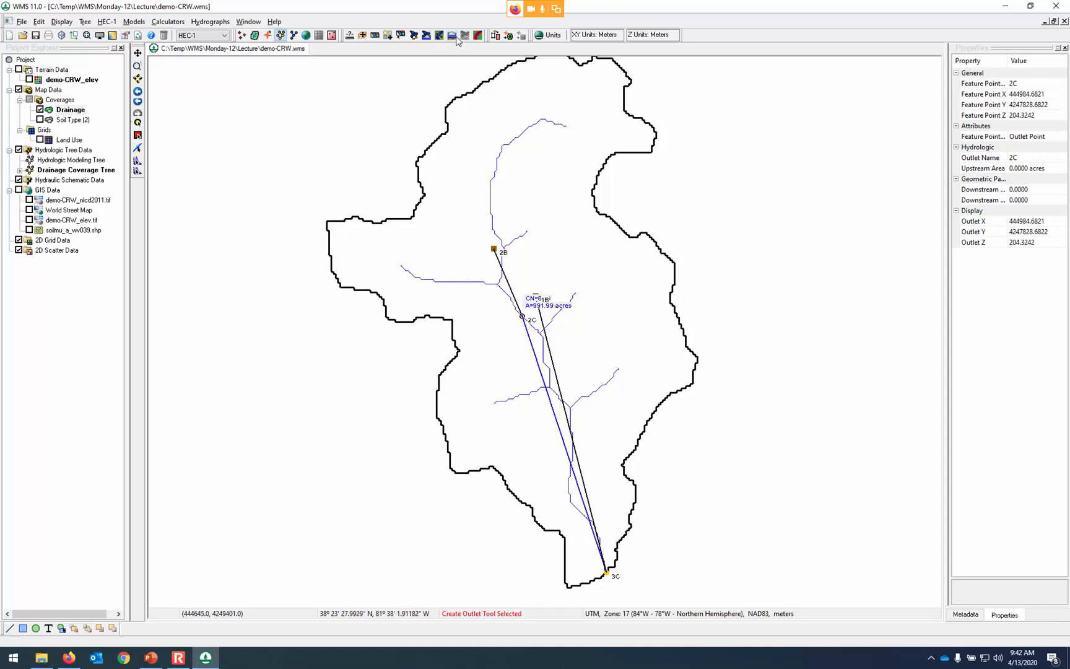
Reopen the hydrologic modeling wizard and delineate the watershed again, accepting that existing drainage feature data is recreated.
left_click(427, 37)
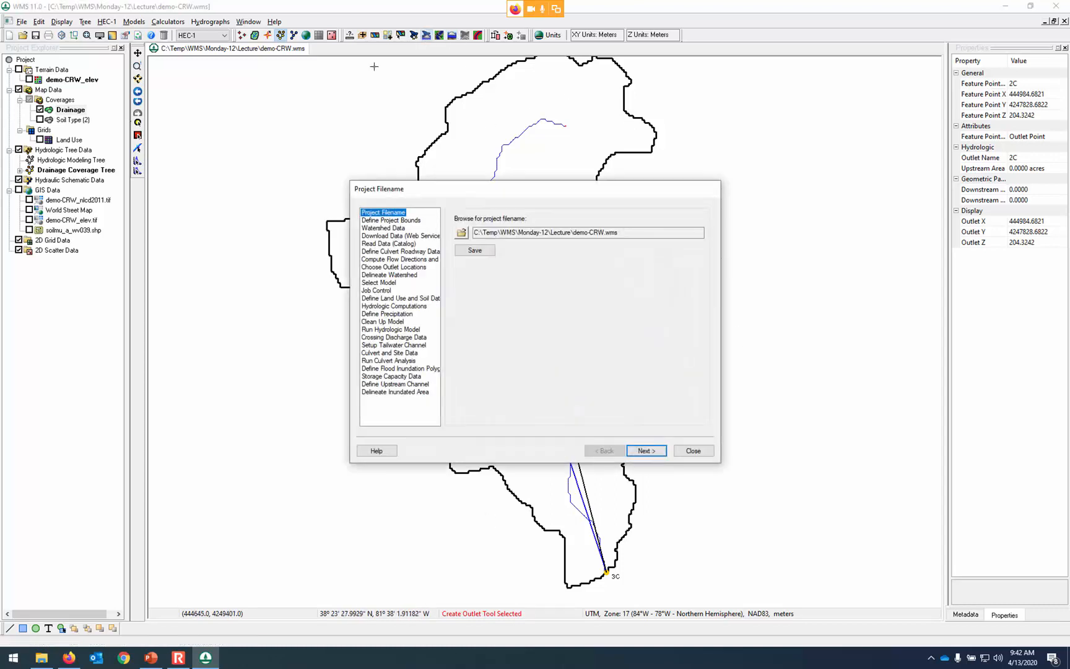
left_click(409, 268)
left_click(408, 275)
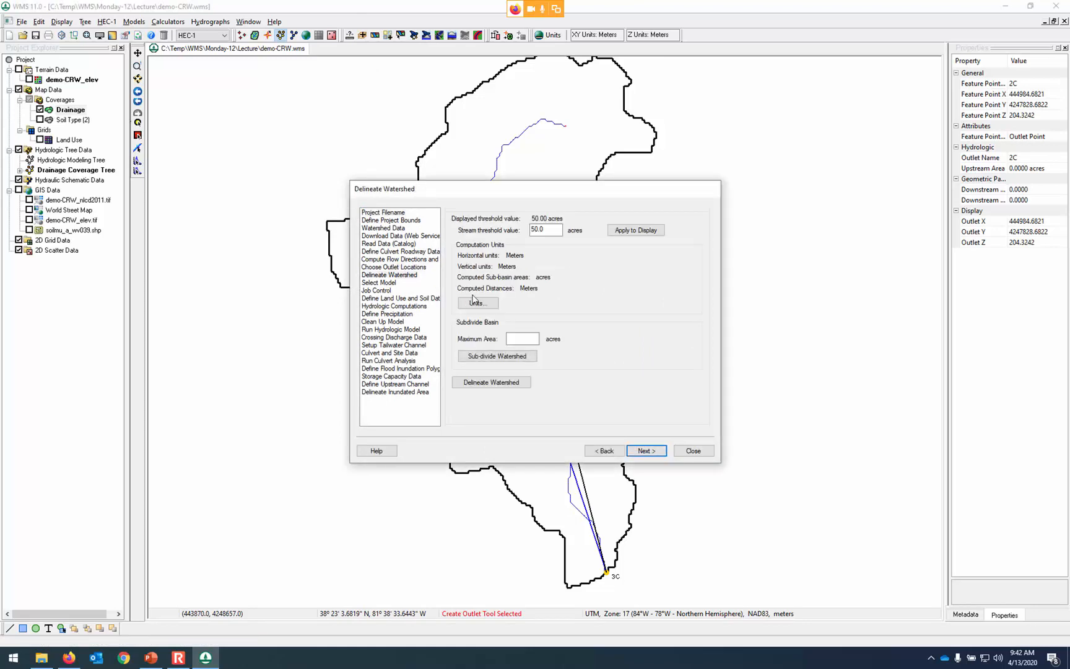
left_click_drag(524, 194, 864, 164)
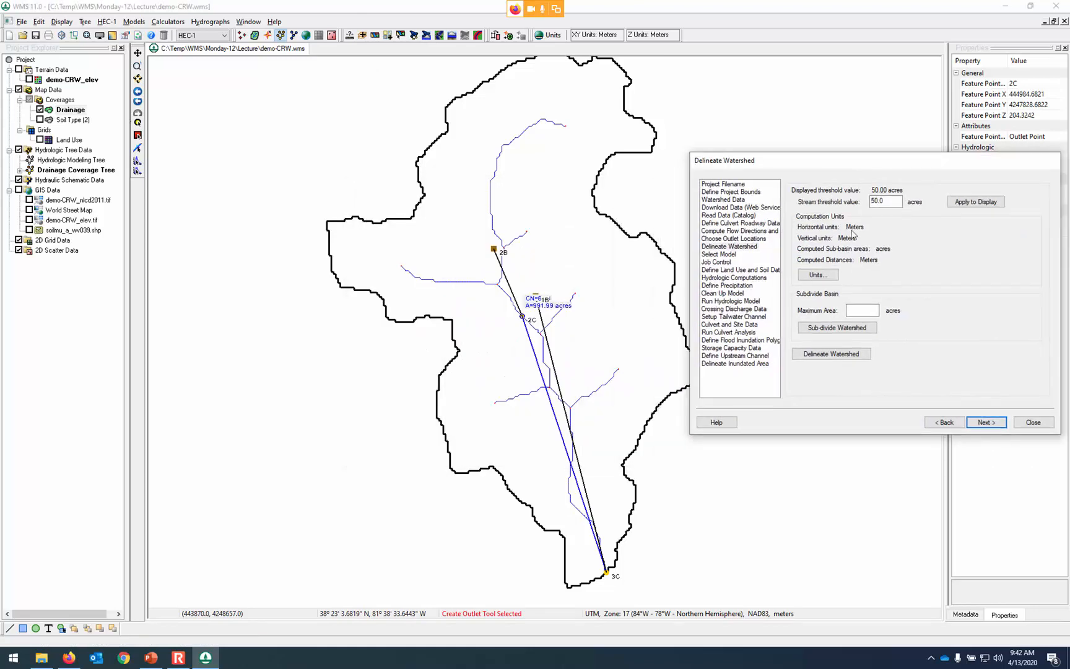
left_click(856, 356)
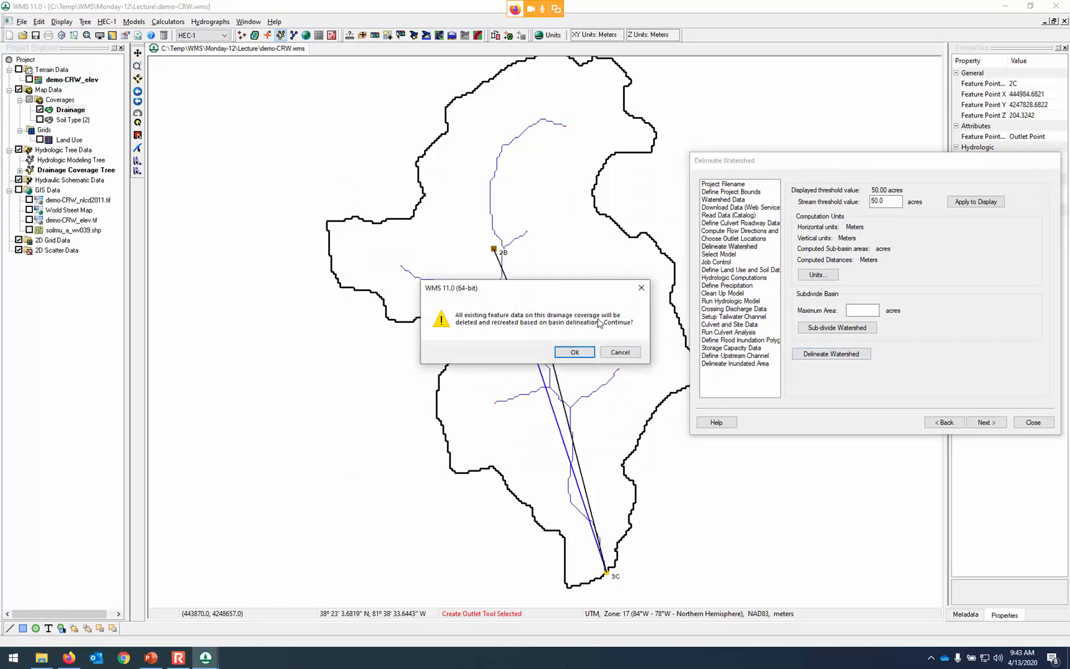
left_click(584, 354)
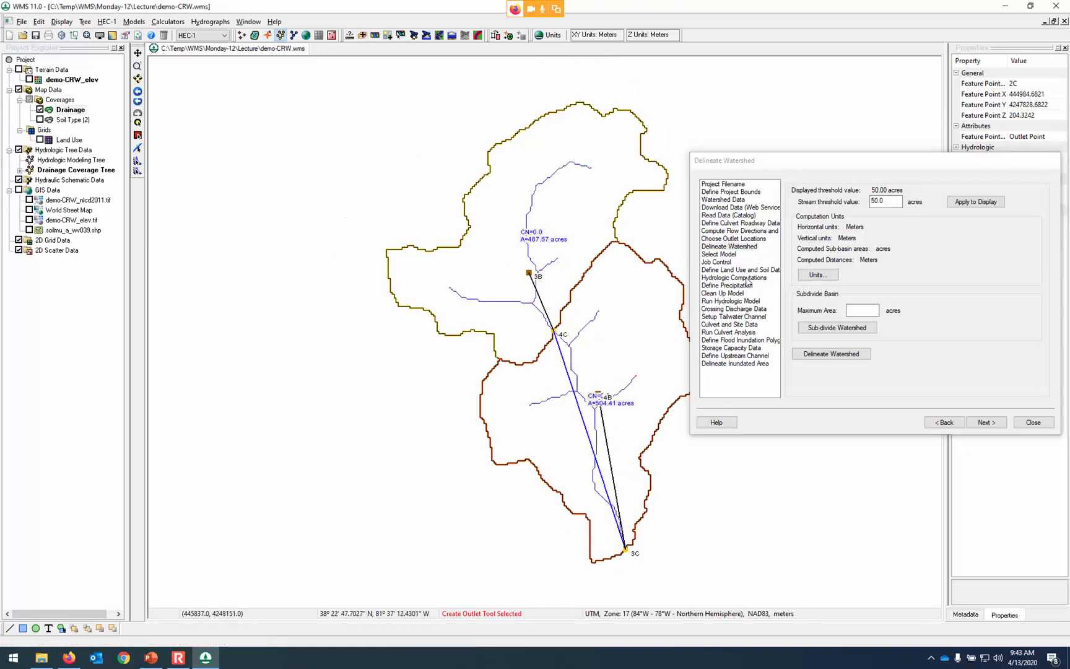
Initialize the HEC-1 model data for the new basins and set the job control data with the 15-minute time interval.
left_click_drag(861, 164, 882, 118)
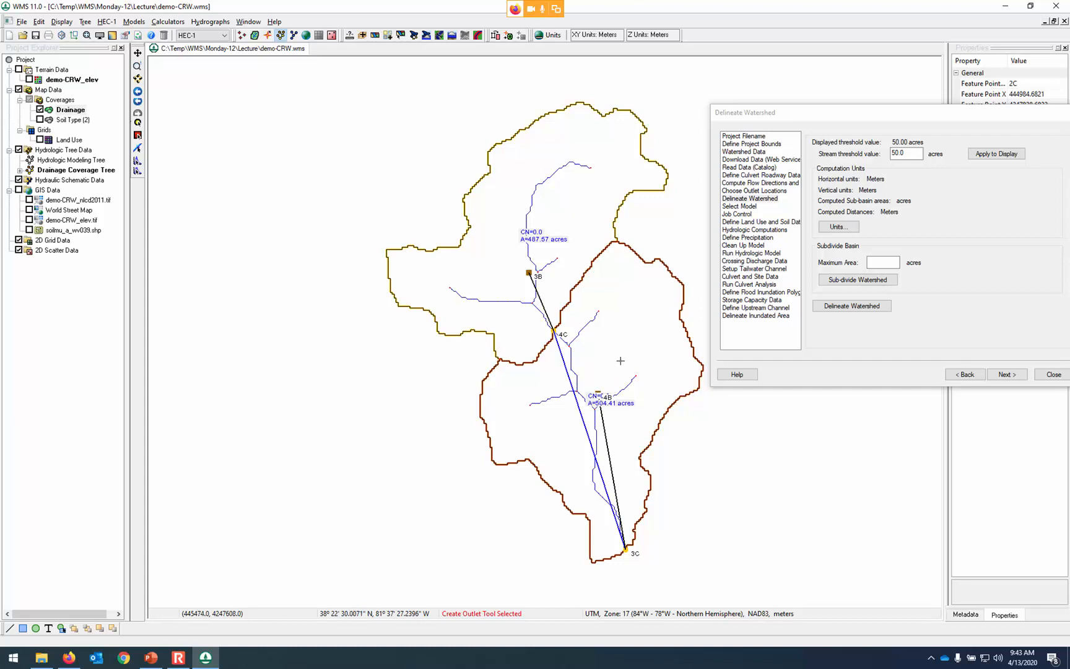
left_click_drag(867, 113, 801, 70)
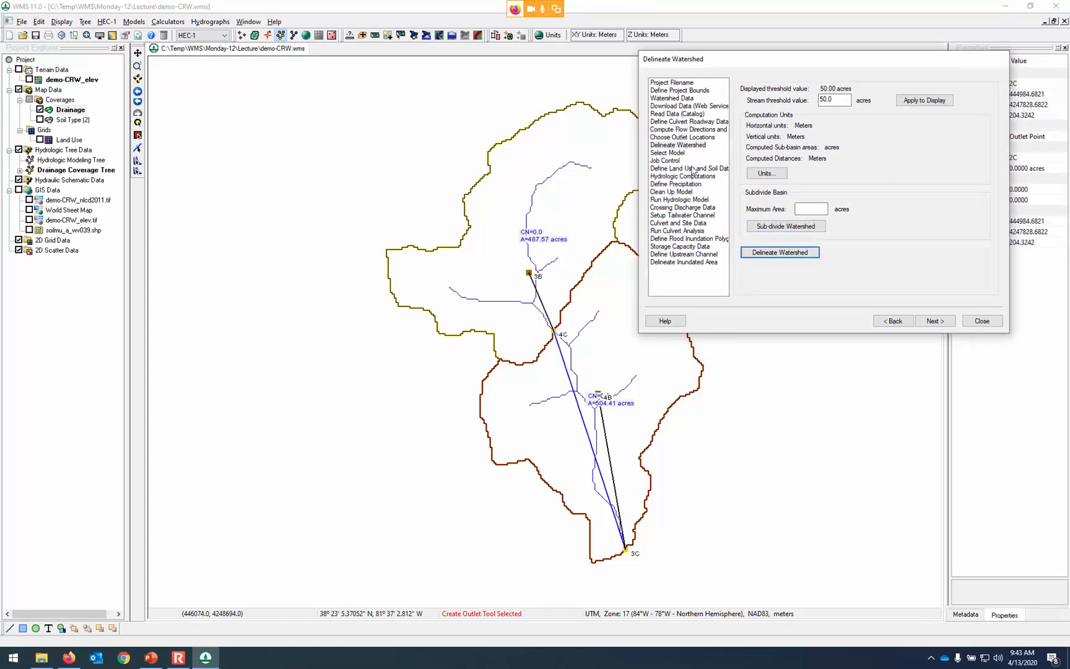
left_click(933, 322)
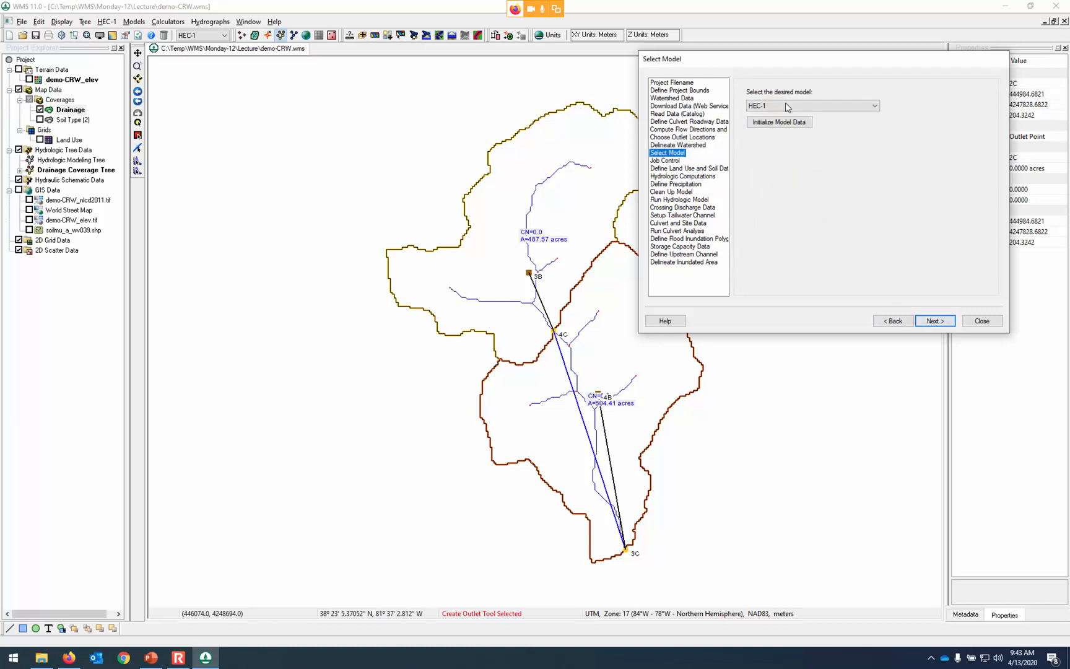
left_click(785, 124)
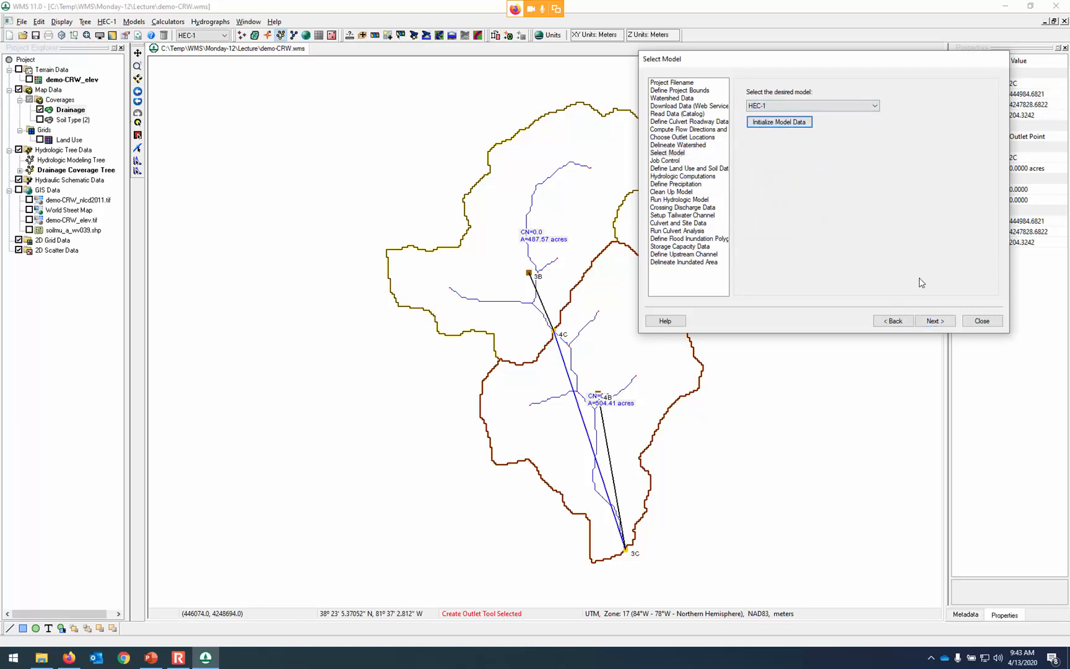
left_click(934, 322)
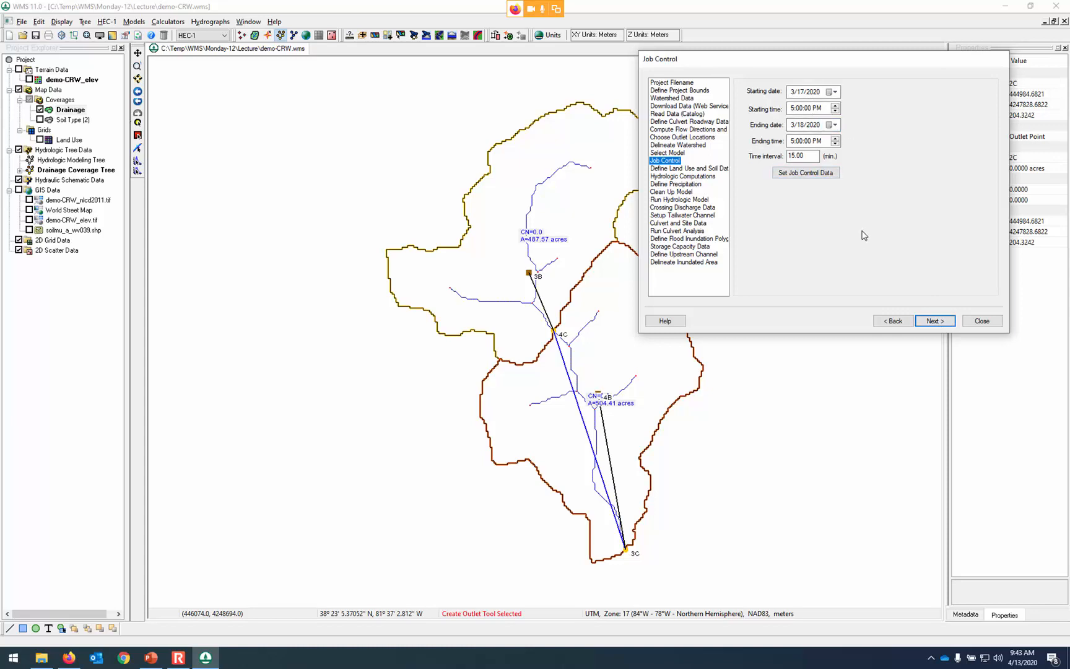
left_click(828, 174)
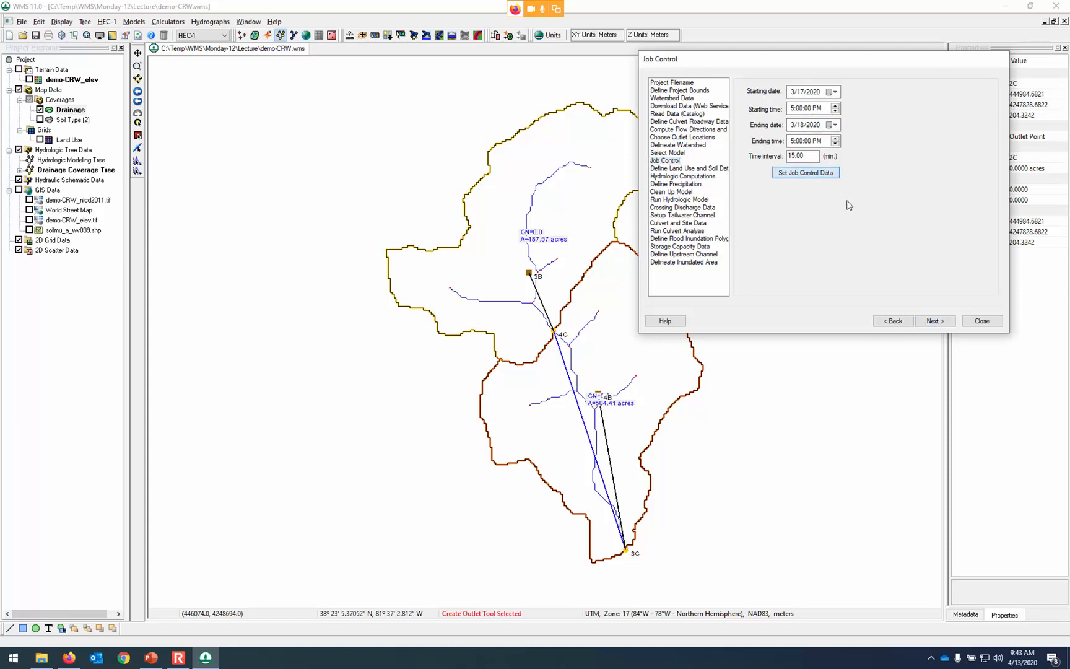
Join NRCS soil texture and HYDGRP data to soilmu_a_wv039.shp, filling blank values with soil group C.
left_click(945, 322)
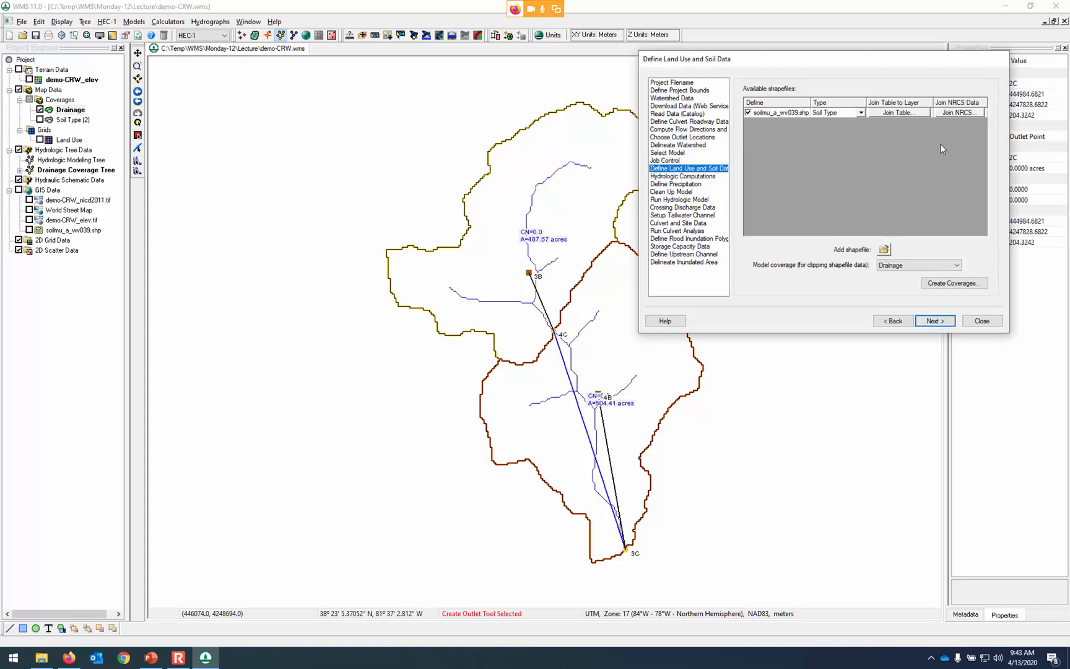
left_click(959, 113)
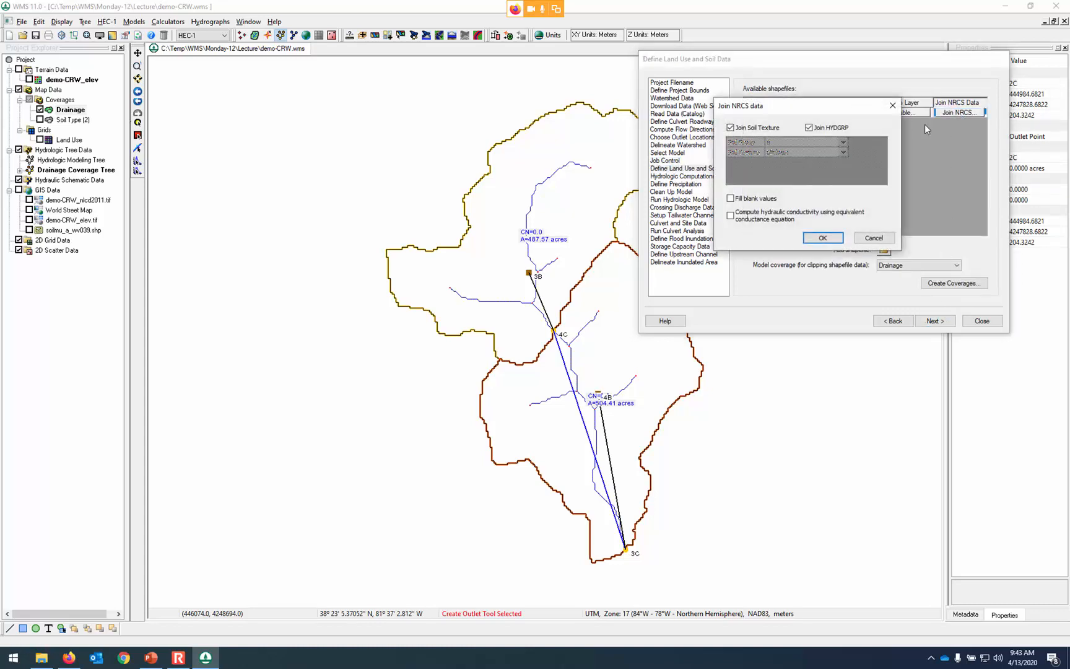
left_click(758, 200)
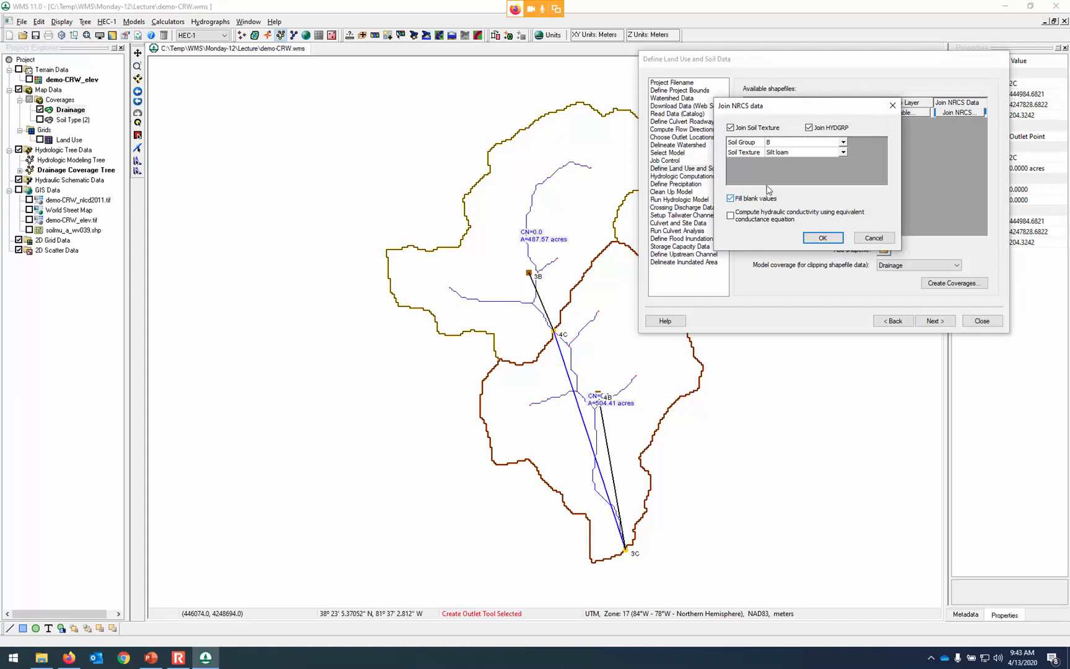
left_click(842, 146)
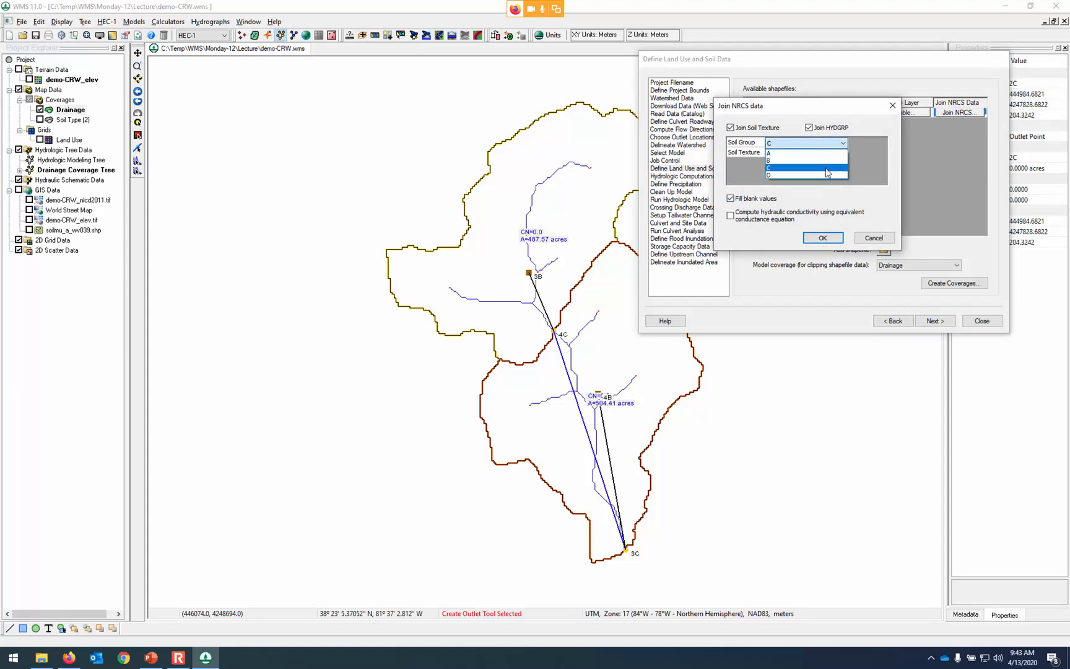
left_click(825, 170)
left_click(826, 238)
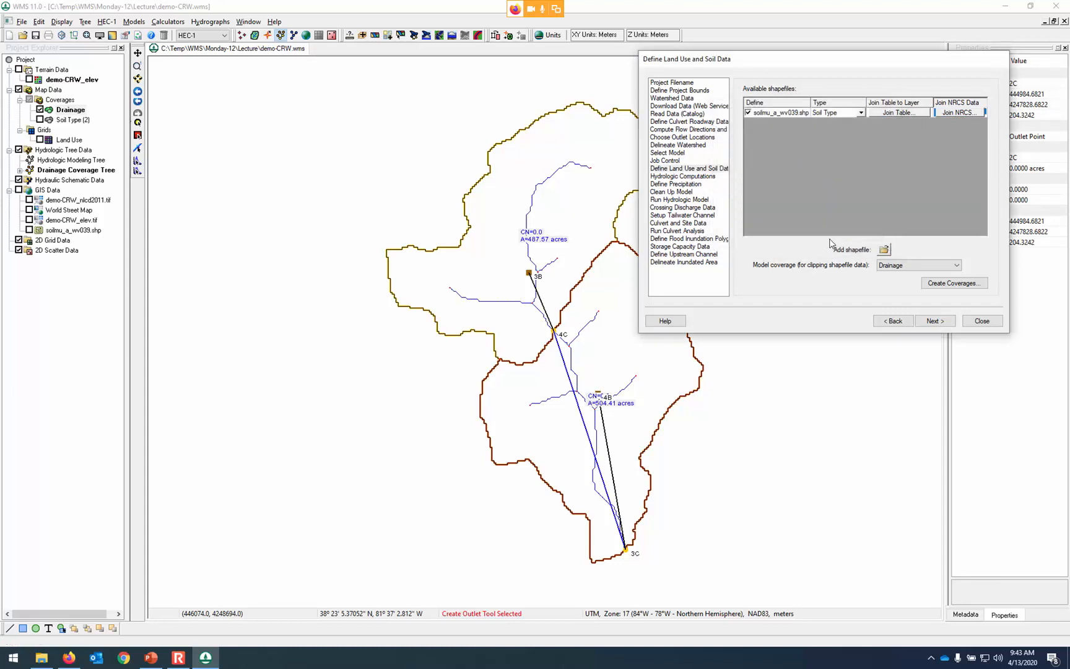
Create a Soil Type coverage from soilmu_a_wv039.shp, keeping the suggested polygon attribute mapping.
left_click(949, 284)
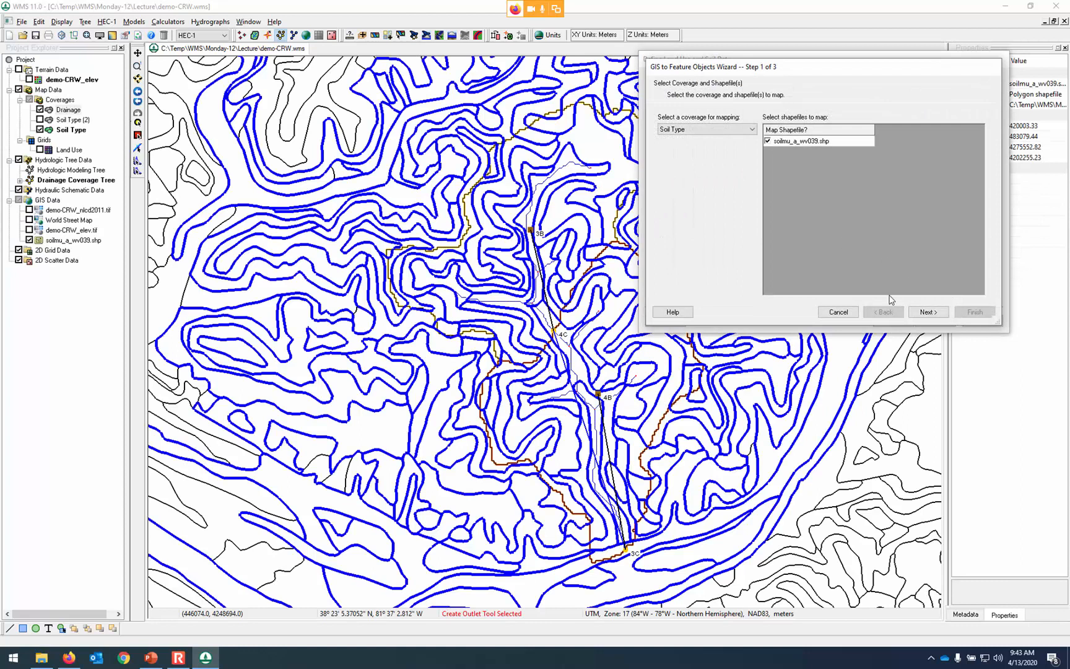
left_click(938, 317)
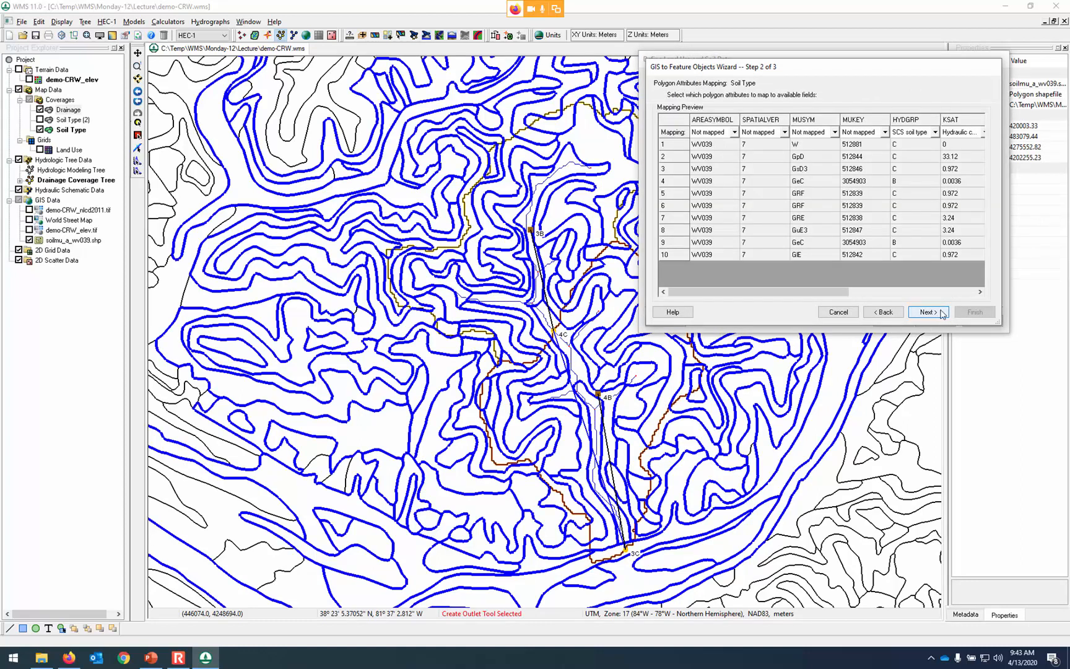
left_click(929, 314)
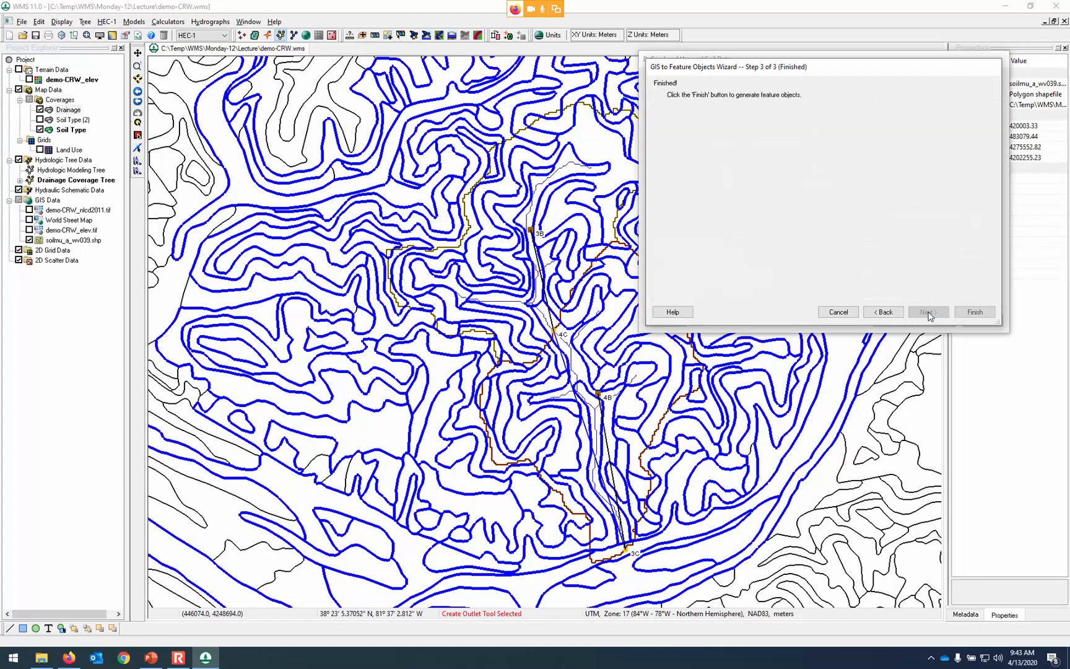
left_click(974, 312)
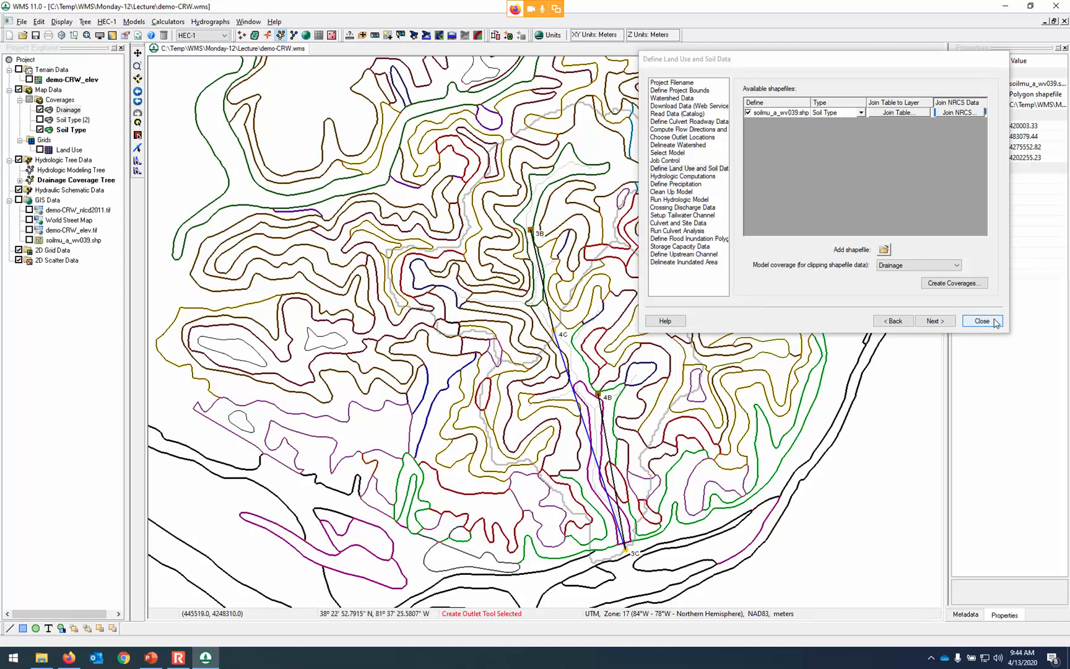
Compute SCS curve numbers for the basins using the Soil Type coverage for soil type and a grid for land use.
left_click(947, 322)
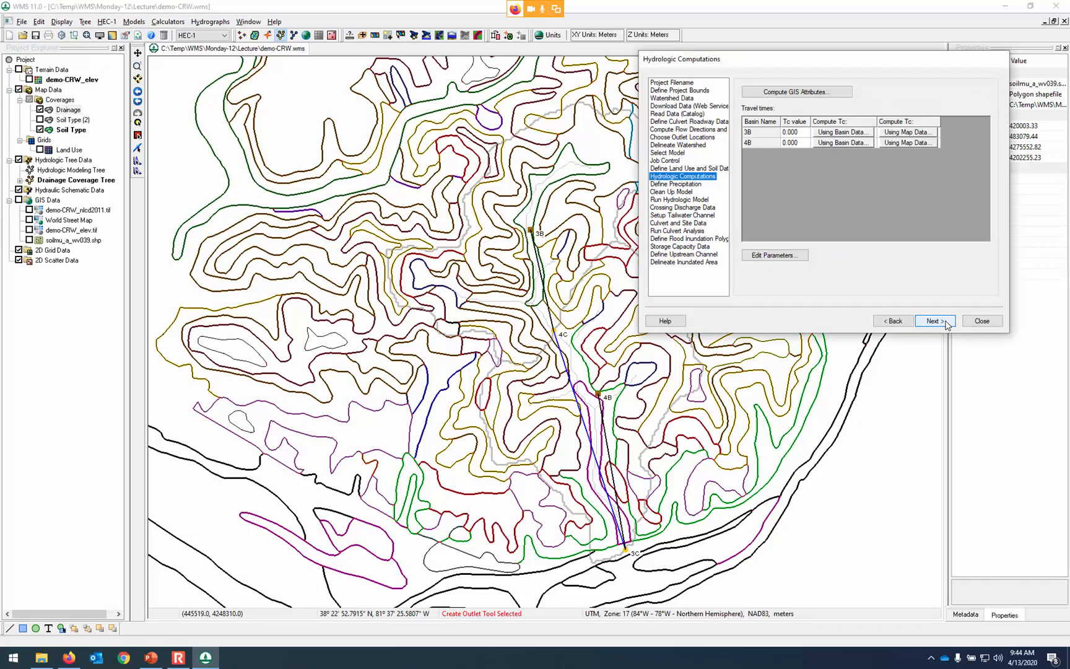
left_click(816, 94)
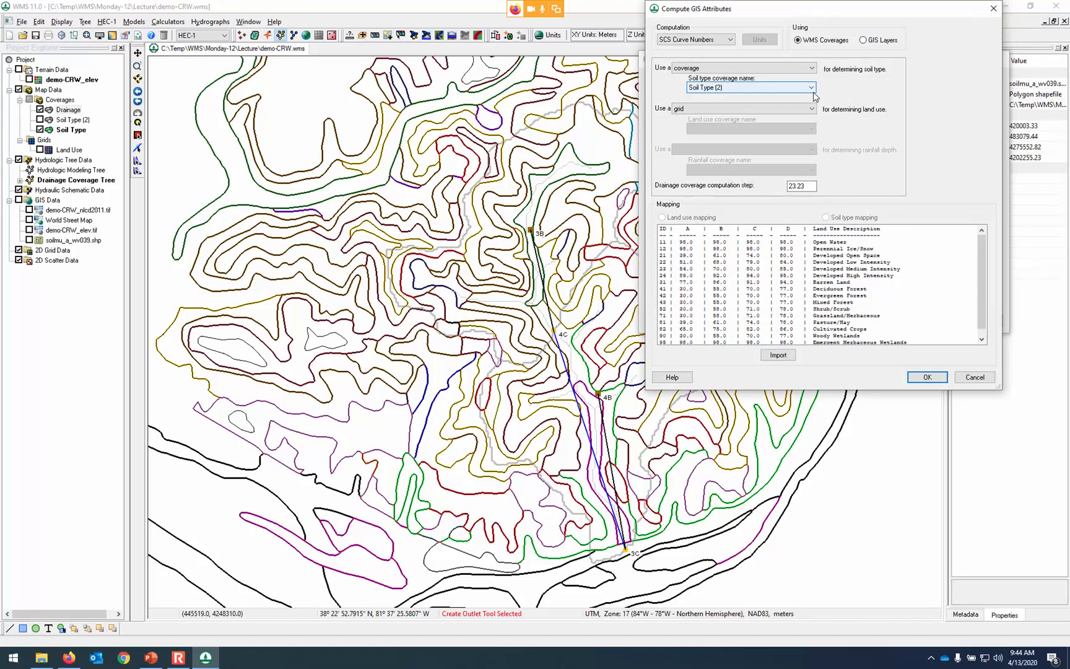
left_click(812, 88)
left_click(798, 104)
left_click(799, 108)
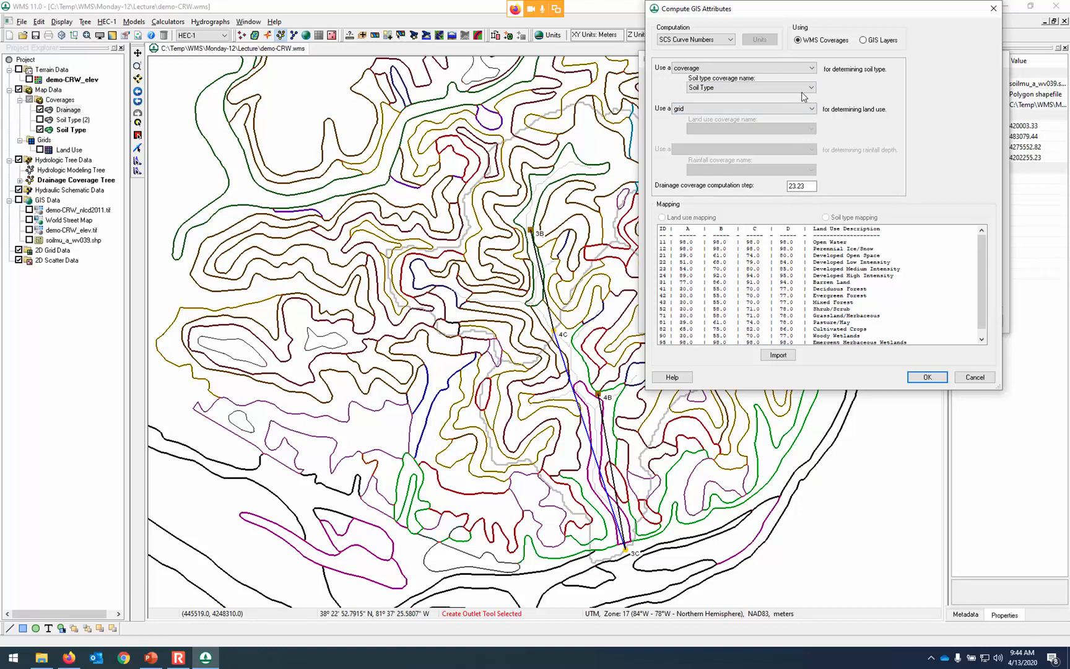
left_click(808, 110)
left_click(927, 377)
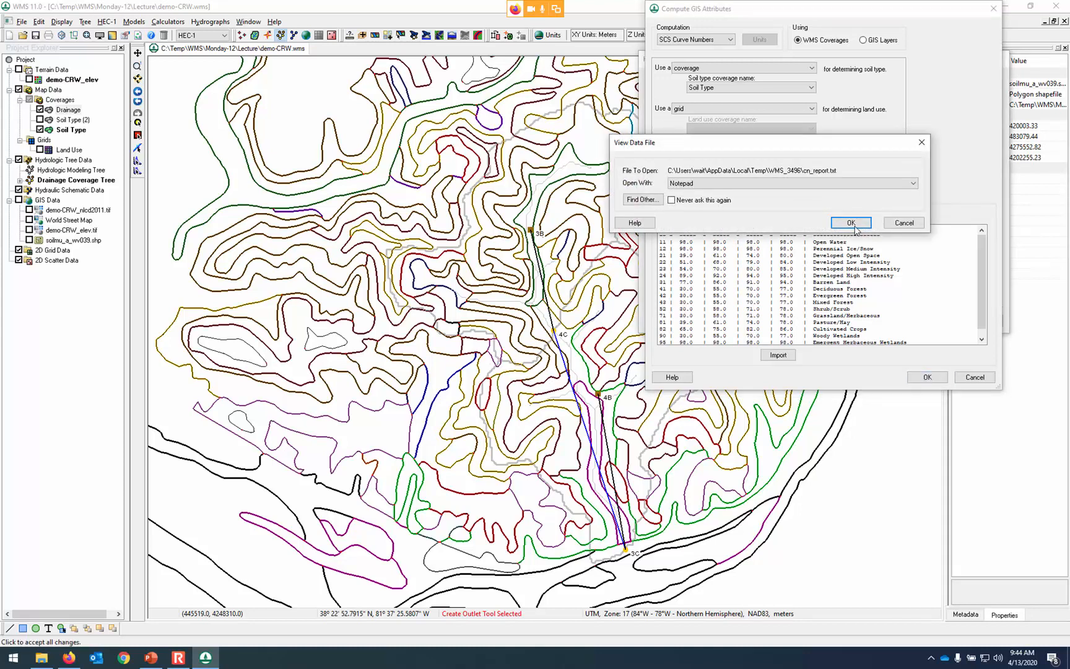
Open the runoff curve number report in Notepad, examine the weighted CN of basins 3B and 4B, and close it.
left_click(852, 223)
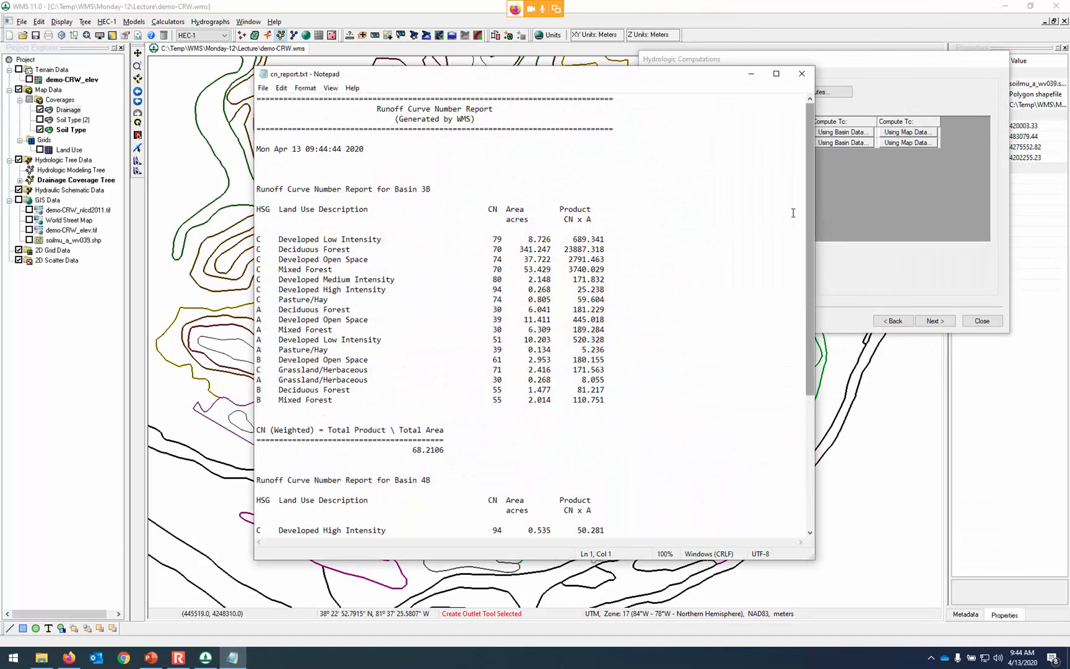
left_click_drag(806, 204, 834, 338)
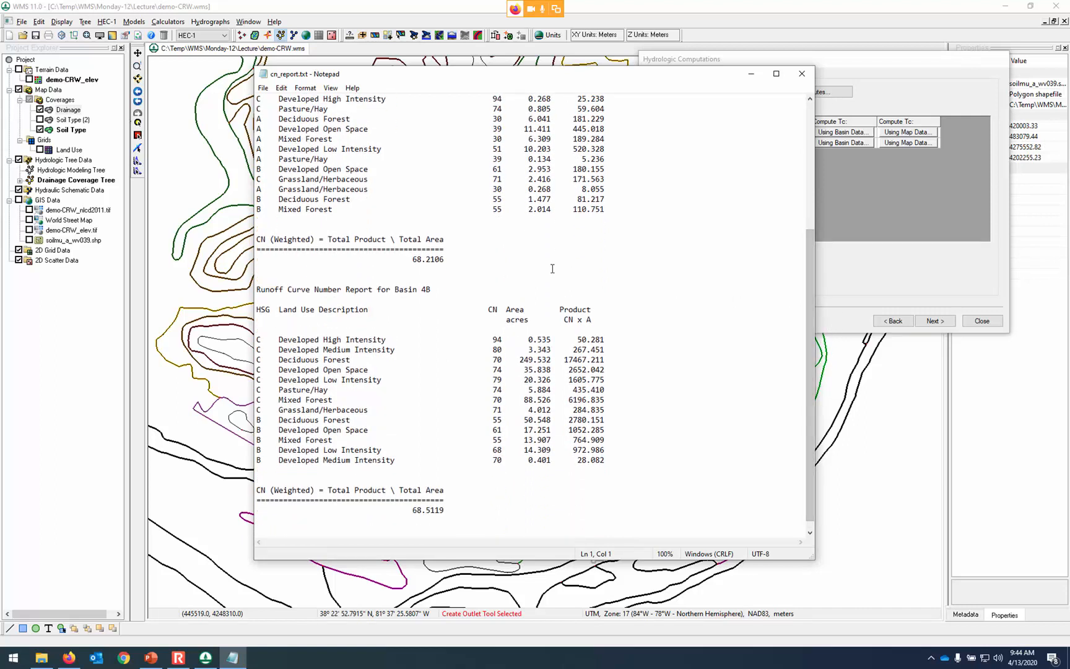
left_click_drag(413, 263, 423, 261)
left_click_drag(409, 512, 429, 511)
left_click(803, 75)
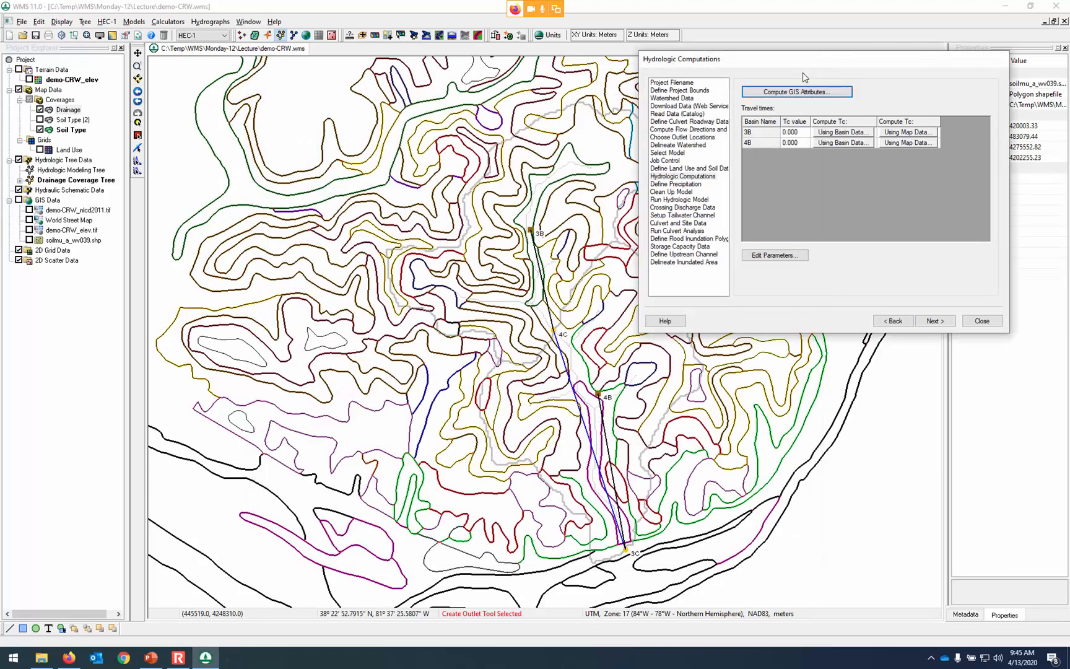
Compute the lag time of basin 3B from its basin data with the SCS Method.
left_click(841, 132)
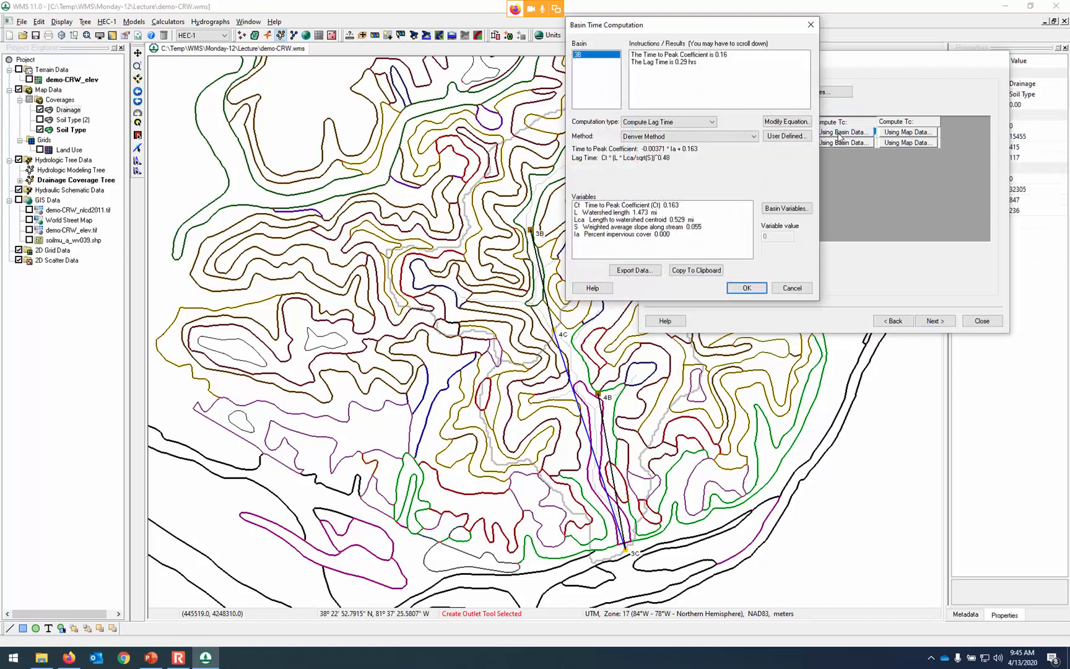
left_click(707, 140)
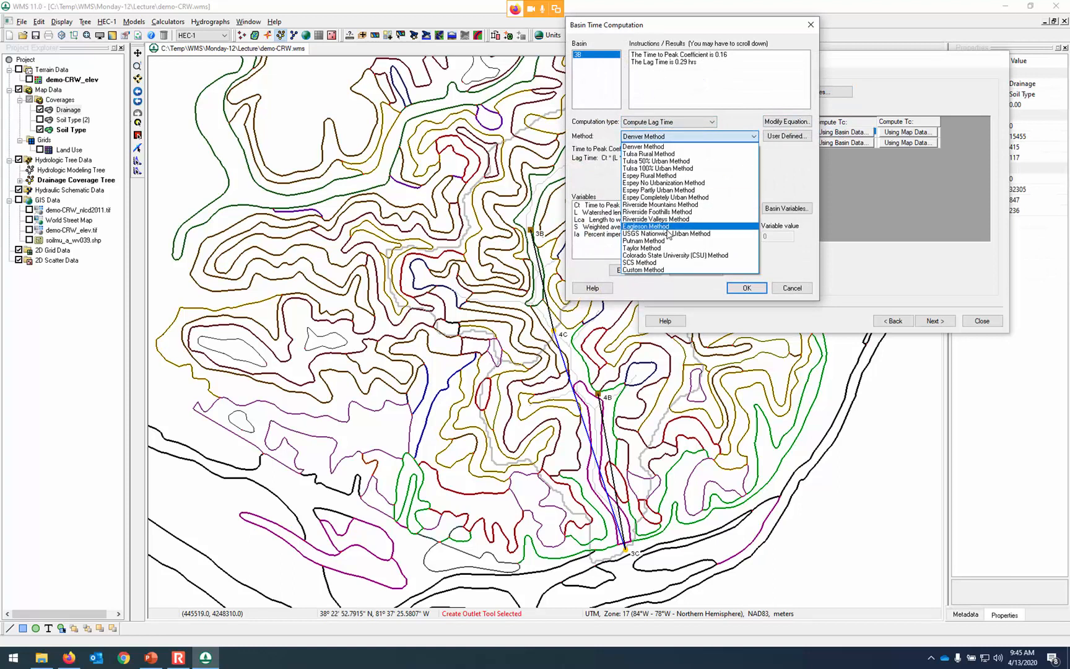
left_click(644, 263)
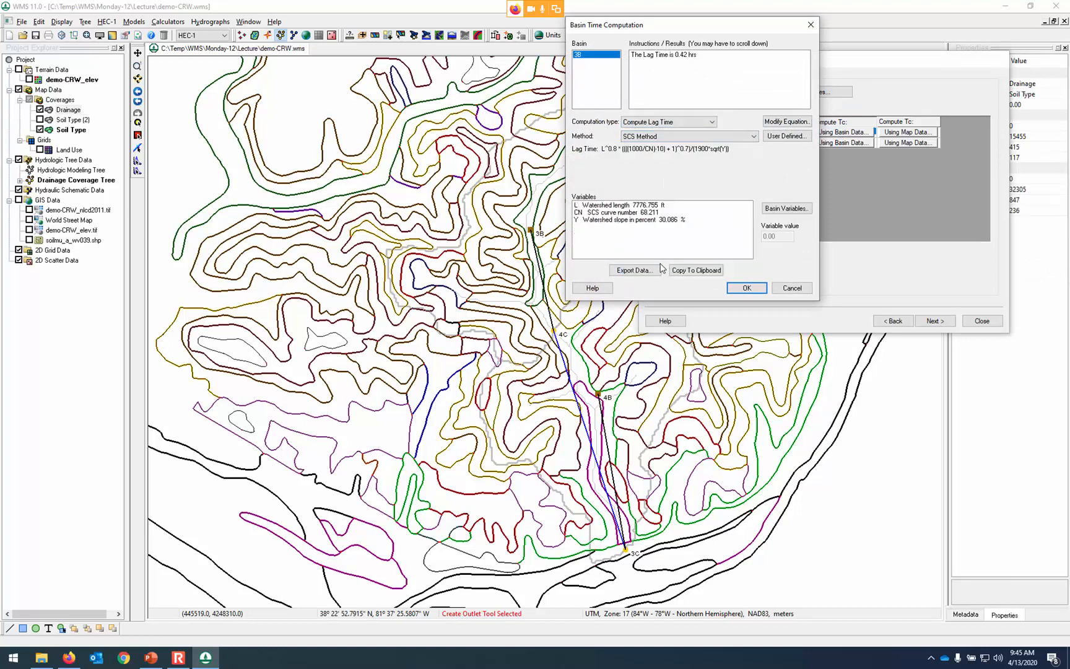
left_click(747, 288)
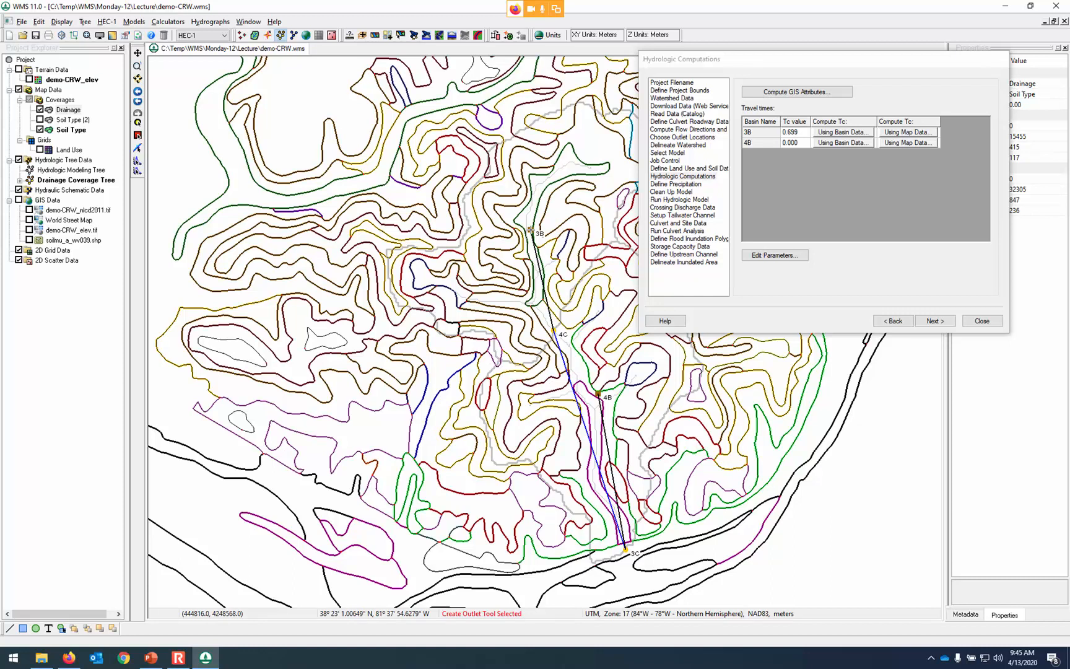
Compute the lag time of basin 4B from its basin data with the SCS Method.
left_click(828, 143)
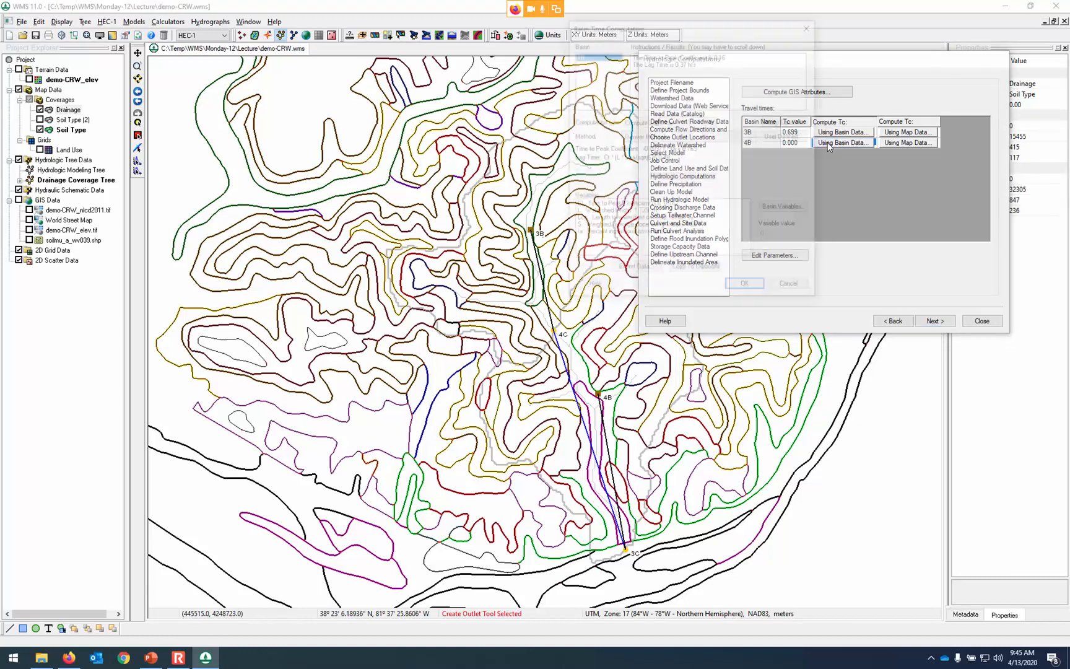
left_click(743, 136)
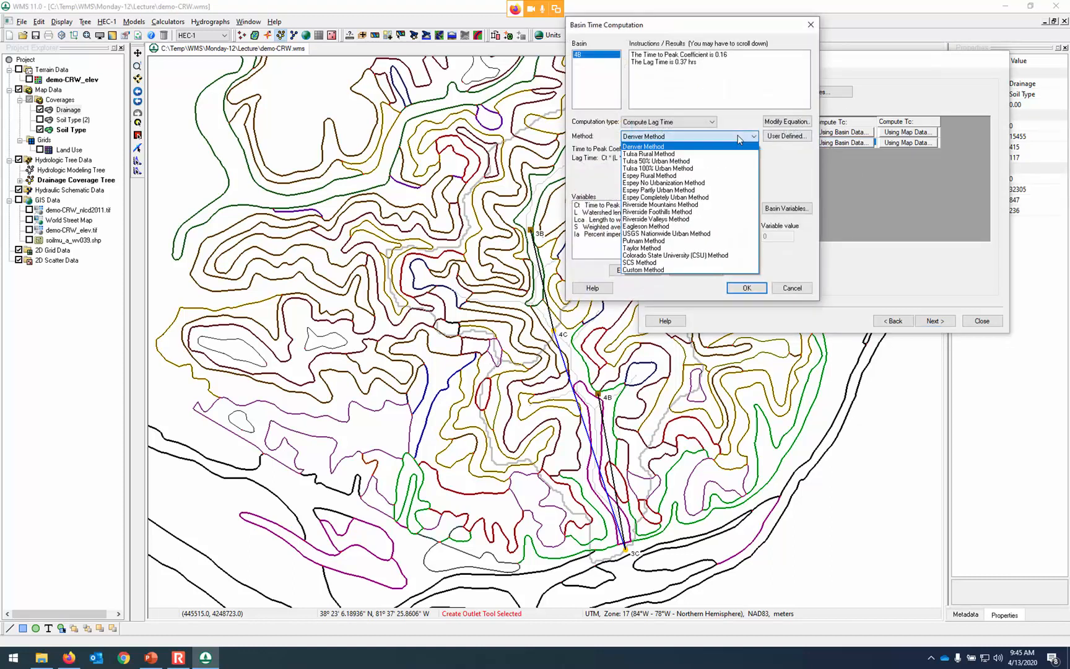
left_click(675, 263)
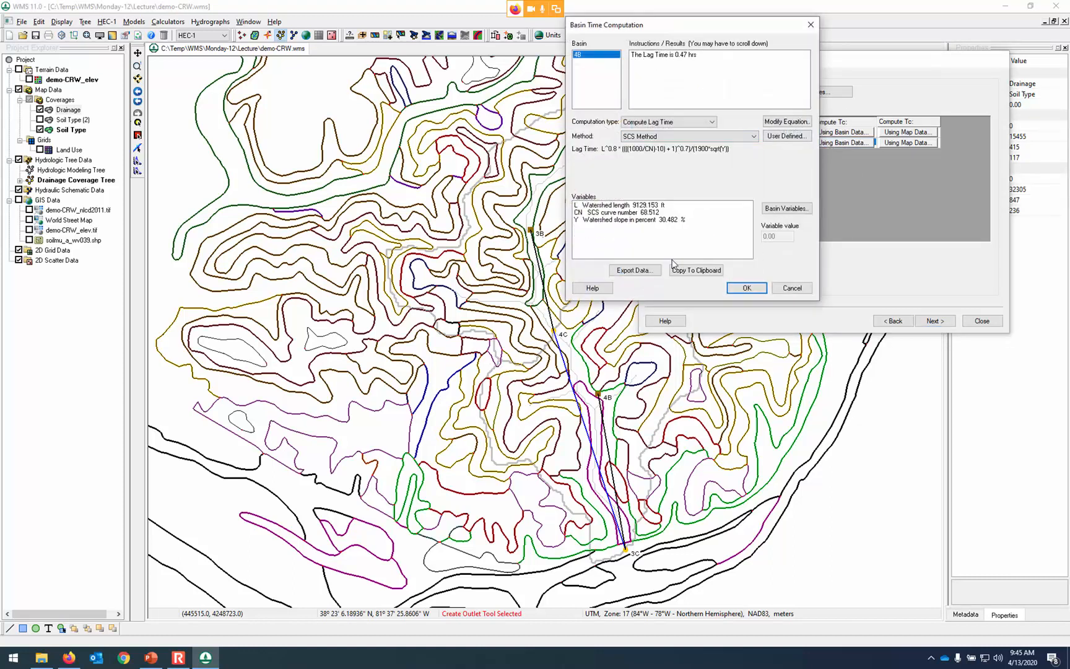
left_click(746, 289)
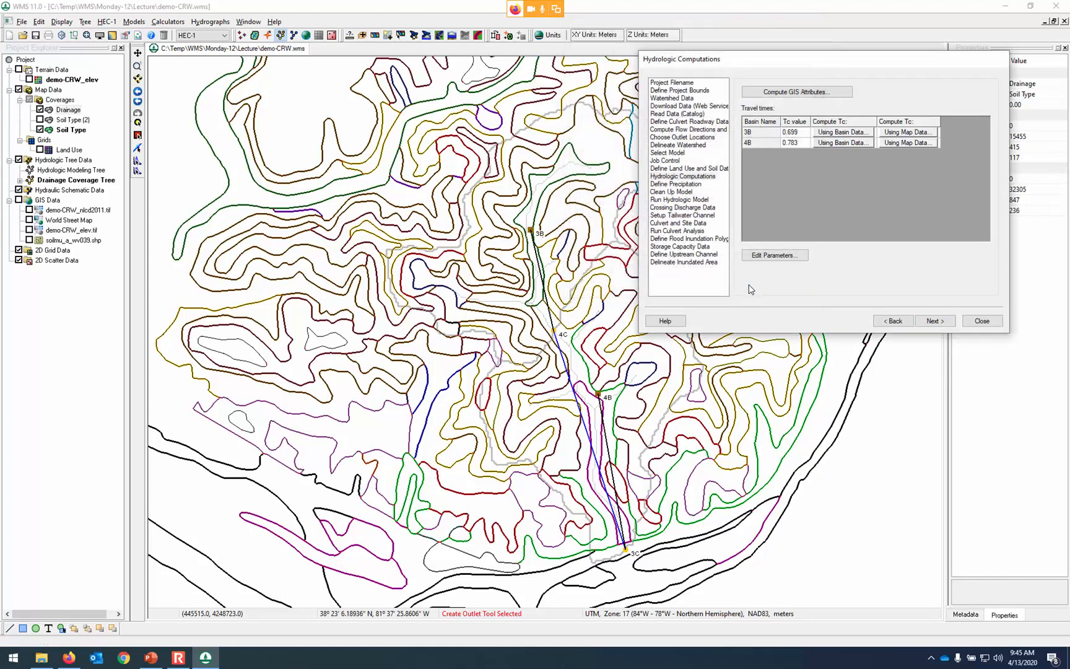
Advance to the precipitation definition and open the HEC-1 parameters for basin 4B.
left_click(933, 323)
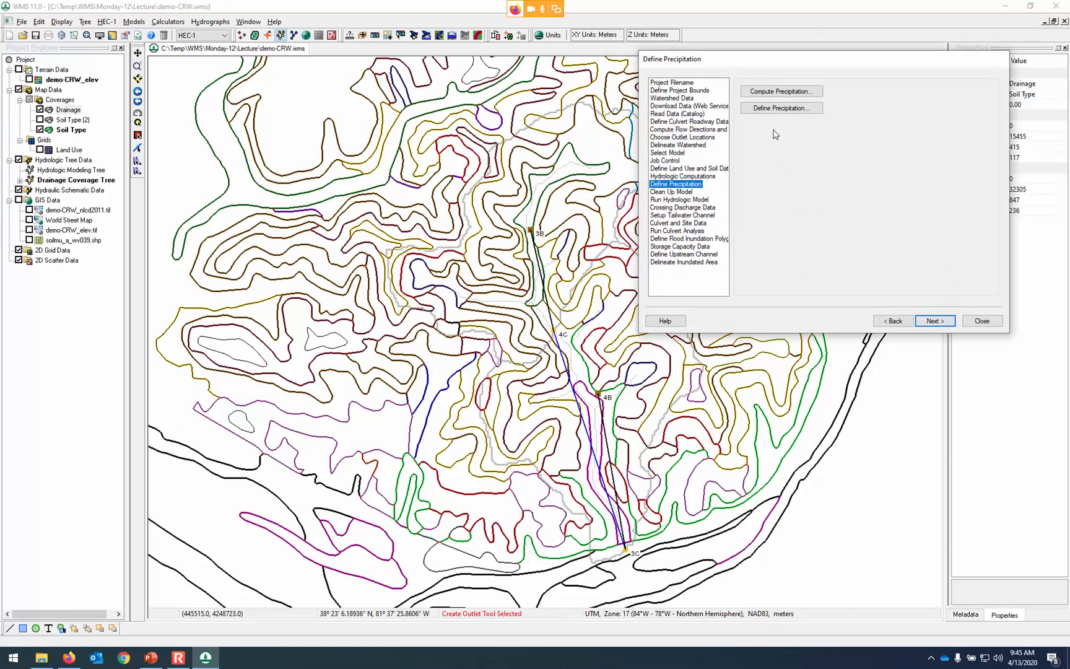
left_click(779, 110)
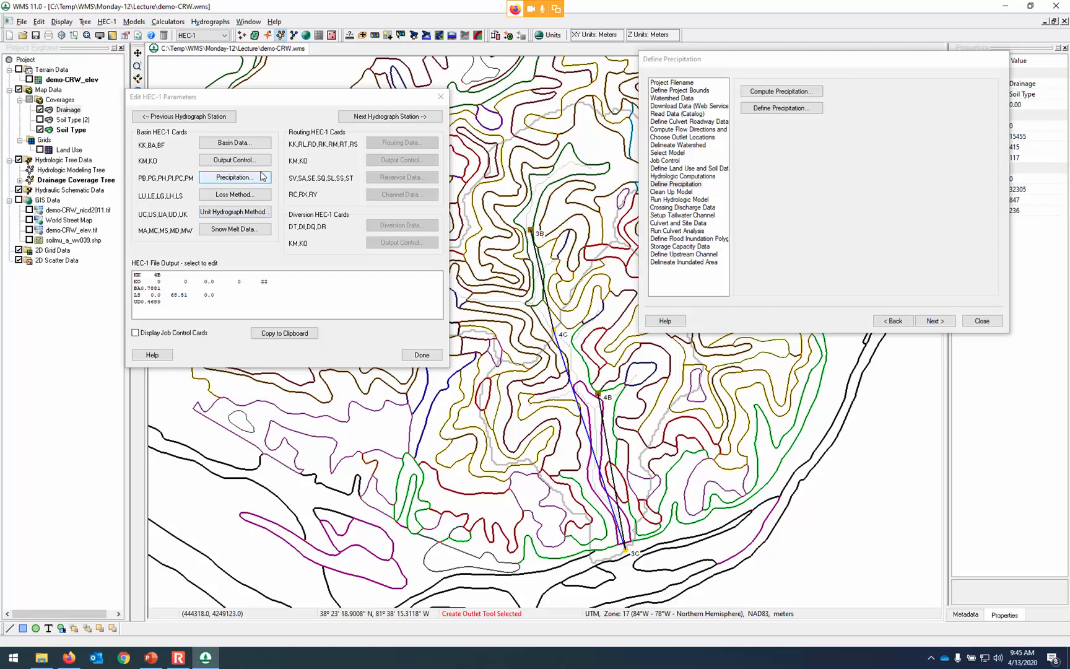
left_click(190, 118)
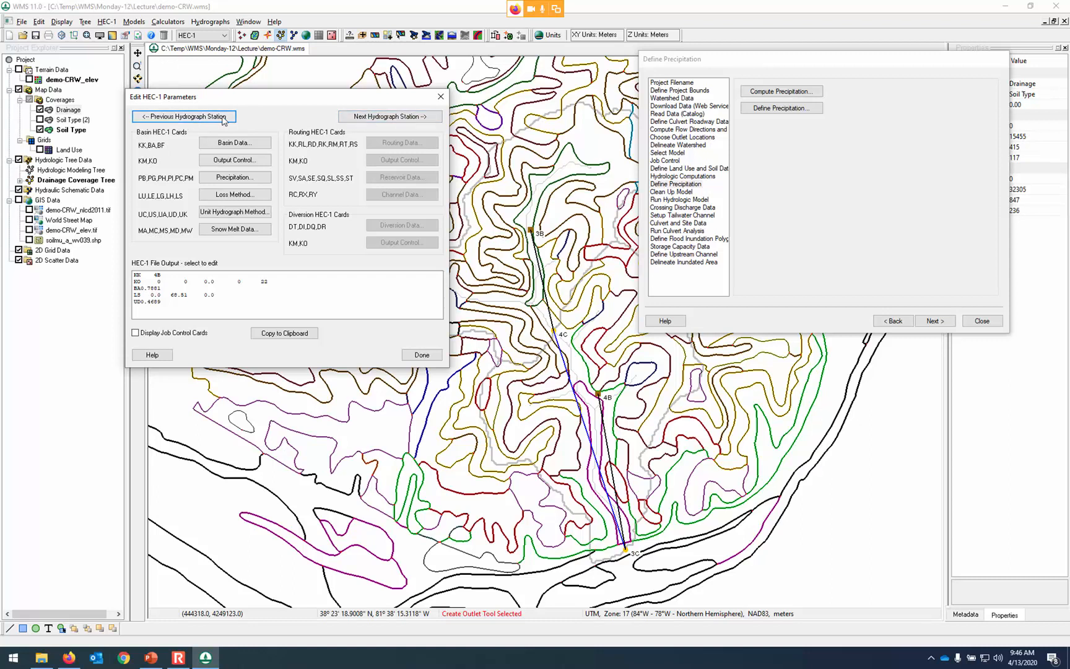
left_click(379, 117)
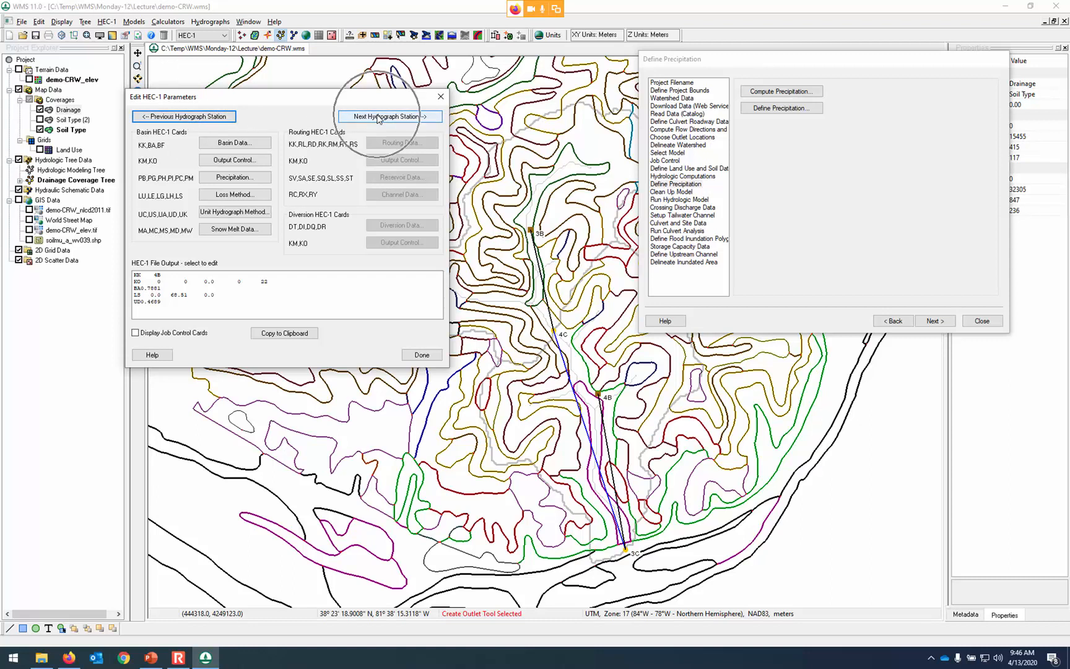
left_click(230, 139)
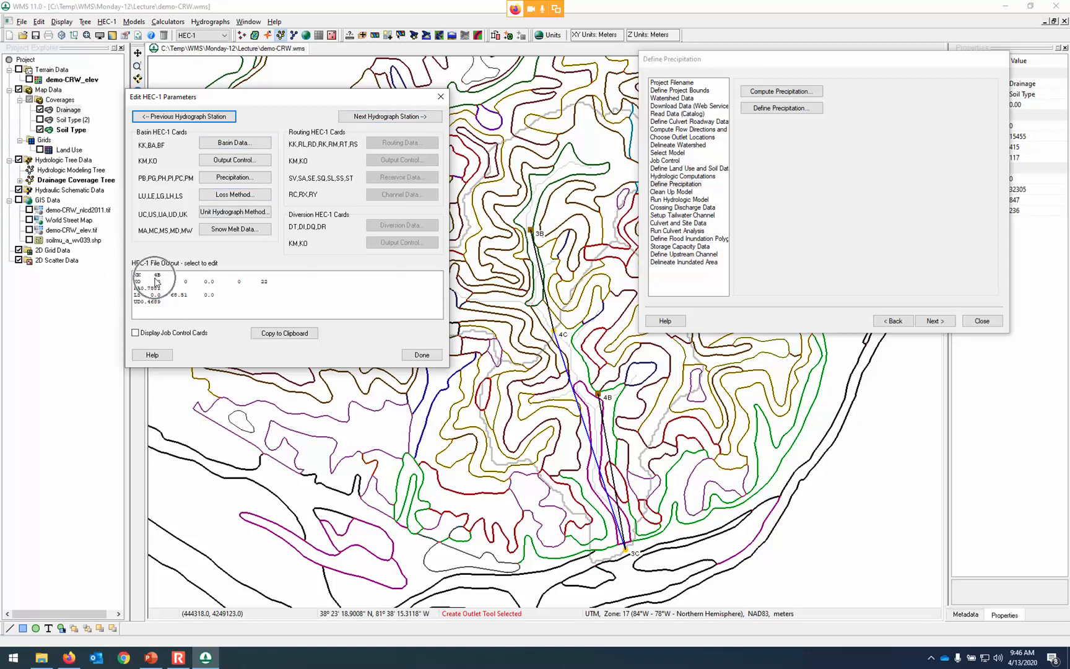
left_click(598, 397)
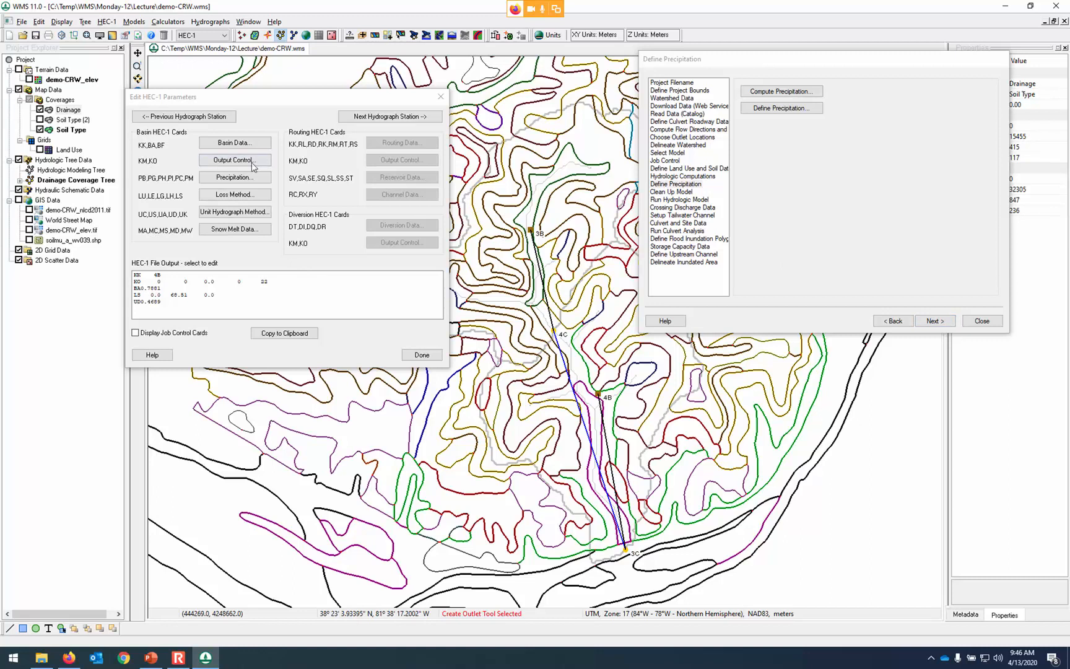
Give basin 4B a basin average precipitation from online NOAA Atlas 14 data for the 24-hr, 25 year storm in inches.
left_click(243, 179)
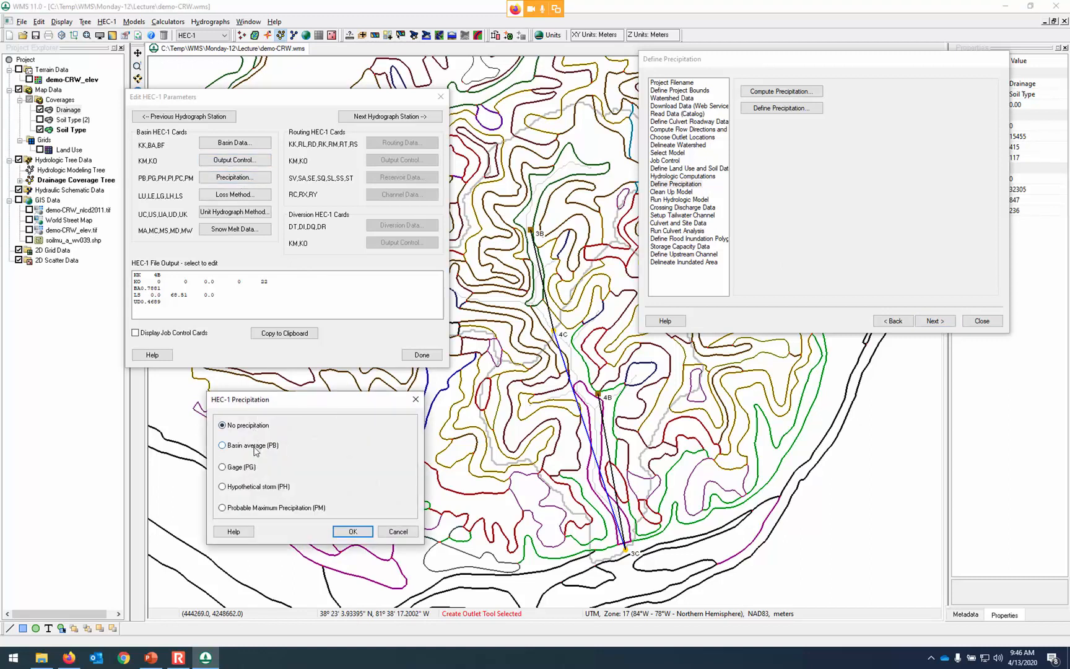
left_click(254, 447)
left_click(370, 443)
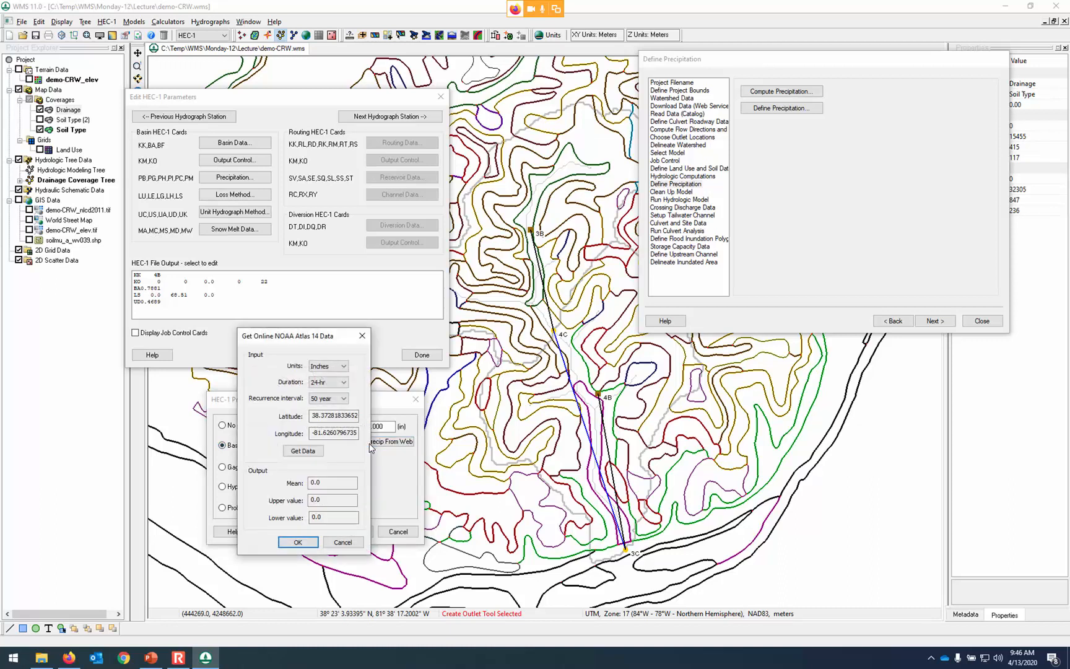
left_click(340, 399)
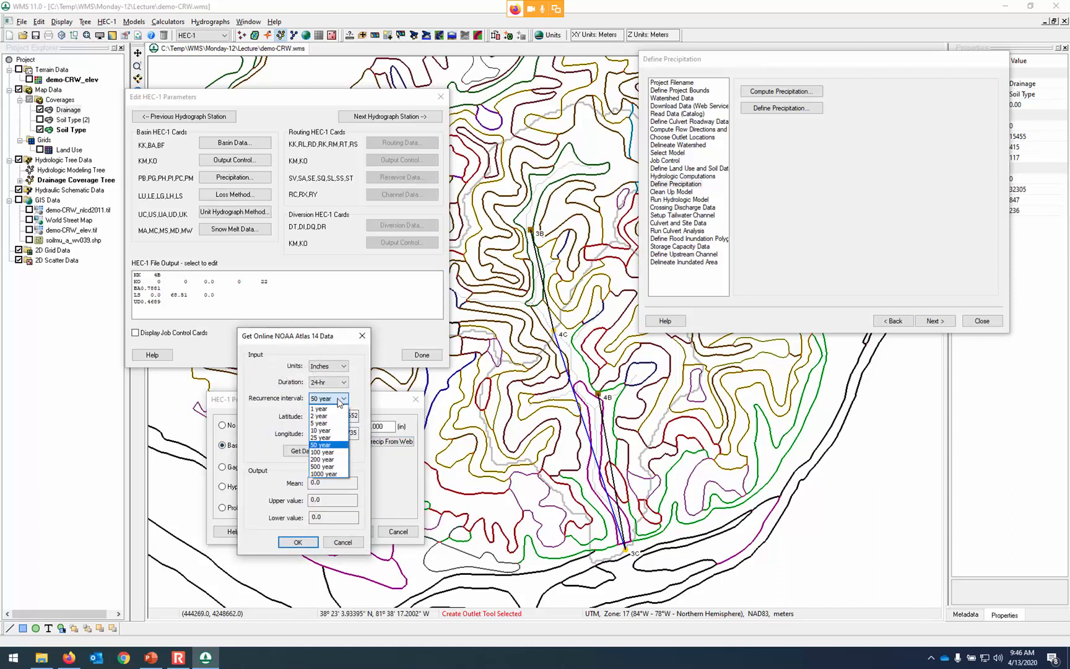
left_click(326, 437)
left_click(305, 452)
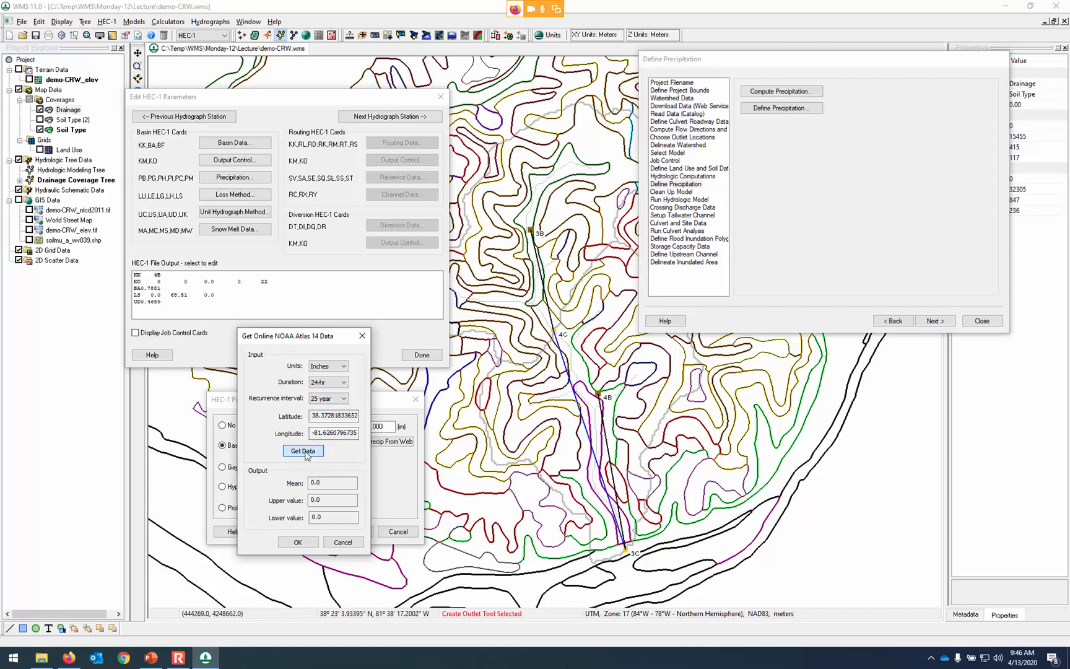
left_click(300, 540)
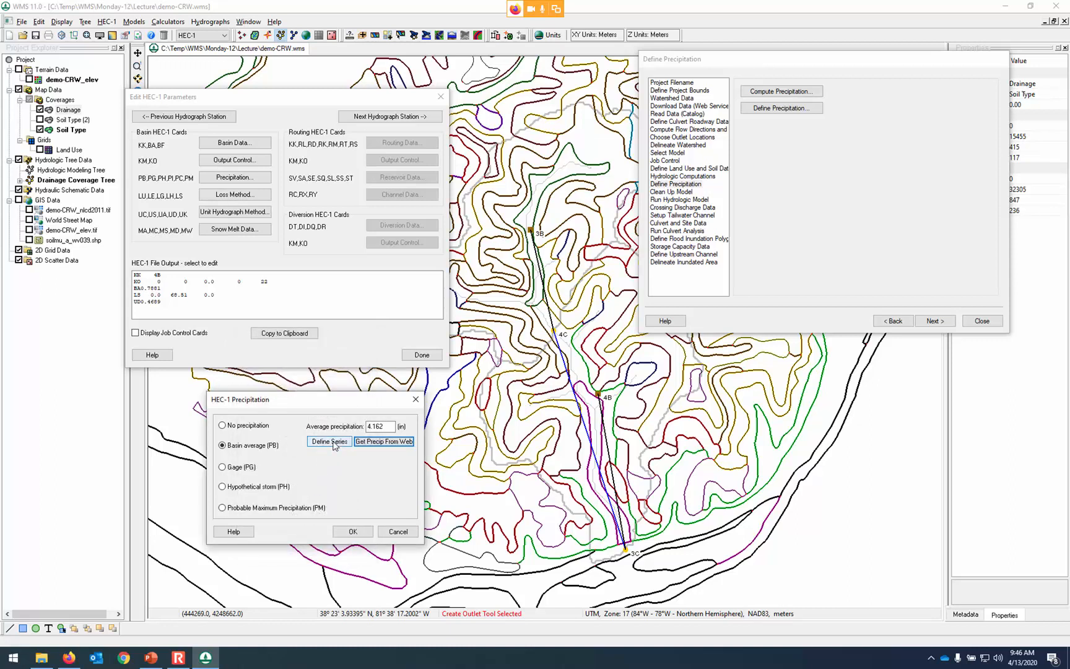
Assign the typeII-24hour distribution curve to basin 4B's precipitation and accept the precipitation settings.
left_click(330, 442)
left_click(520, 472)
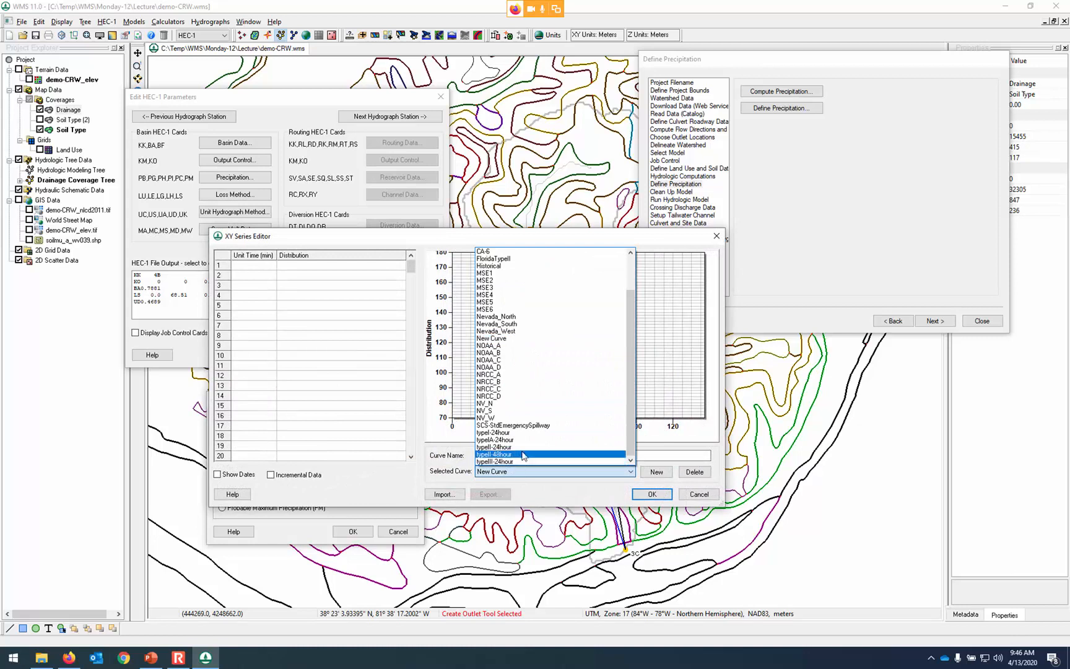
left_click(525, 447)
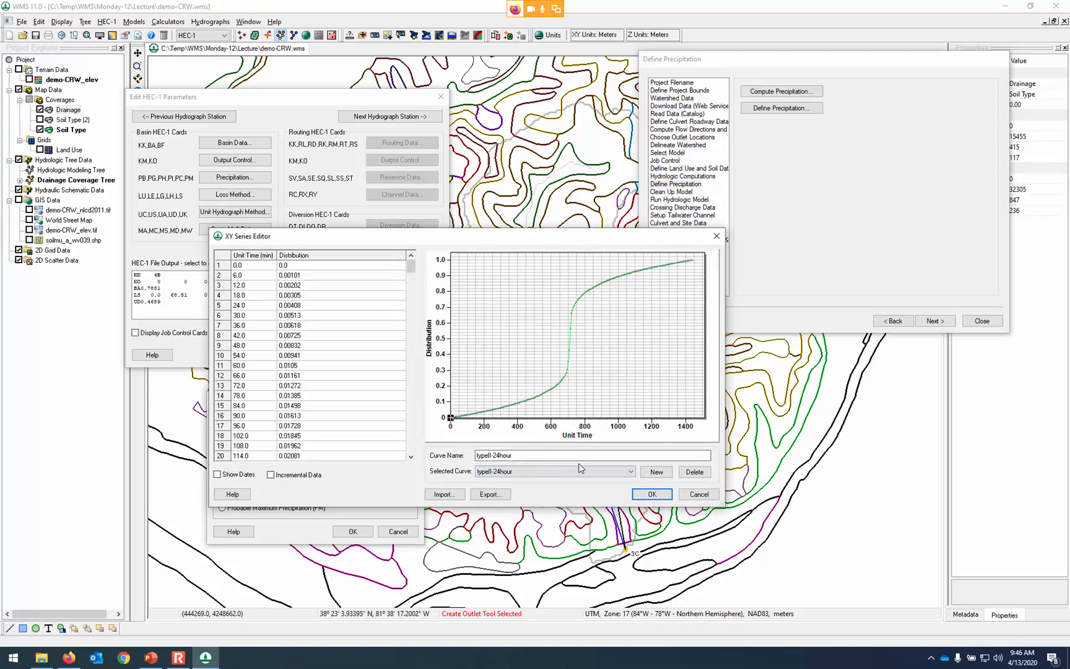
left_click(652, 493)
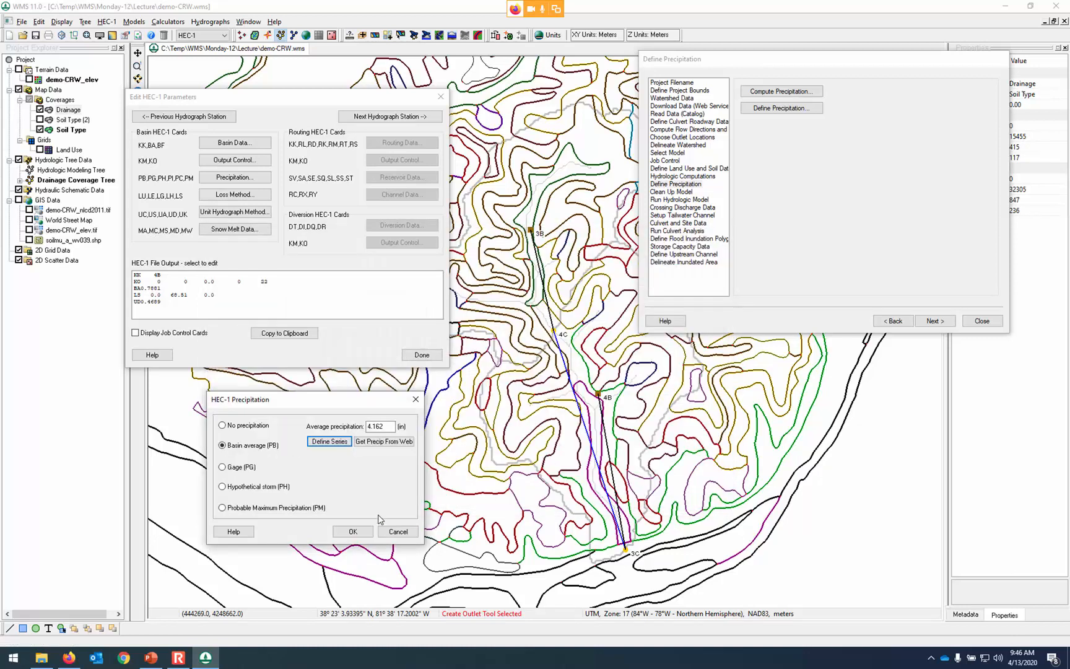
left_click(353, 532)
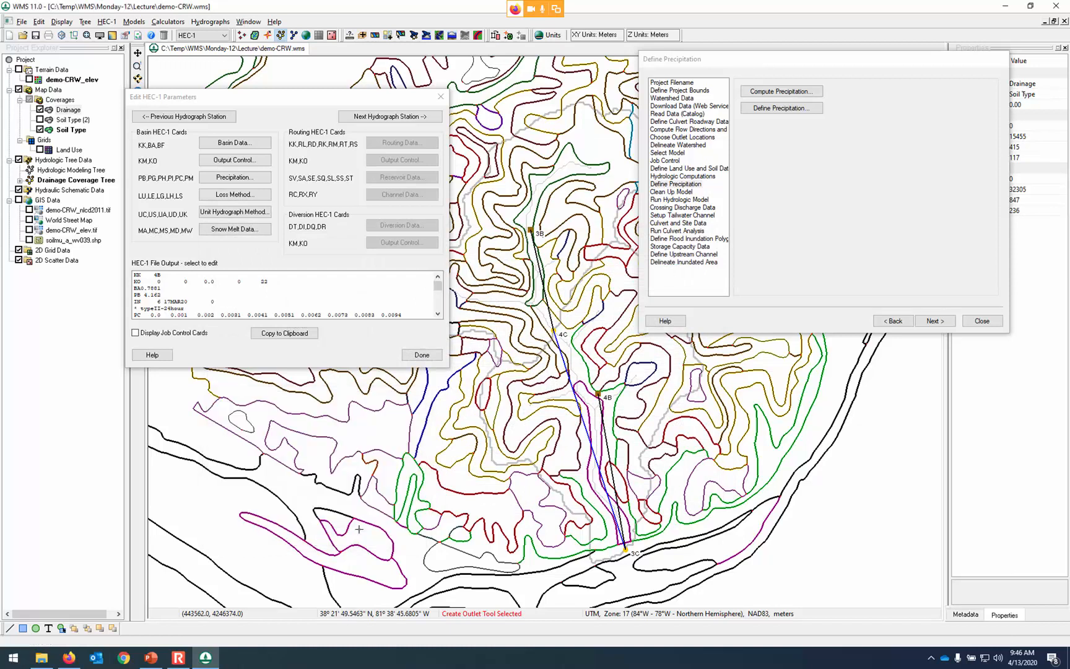
mouse_move(438, 289)
left_mouse_down()
mouse_move(439, 307)
mouse_move(438, 285)
left_mouse_up()
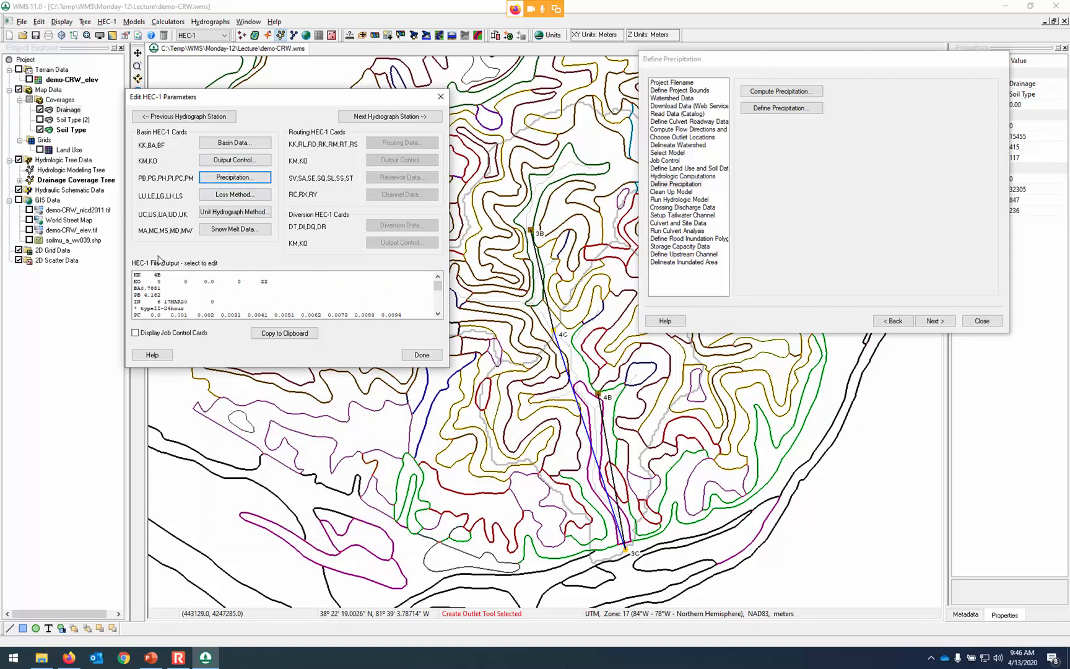
Move on to basin 3B and set its basin average precipitation from online NOAA Atlas 14 data for the 24-hr, 25 year storm.
left_click(367, 118)
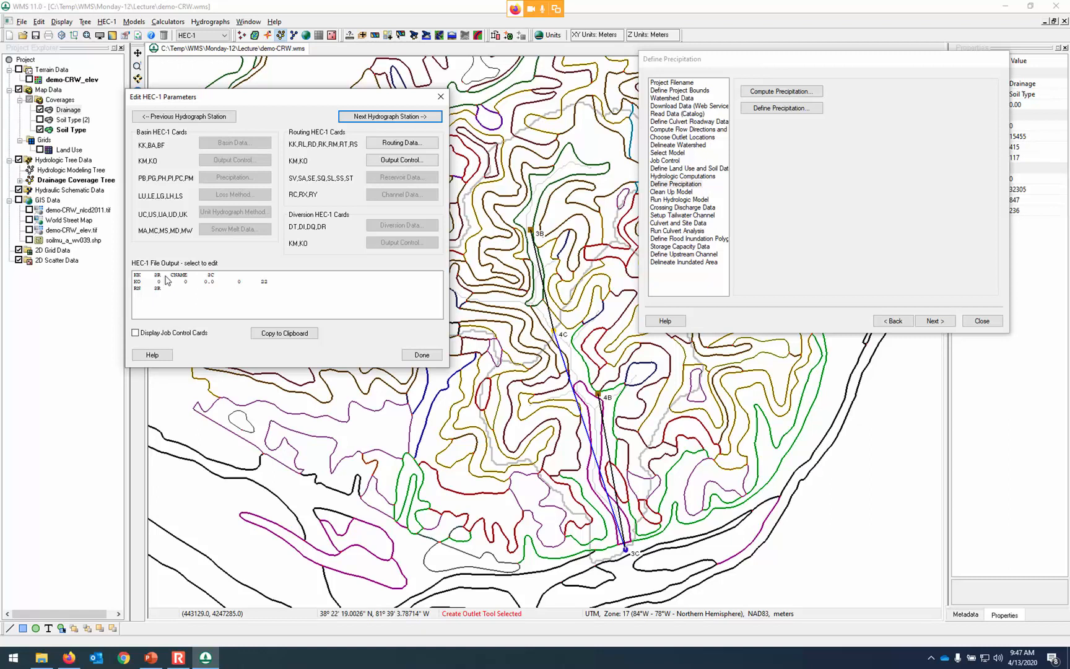
left_click(378, 118)
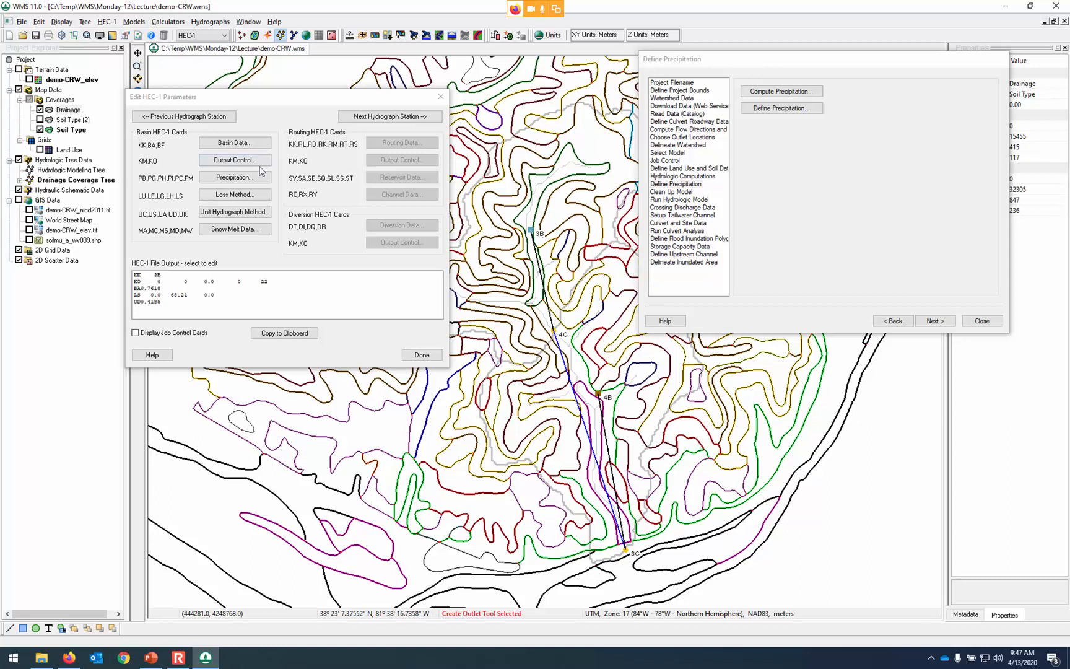
left_click(242, 178)
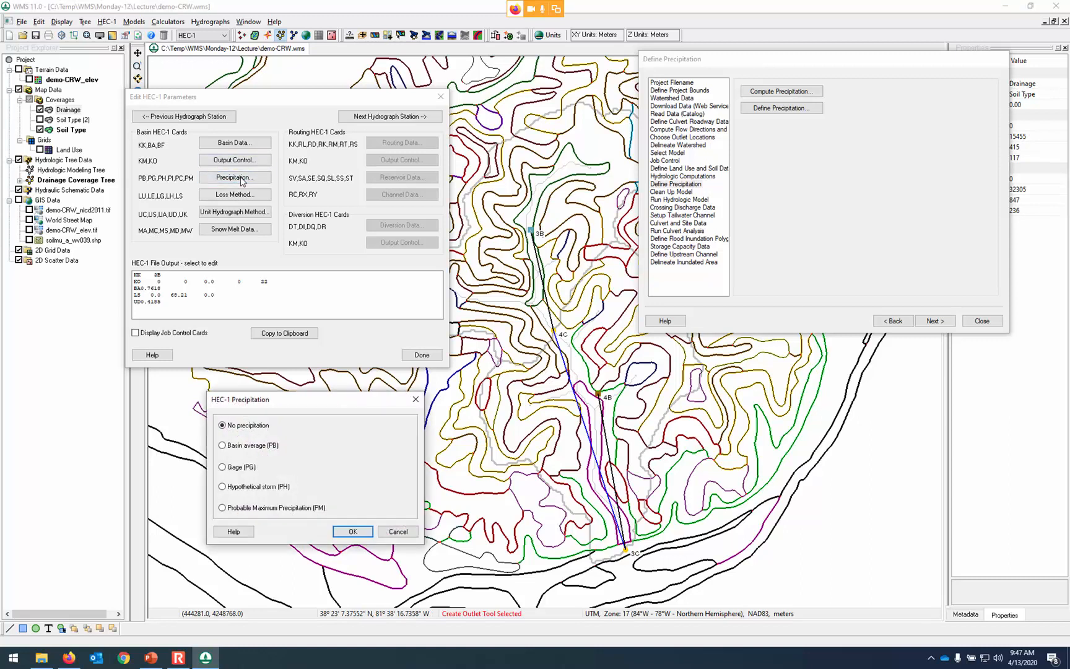
left_click(260, 446)
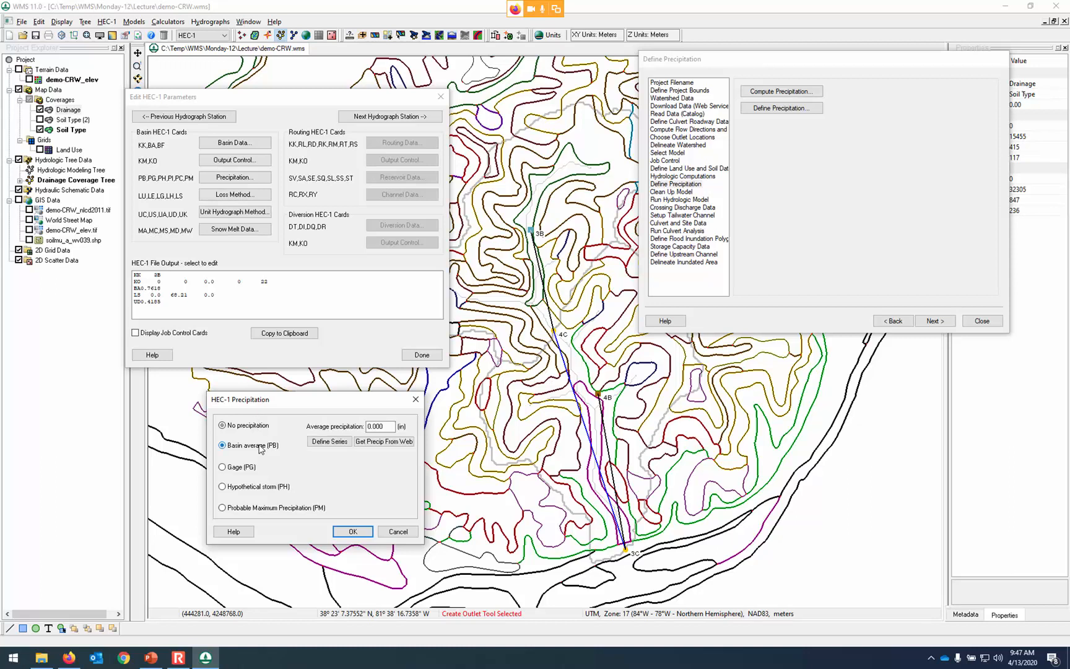
left_click(385, 442)
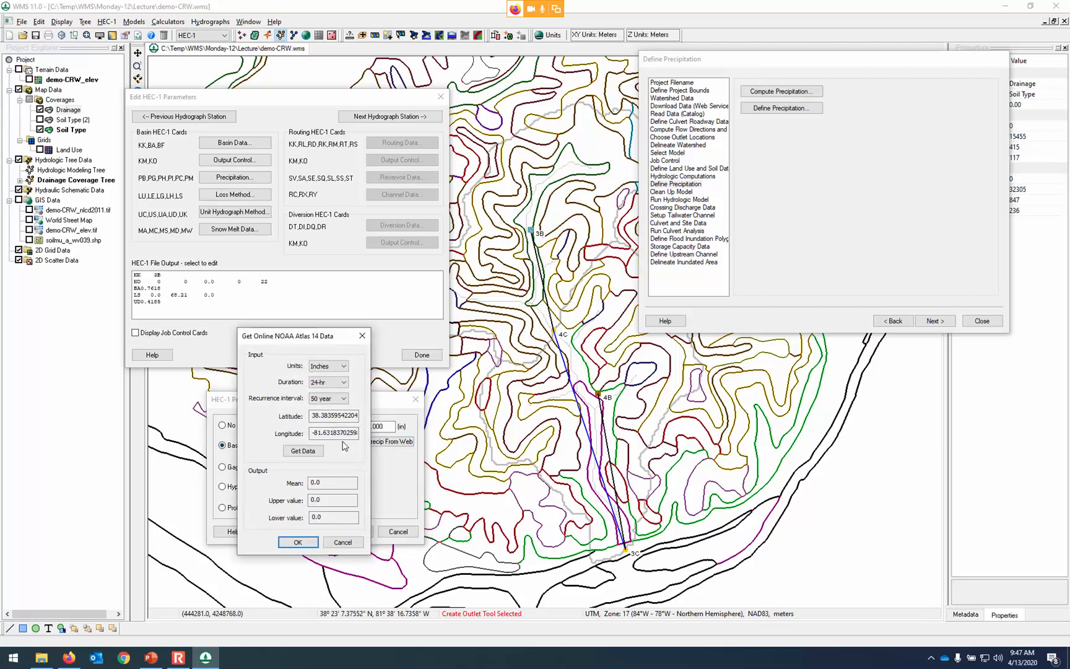
left_click(343, 399)
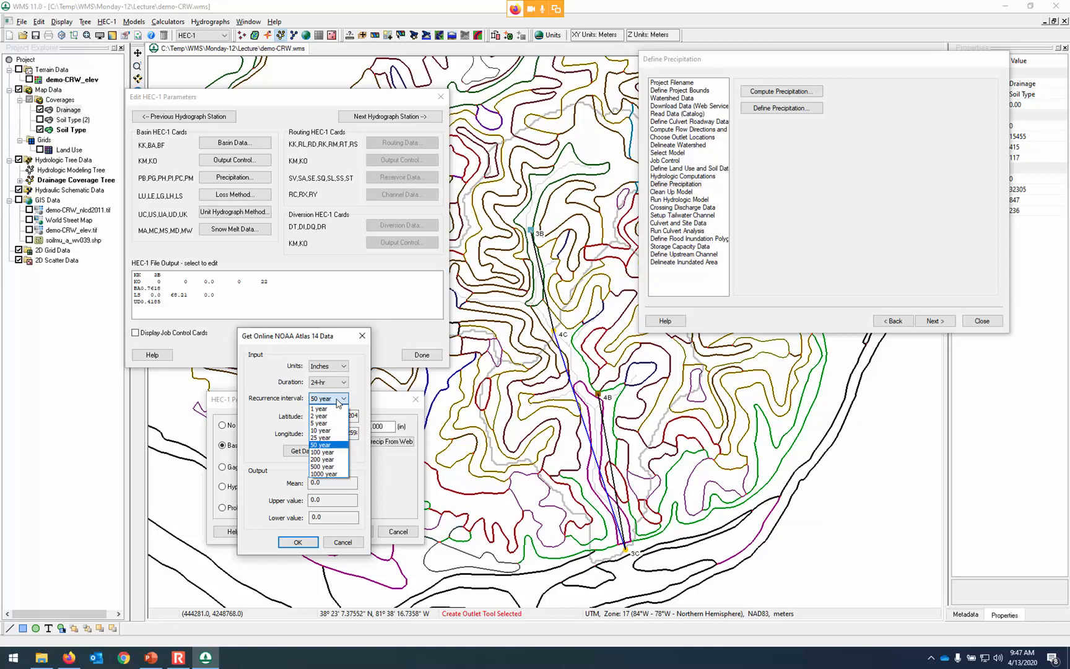
left_click(329, 438)
left_click(305, 452)
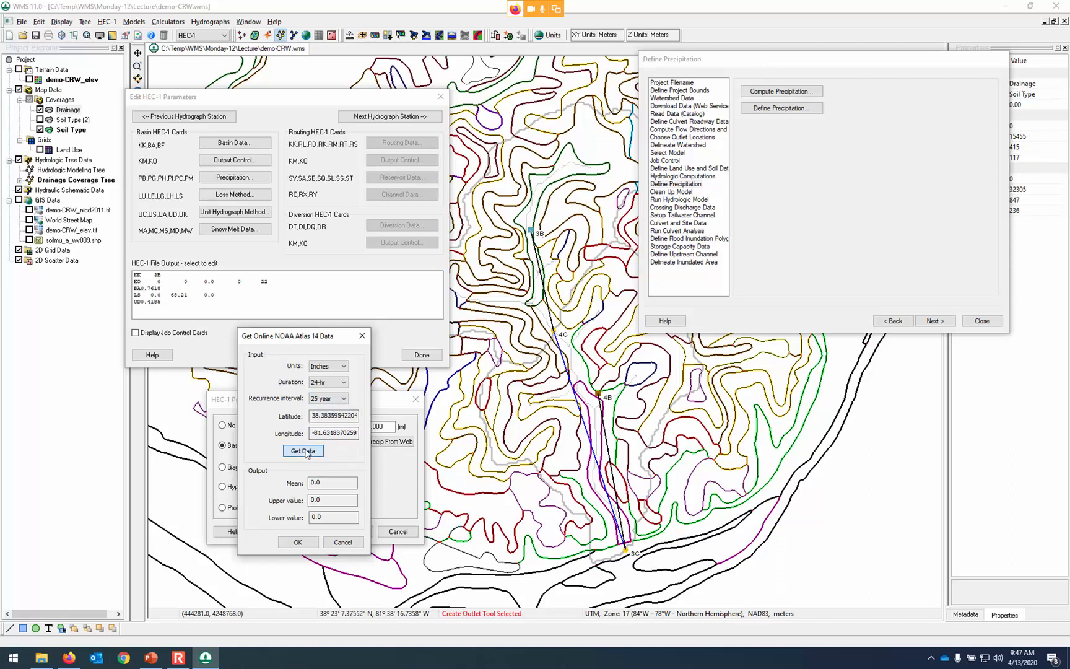
left_click(298, 543)
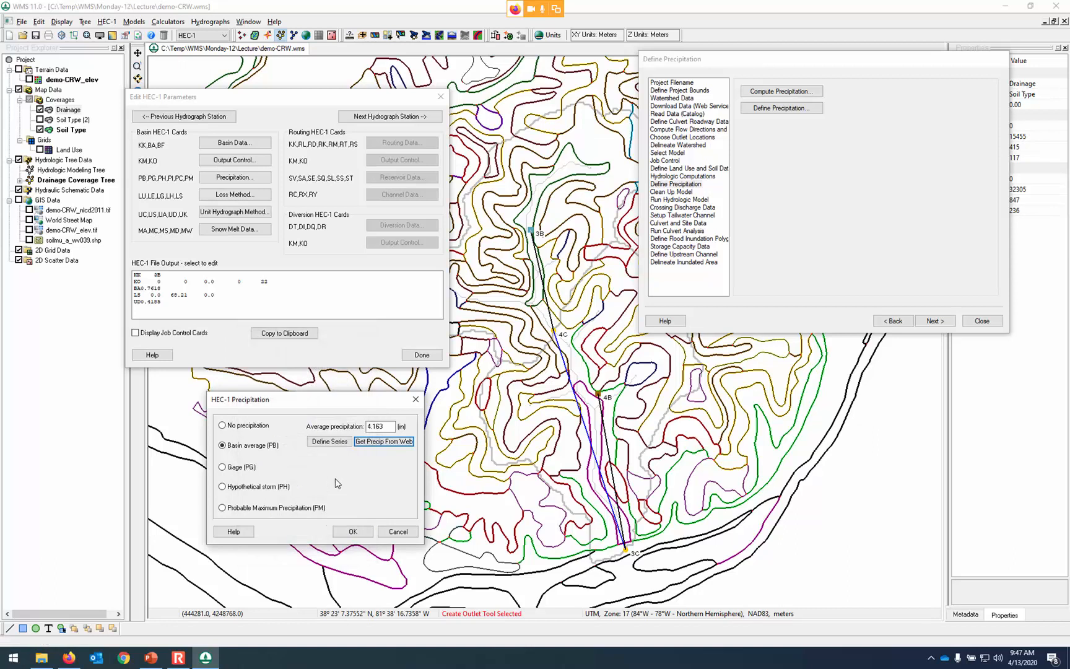
Assign the typeII-24hour distribution curve to basin 3B's precipitation, accept the settings and finish editing the HEC-1 parameters.
left_click(329, 442)
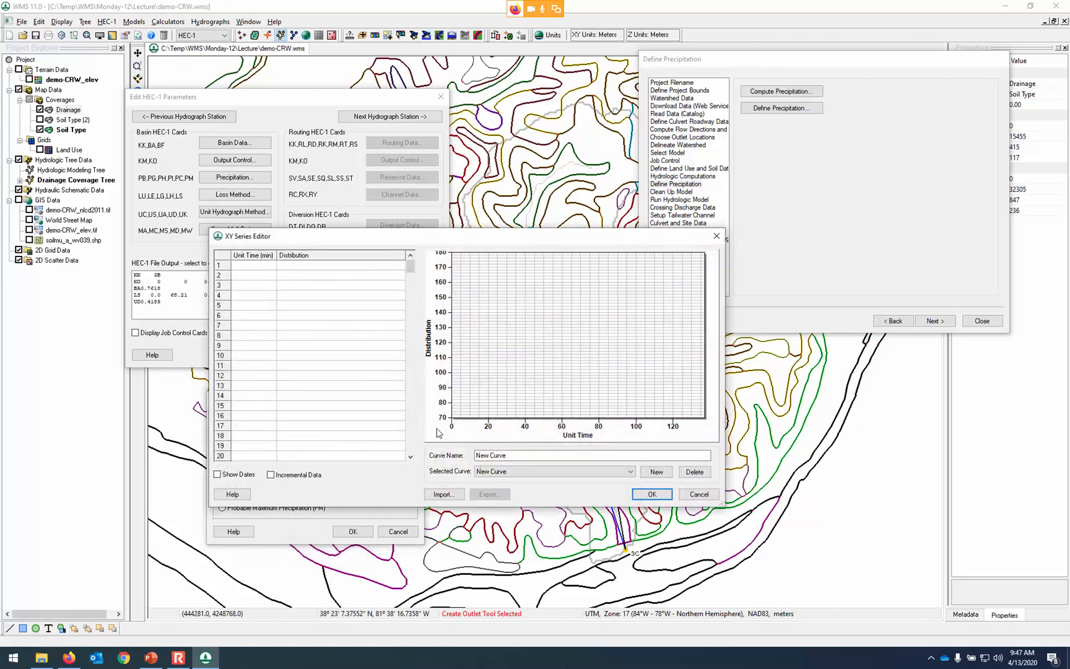
left_click(520, 473)
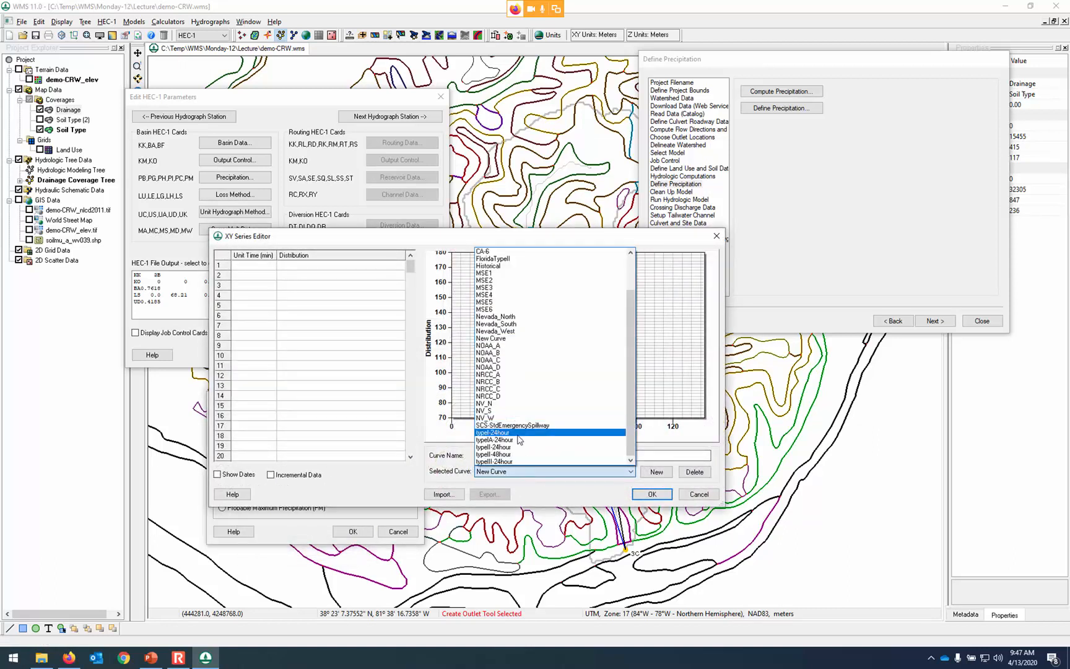
left_click(523, 447)
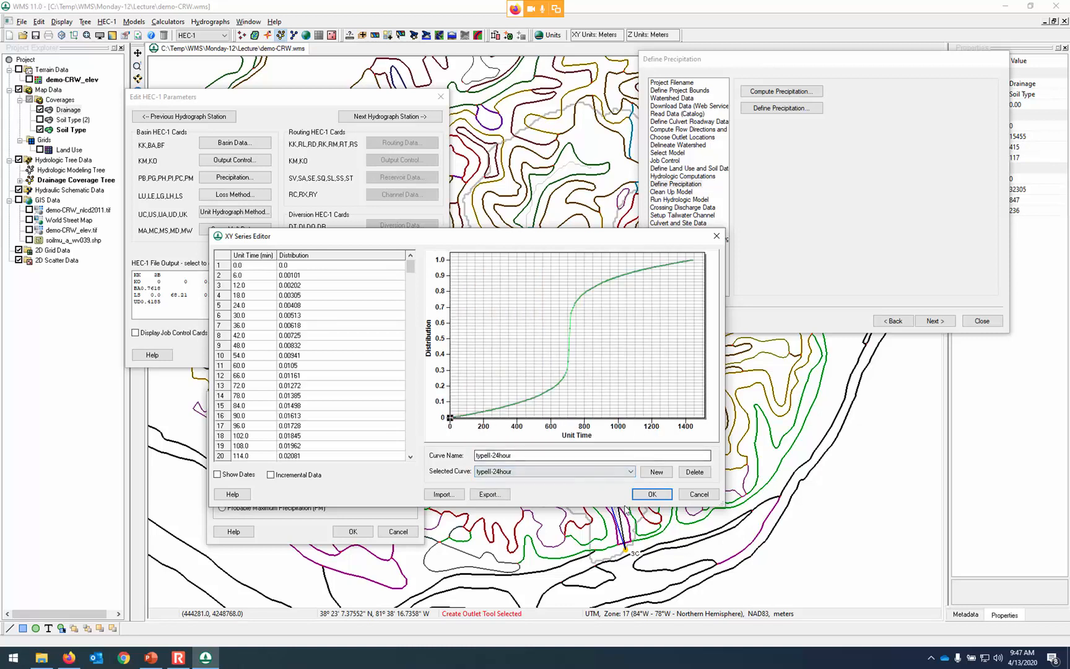
left_click(643, 495)
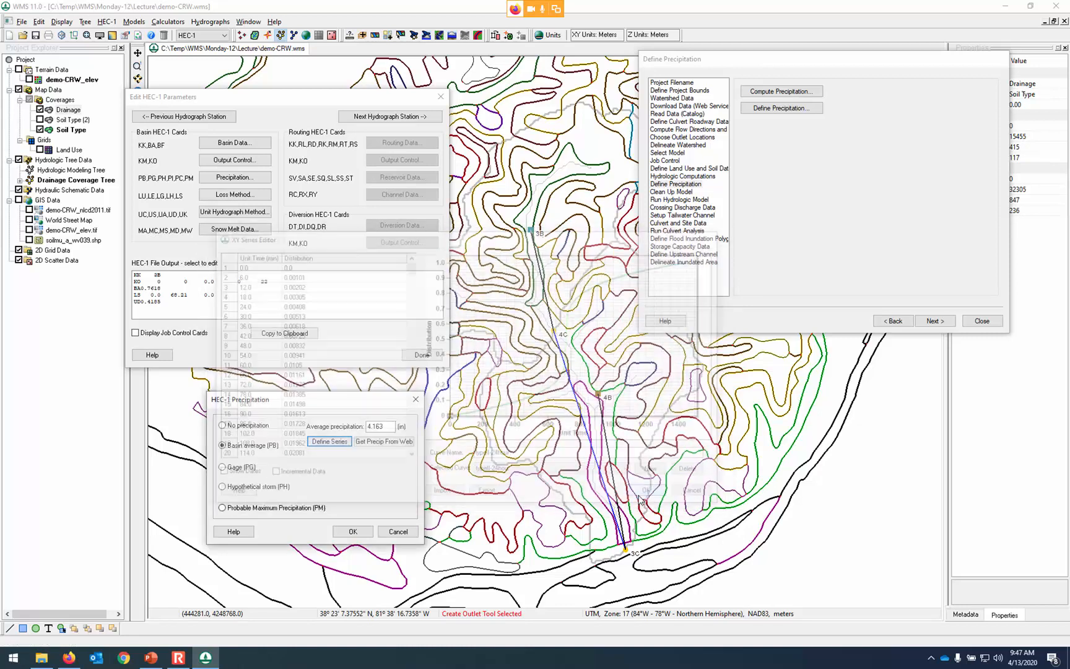
left_click(359, 532)
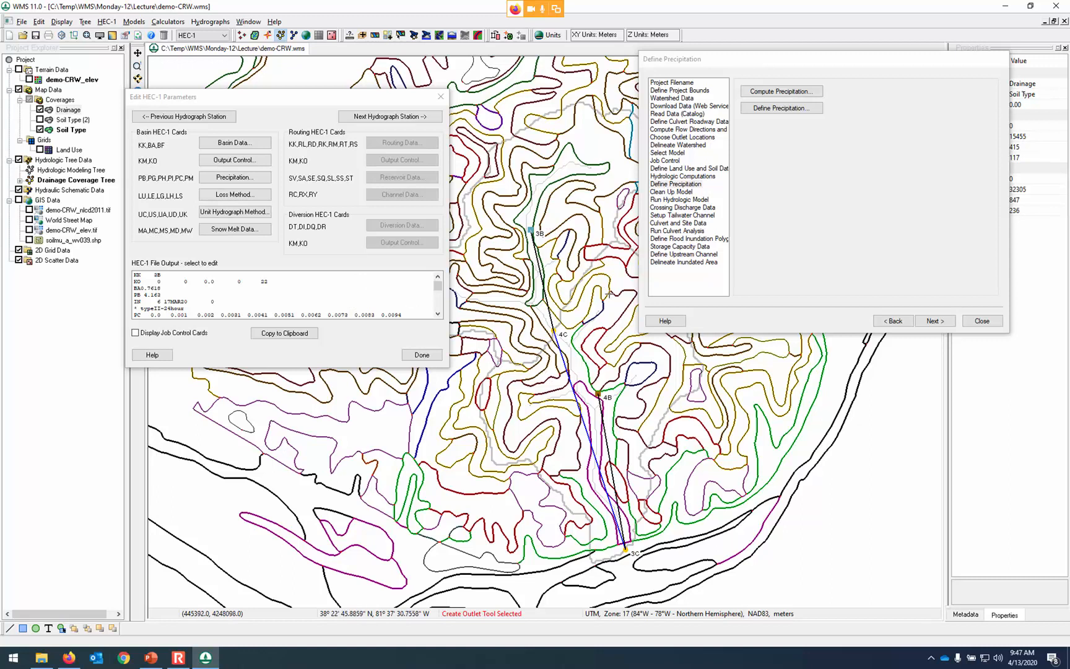
left_click(422, 355)
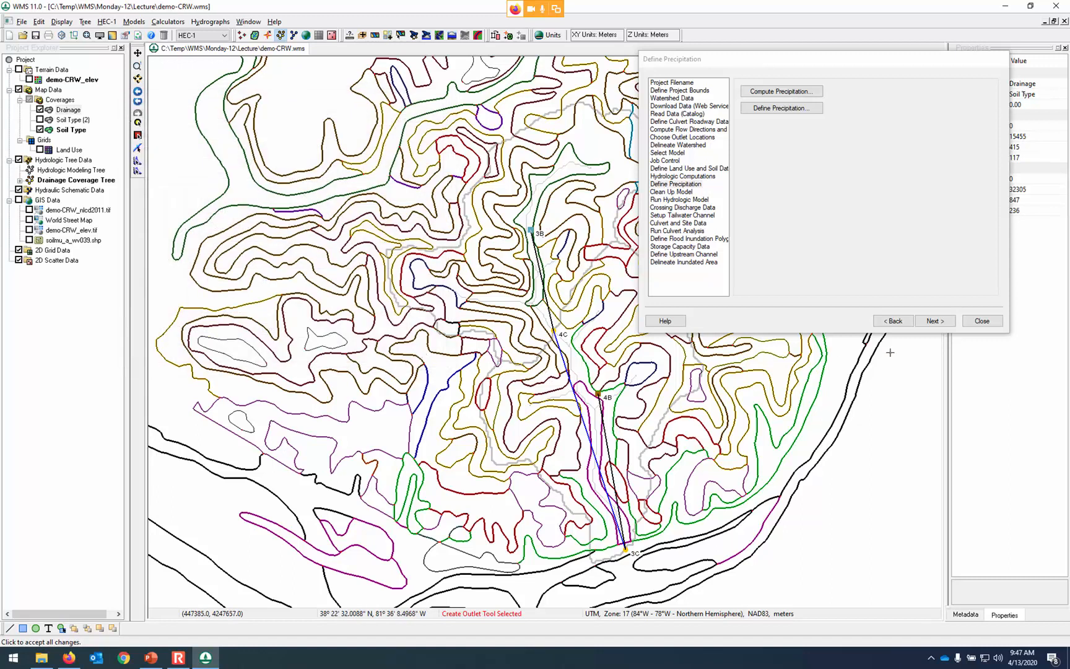
Advance past model clean-up, run the HEC-1 simulation with prefix demo-CRW, read in its solution and close the wizard.
left_click(937, 322)
left_click(937, 322)
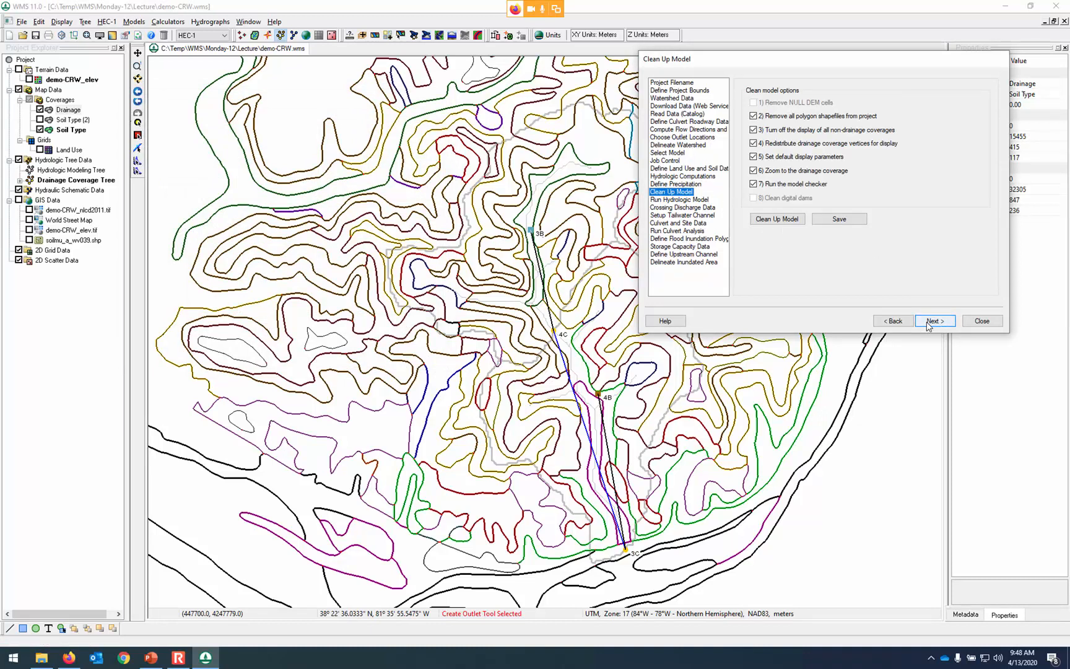
left_click(929, 327)
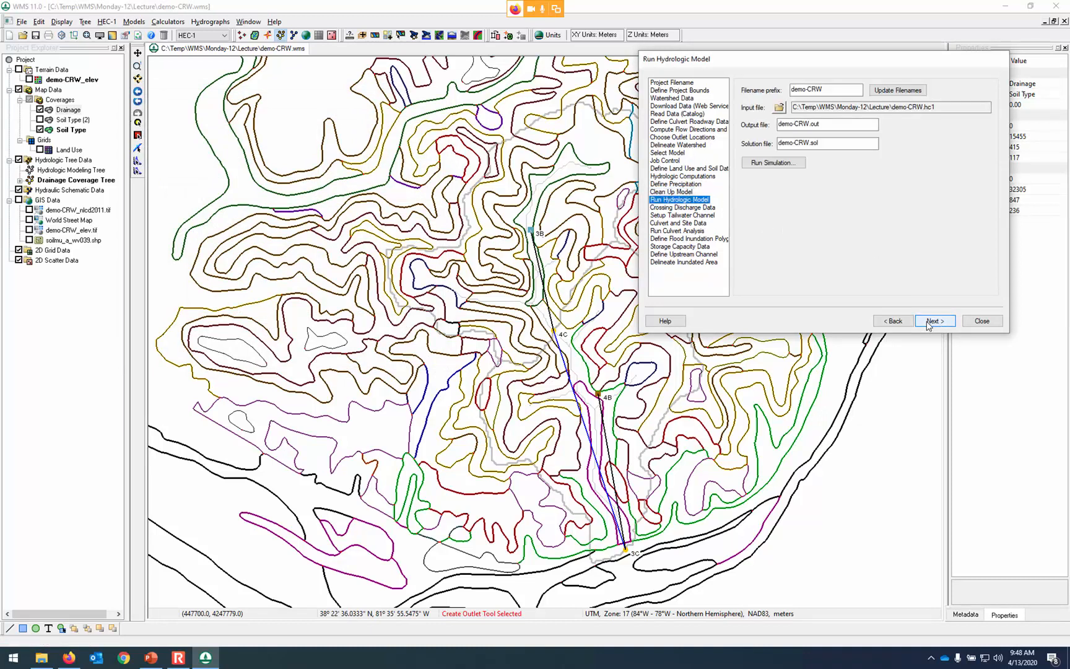
left_click(775, 163)
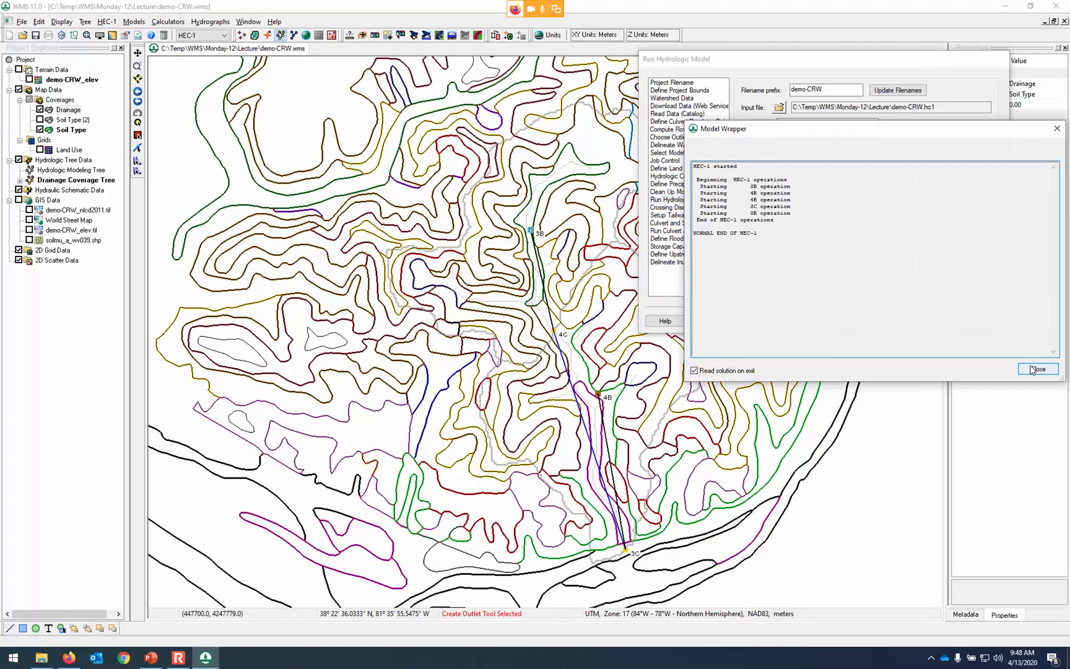
left_click(1032, 368)
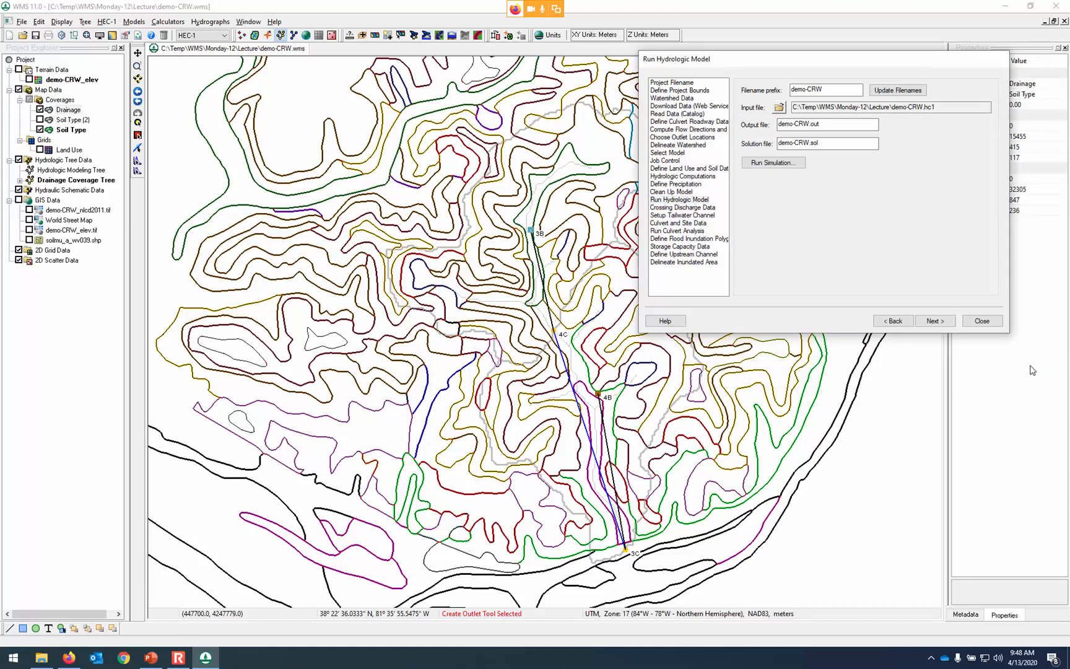
left_click(983, 321)
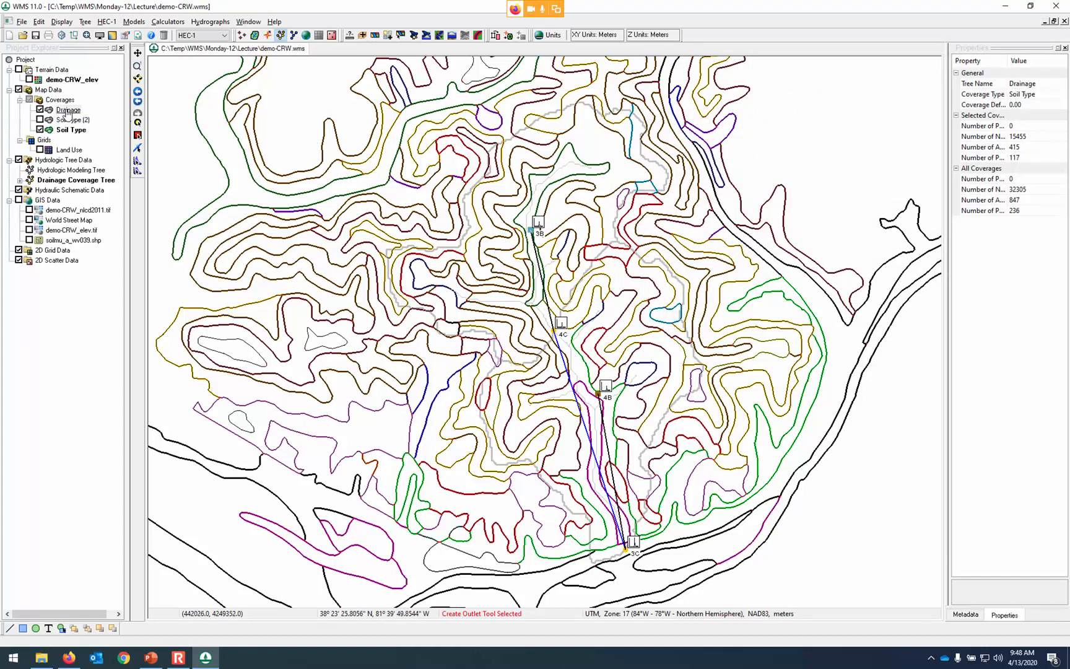
Hide the Soil Type coverage so that only the drainage boundaries and hydrologic tree are displayed.
left_click(39, 130)
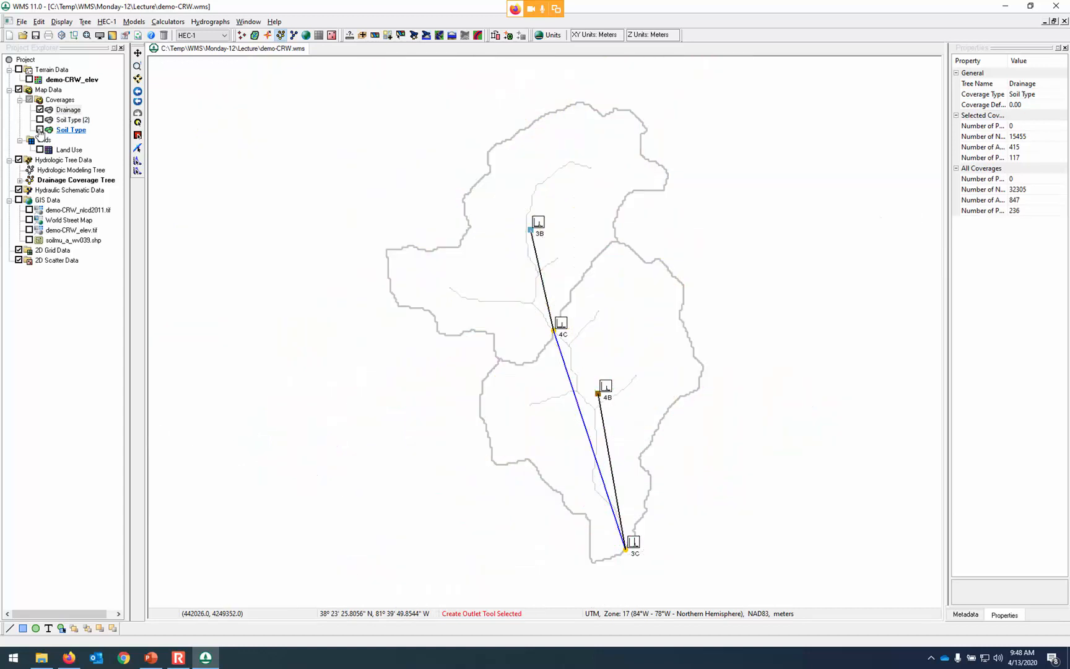
left_click(39, 130)
left_click(40, 130)
left_click(539, 224)
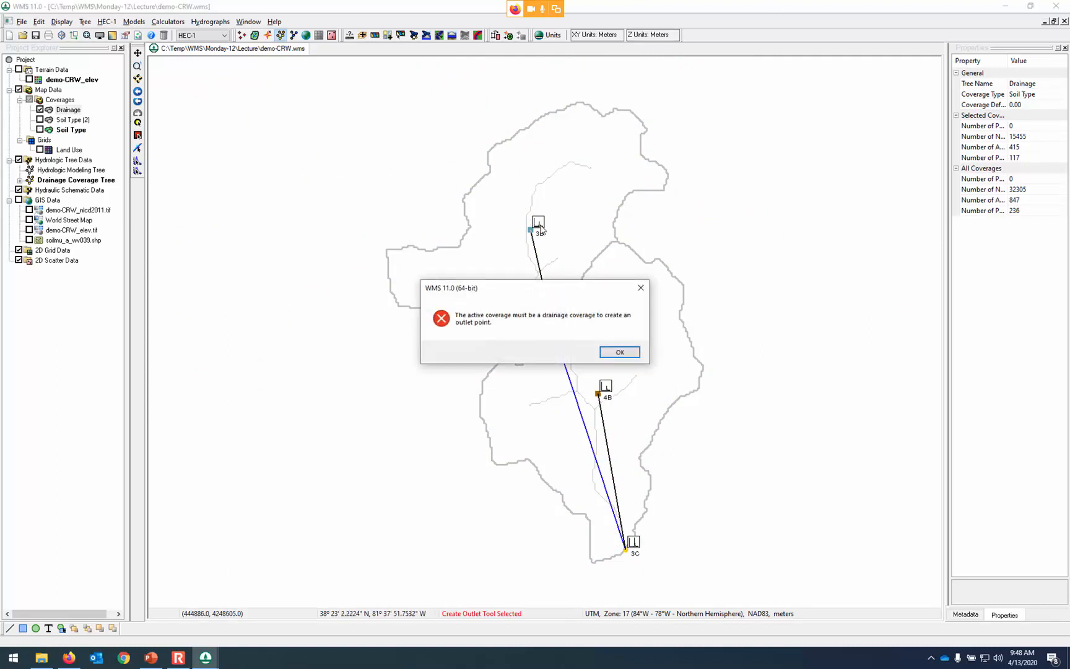
left_click(635, 357)
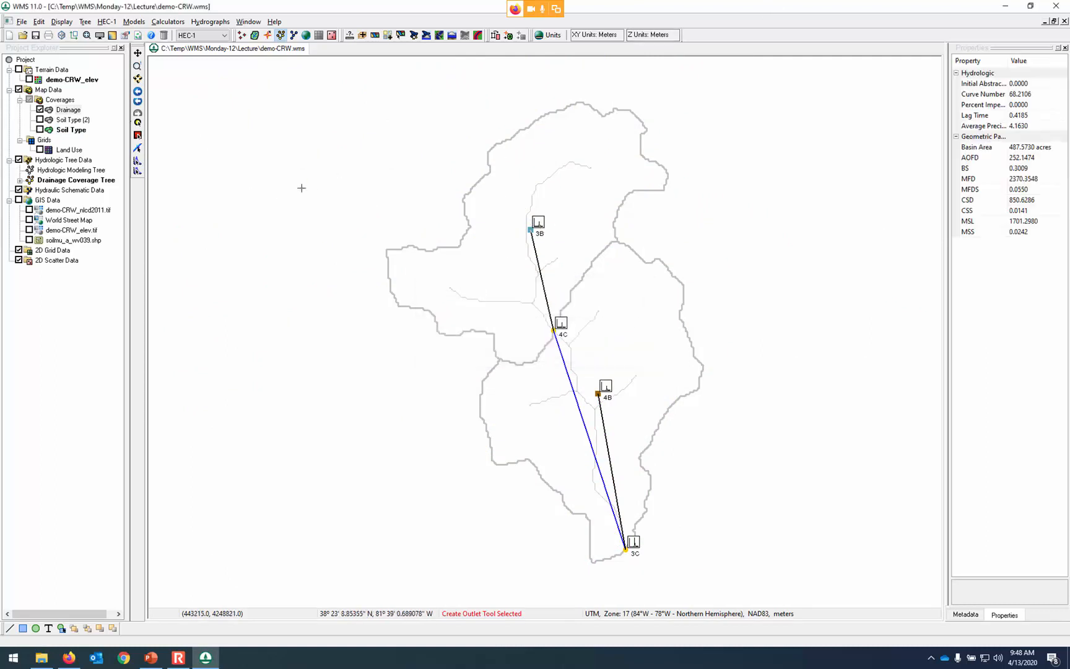
Activate the Select Tree Hydrograph tool and view the flow hydrographs of basins 3B and 4B in turn.
left_click(275, 37)
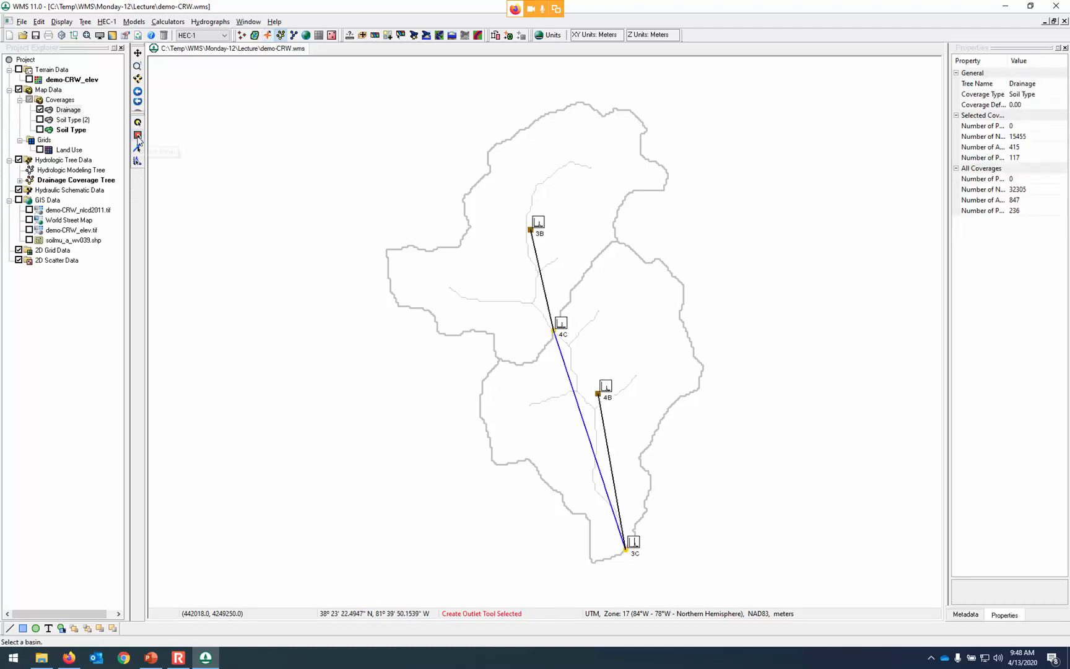
left_click(136, 162)
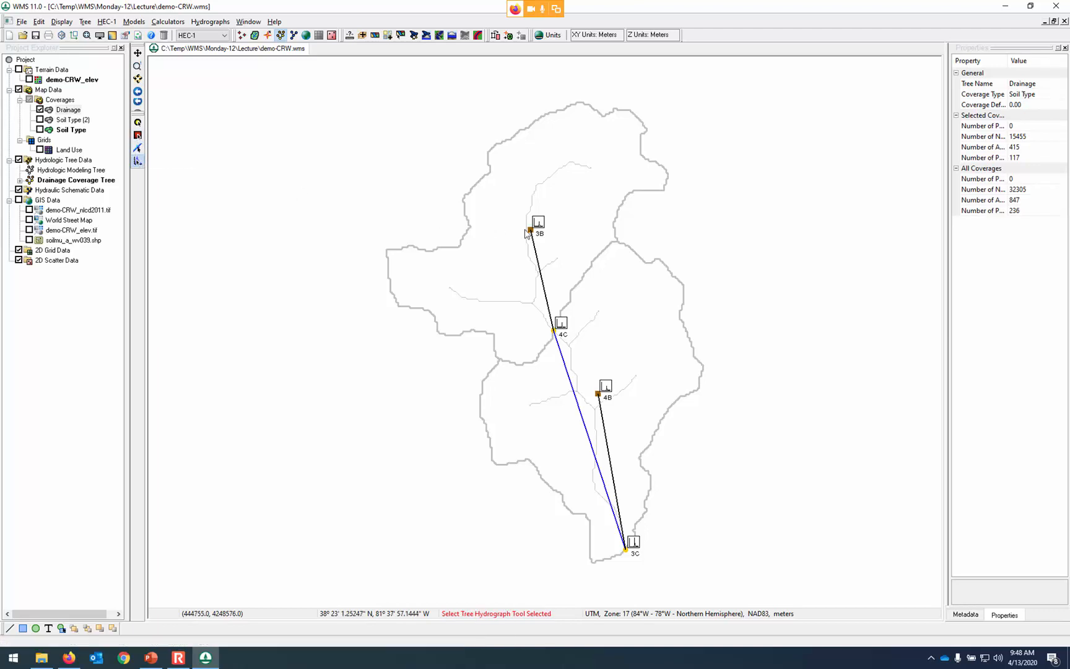
left_click(540, 223)
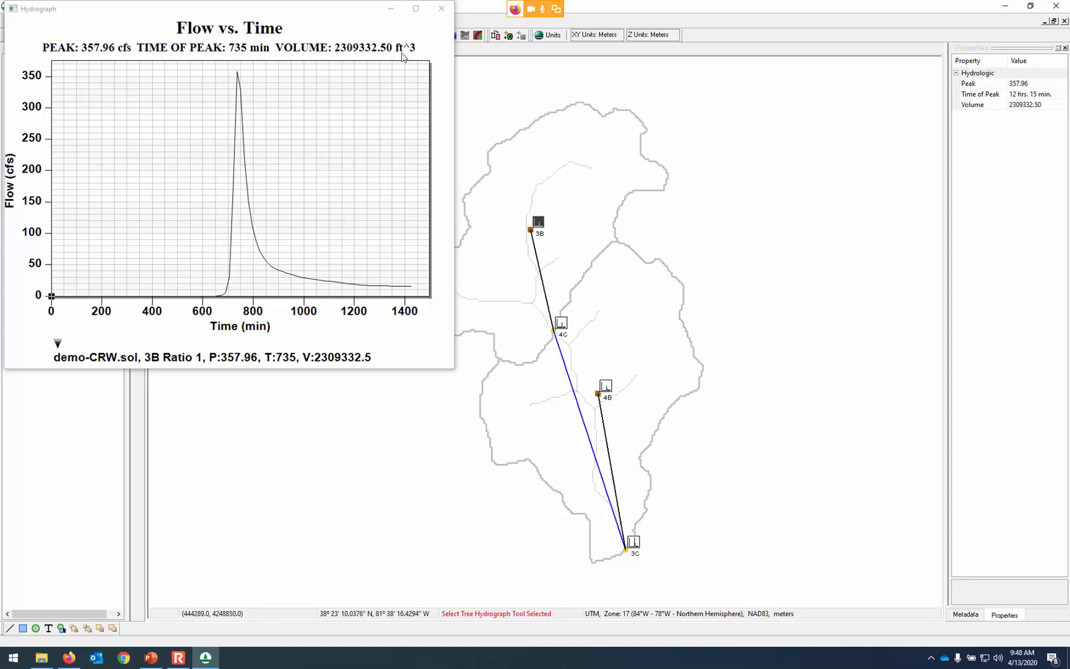
left_click(441, 8)
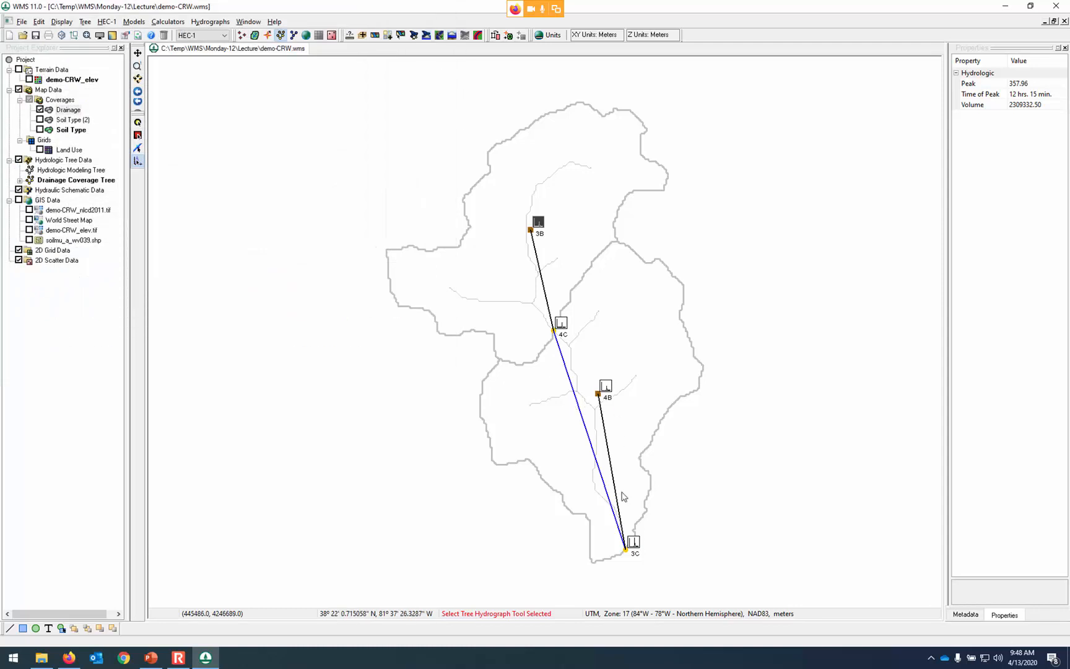
double_click(606, 386)
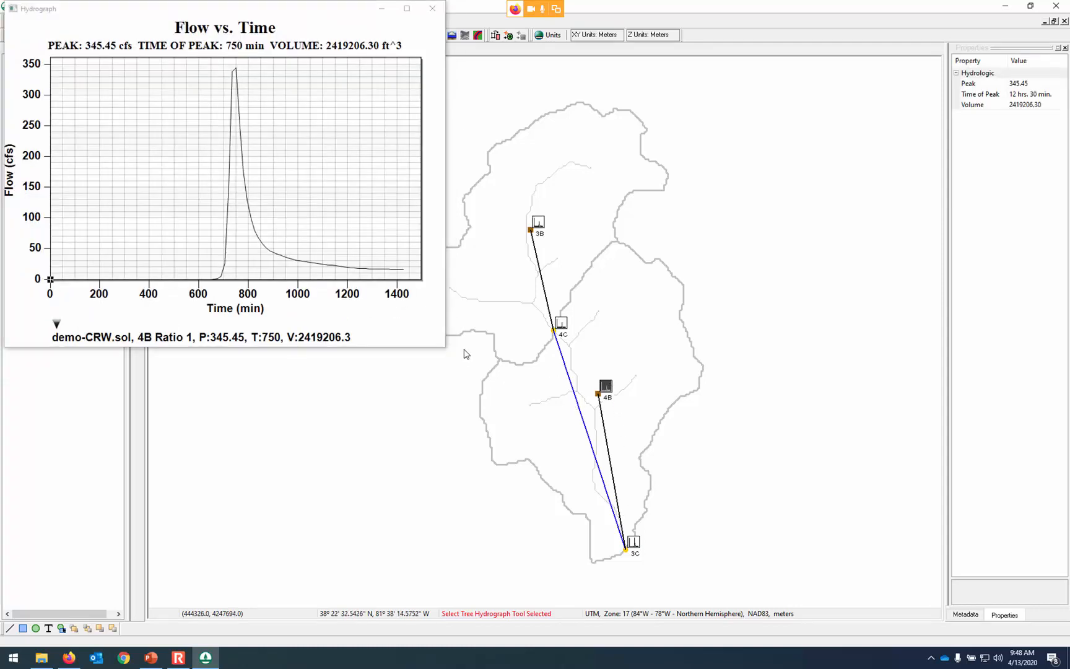
left_click(432, 8)
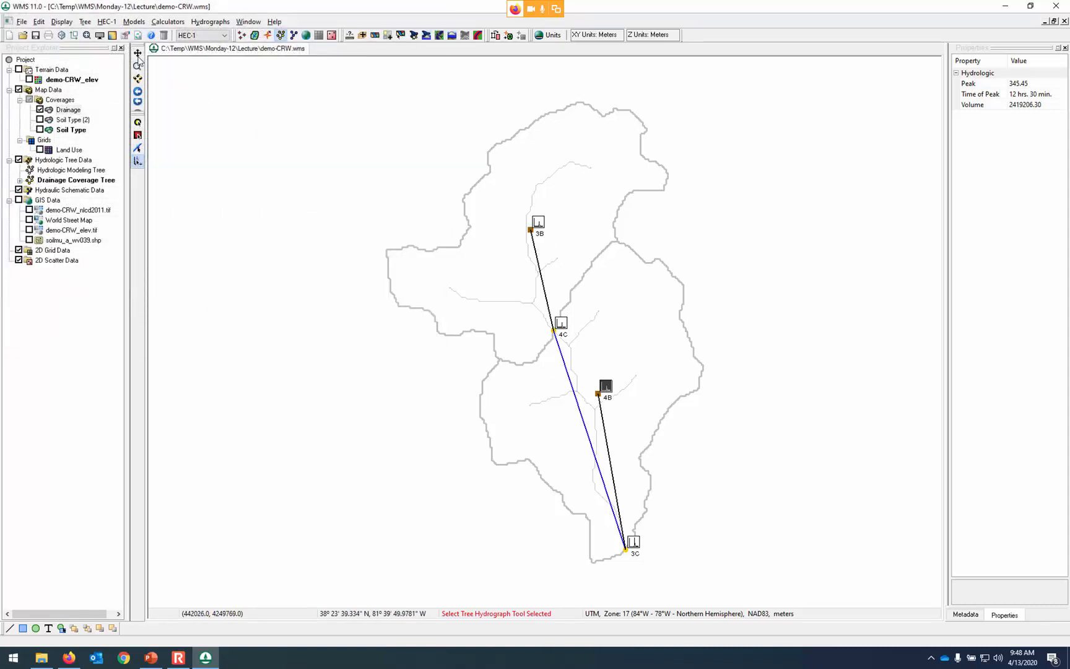
Save the project and view the combined flow hydrograph at outlet 3C.
left_click(37, 36)
left_click(555, 334)
left_click(556, 335)
double_click(634, 543)
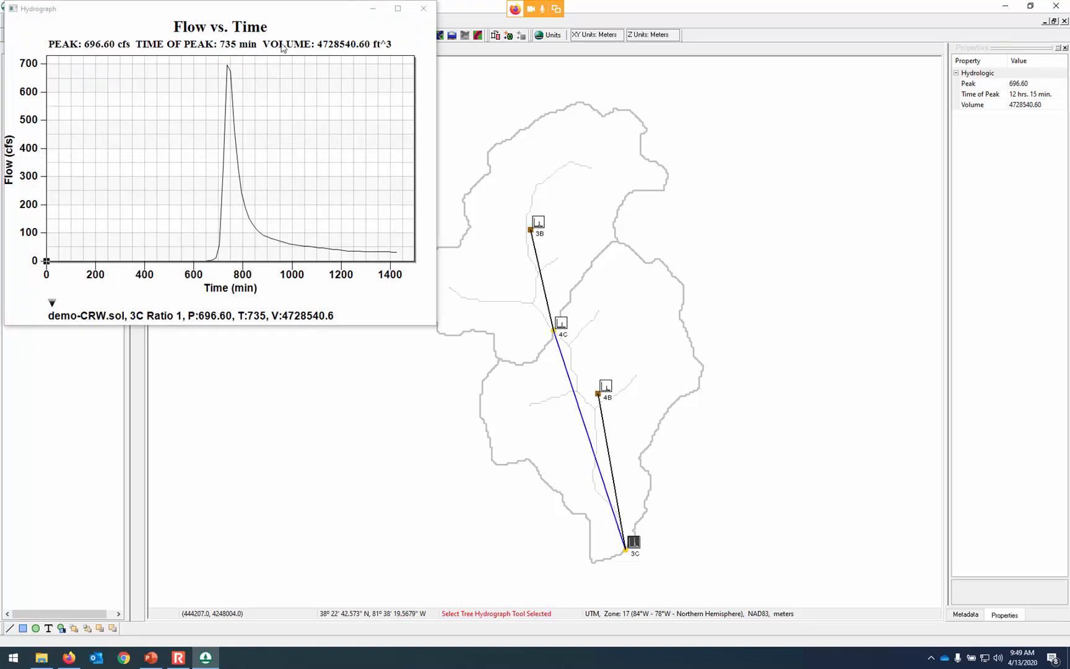
left_click(423, 8)
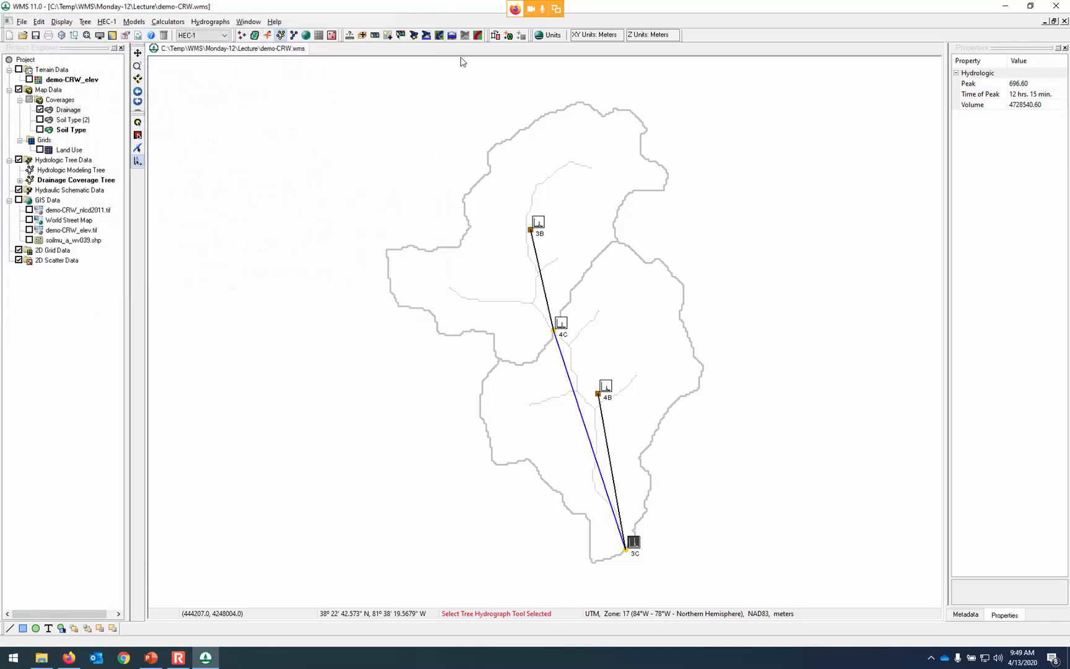
Compare the peak flows and times of peak in the hydrographs of basins 3B and 4B and outlet 3C.
left_click(538, 223)
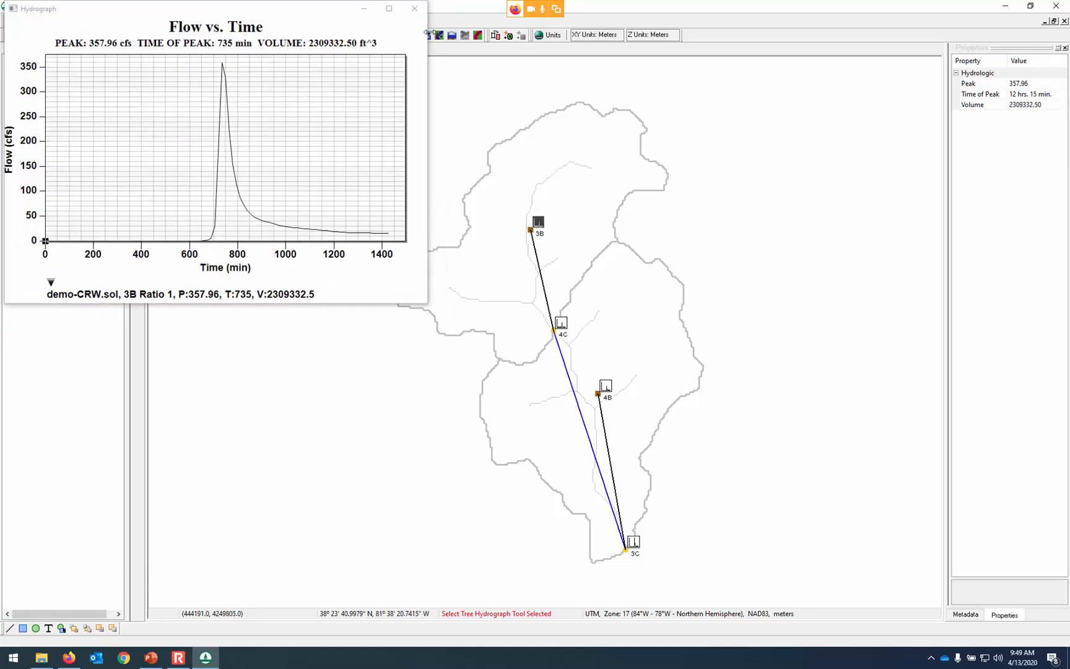
left_click(415, 8)
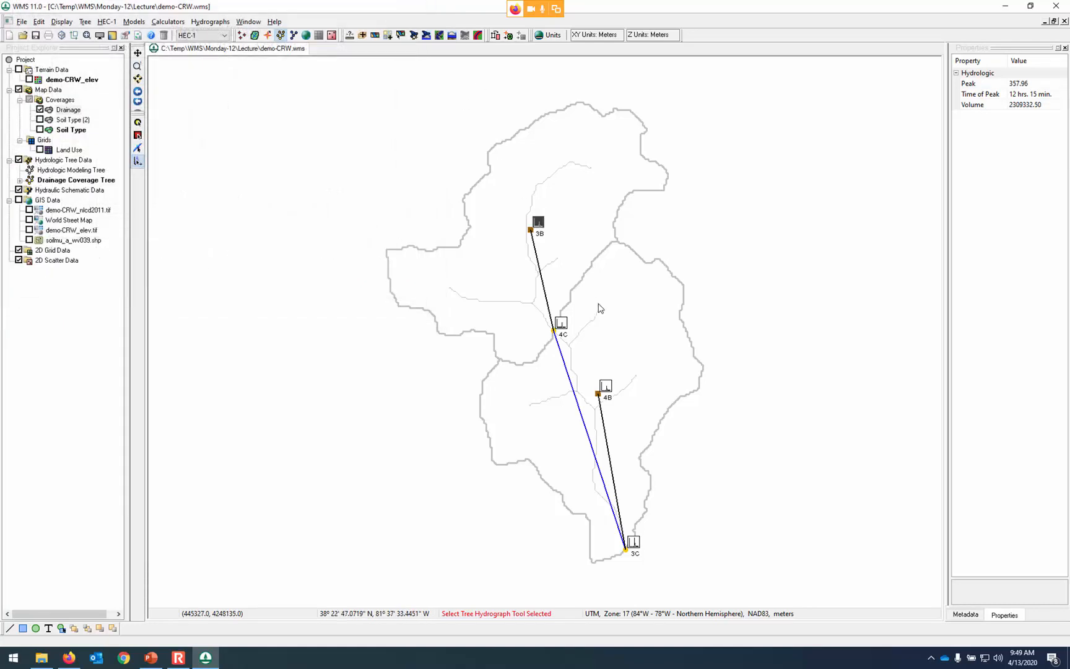
left_click(605, 394)
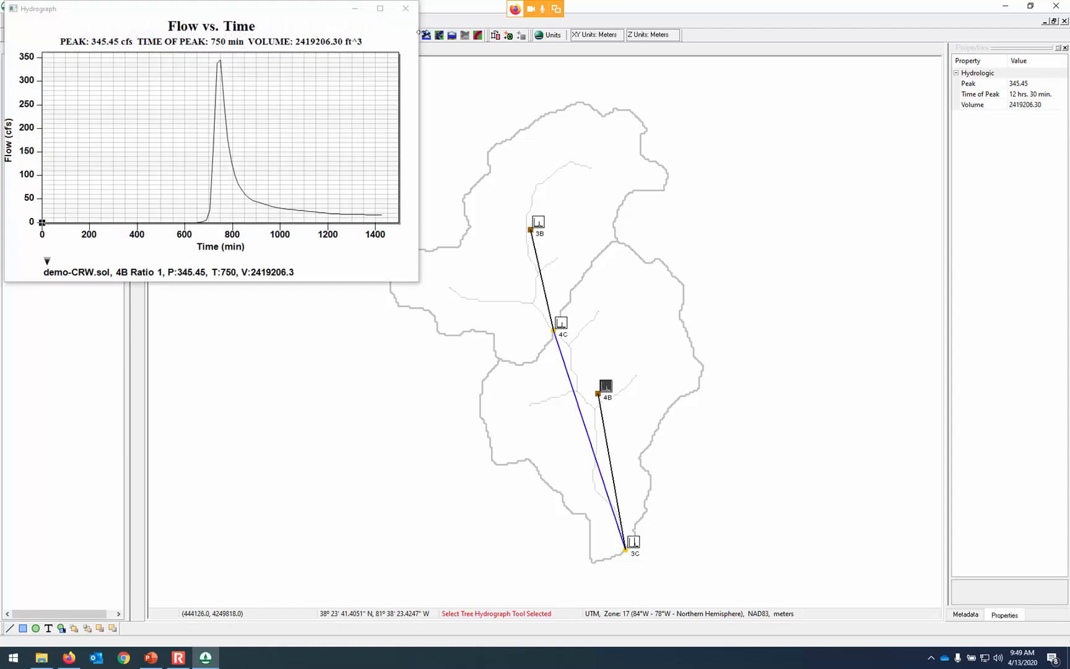
left_click(406, 8)
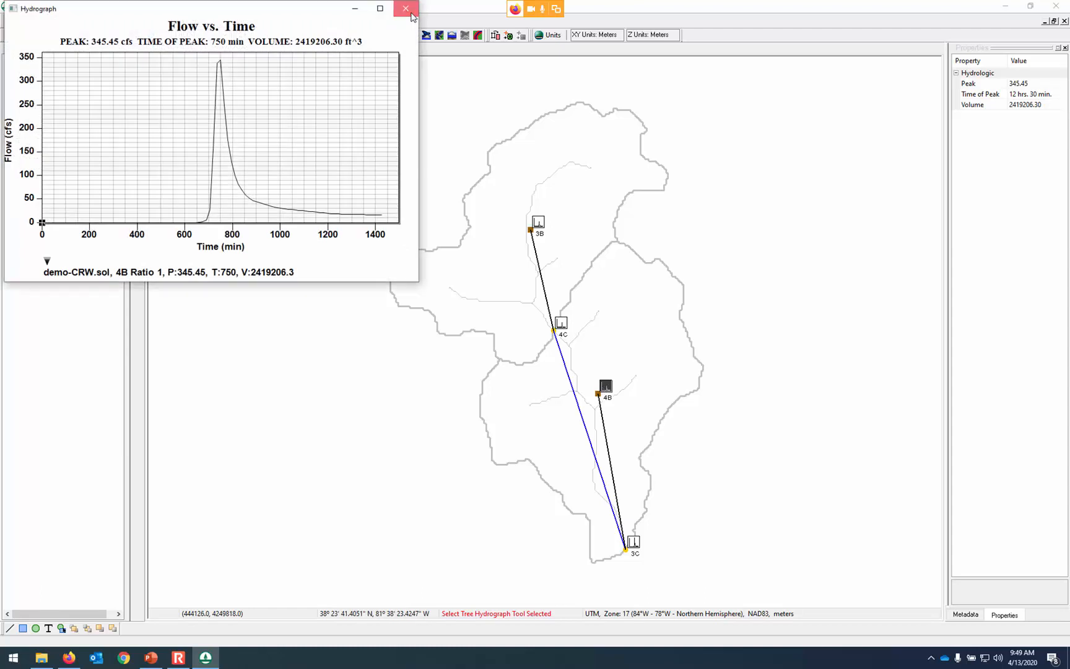
left_click(633, 548)
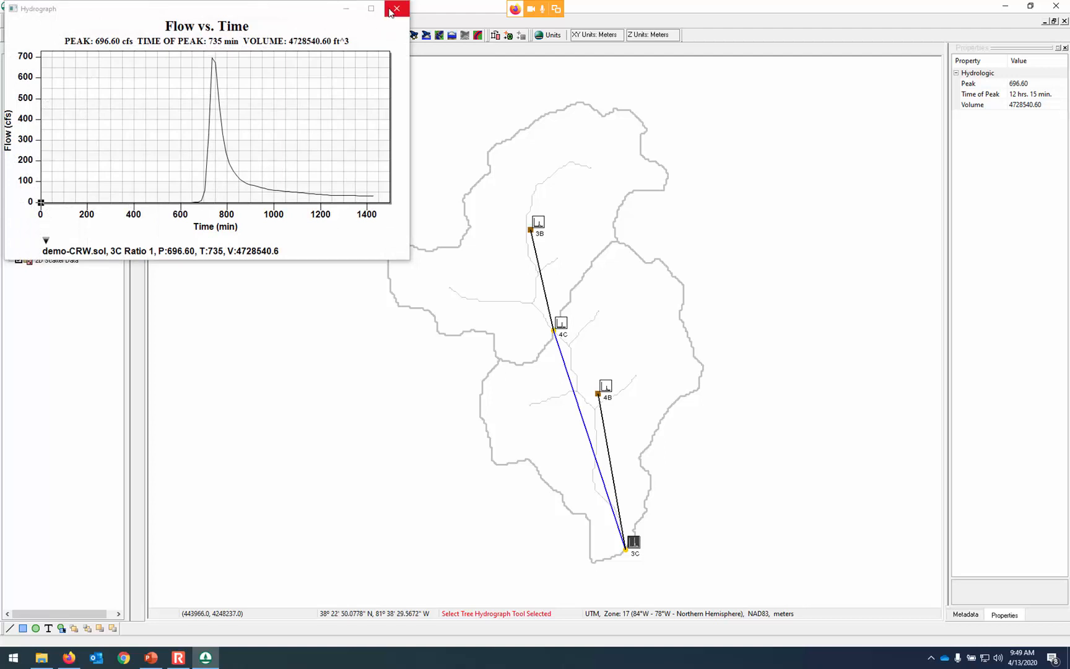
left_click(397, 9)
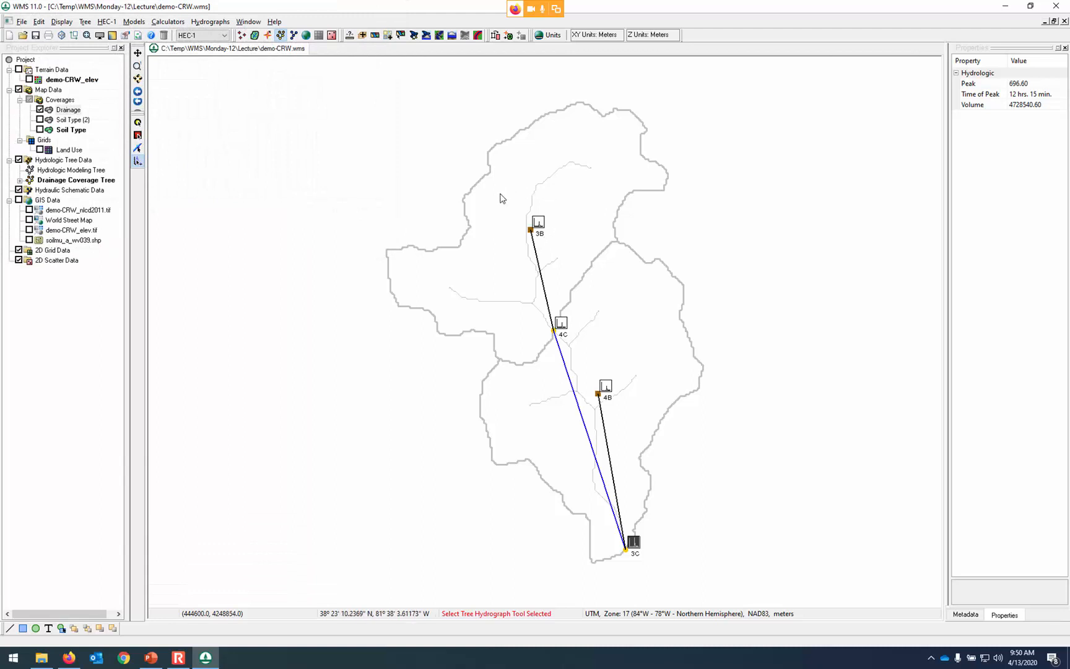
Save the watershed project, switch to PowerPoint and highlight the Homework #10 due date on the 13 April 2020 announcements slide.
left_click(536, 231)
left_click(35, 34)
left_click(151, 658)
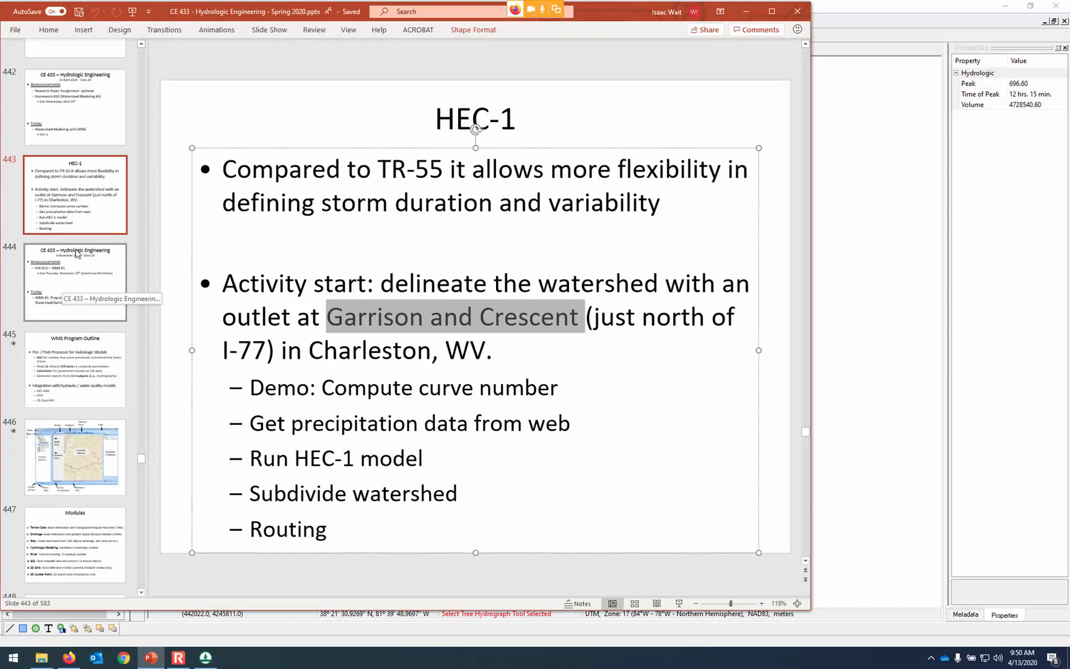
left_click(78, 140)
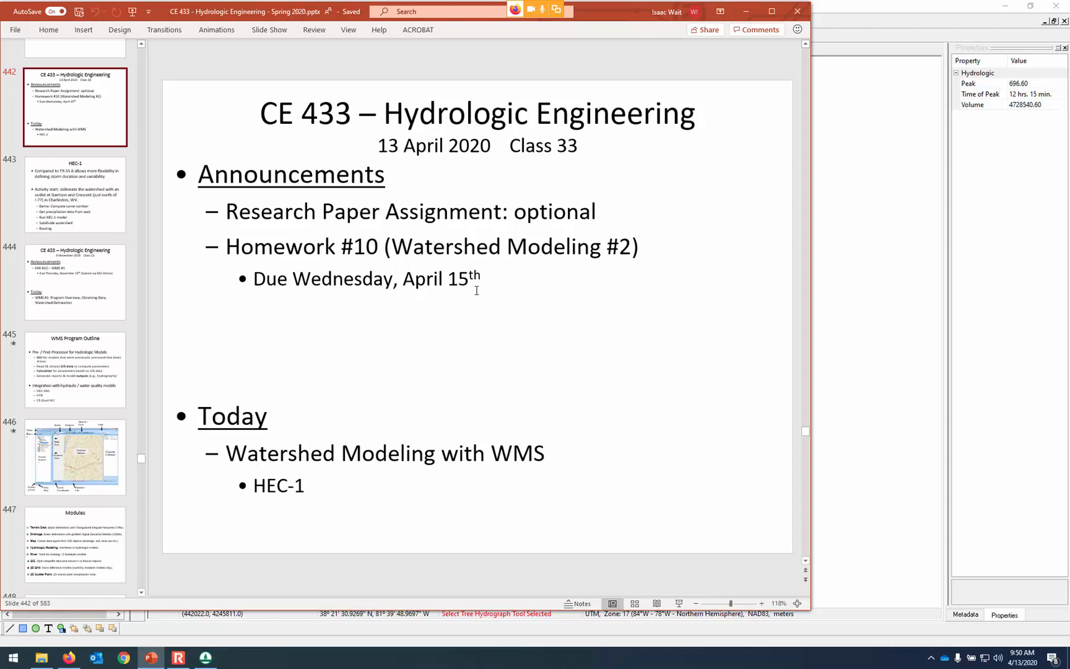
left_click_drag(477, 286, 333, 277)
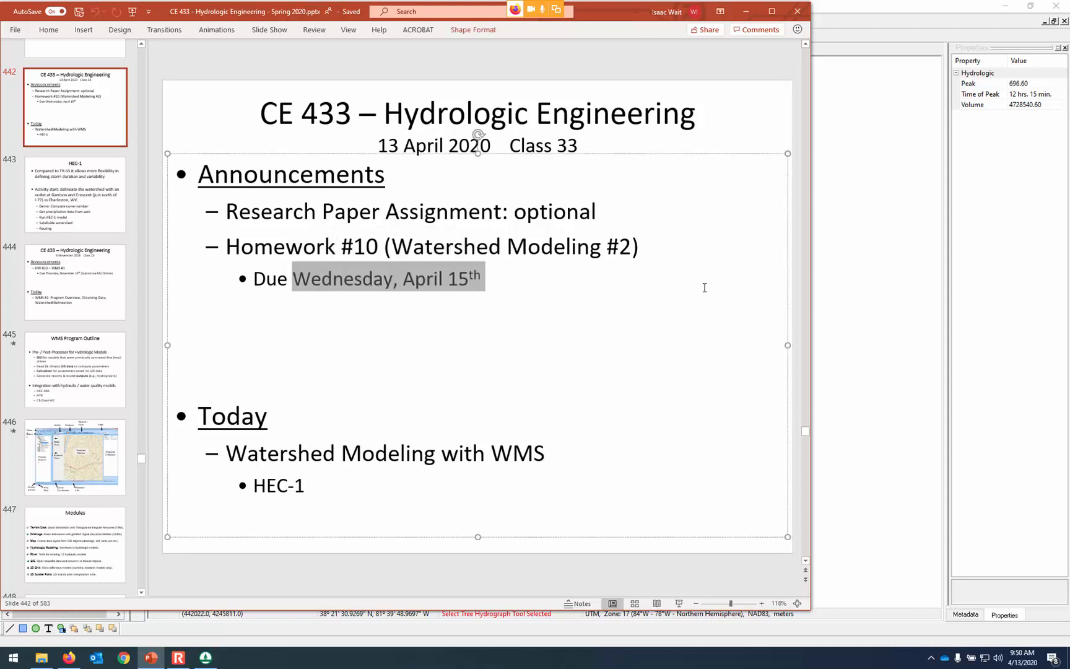